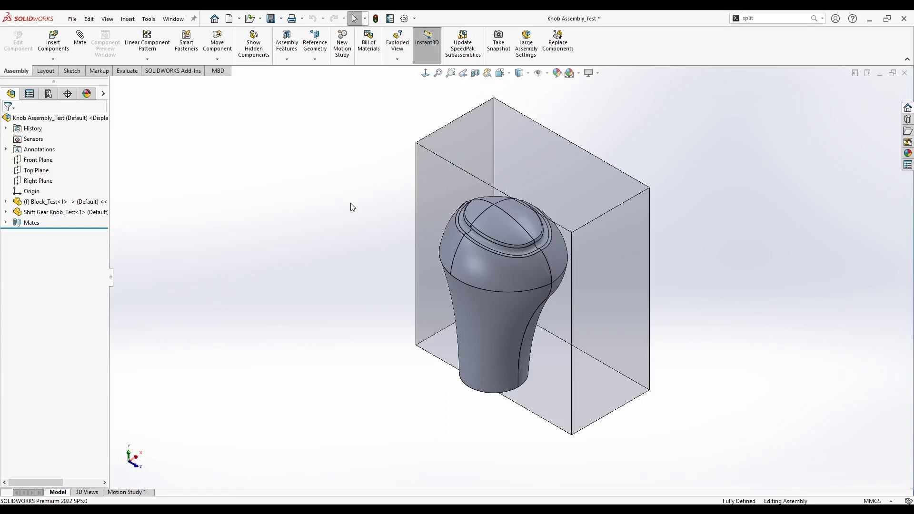
# Step: Create a new part document and check that its units are MMGS (millimeter, gram, second)
pyautogui.hotkey('ctrl', 'Tab')
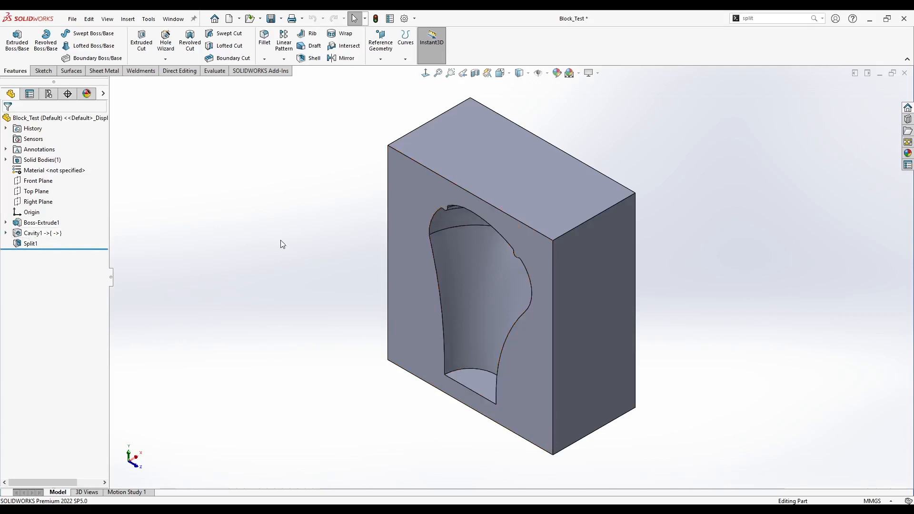
pyautogui.hotkey('ctrl', 'Tab')
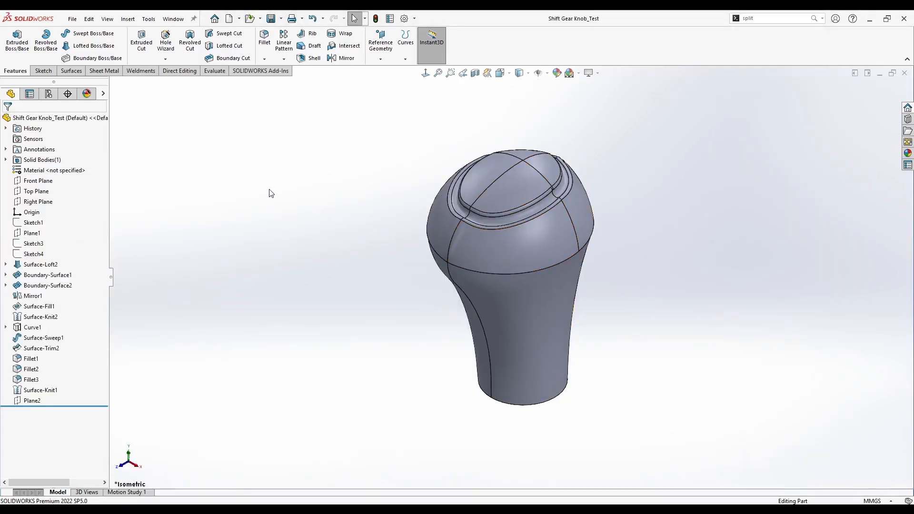
pyautogui.click(231, 20)
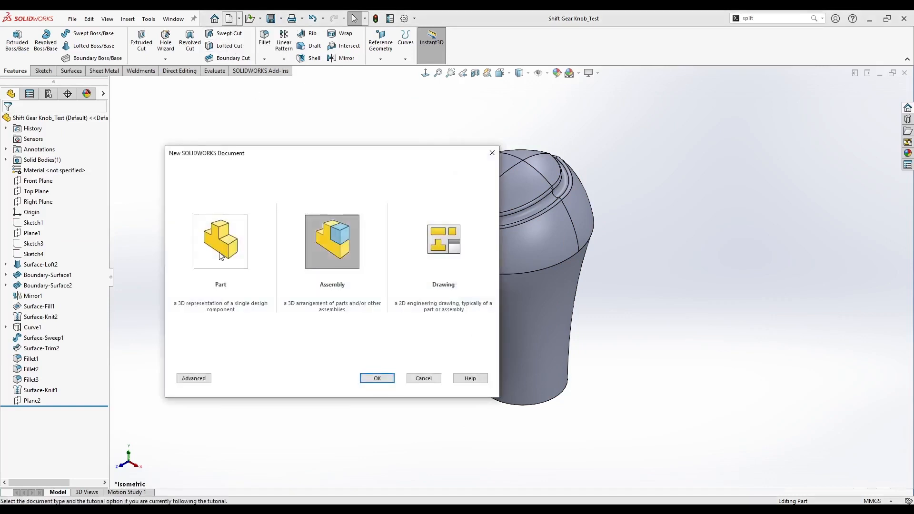
pyautogui.click(391, 379)
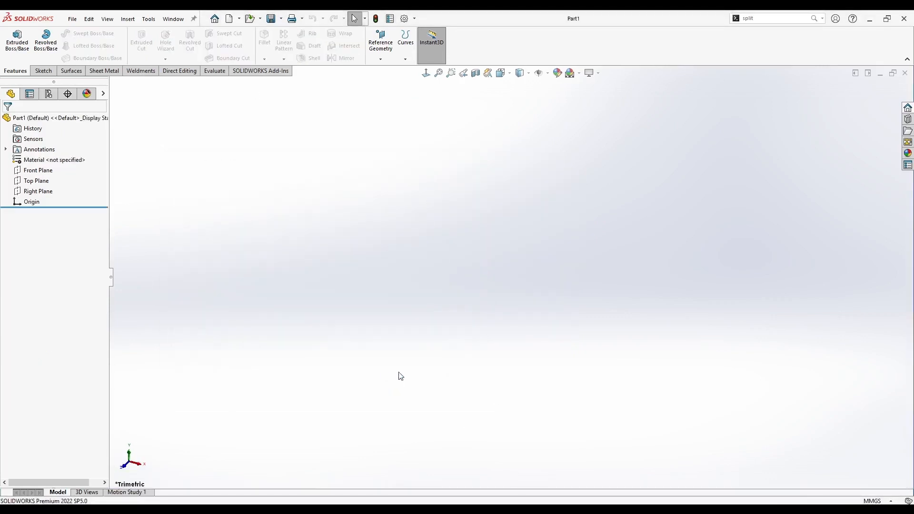
pyautogui.click(879, 501)
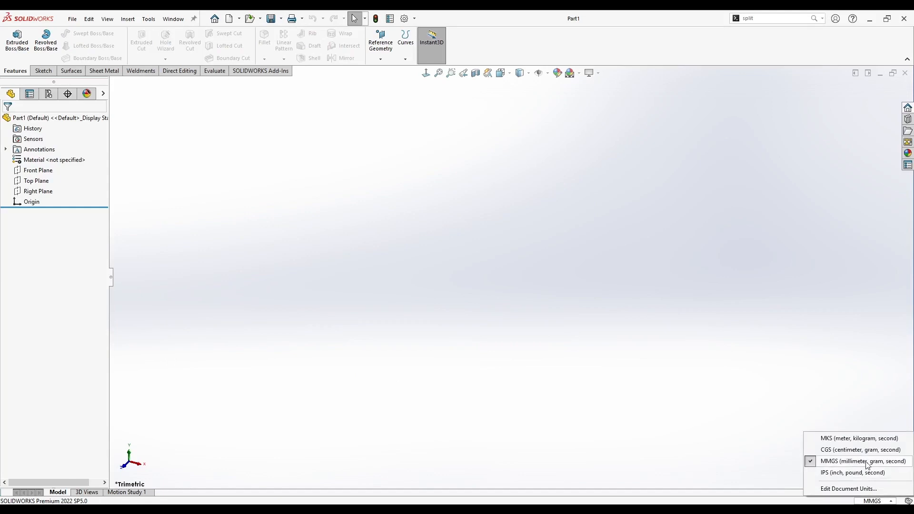
pyautogui.click(663, 402)
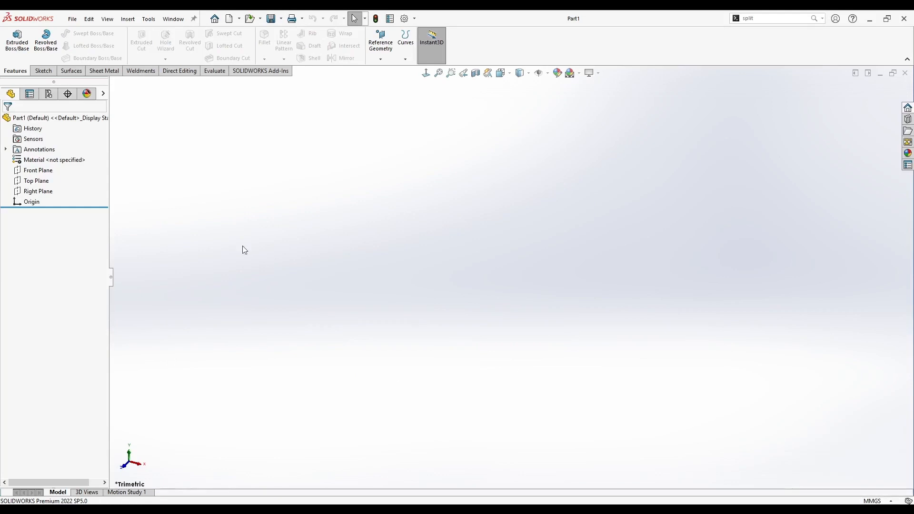
# Step: Start a sketch on the Right Plane and sketch a horizontal centerline about 58 mm long just below the origin
pyautogui.rightClick(40, 193)
pyautogui.click(47, 179)
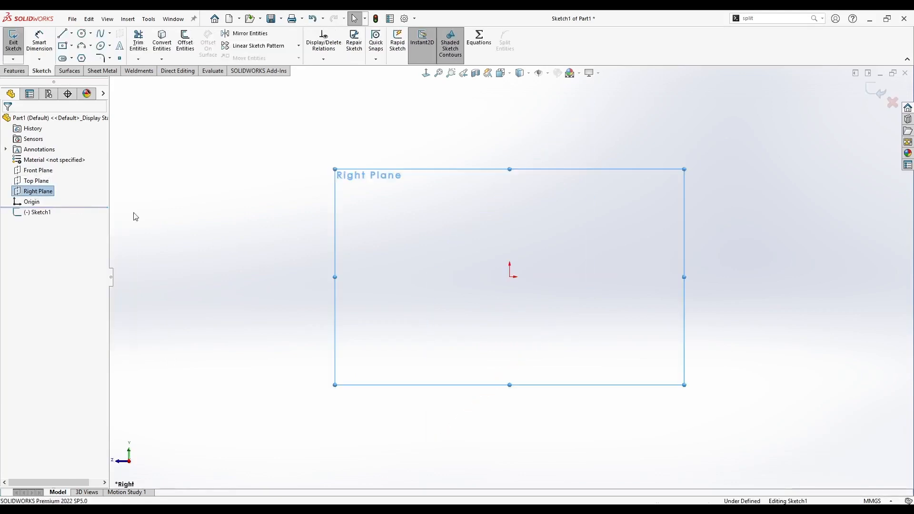
pyautogui.click(242, 171)
pyautogui.click(72, 33)
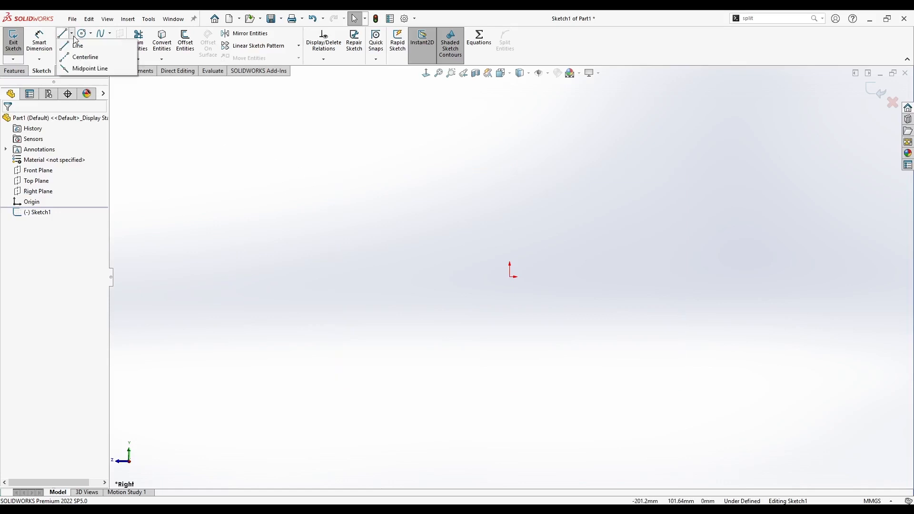
pyautogui.click(88, 57)
pyautogui.click(468, 304)
pyautogui.click(581, 304)
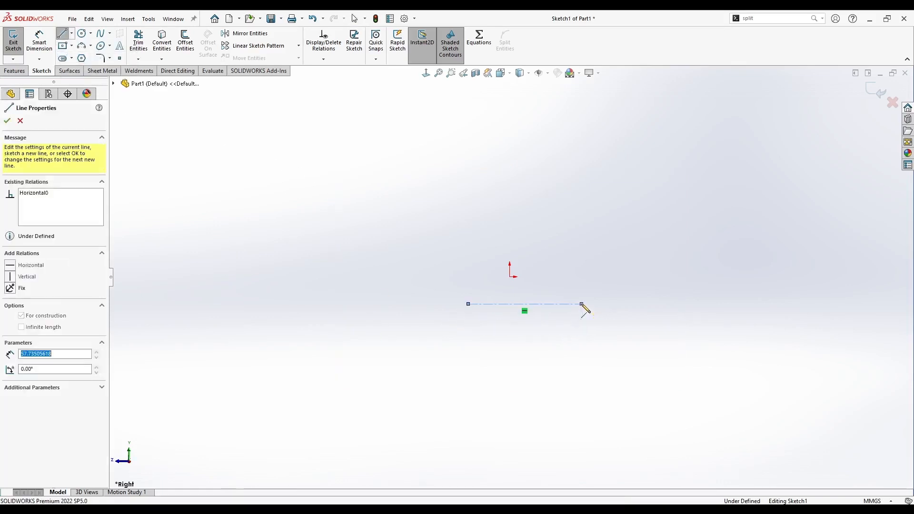
pyautogui.press('Escape')
# Step: Make the midpoint of the horizontal centerline coincident with the origin
pyautogui.click(524, 304)
pyautogui.keyDown('ctrl'); pyautogui.click(509, 277); pyautogui.keyUp('ctrl')
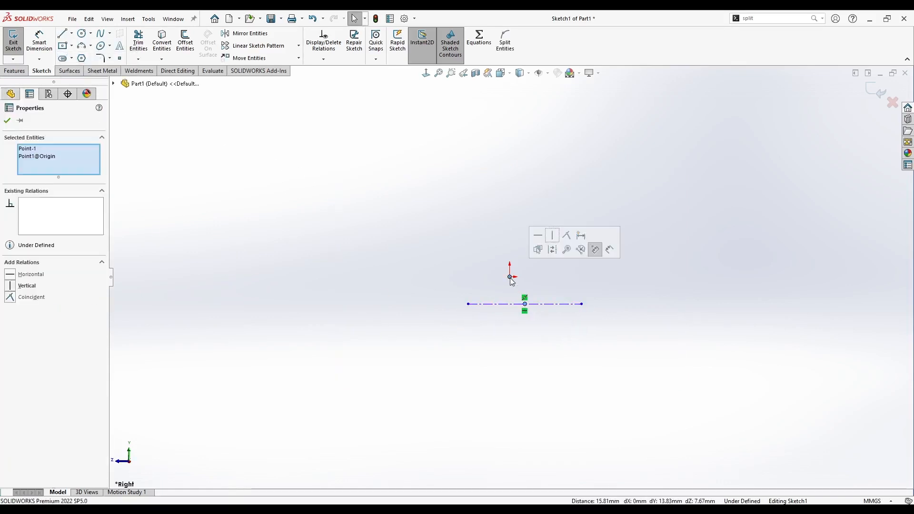
pyautogui.click(565, 236)
pyautogui.click(447, 383)
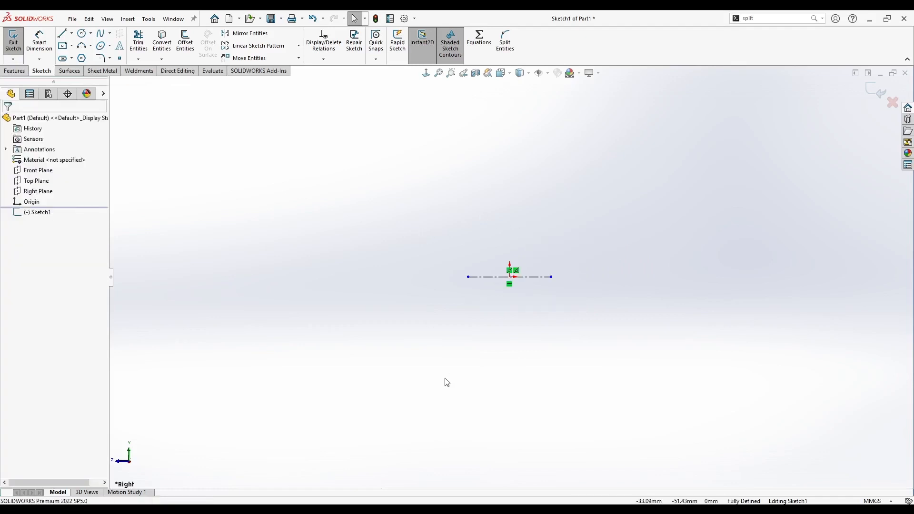
# Step: Sketch a 75 mm vertical centerline upward from the origin
pyautogui.click(72, 32)
pyautogui.click(82, 56)
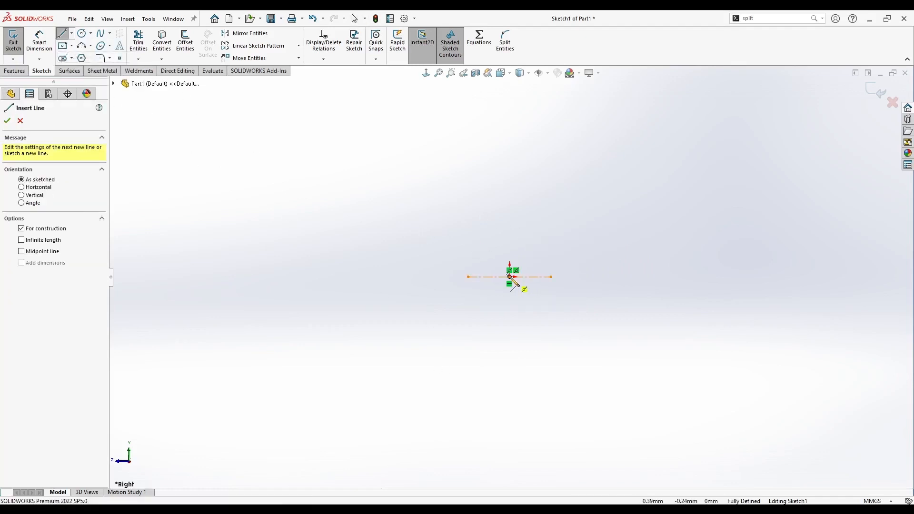
pyautogui.moveTo(510, 277); pyautogui.dragTo(510, 126)
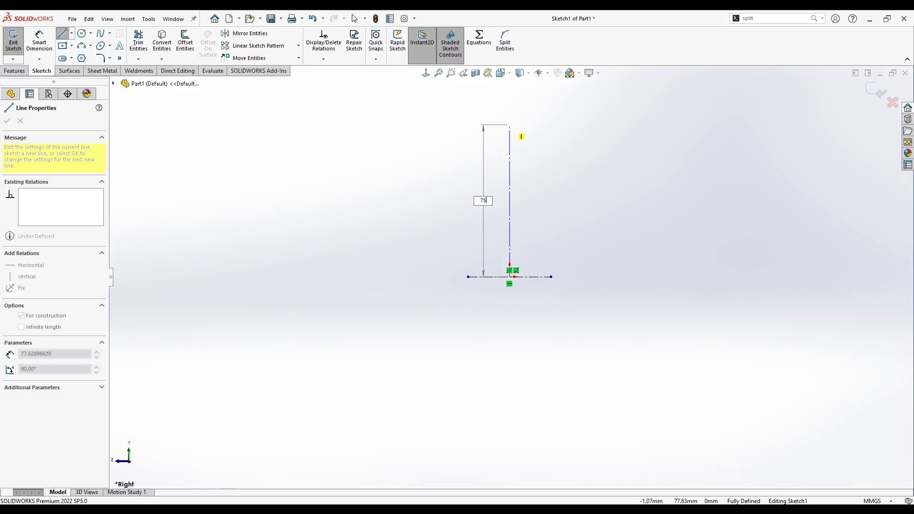
pyautogui.write('75')
pyautogui.press('Return')
pyautogui.press('Escape')
# Step: Sketch a second horizontal centerline about 65 mm long, crossing the upper part of the vertical centerline
pyautogui.click(71, 34)
pyautogui.click(82, 55)
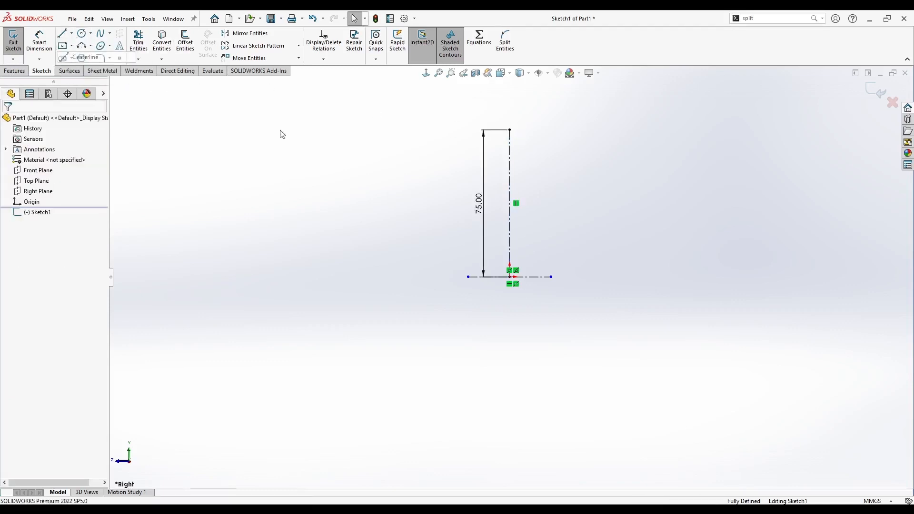
pyautogui.click(416, 164)
pyautogui.click(545, 163)
pyautogui.press('Escape')
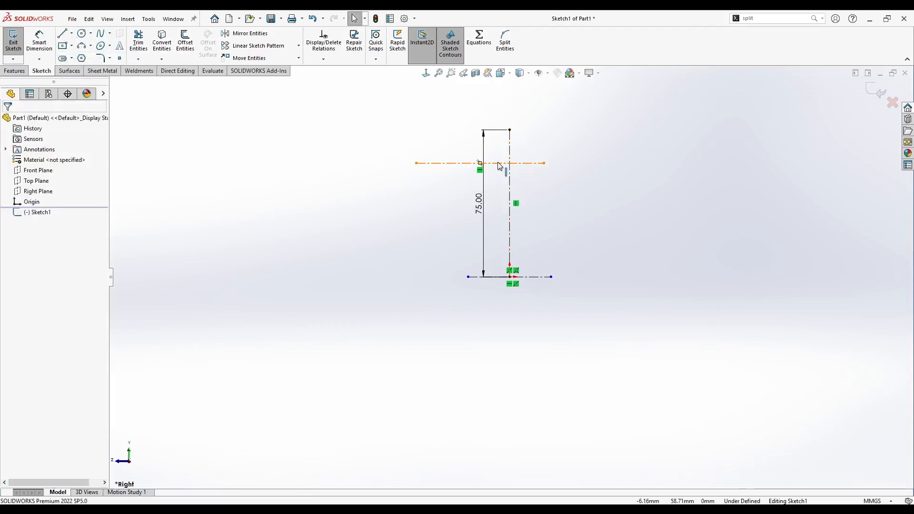
# Step: Dimension the upper horizontal centerline 55 mm above the lower one and place the 75 mm height dimension outside it
pyautogui.click(49, 42)
pyautogui.click(533, 165)
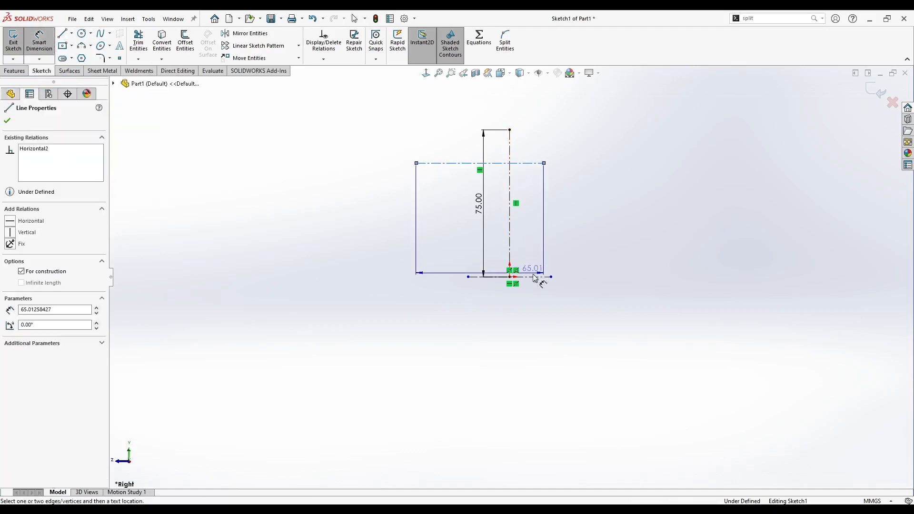
pyautogui.click(543, 277)
pyautogui.click(586, 238)
pyautogui.write('55')
pyautogui.press('Return')
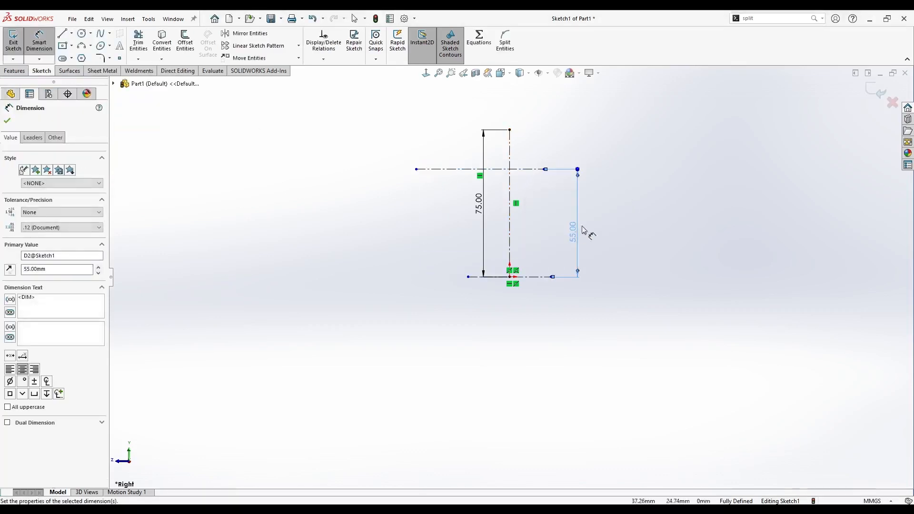
pyautogui.moveTo(478, 205); pyautogui.dragTo(610, 206)
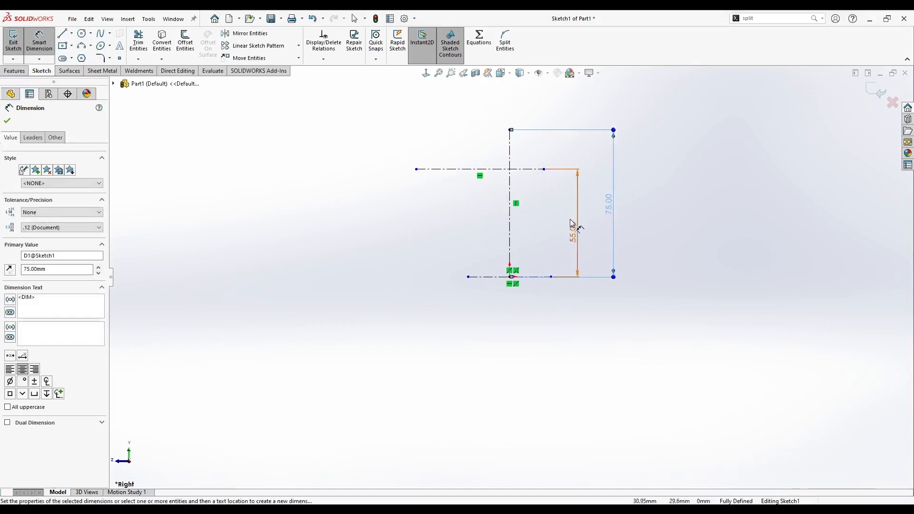
# Step: Dimension the right endpoint of the upper centerline 20 mm from the vertical centerline
pyautogui.click(544, 170)
pyautogui.click(511, 248)
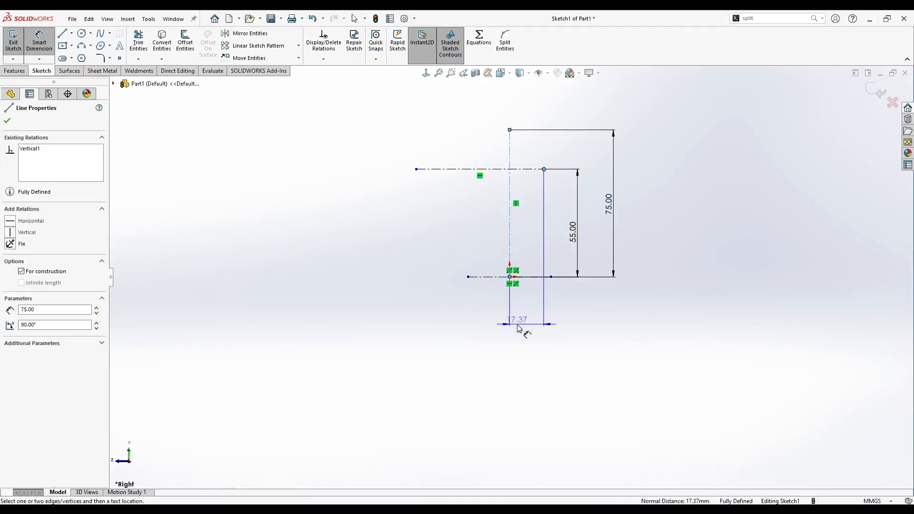
pyautogui.click(524, 328)
pyautogui.write('20.00mm')
pyautogui.press('Return')
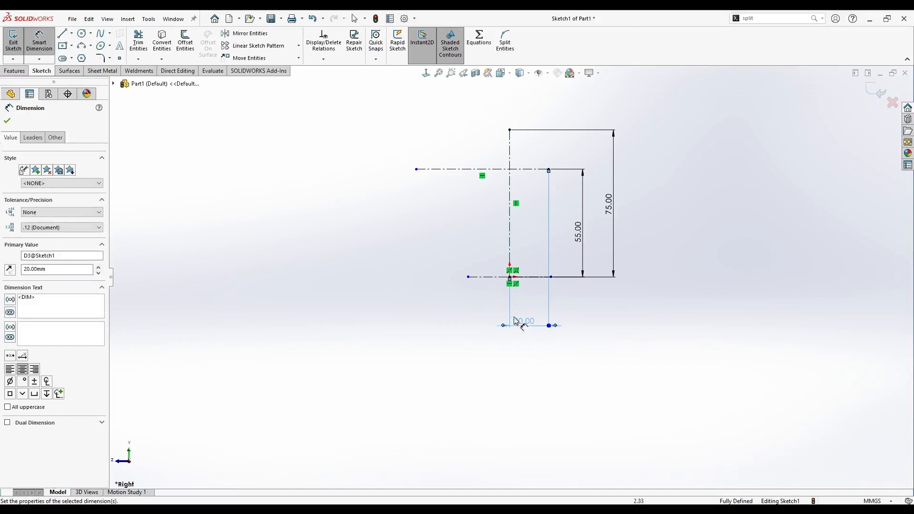
# Step: Dimension the left endpoint of the upper centerline 35 mm from the vertical centerline
pyautogui.click(416, 170)
pyautogui.click(509, 193)
pyautogui.click(448, 318)
pyautogui.write('35')
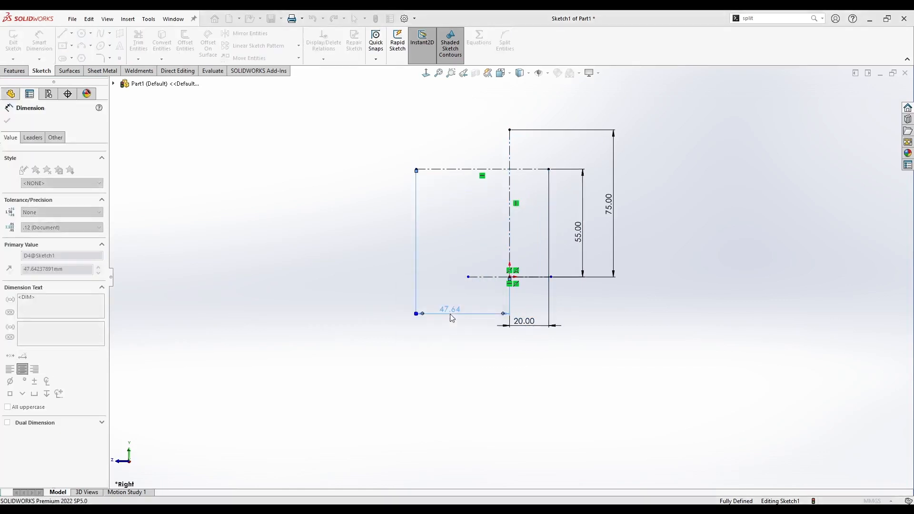
pyautogui.press('Return')
pyautogui.press('Escape')
# Step: Dimension the length of the lower horizontal centerline as 25 mm
pyautogui.click(39, 40)
pyautogui.click(481, 277)
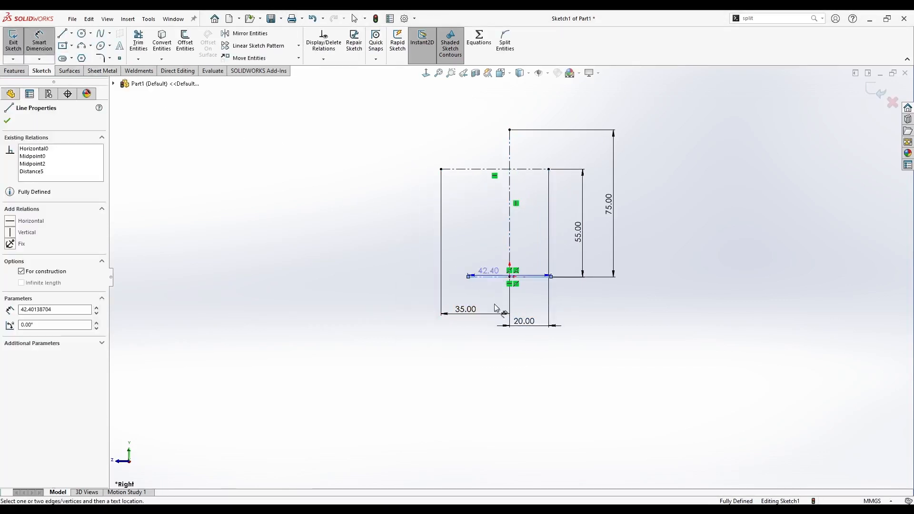
pyautogui.click(502, 356)
pyautogui.write('25')
pyautogui.press('Return')
pyautogui.press('Escape')
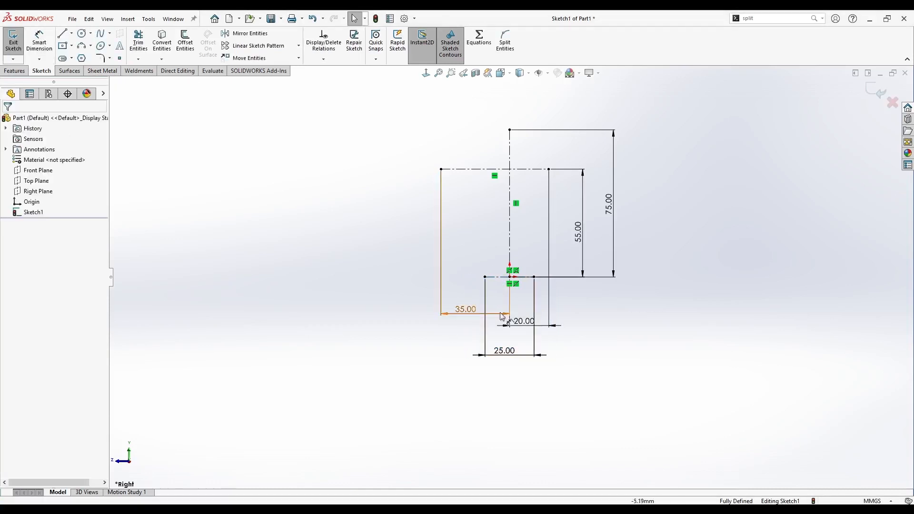
# Step: Reposition the 35 mm and 20 mm dimensions below the 25 mm dimension
pyautogui.moveTo(466, 310); pyautogui.dragTo(469, 378)
pyautogui.moveTo(523, 334); pyautogui.dragTo(535, 380)
pyautogui.click(381, 285)
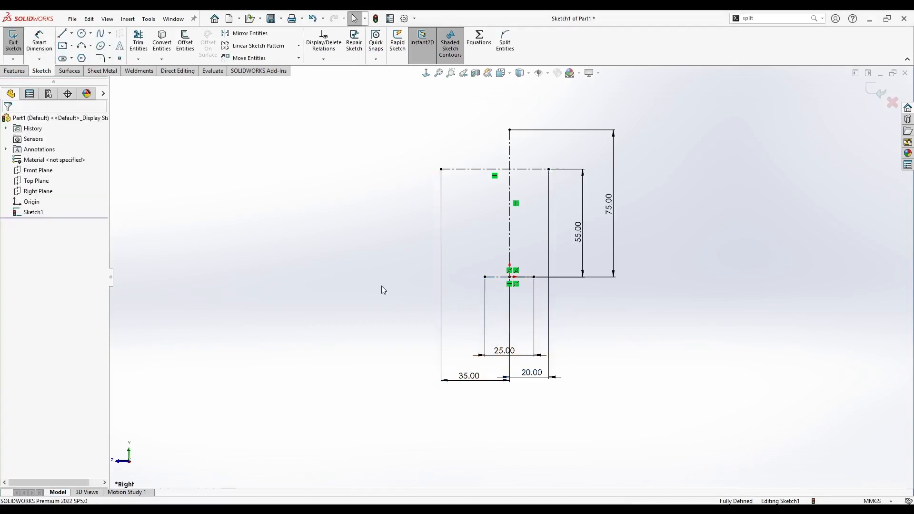
# Step: Sketch a 5 mm vertical line upward from the left end of the lower centerline
pyautogui.scroll(-3, 516, 198)
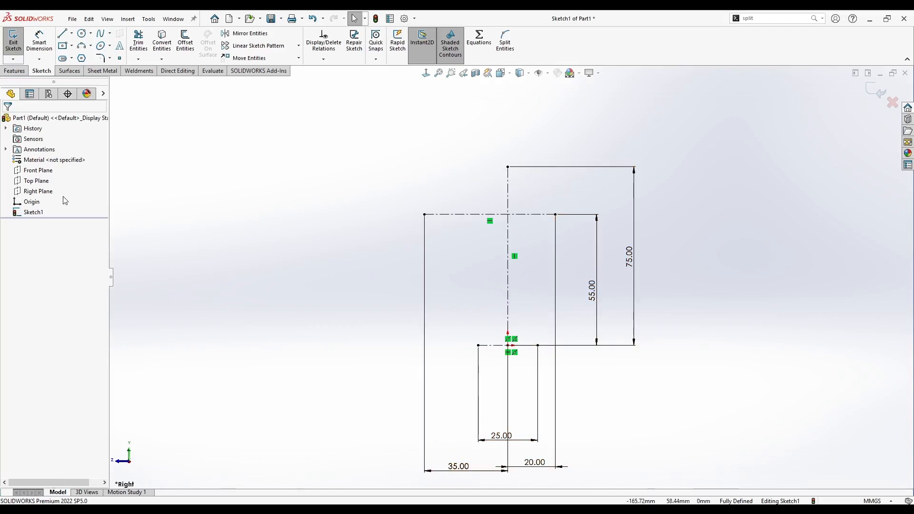
pyautogui.click(63, 33)
pyautogui.click(478, 346)
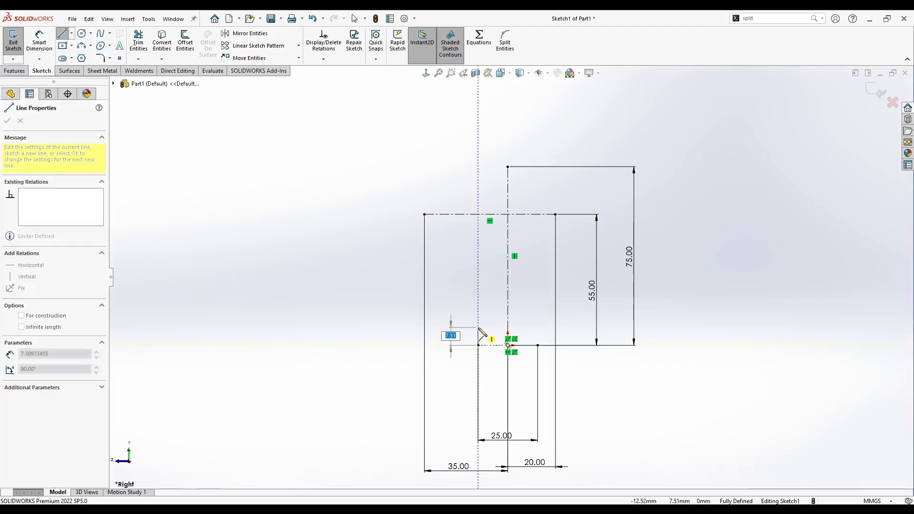
pyautogui.write('5')
pyautogui.press('Return')
pyautogui.press('Escape')
# Step: Sketch a vertical line upward from the right end of the lower centerline and make it equal to the 5 mm line
pyautogui.scroll(-3, 508, 351)
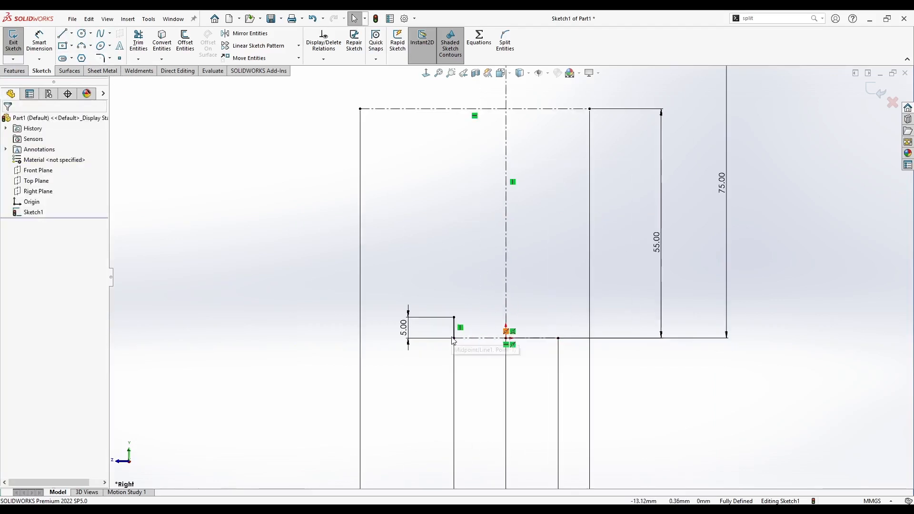
pyautogui.press('l')
pyautogui.click(559, 339)
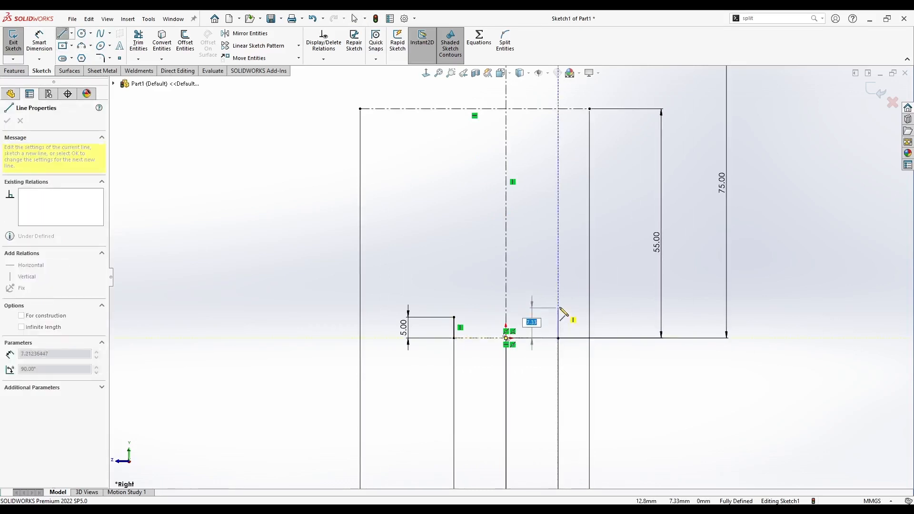
pyautogui.click(559, 308)
pyautogui.press('Escape')
pyautogui.keyDown('ctrl'); pyautogui.click(454, 326); pyautogui.keyUp('ctrl')
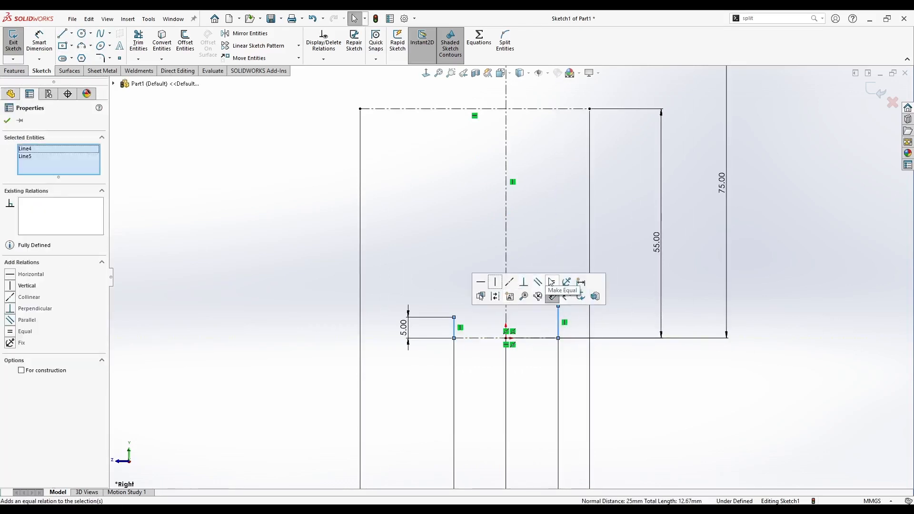
pyautogui.click(551, 282)
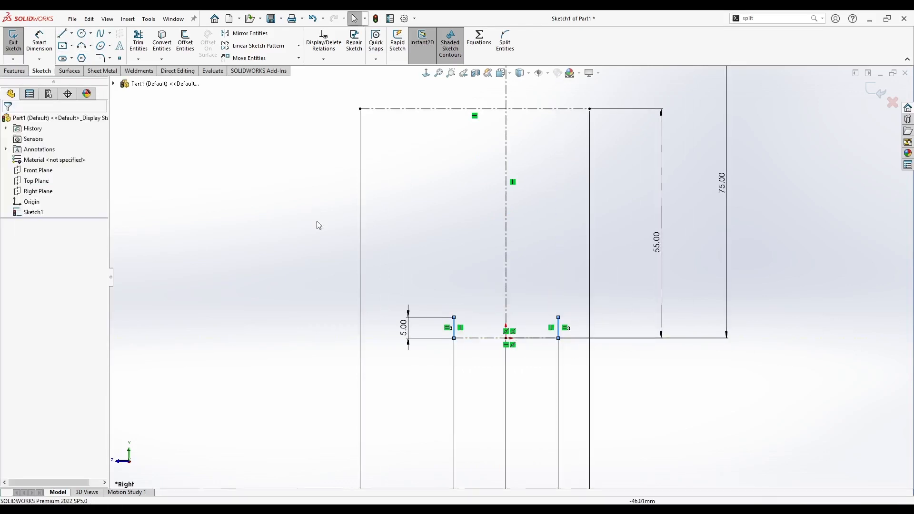
# Step: Sketch a three-point arc of about 81 mm radius from the left 5 mm line's top to the upper centerline's left end, bulging inward
pyautogui.click(80, 47)
pyautogui.click(454, 317)
pyautogui.click(361, 109)
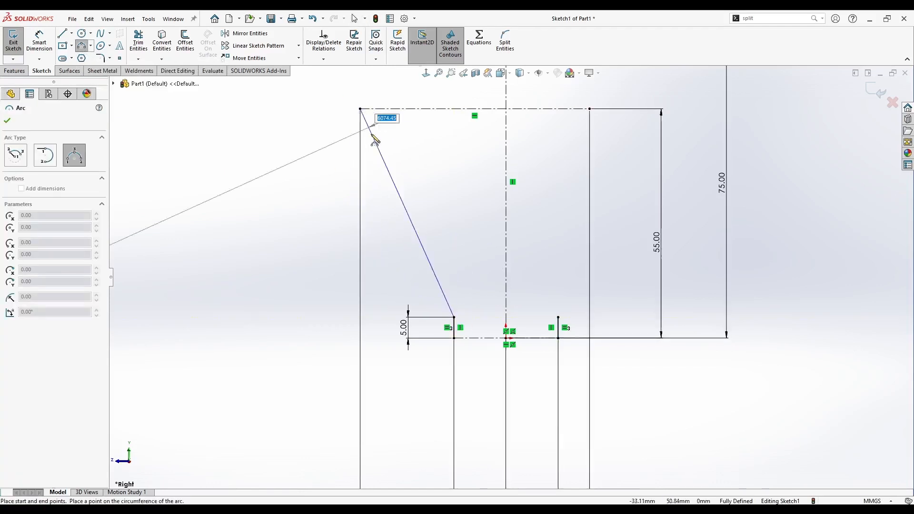
pyautogui.click(421, 195)
# Step: Sketch a three-point arc of about 78 mm radius from the upper centerline's left end to the vertical centerline's top, bulging outward
pyautogui.scroll(2, 420, 195)
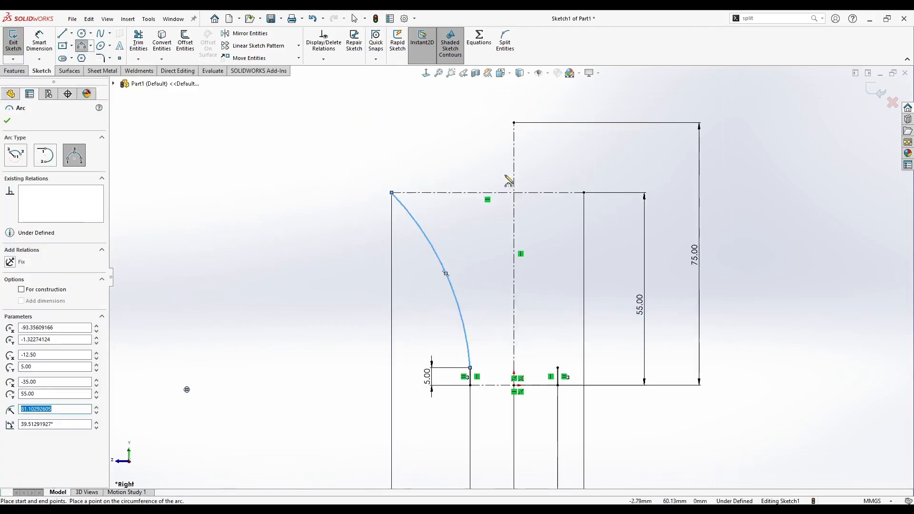
pyautogui.click(392, 193)
pyautogui.click(515, 124)
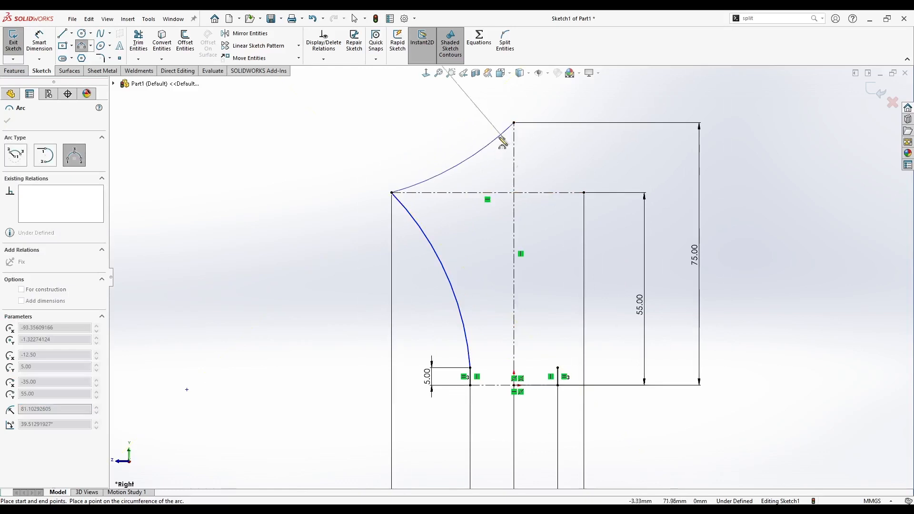
pyautogui.click(448, 150)
# Step: Sketch a three-point arc of about 37 mm radius from the upper centerline's right end to the vertical centerline's top, bulging outward
pyautogui.click(586, 193)
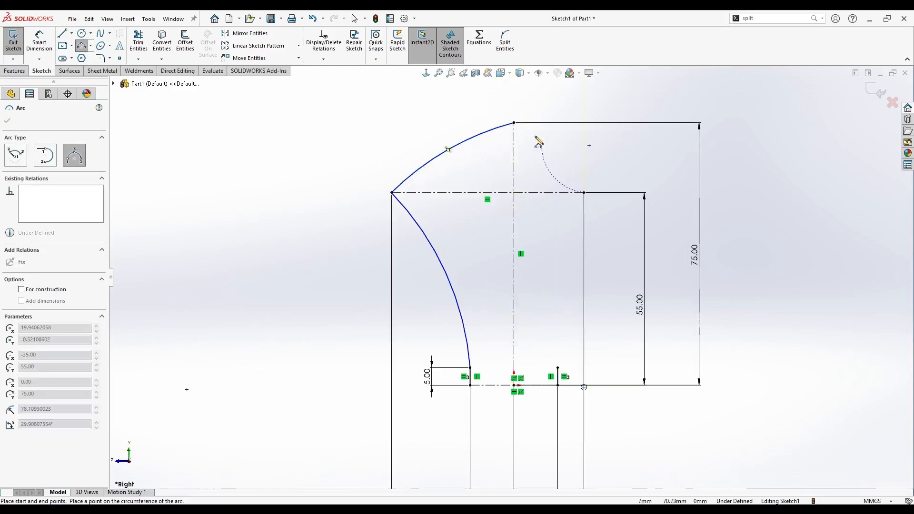
pyautogui.click(515, 123)
pyautogui.click(553, 152)
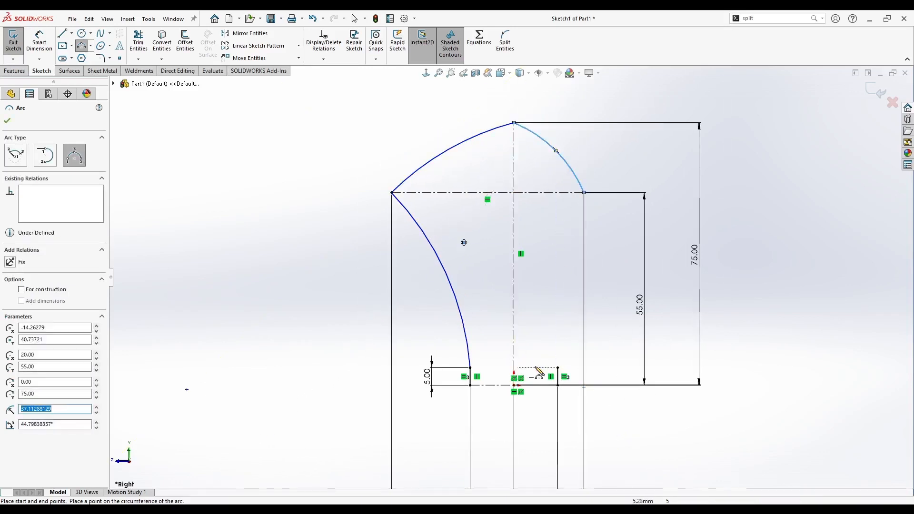
# Step: Sketch a three-point arc from the right 5 mm line's top to the upper centerline's right end, bulging slightly inward
pyautogui.click(558, 368)
pyautogui.click(584, 194)
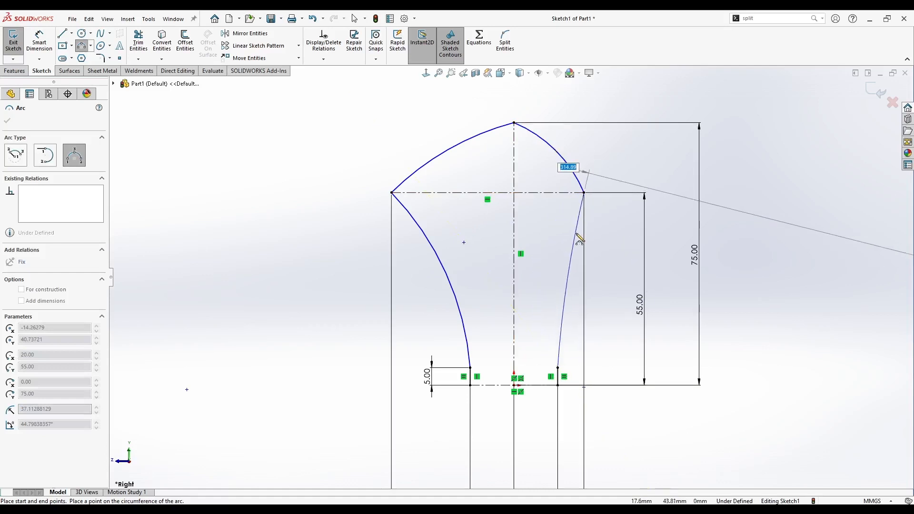
pyautogui.click(563, 306)
pyautogui.press('Escape')
# Step: Make both lower side arcs tangent to their adjoining 5 mm vertical lines at the shared endpoints
pyautogui.click(558, 369)
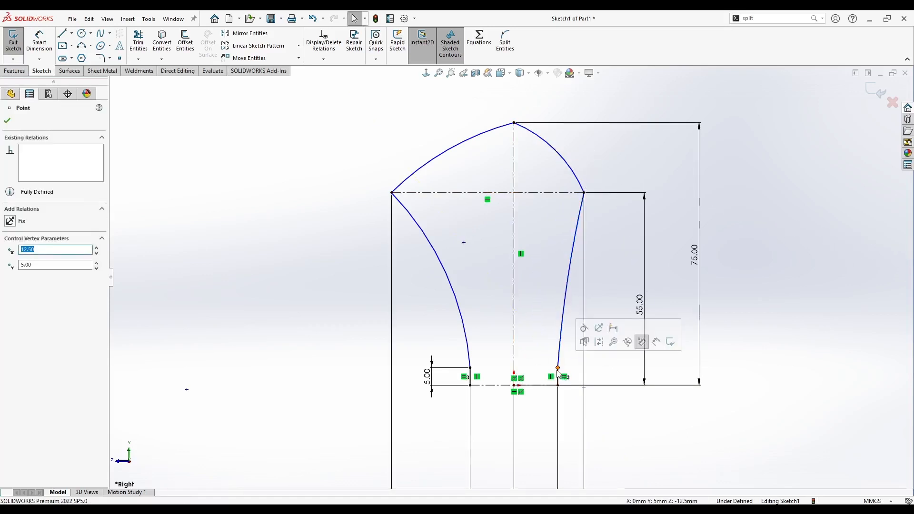
pyautogui.click(470, 368)
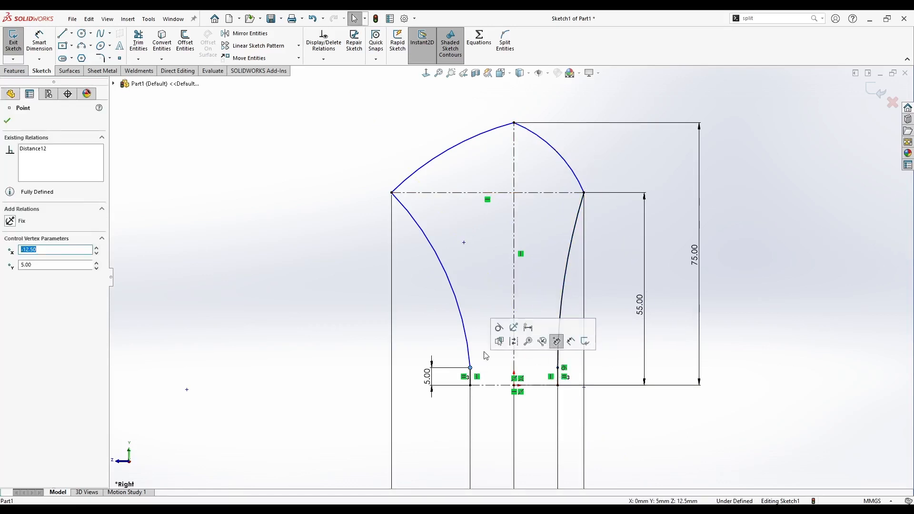
pyautogui.click(485, 356)
# Step: Sketch a short horizontal centerline leftward from the top end of the vertical centerline
pyautogui.click(71, 36)
pyautogui.click(82, 58)
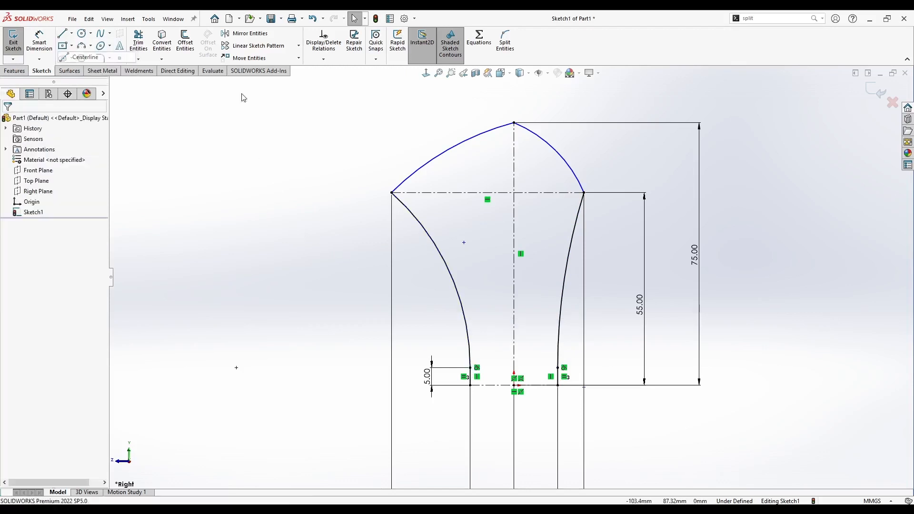
pyautogui.click(514, 123)
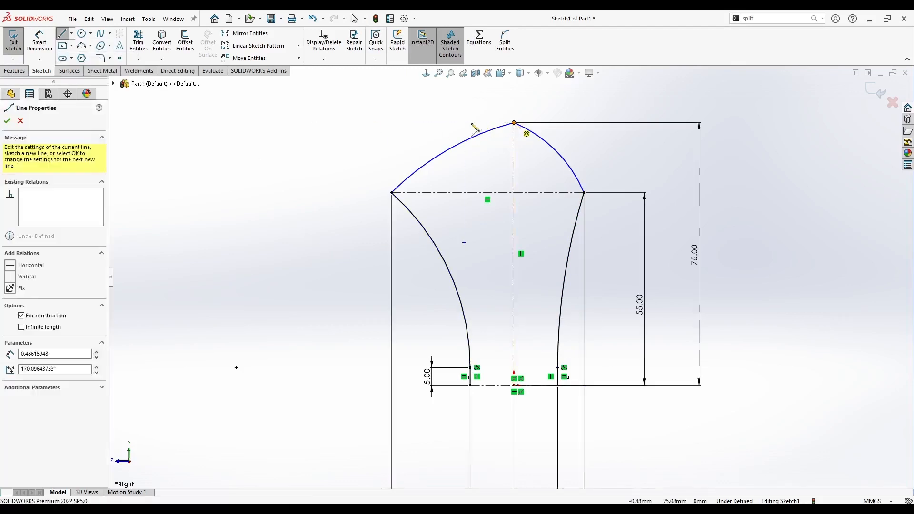
pyautogui.click(436, 123)
pyautogui.press('Escape')
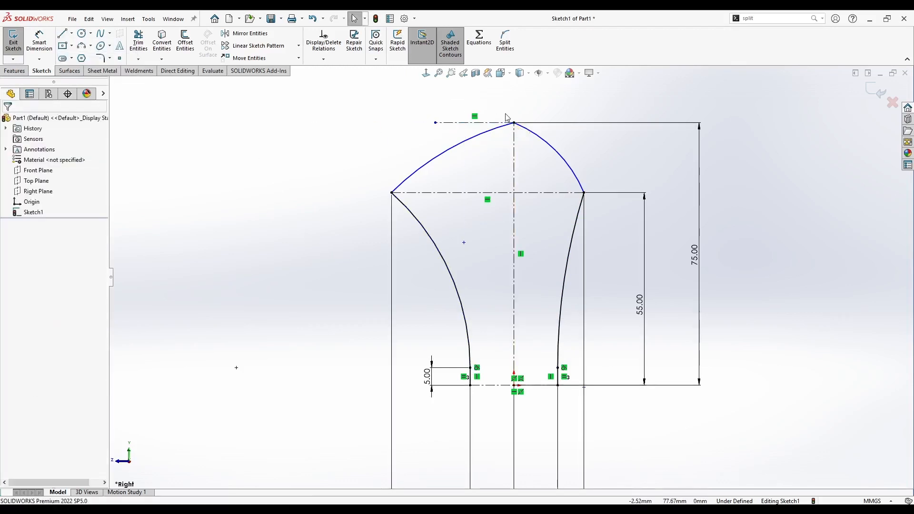
# Step: Make the upper right arc tangent to the short horizontal centerline, and the upper left arc tangent to the upper right arc
pyautogui.click(529, 133)
pyautogui.keyDown('ctrl'); pyautogui.click(460, 123); pyautogui.keyUp('ctrl')
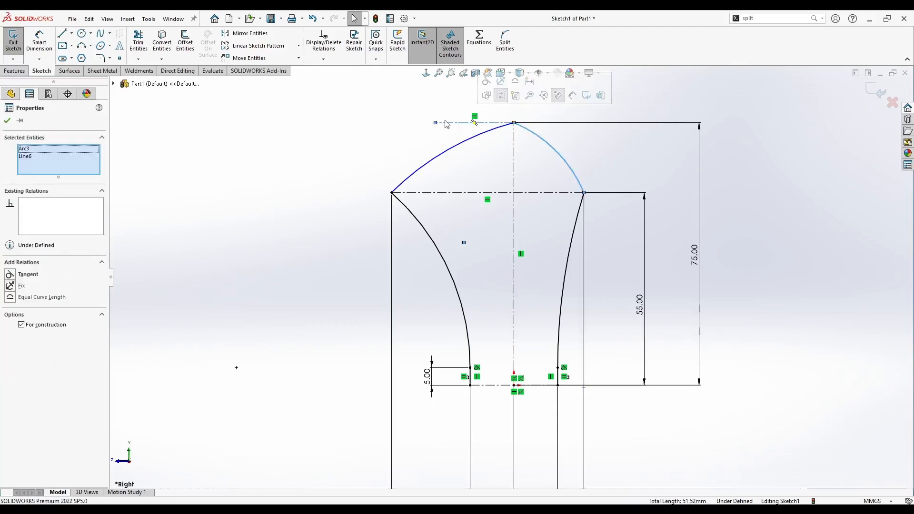
pyautogui.click(492, 94)
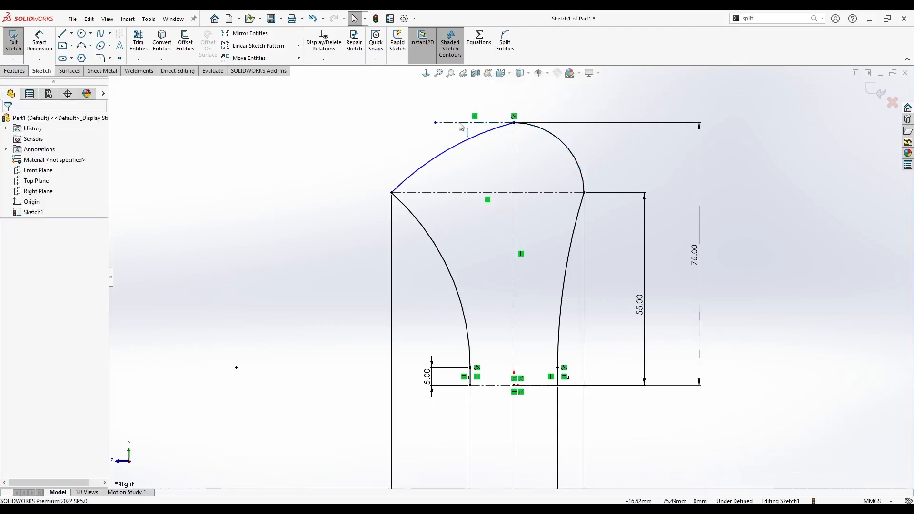
pyautogui.click(505, 126)
pyautogui.keyDown('ctrl'); pyautogui.click(543, 132); pyautogui.keyUp('ctrl')
pyautogui.click(572, 88)
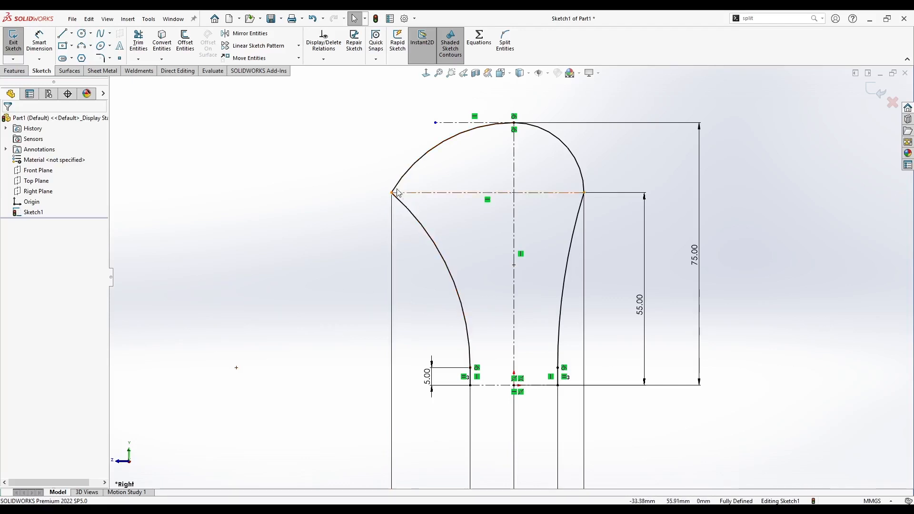
# Step: Add sketch fillets of 15 mm at the profile's left corner and 10 mm at its right corner
pyautogui.click(101, 59)
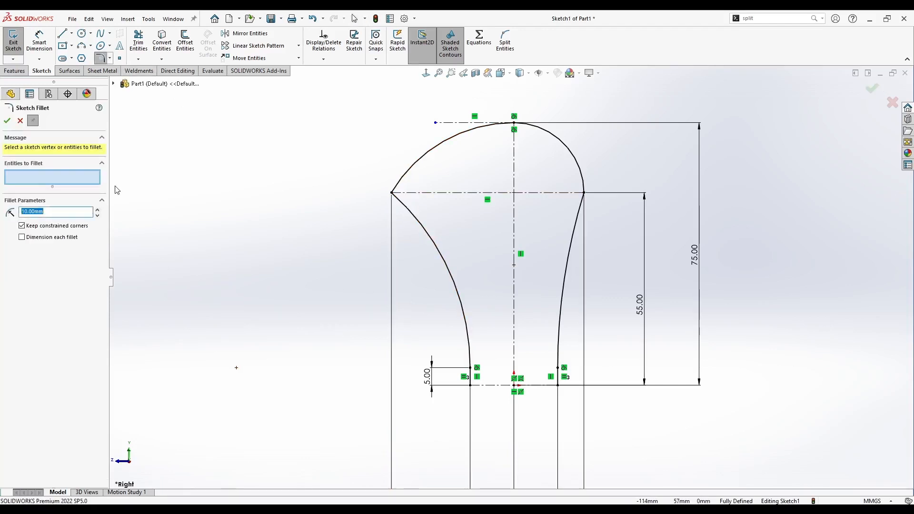
pyautogui.click(392, 193)
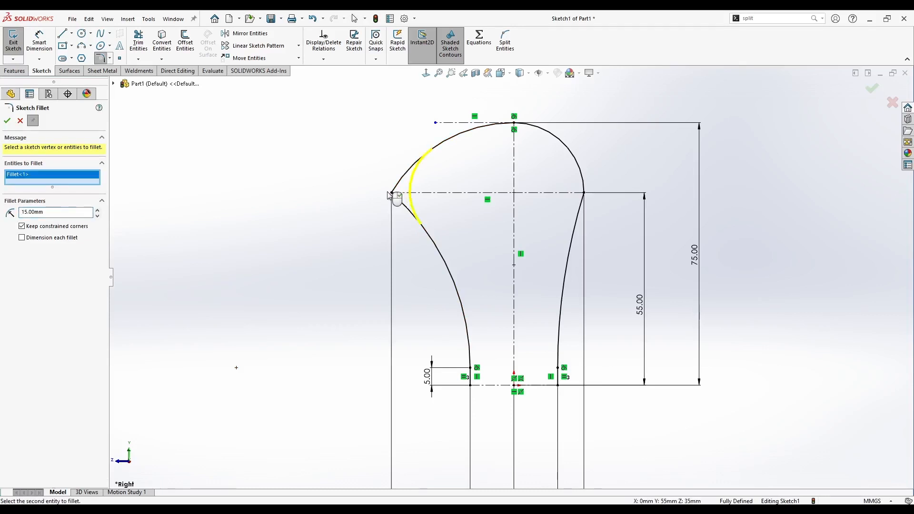
pyautogui.click(388, 193)
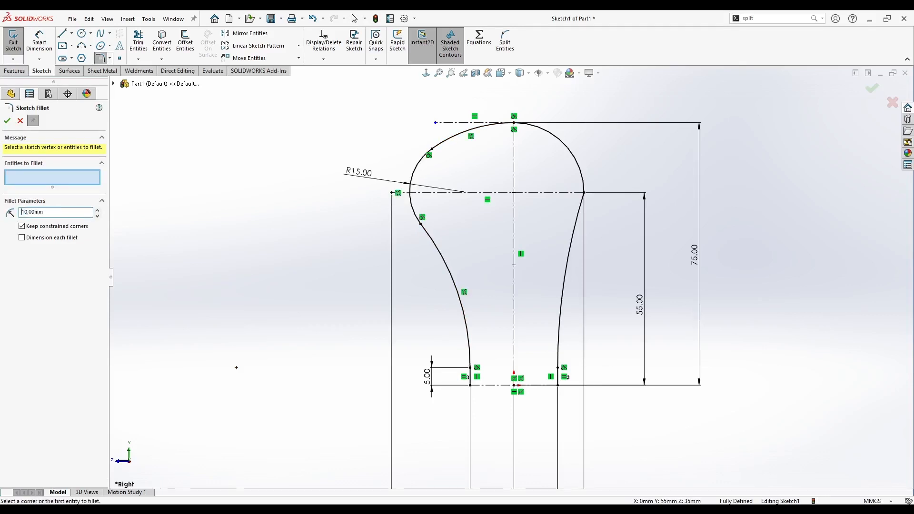
pyautogui.click(585, 194)
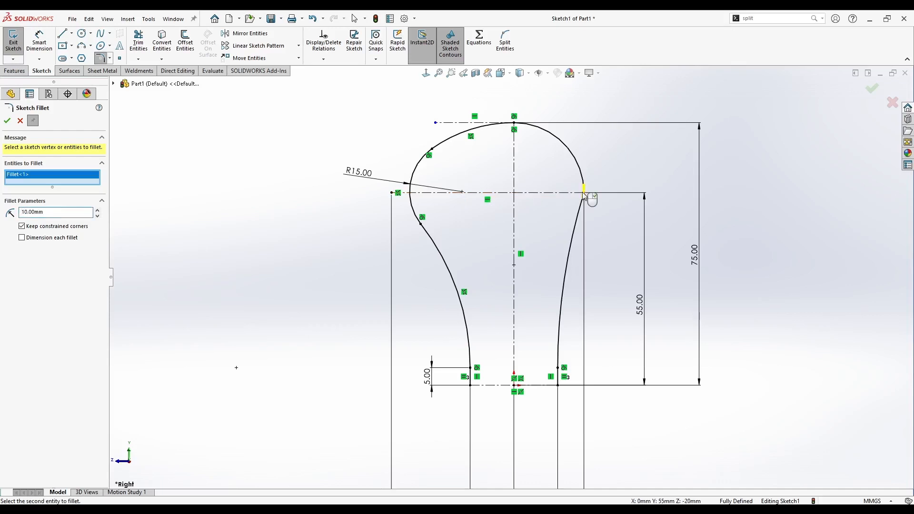
pyautogui.click(586, 196)
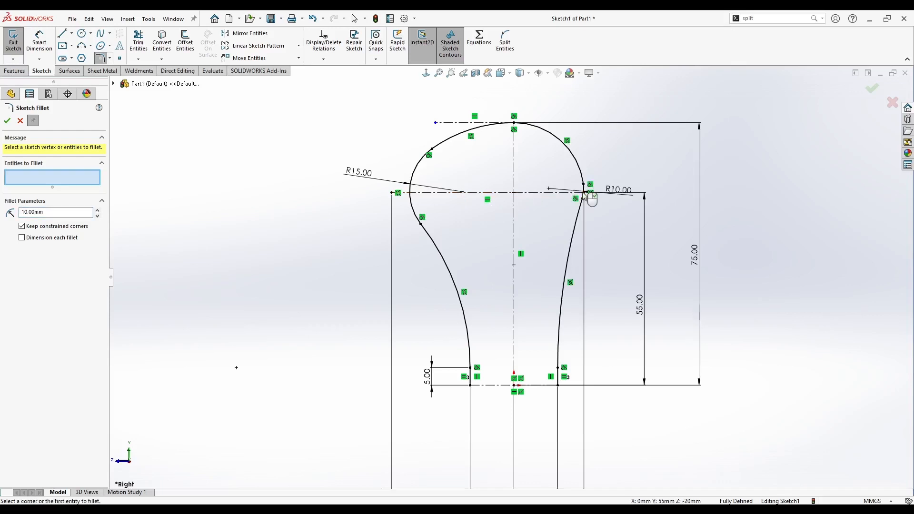
pyautogui.click(8, 121)
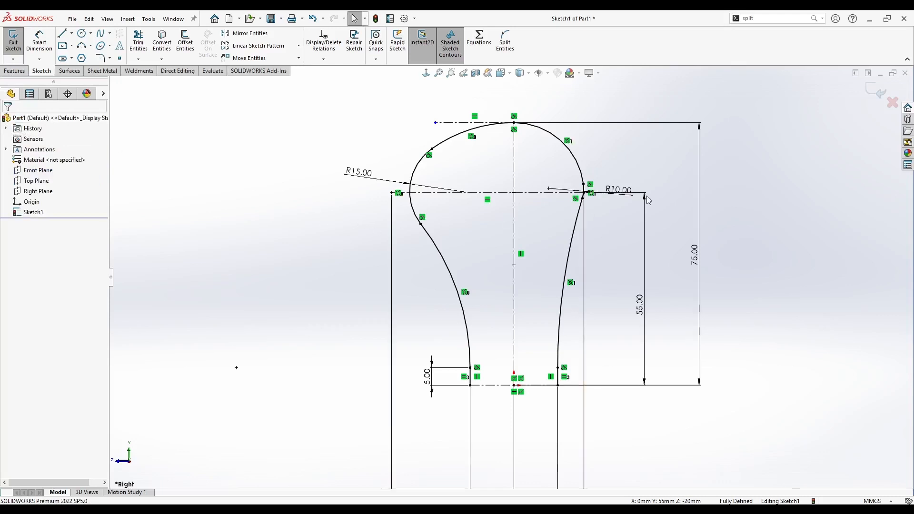
# Step: Hide the sketch relation symbols and exit the profile sketch
pyautogui.scroll(2, 551, 292)
pyautogui.moveTo(516, 300); pyautogui.dragTo(534, 310, button='middle')
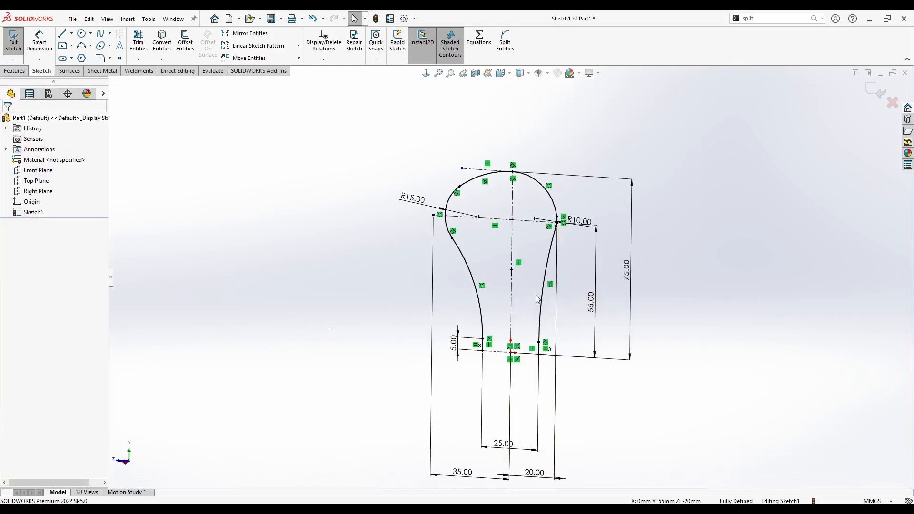
pyautogui.moveTo(503, 207); pyautogui.dragTo(490, 216, button='middle')
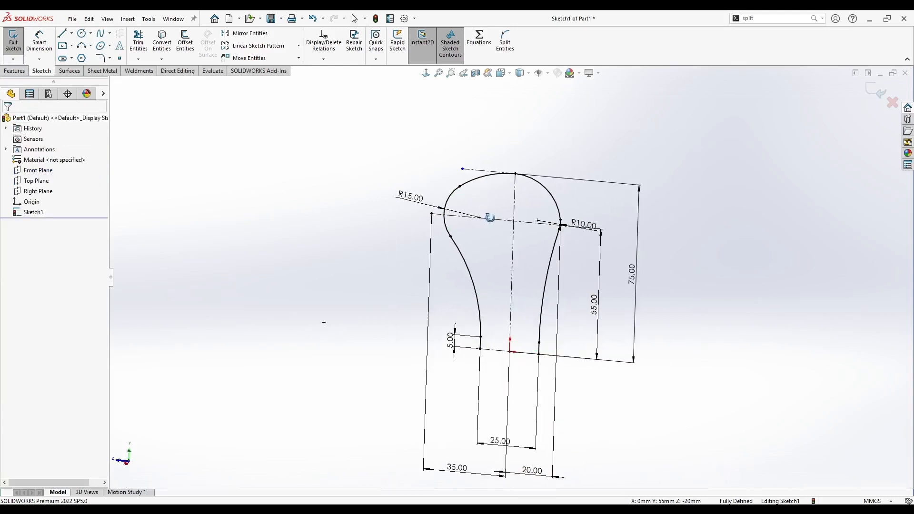
pyautogui.click(548, 73)
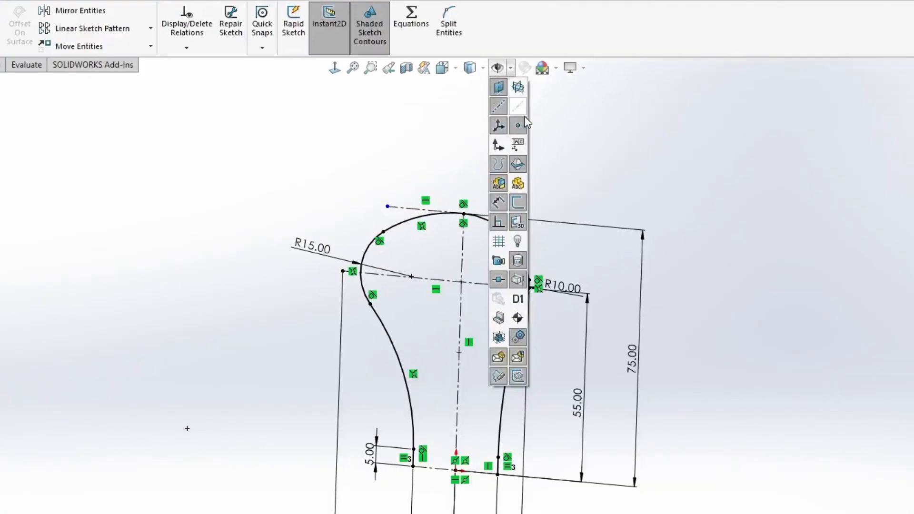
pyautogui.click(500, 225)
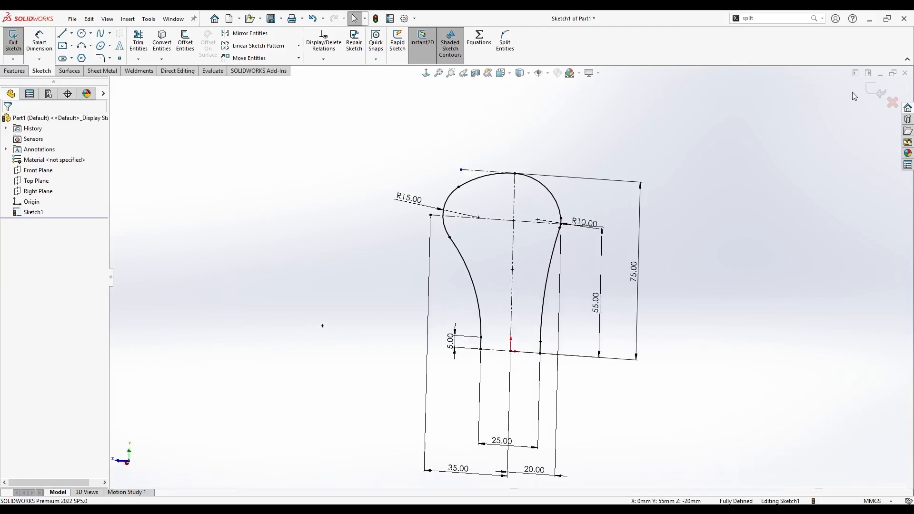
pyautogui.click(878, 91)
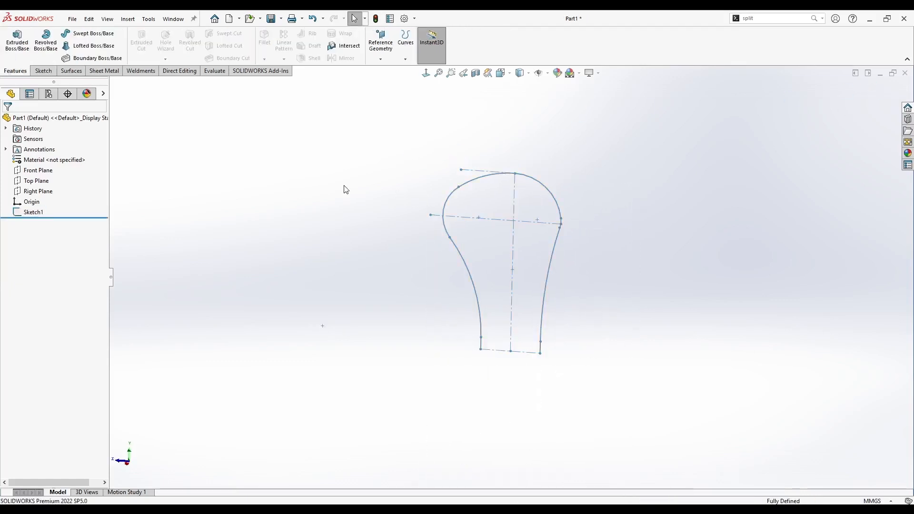
# Step: Save the part under the file name Knob
pyautogui.hotkey('ctrl', 's')
pyautogui.click(348, 346)
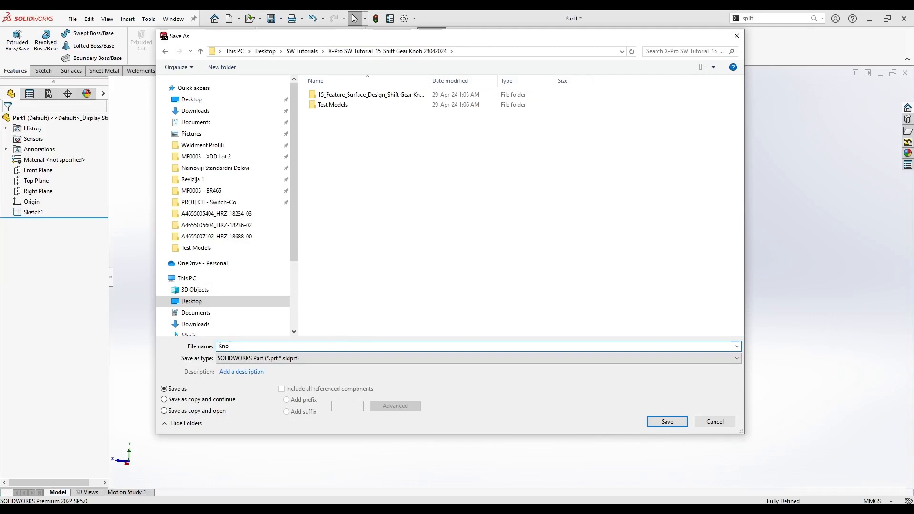
pyautogui.press('Return')
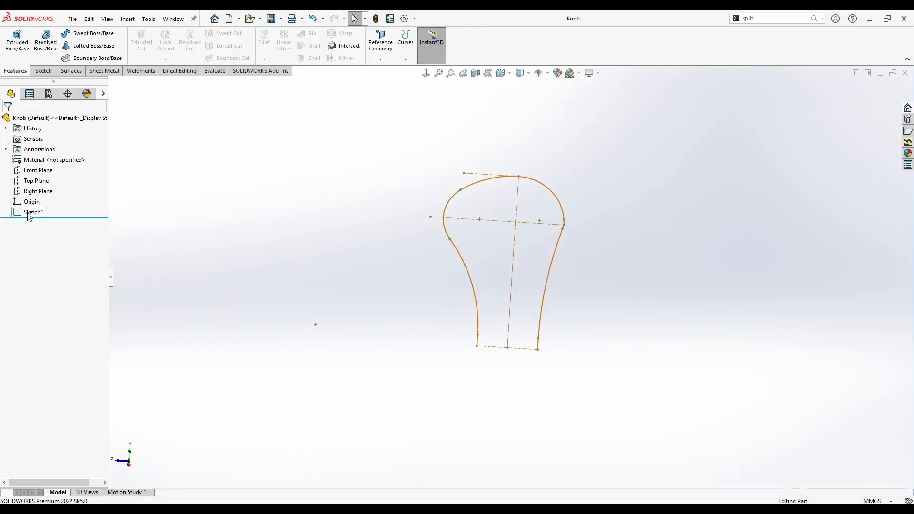
# Step: Edit Sketch1 to add a sketch point at the vertical centerline's midpoint, and exit the sketch
pyautogui.rightClick(29, 218)
pyautogui.click(41, 186)
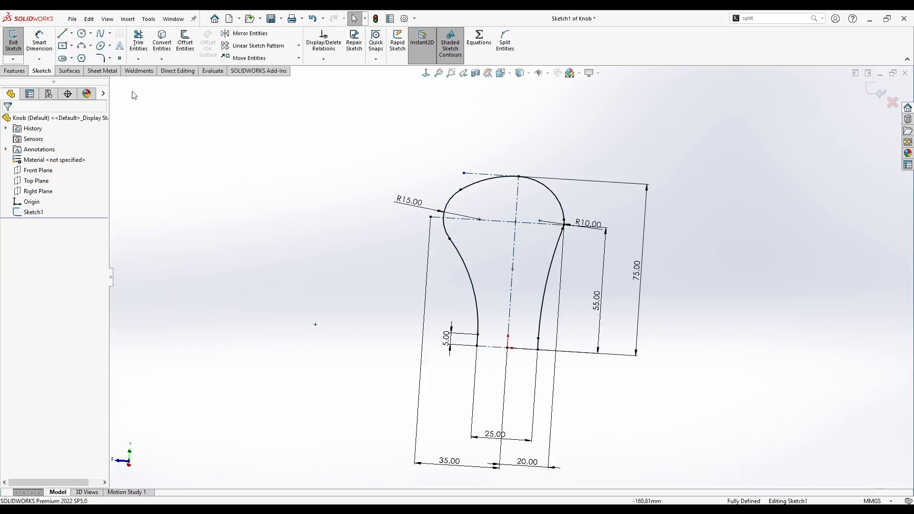
pyautogui.click(120, 58)
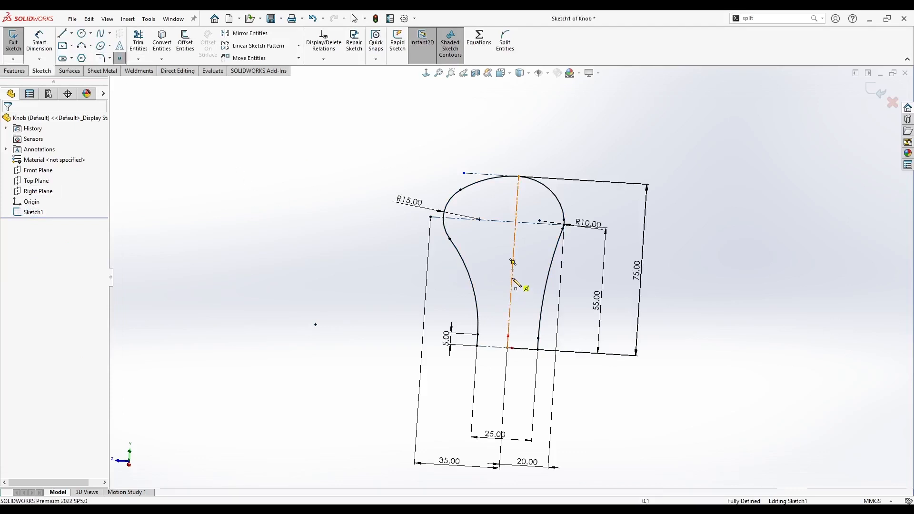
pyautogui.click(513, 262)
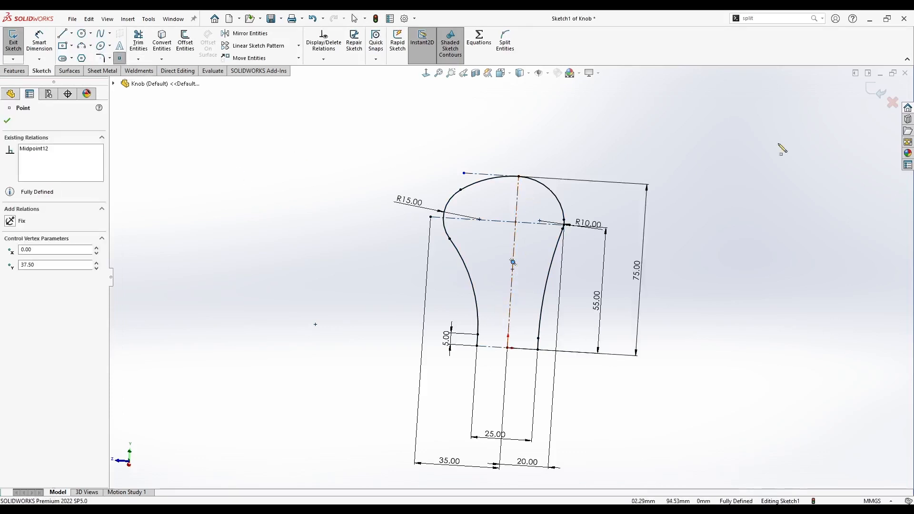
pyautogui.moveTo(354, 212)
pyautogui.mouseDown(button='middle')
pyautogui.moveTo(399, 221)
pyautogui.moveTo(379, 243)
pyautogui.moveTo(395, 214)
pyautogui.moveTo(327, 234)
pyautogui.mouseUp(button='middle')
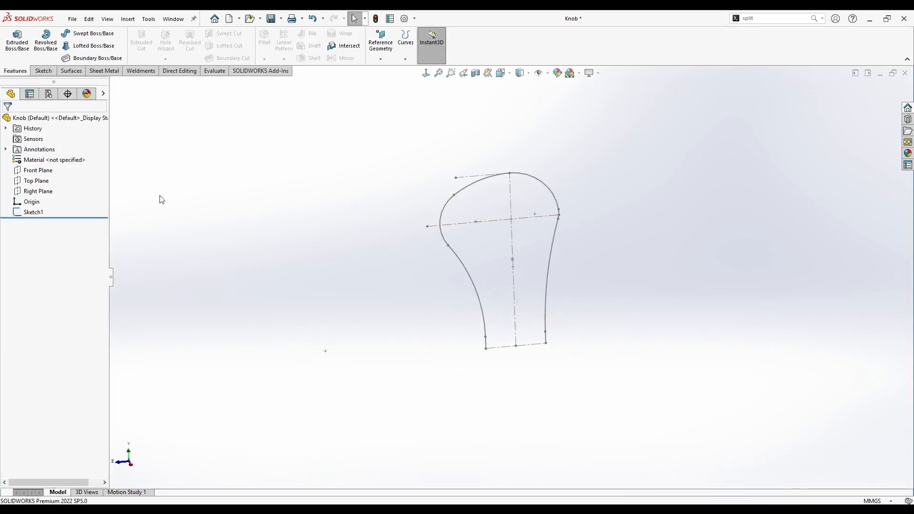
# Step: Create a reference plane parallel to the Top Plane through the sketch point where the upper and vertical centerlines cross
pyautogui.click(33, 182)
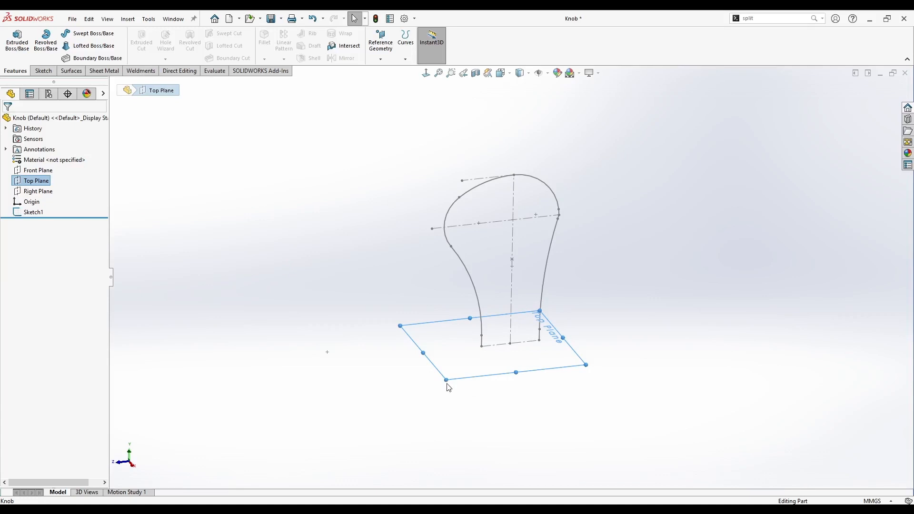
pyautogui.keyDown('ctrl'); pyautogui.moveTo(446, 381); pyautogui.dragTo(485, 251); pyautogui.keyUp('ctrl')
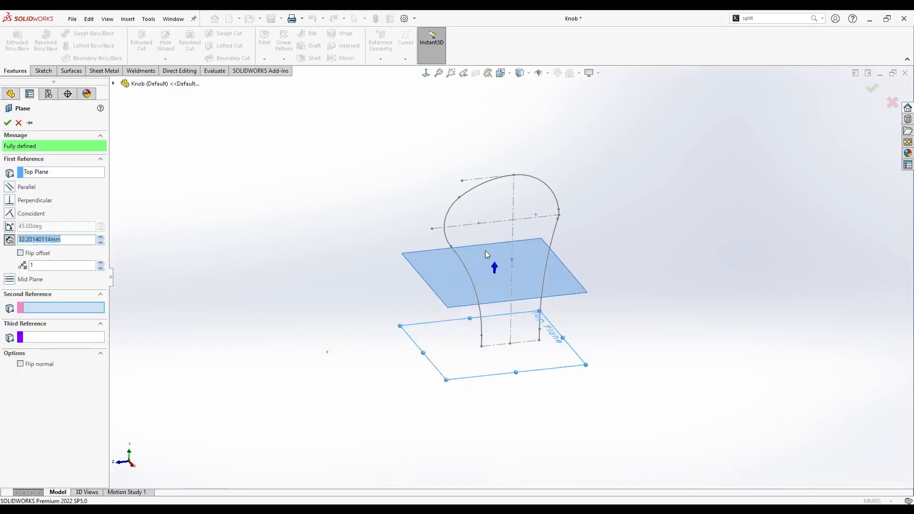
pyautogui.click(514, 221)
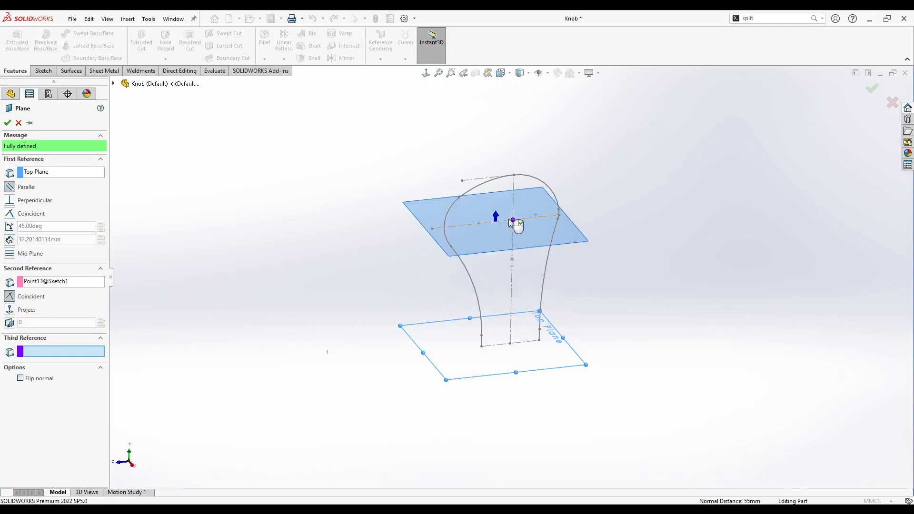
pyautogui.click(6, 123)
# Step: Open a new sketch on the reference plane that passes through the upper centerline
pyautogui.moveTo(448, 179); pyautogui.dragTo(466, 213, button='middle')
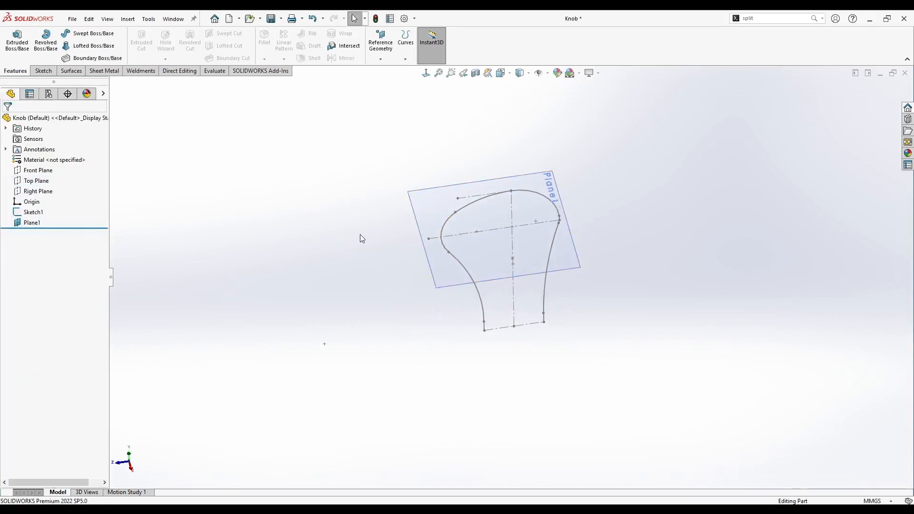
pyautogui.moveTo(362, 239); pyautogui.dragTo(387, 261, button='middle')
pyautogui.rightClick(481, 200)
pyautogui.click(502, 178)
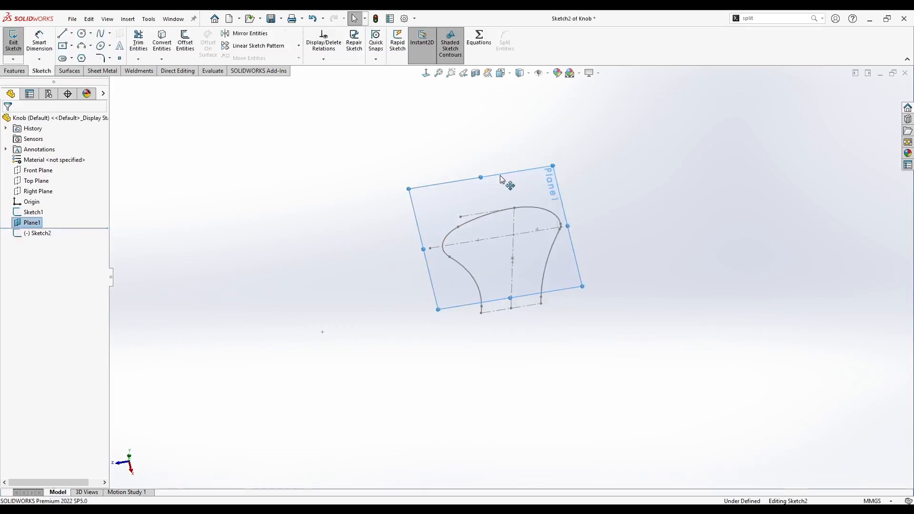
pyautogui.scroll(-3, 524, 260)
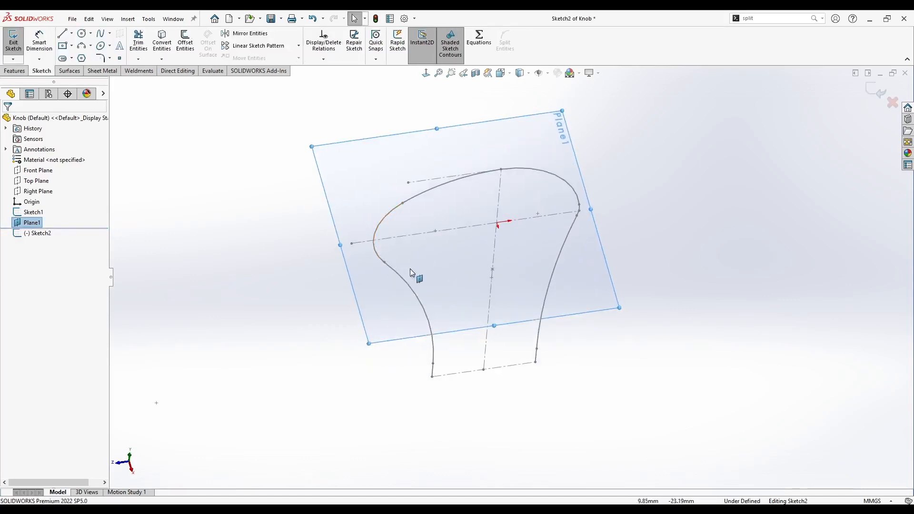
pyautogui.moveTo(401, 250); pyautogui.dragTo(405, 277, button='middle')
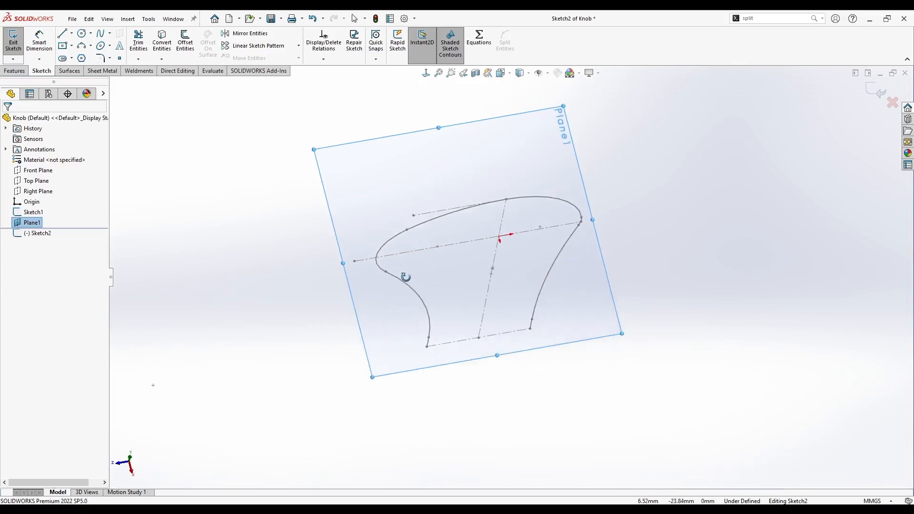
pyautogui.moveTo(578, 224)
pyautogui.mouseDown(button='middle')
pyautogui.moveTo(481, 212)
pyautogui.moveTo(429, 218)
pyautogui.moveTo(374, 253)
pyautogui.moveTo(347, 210)
pyautogui.mouseUp(button='middle')
pyautogui.press('Escape')
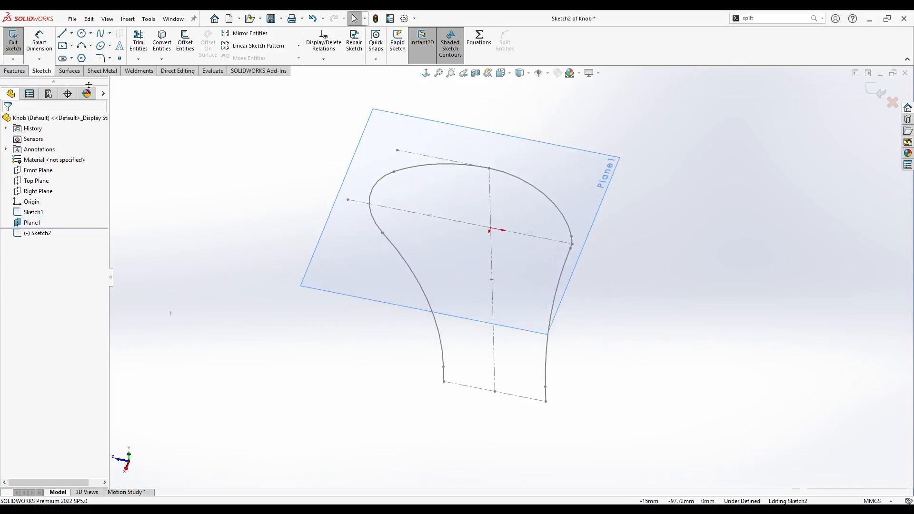
# Step: Draw three connected three-point arcs from the front to the rear of the side profile, the first two about 8 and 62 mm in radius
pyautogui.click(82, 45)
pyautogui.scroll(-1, 345, 206)
pyautogui.click(375, 204)
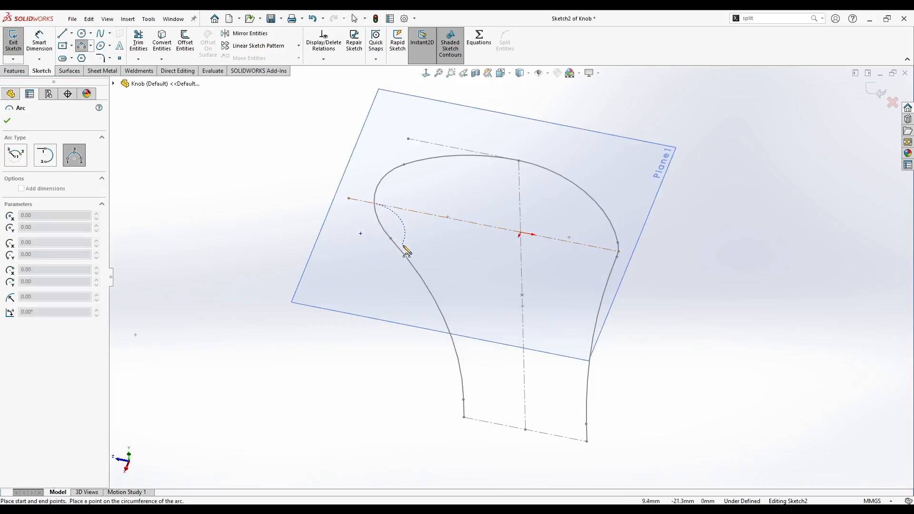
pyautogui.click(404, 247)
pyautogui.click(389, 245)
pyautogui.click(404, 247)
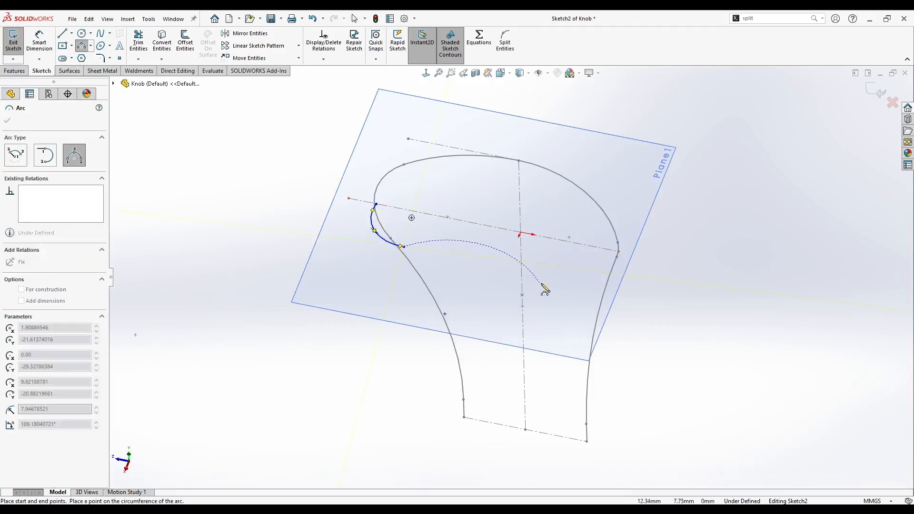
pyautogui.click(556, 273)
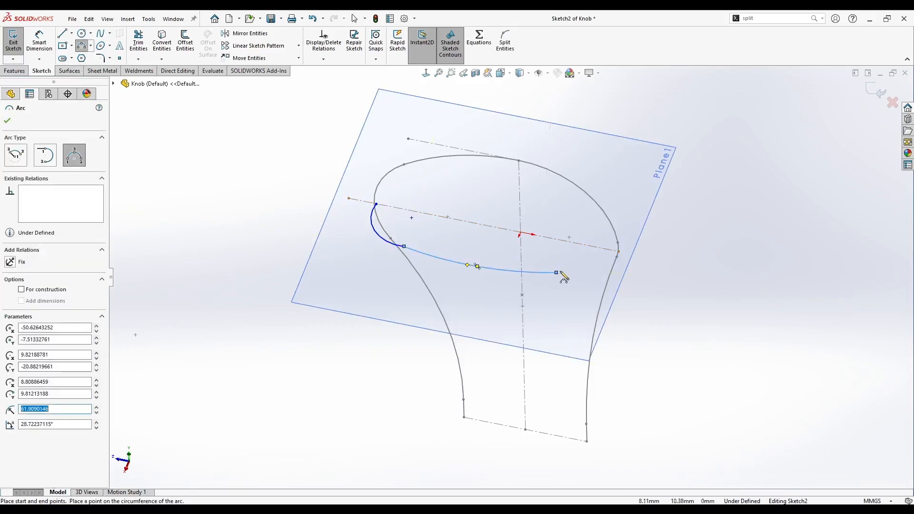
pyautogui.click(619, 260)
pyautogui.press('Escape')
# Step: Add a Pierce relation between the rear end of the arc chain and the side profile's rear arc
pyautogui.scroll(-4, 624, 257)
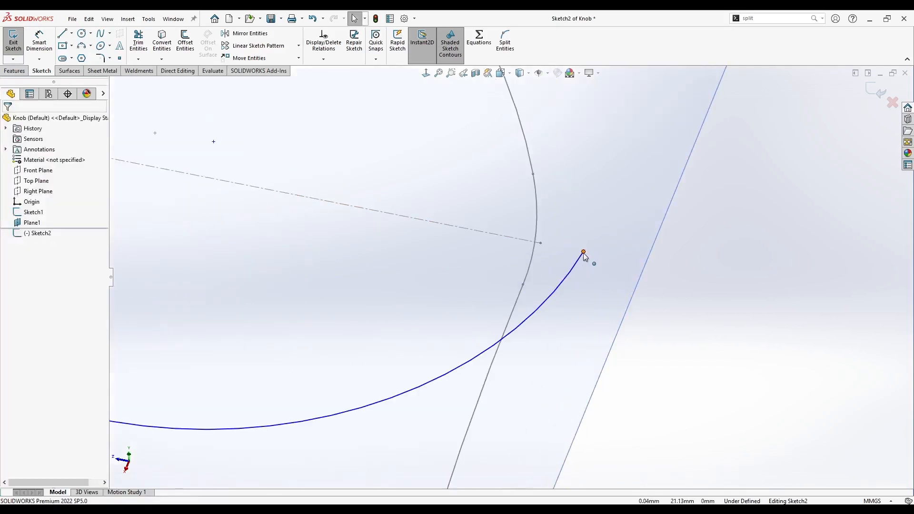
pyautogui.moveTo(584, 253); pyautogui.dragTo(570, 257, button='middle')
pyautogui.click(571, 256)
pyautogui.keyDown('ctrl'); pyautogui.click(487, 231); pyautogui.keyUp('ctrl')
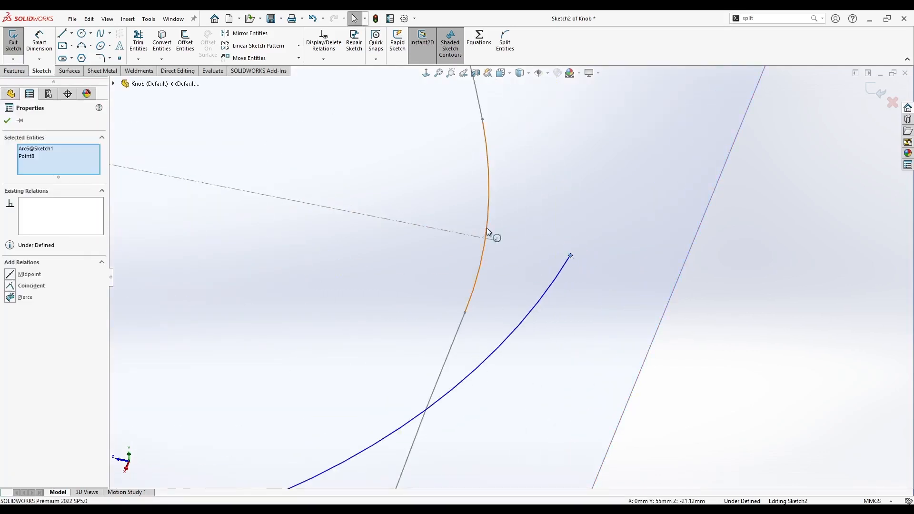
pyautogui.click(543, 185)
pyautogui.press('Escape')
pyautogui.scroll(7, 396, 213)
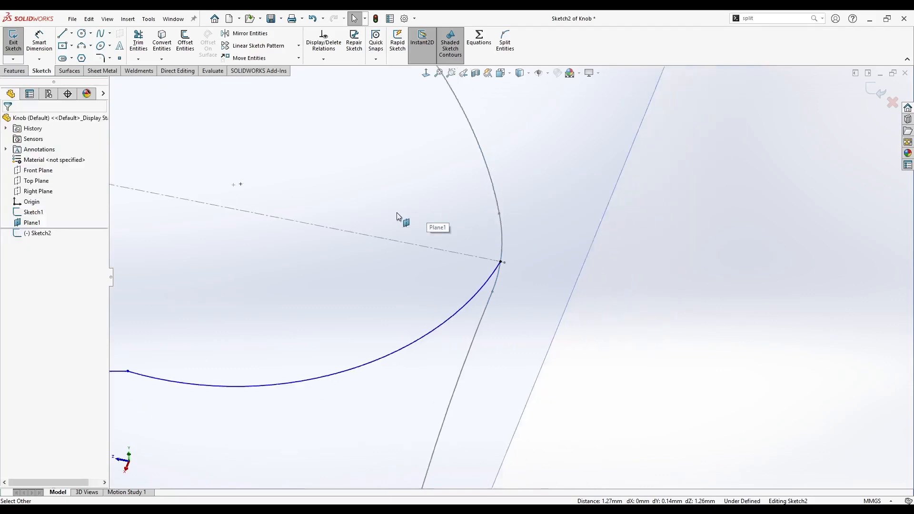
# Step: Add a Pierce relation between the front end of the arc chain and the side profile's front arc
pyautogui.scroll(-4, 251, 226)
pyautogui.click(263, 232)
pyautogui.keyDown('ctrl'); pyautogui.click(252, 217); pyautogui.keyUp('ctrl')
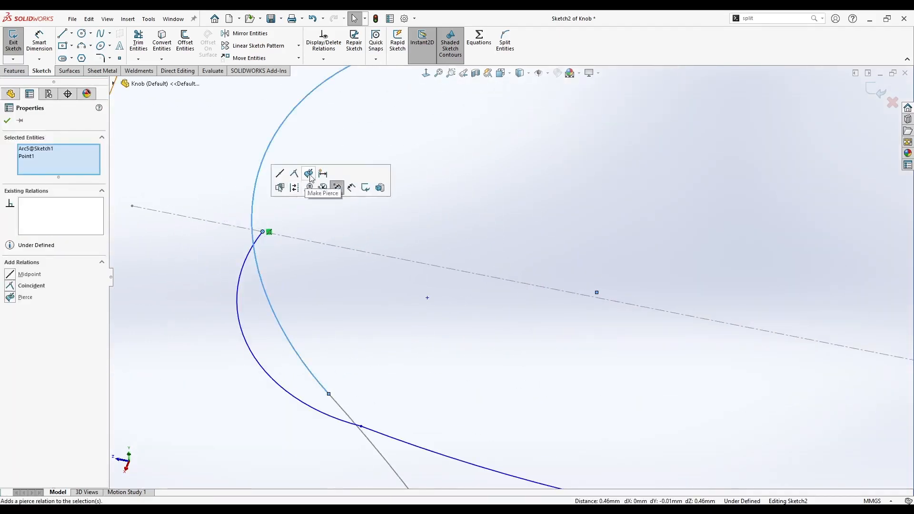
pyautogui.click(309, 176)
pyautogui.scroll(3, 249, 167)
# Step: Draw a horizontal construction centerline about 5 mm long outward from the front end of the arc chain
pyautogui.moveTo(290, 184); pyautogui.dragTo(322, 199, button='middle')
pyautogui.click(79, 34)
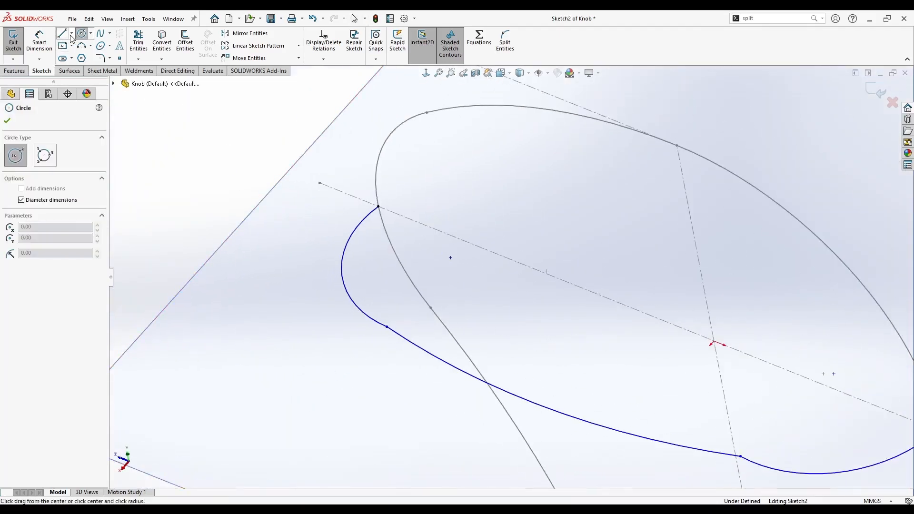
pyautogui.click(71, 33)
pyautogui.click(80, 57)
pyautogui.click(378, 207)
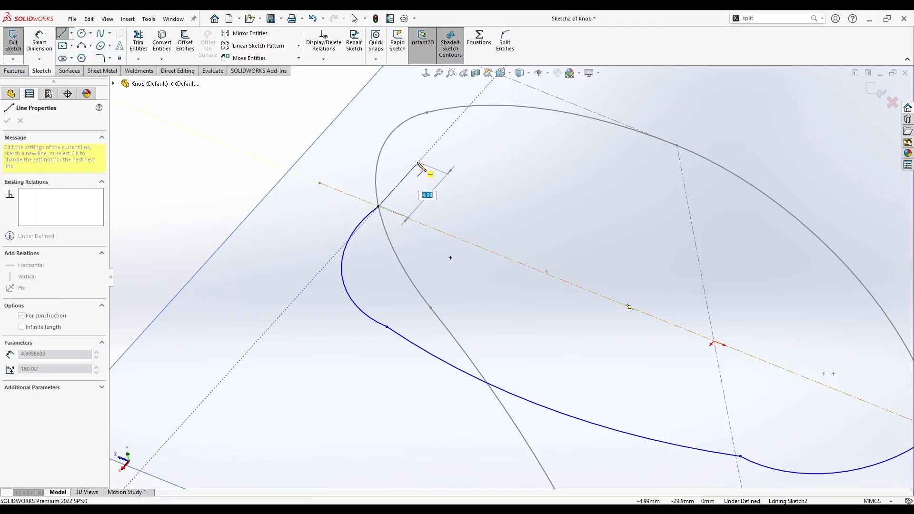
pyautogui.click(423, 194)
pyautogui.press('Escape')
# Step: Draw a matching horizontal construction centerline about 5 mm long from the rear end of the arc chain
pyautogui.moveTo(423, 194); pyautogui.dragTo(671, 324, button='middle')
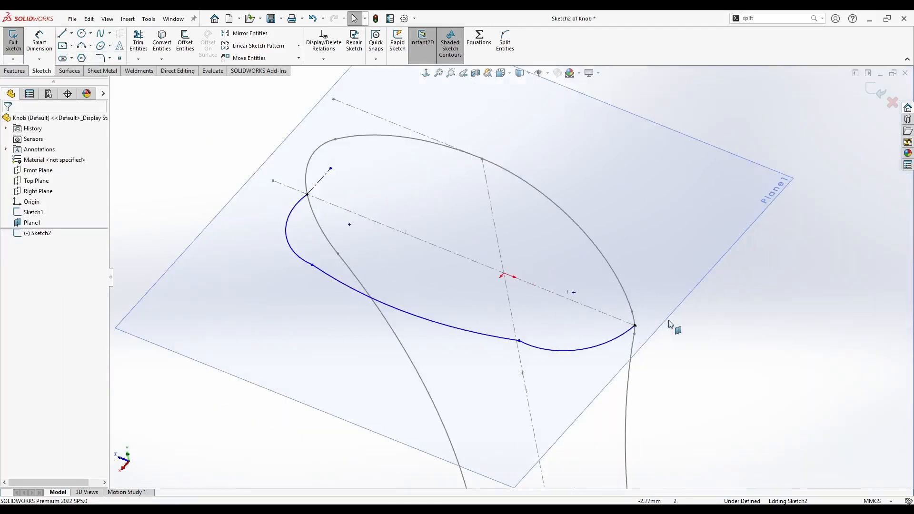
pyautogui.click(71, 33)
pyautogui.click(81, 54)
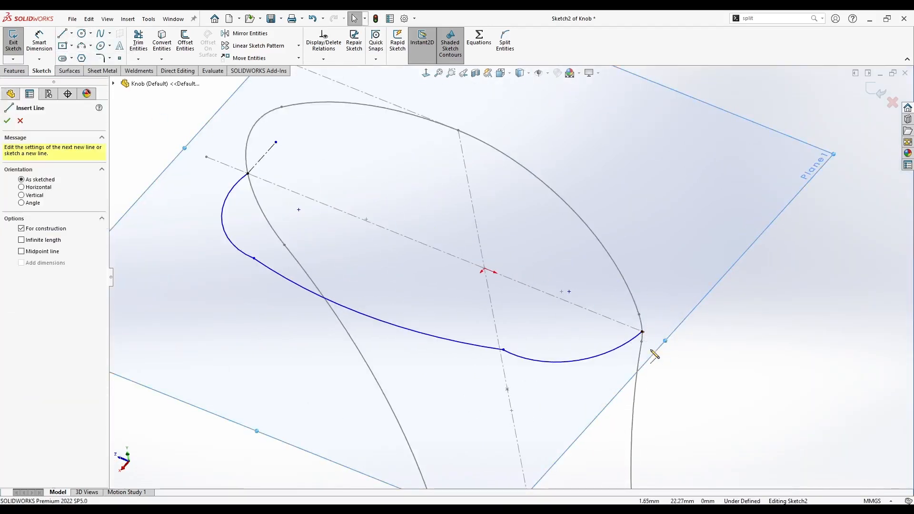
pyautogui.click(642, 331)
pyautogui.click(670, 300)
pyautogui.press('Escape')
# Step: Make the rear arc tangent to the short construction centerline at its end
pyautogui.click(656, 318)
pyautogui.scroll(-4, 672, 356)
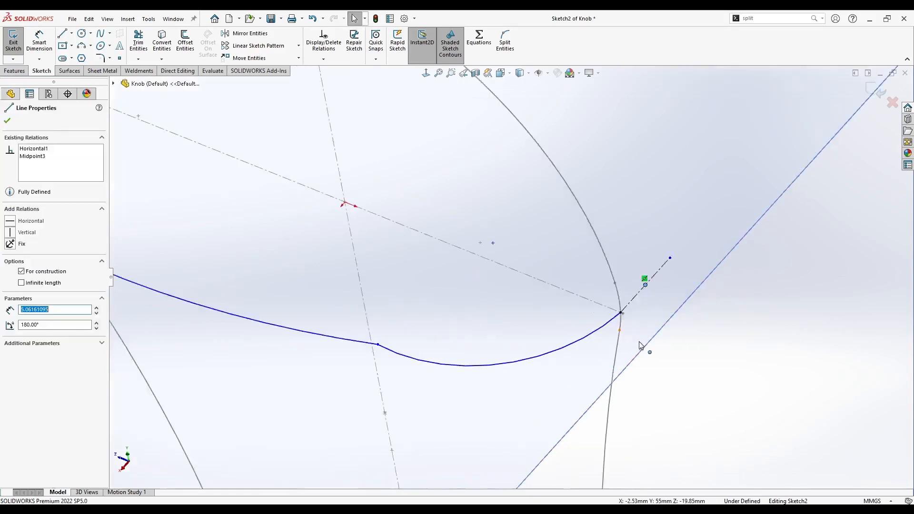
pyautogui.click(601, 313)
pyautogui.keyDown('ctrl'); pyautogui.click(610, 303); pyautogui.keyUp('ctrl')
pyautogui.press('Escape')
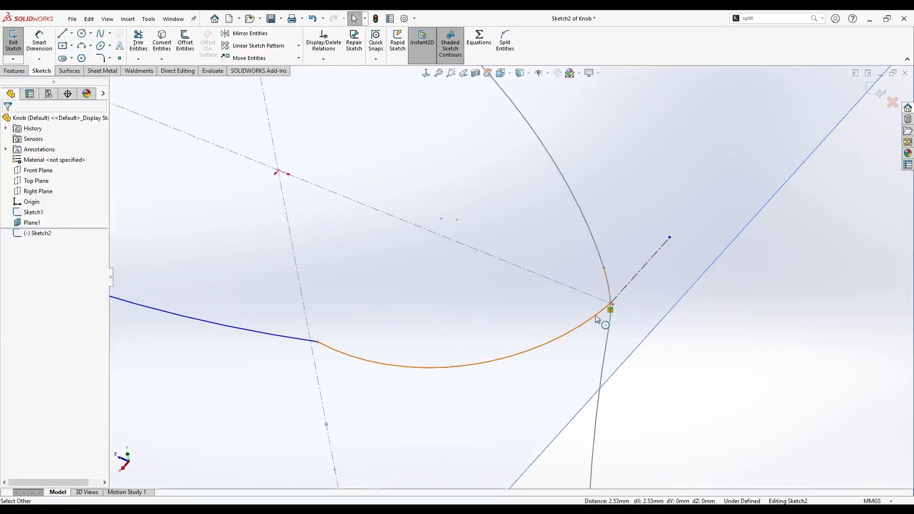
pyautogui.click(596, 316)
pyautogui.keyDown('ctrl'); pyautogui.click(638, 274); pyautogui.keyUp('ctrl')
pyautogui.click(659, 245)
# Step: Try to make the front arc tangent to its short construction centerline, and undo the relation
pyautogui.scroll(3, 511, 276)
pyautogui.scroll(3, 432, 207)
pyautogui.scroll(-3, 264, 125)
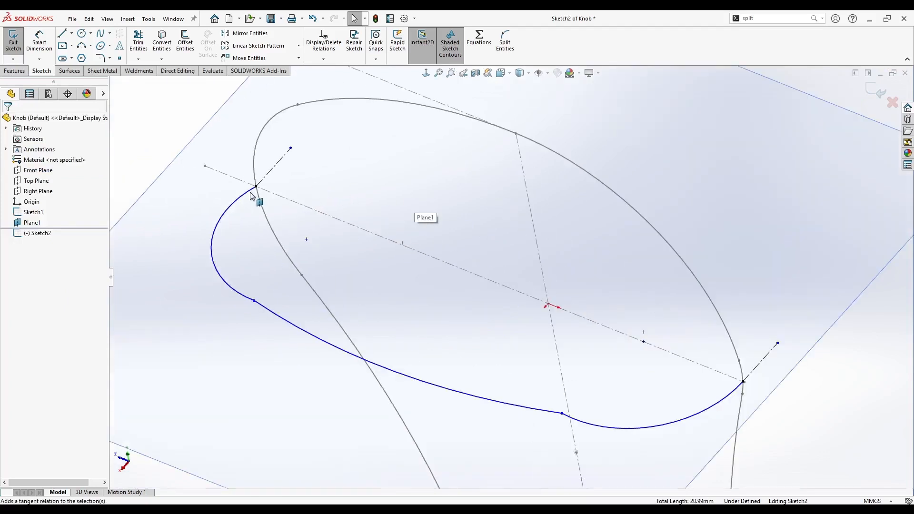
pyautogui.click(251, 190)
pyautogui.keyDown('ctrl'); pyautogui.click(276, 164); pyautogui.keyUp('ctrl')
pyautogui.click(309, 126)
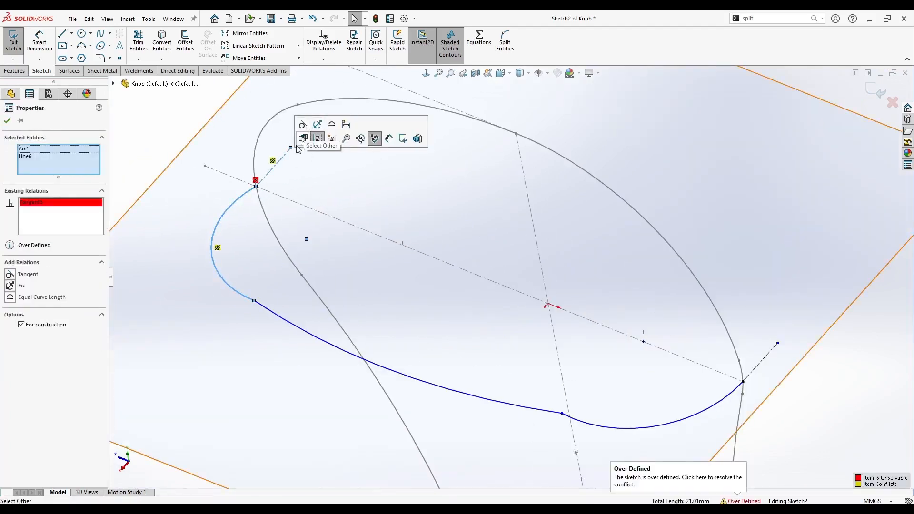
pyautogui.hotkey('ctrl', 'z')
# Step: Apply a Tangent relation between the front arc and the short construction centerline at its end
pyautogui.click(245, 195)
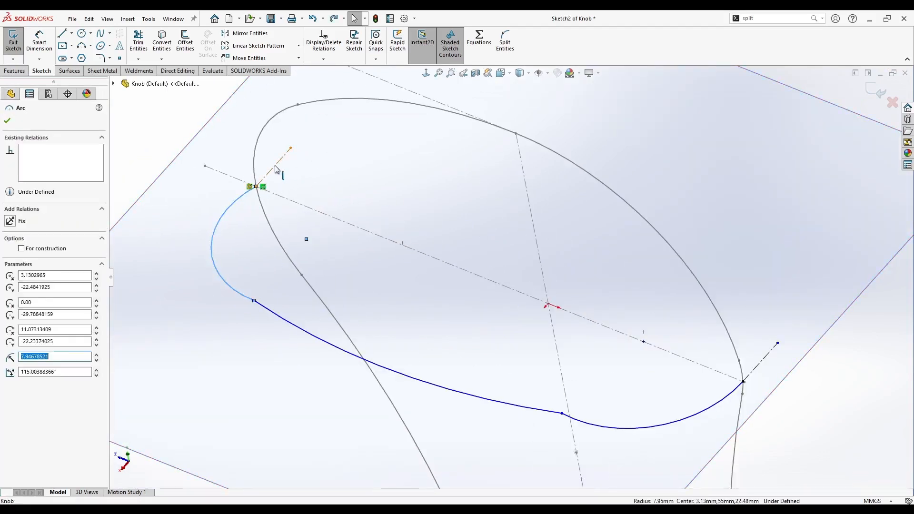
pyautogui.keyDown('ctrl'); pyautogui.click(278, 164); pyautogui.keyUp('ctrl')
pyautogui.click(307, 126)
# Step: Make the middle arc tangent to the front and rear arcs at both shared endpoints
pyautogui.moveTo(261, 199); pyautogui.dragTo(319, 286, button='middle')
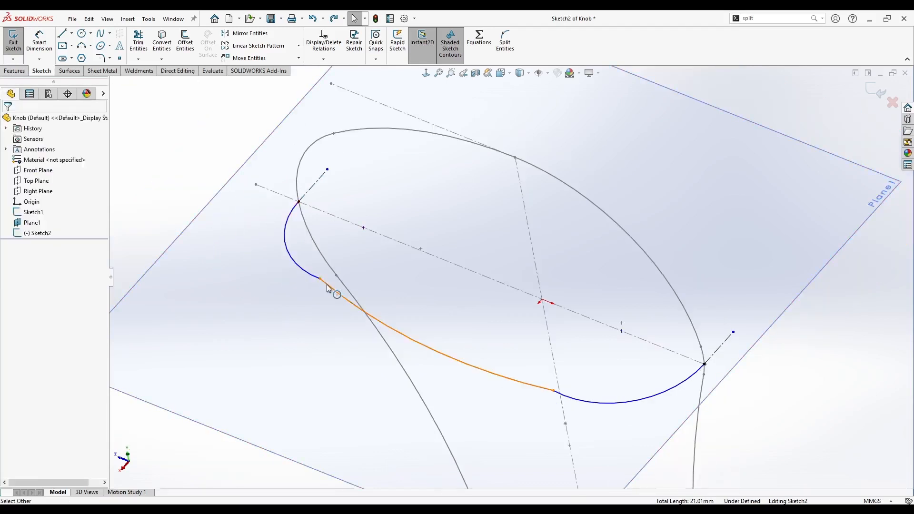
pyautogui.click(553, 392)
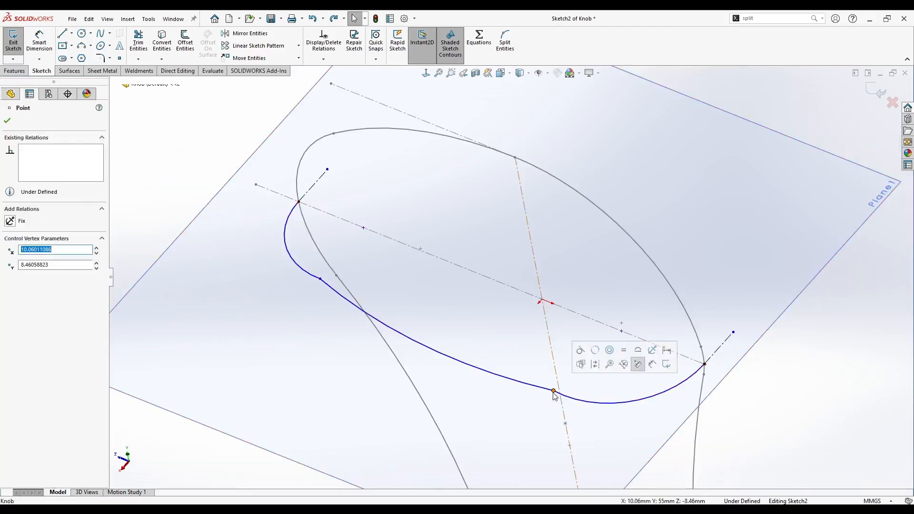
pyautogui.click(321, 279)
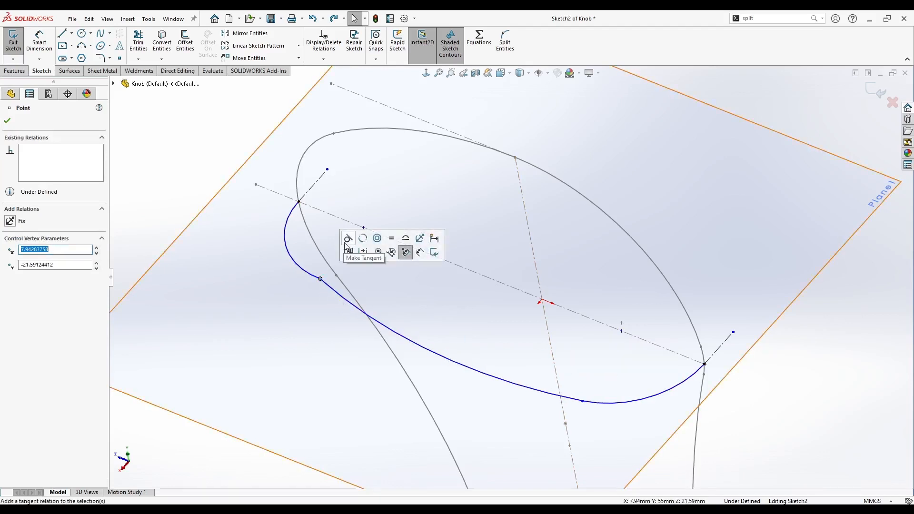
pyautogui.click(347, 238)
pyautogui.click(187, 215)
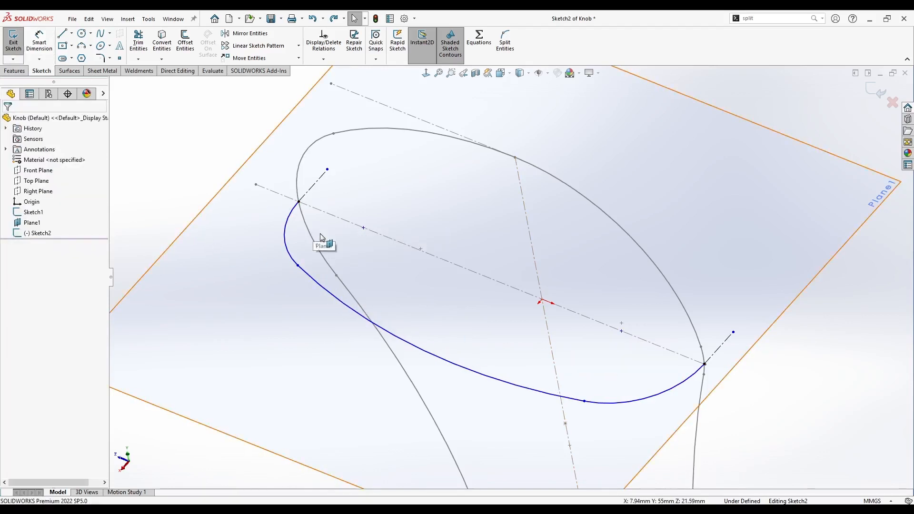
# Step: Dimension the front arc with a radius of 10 mm
pyautogui.click(39, 38)
pyautogui.click(289, 231)
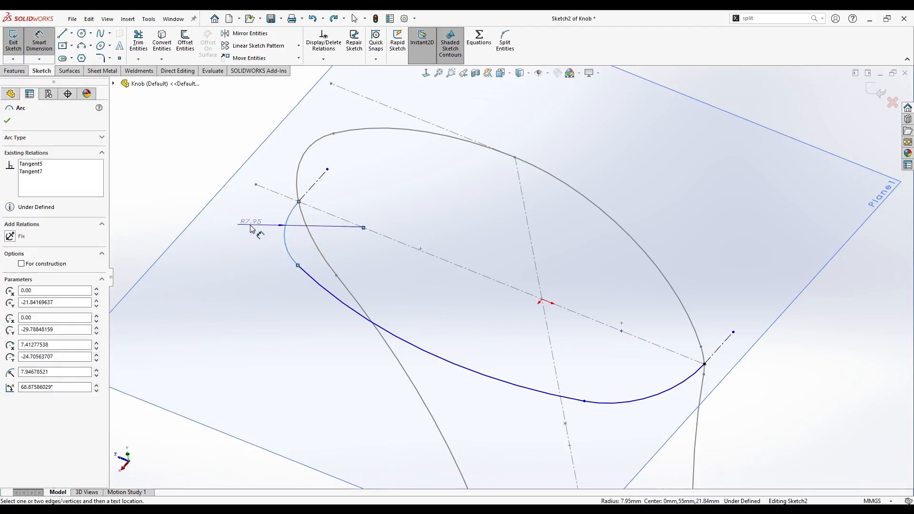
pyautogui.click(252, 229)
pyautogui.write('10')
pyautogui.press('Return')
pyautogui.press('Escape')
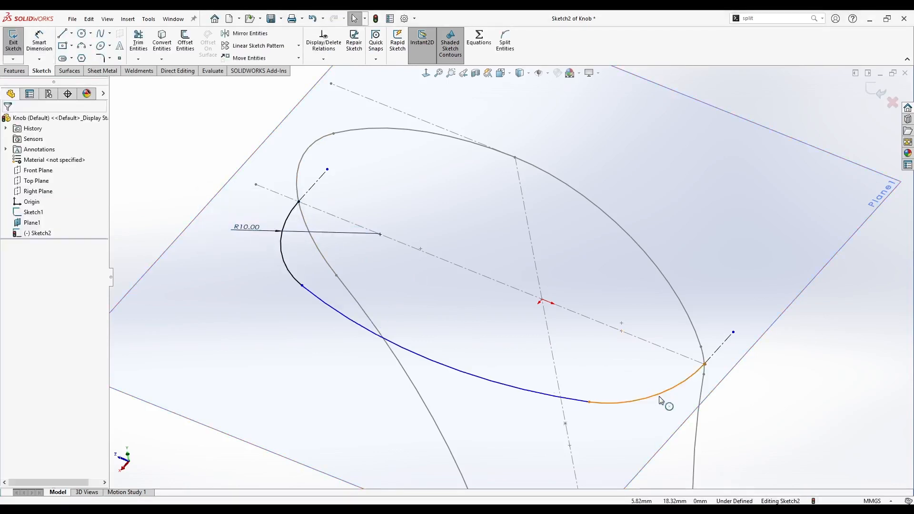
# Step: Add an Equal relation between the rear arc and the front arc
pyautogui.click(673, 393)
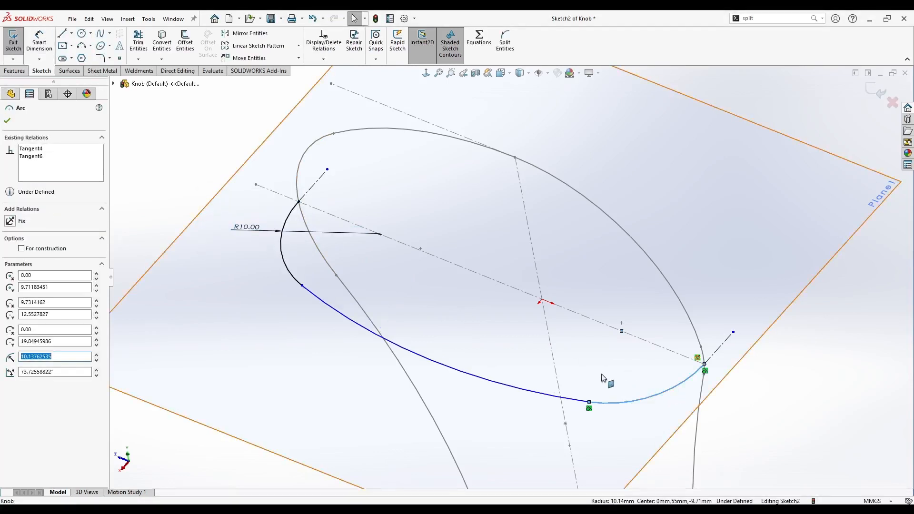
pyautogui.keyDown('ctrl'); pyautogui.click(290, 221); pyautogui.keyUp('ctrl')
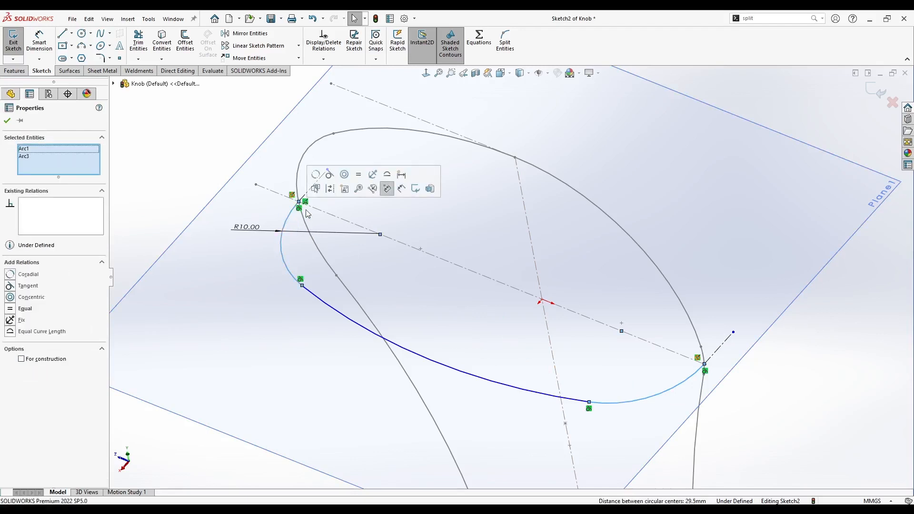
pyautogui.click(358, 177)
pyautogui.click(207, 159)
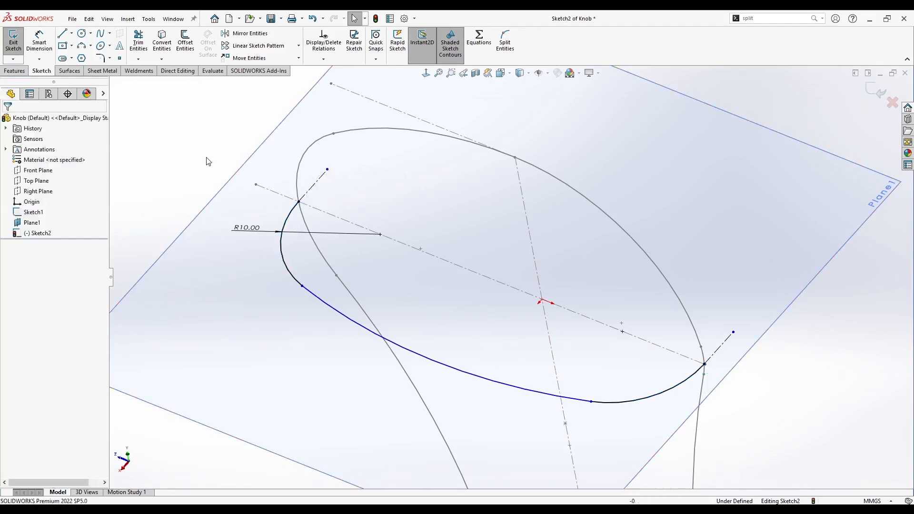
# Step: Dimension the middle arc with a radius of 25 mm and exit the sketch
pyautogui.click(39, 40)
pyautogui.click(400, 351)
pyautogui.click(355, 368)
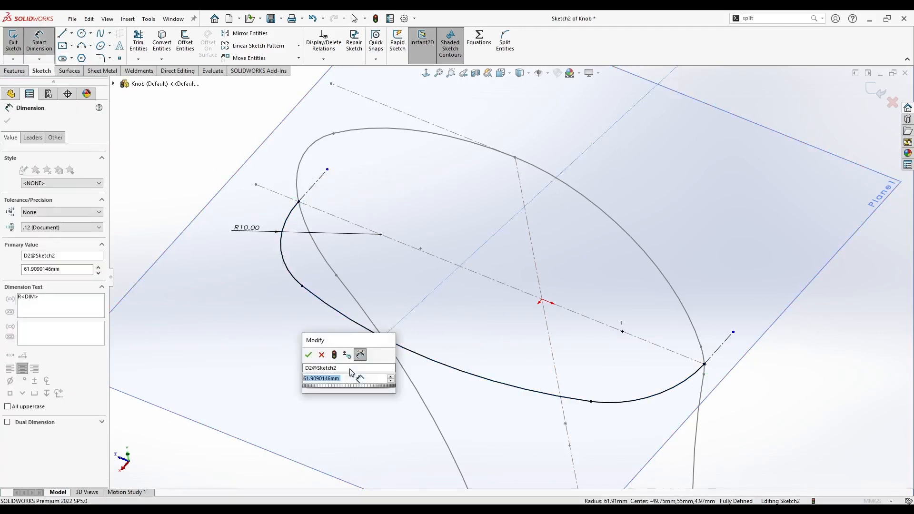
pyautogui.write('25')
pyautogui.press('Return')
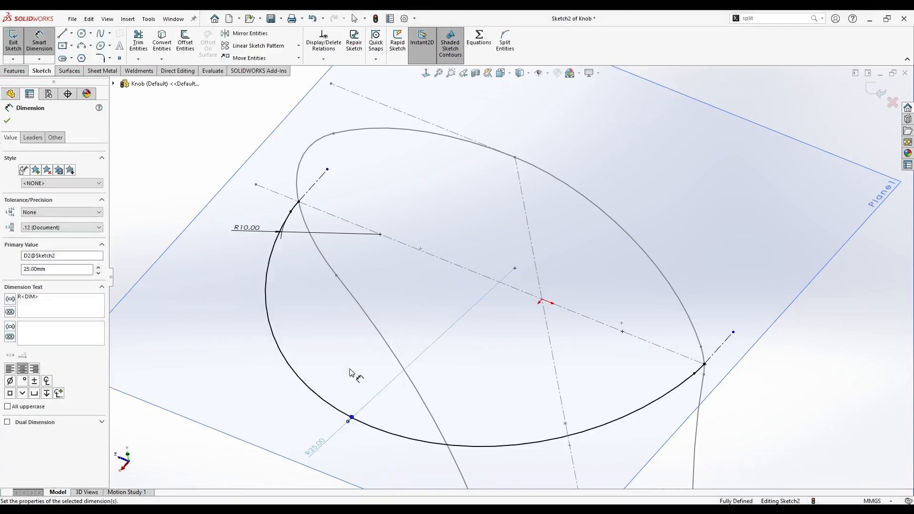
pyautogui.moveTo(353, 376)
pyautogui.mouseDown(button='middle')
pyautogui.moveTo(405, 327)
pyautogui.moveTo(373, 363)
pyautogui.moveTo(419, 329)
pyautogui.moveTo(425, 314)
pyautogui.moveTo(514, 379)
pyautogui.mouseUp(button='middle')
pyautogui.click(7, 122)
pyautogui.click(877, 86)
pyautogui.click(322, 150)
pyautogui.scroll(3, 424, 329)
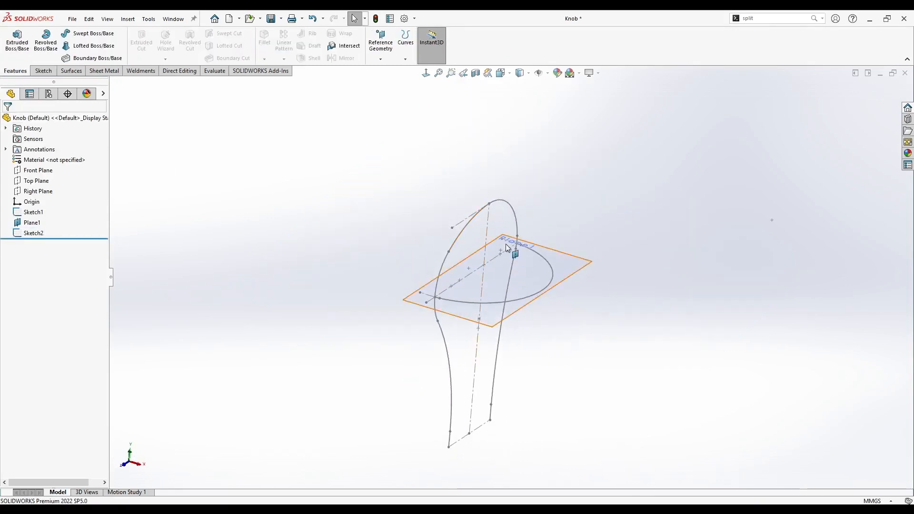
# Step: Open a new sketch on the Front Plane
pyautogui.moveTo(506, 244); pyautogui.dragTo(493, 219, button='middle')
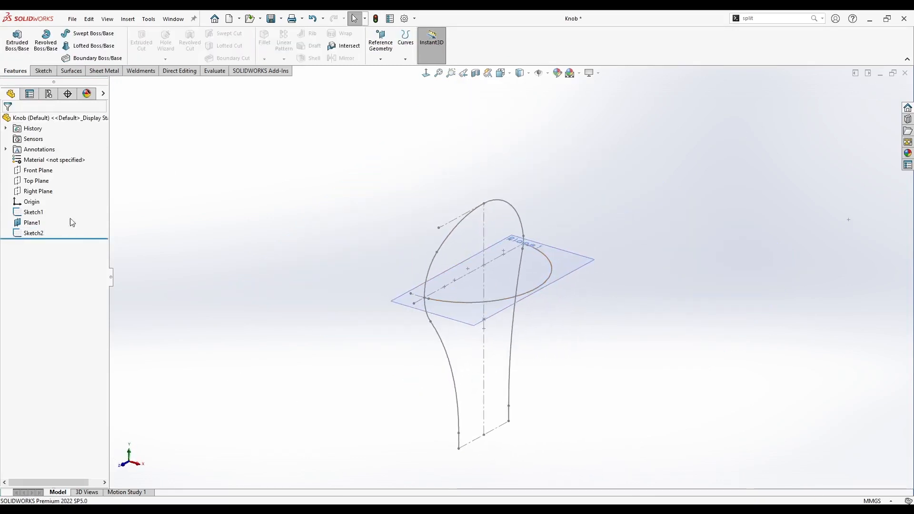
pyautogui.click(39, 170)
pyautogui.moveTo(261, 233); pyautogui.dragTo(259, 233, button='middle')
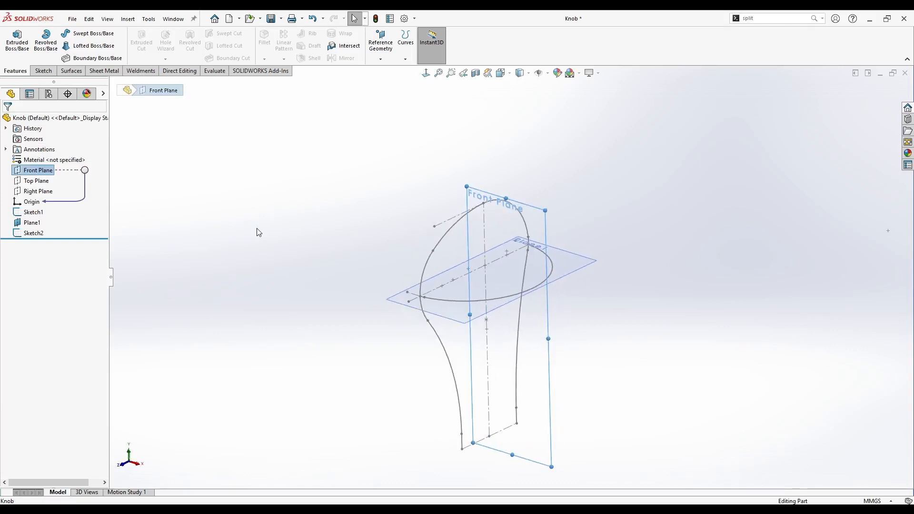
pyautogui.moveTo(485, 195)
pyautogui.mouseDown(button='middle')
pyautogui.moveTo(473, 187)
pyautogui.moveTo(516, 234)
pyautogui.mouseUp(button='middle')
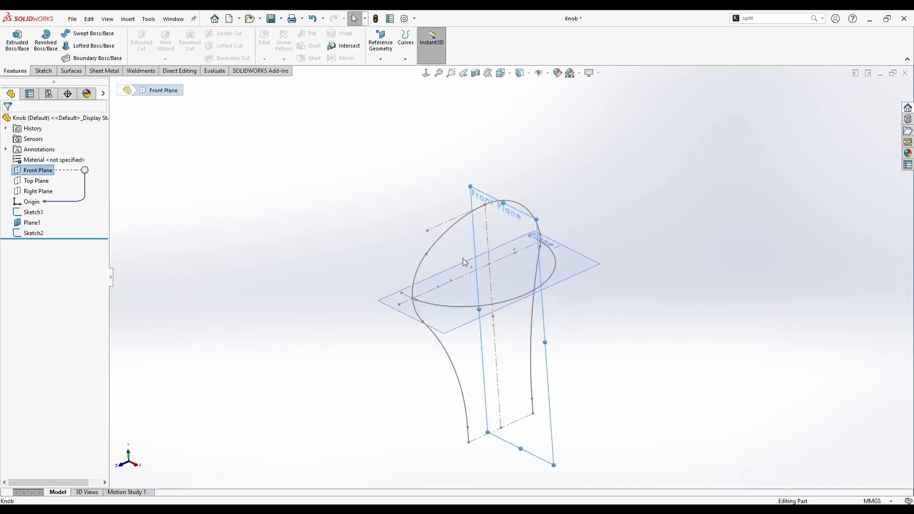
pyautogui.moveTo(465, 262); pyautogui.dragTo(492, 207, button='middle')
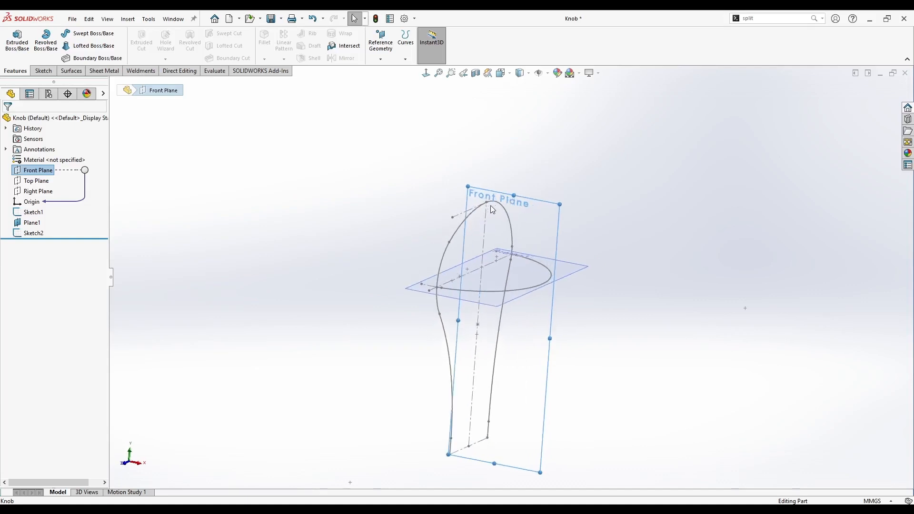
pyautogui.rightClick(45, 170)
pyautogui.click(44, 153)
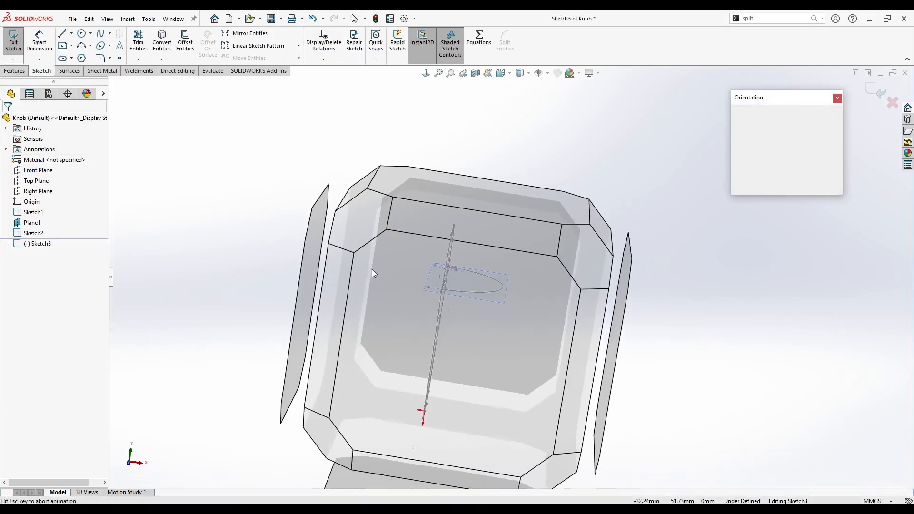
# Step: Hide Plane1 so that only the sketches show in the model view
pyautogui.moveTo(465, 220); pyautogui.dragTo(398, 269, button='middle')
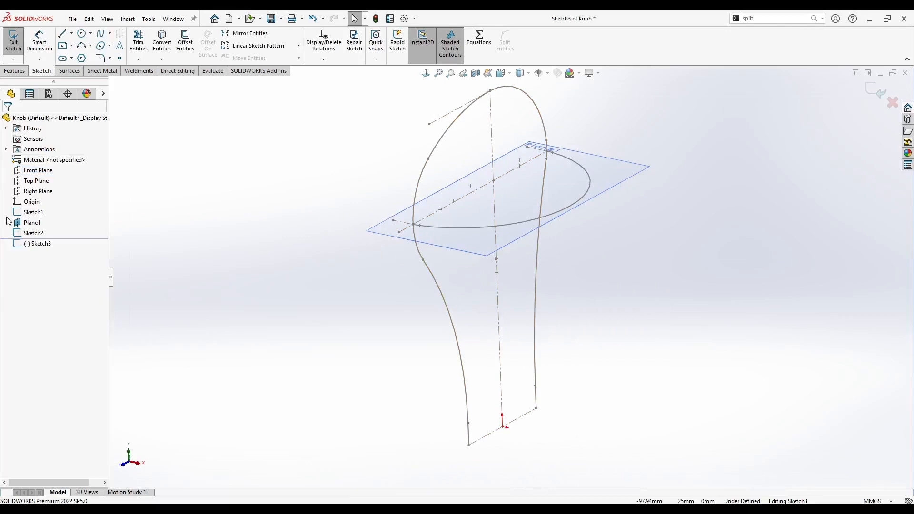
pyautogui.rightClick(30, 226)
pyautogui.click(51, 210)
pyautogui.moveTo(305, 210)
pyautogui.mouseDown(button='middle')
pyautogui.moveTo(278, 200)
pyautogui.moveTo(239, 225)
pyautogui.mouseUp(button='middle')
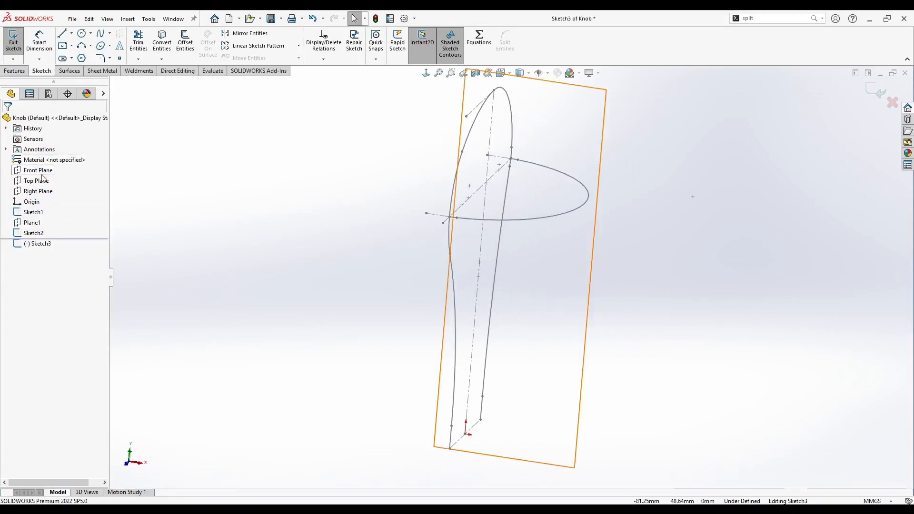
# Step: Sketch a horizontal construction line about 11 mm long starting at the origin
pyautogui.moveTo(377, 216)
pyautogui.mouseDown(button='middle')
pyautogui.moveTo(375, 228)
pyautogui.moveTo(329, 228)
pyautogui.mouseUp(button='middle')
pyautogui.click(72, 34)
pyautogui.click(81, 56)
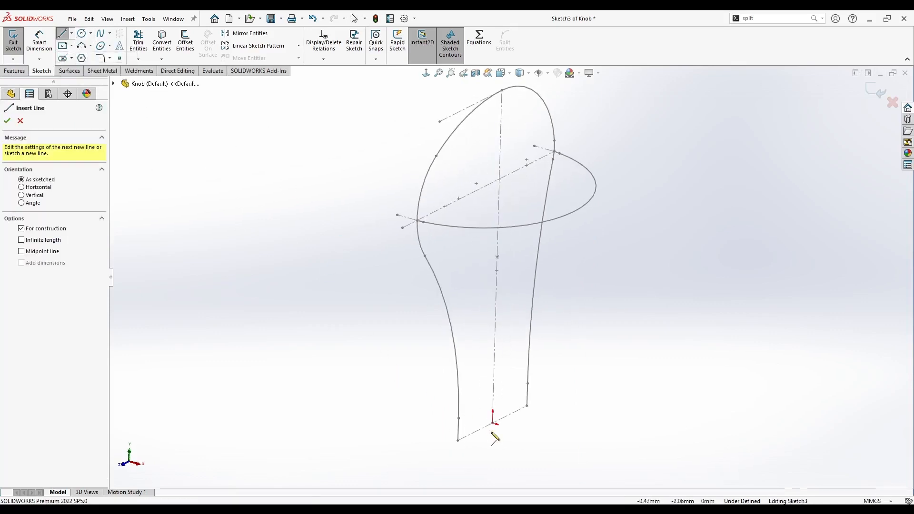
pyautogui.click(493, 423)
pyautogui.click(535, 435)
pyautogui.press('Escape')
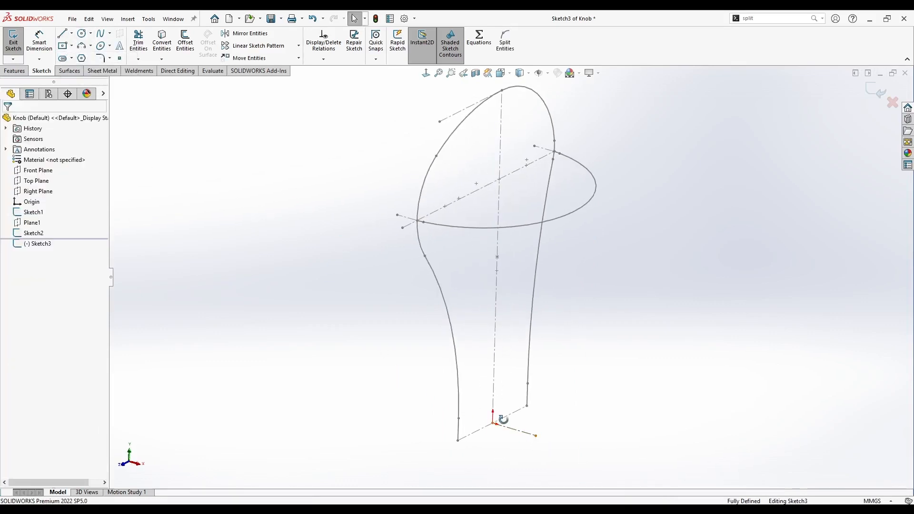
pyautogui.moveTo(502, 421)
pyautogui.mouseDown(button='middle')
pyautogui.moveTo(500, 444)
pyautogui.moveTo(405, 358)
pyautogui.mouseUp(button='middle')
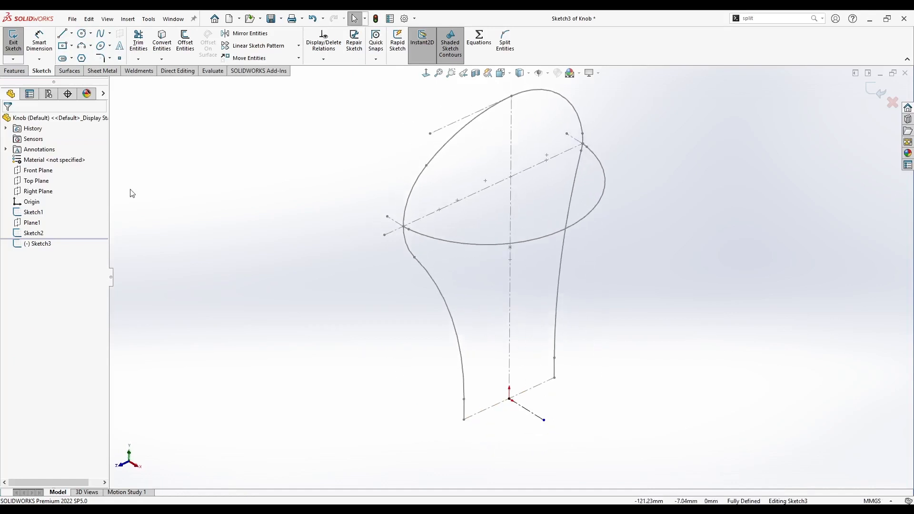
pyautogui.click(85, 48)
pyautogui.moveTo(558, 384)
pyautogui.mouseDown(button='middle')
pyautogui.moveTo(555, 374)
pyautogui.moveTo(556, 384)
pyautogui.moveTo(525, 374)
pyautogui.moveTo(479, 430)
pyautogui.mouseUp(button='middle')
pyautogui.press('Escape')
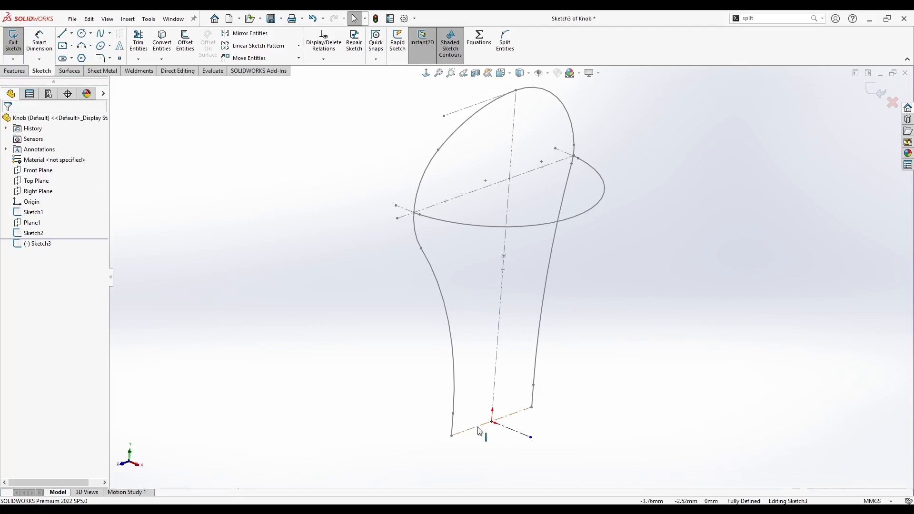
# Step: Dimension the base construction line with a length of 12.5 mm
pyautogui.click(39, 41)
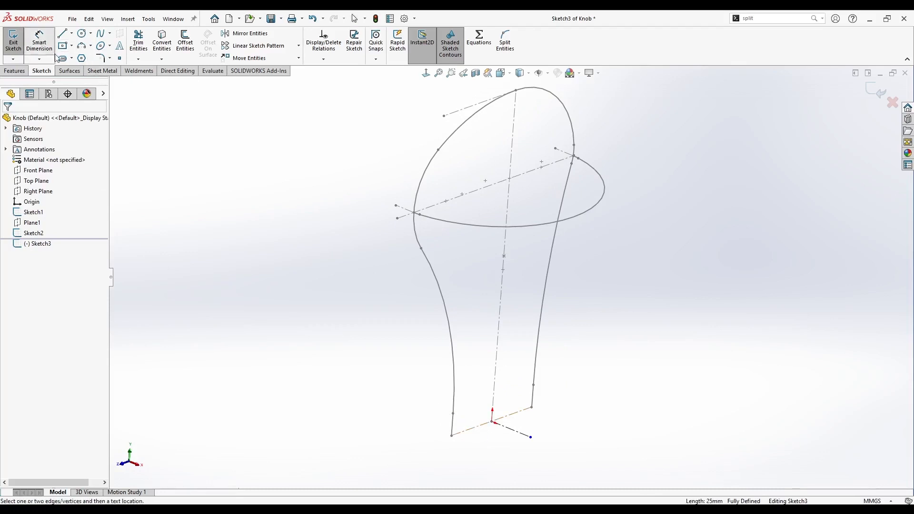
pyautogui.click(520, 434)
pyautogui.click(497, 440)
pyautogui.write('2.5')
pyautogui.press('Return')
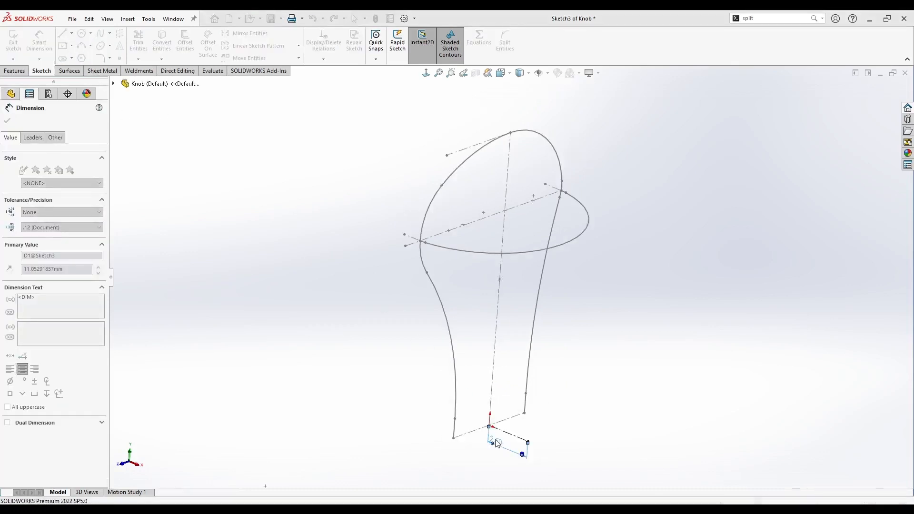
pyautogui.press('Escape')
# Step: Sketch a three-point arc from the top point of the side profile down to the horizontal cross-section curve, bulging outward
pyautogui.moveTo(337, 367); pyautogui.dragTo(317, 295, button='middle')
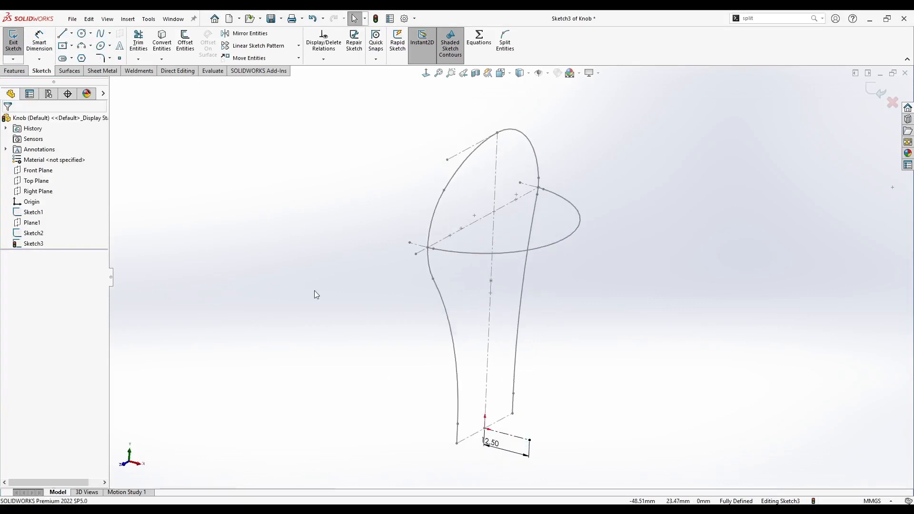
pyautogui.click(82, 46)
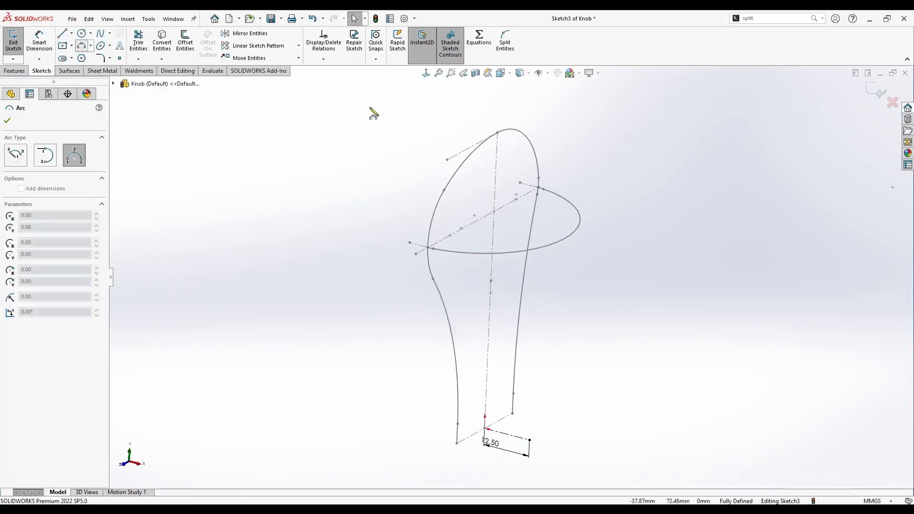
pyautogui.click(577, 233)
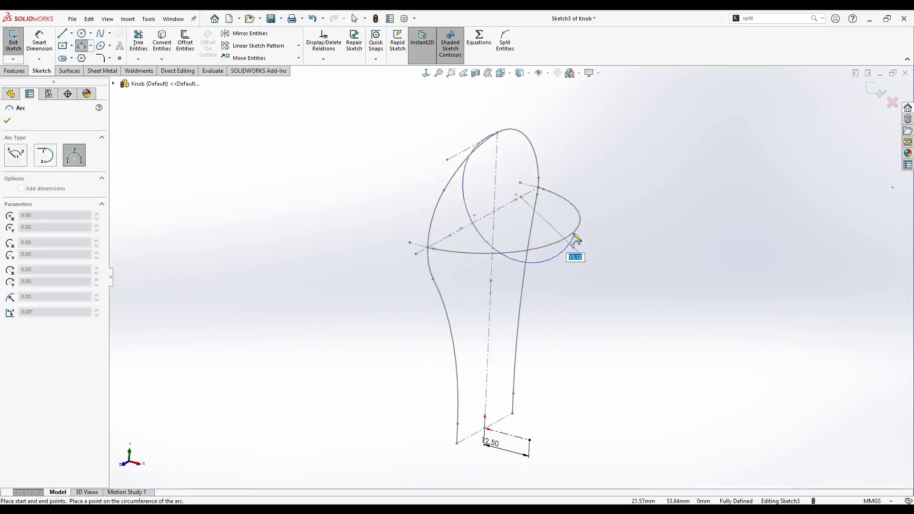
pyautogui.click(566, 180)
pyautogui.press('Escape')
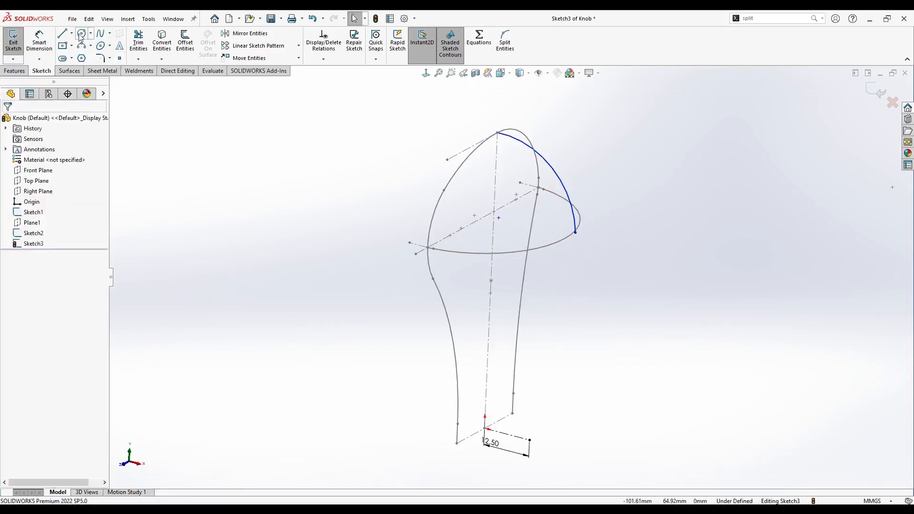
# Step: Sketch a vertical line up from the base construction line's free end and make it equal to the side profile's short vertical line
pyautogui.press('l')
pyautogui.click(530, 440)
pyautogui.click(531, 404)
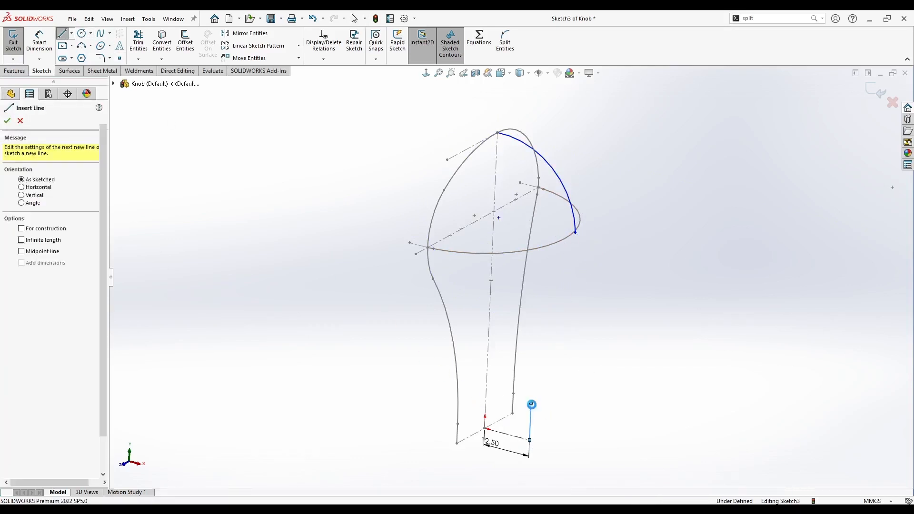
pyautogui.press('Escape')
pyautogui.click(531, 411)
pyautogui.keyDown('ctrl'); pyautogui.click(514, 403); pyautogui.keyUp('ctrl')
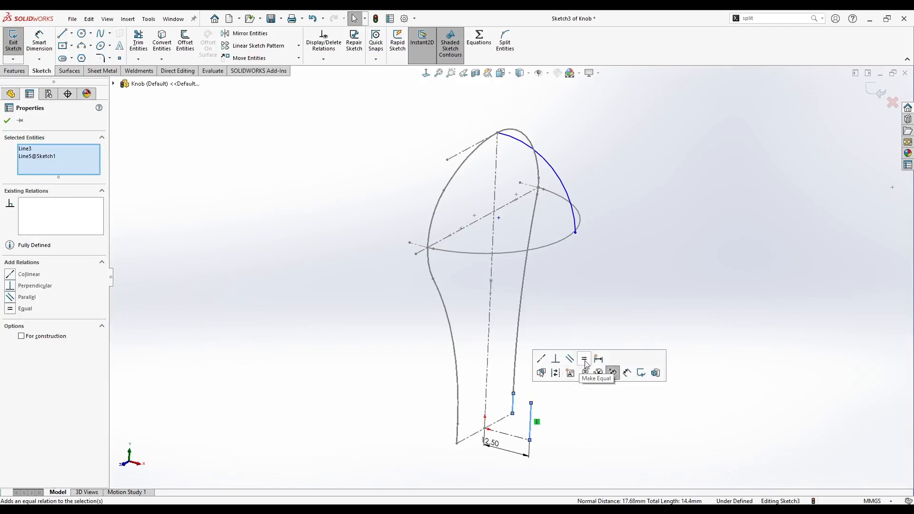
pyautogui.click(614, 373)
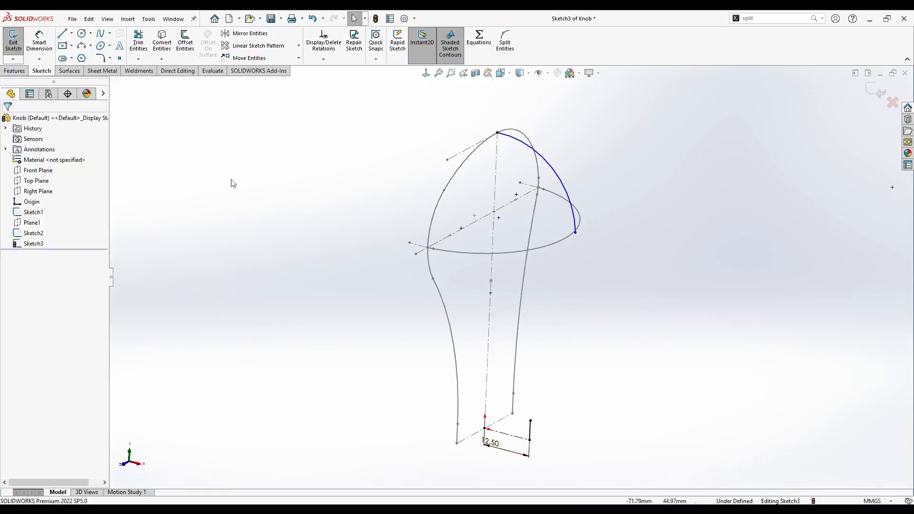
# Step: Sketch an inward-curving three-point arc from the upper arc's end to the short vertical line and make it tangent to that line
pyautogui.click(82, 46)
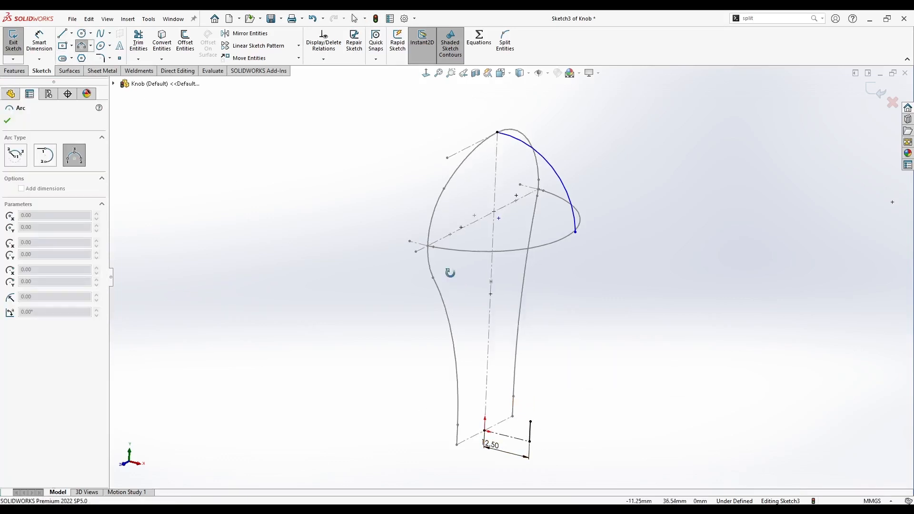
pyautogui.click(576, 232)
pyautogui.click(536, 422)
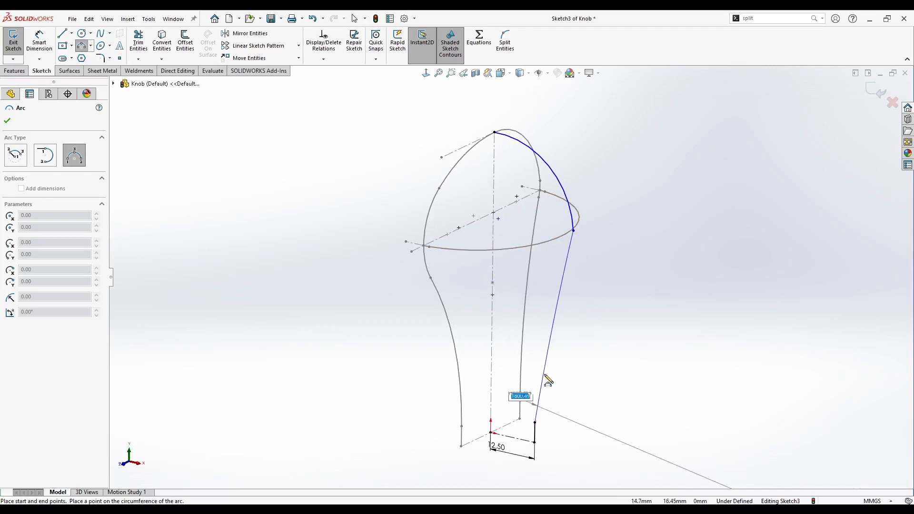
pyautogui.click(545, 322)
pyautogui.press('Escape')
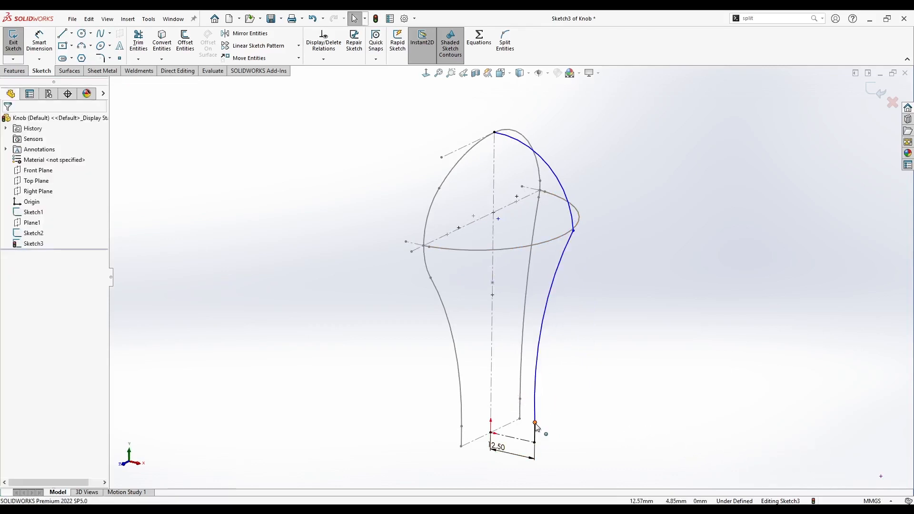
pyautogui.click(535, 423)
pyautogui.click(564, 393)
pyautogui.click(351, 296)
# Step: Add a Pierce relation between the point joining the two arcs and the horizontal cross-section arc
pyautogui.click(585, 235)
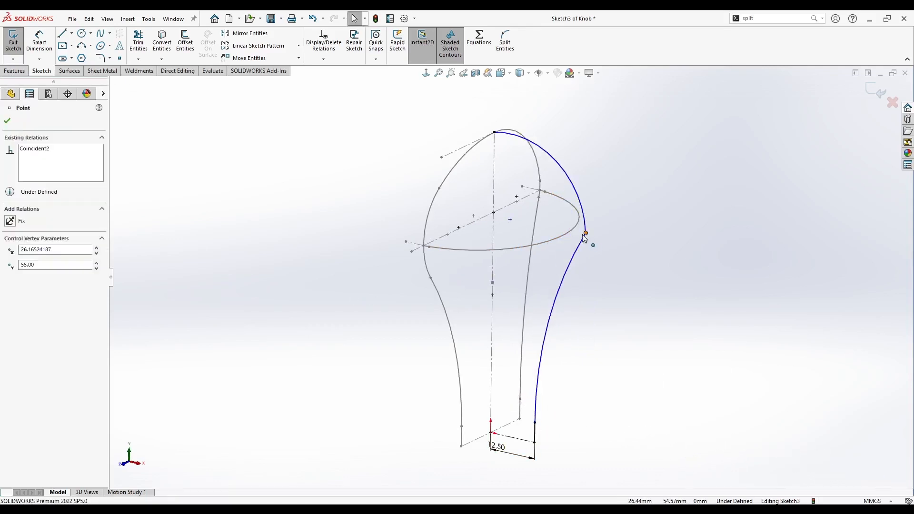
pyautogui.keyDown('ctrl'); pyautogui.click(572, 228); pyautogui.keyUp('ctrl')
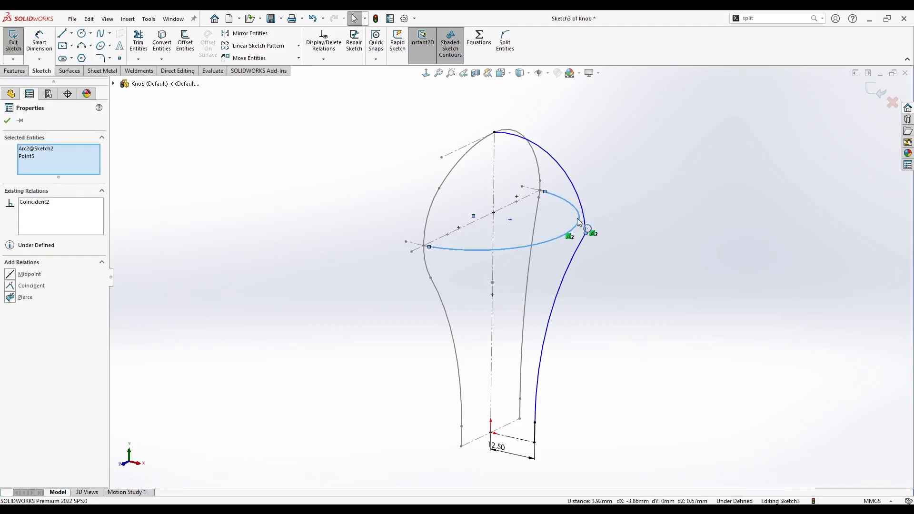
pyautogui.click(629, 187)
pyautogui.click(639, 278)
pyautogui.moveTo(595, 251); pyautogui.dragTo(555, 253, button='middle')
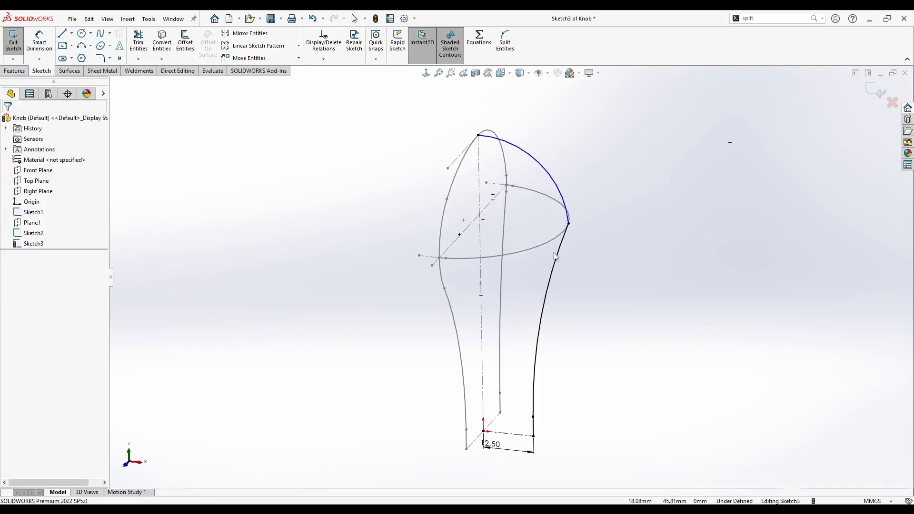
# Step: Sketch a horizontal construction line about 17 mm long outward from the top point of the profile
pyautogui.click(540, 157)
pyautogui.press('Escape')
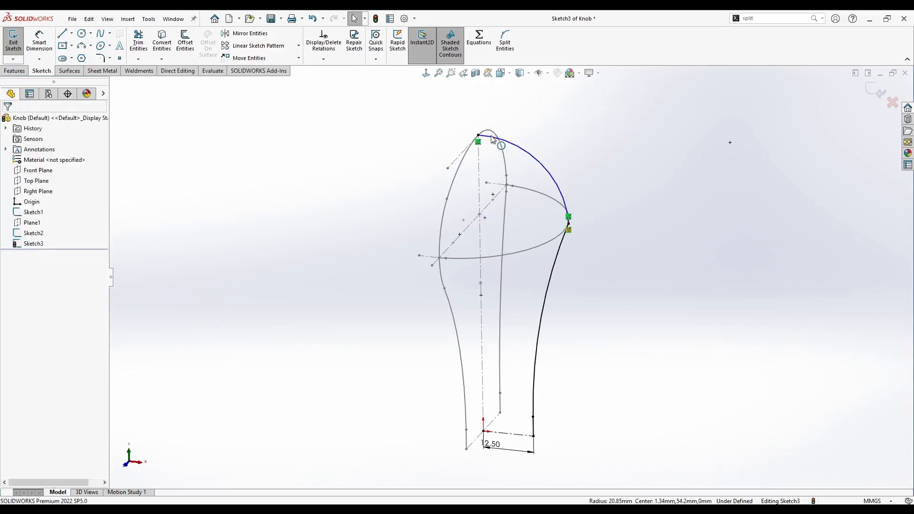
pyautogui.moveTo(512, 169)
pyautogui.mouseDown(button='middle')
pyautogui.moveTo(484, 154)
pyautogui.moveTo(520, 148)
pyautogui.mouseUp(button='middle')
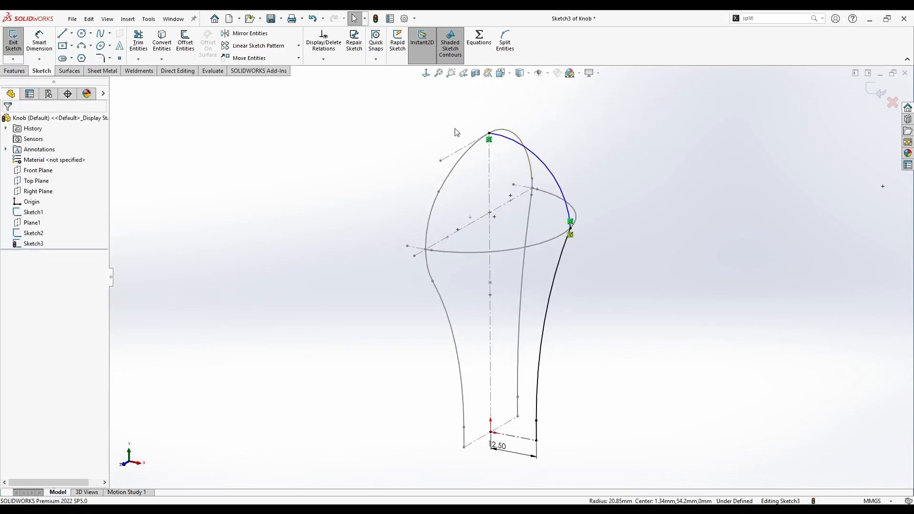
pyautogui.moveTo(464, 128); pyautogui.dragTo(448, 145, button='middle')
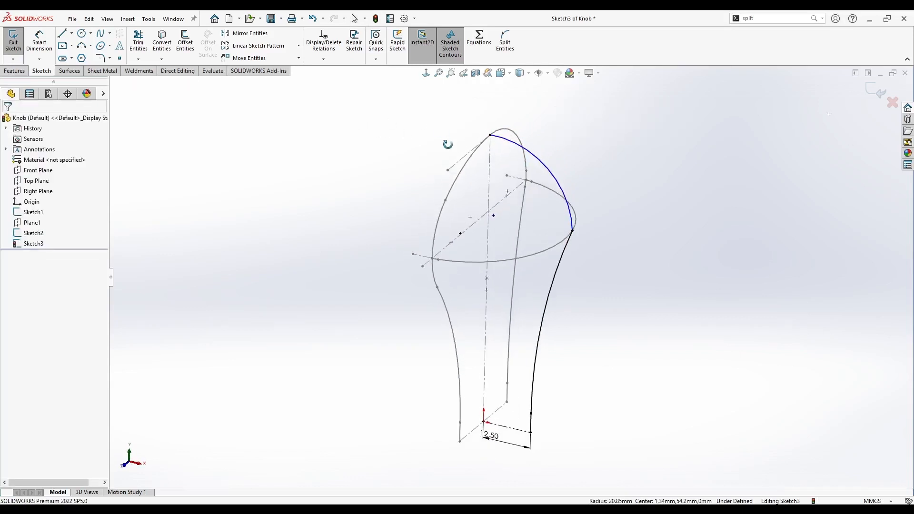
pyautogui.click(72, 33)
pyautogui.click(84, 53)
pyautogui.click(490, 135)
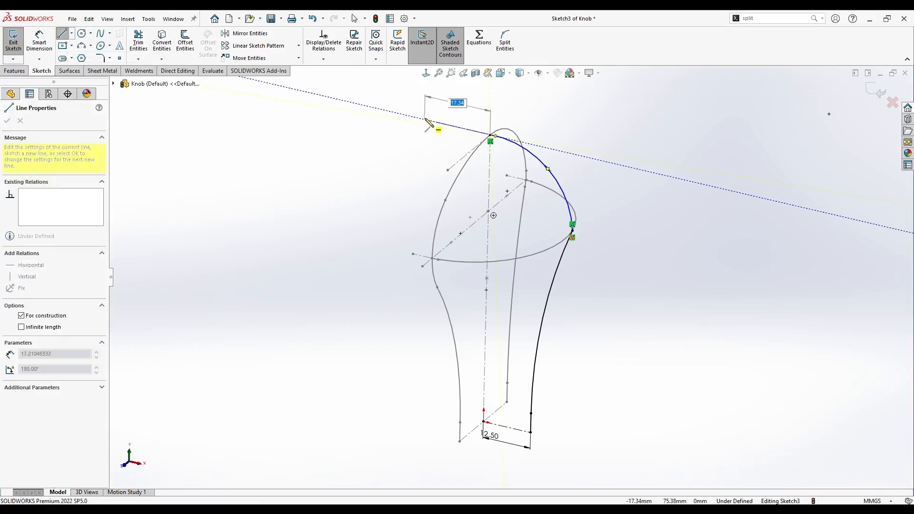
pyautogui.click(423, 120)
pyautogui.press('Escape')
# Step: Make the upper arc tangent to the horizontal construction line at the top and exit the sketch
pyautogui.click(503, 141)
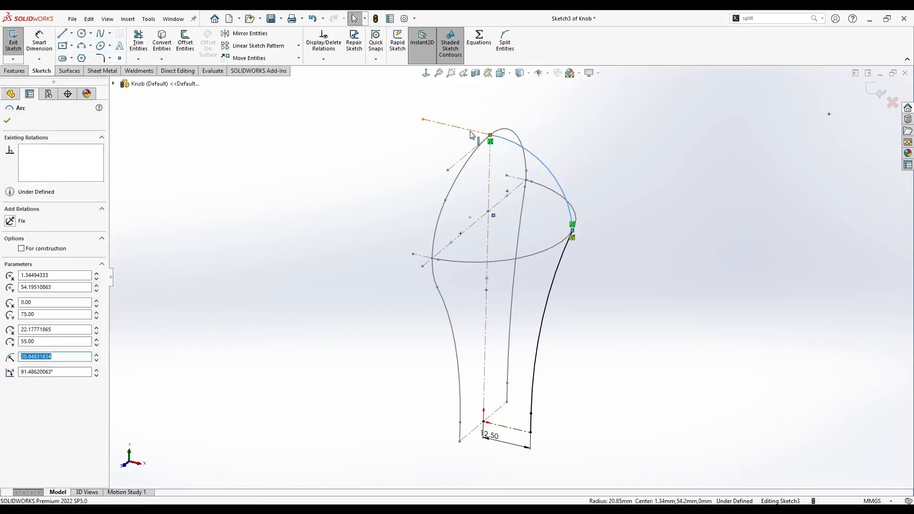
pyautogui.keyDown('ctrl'); pyautogui.click(472, 131); pyautogui.keyUp('ctrl')
pyautogui.click(373, 137)
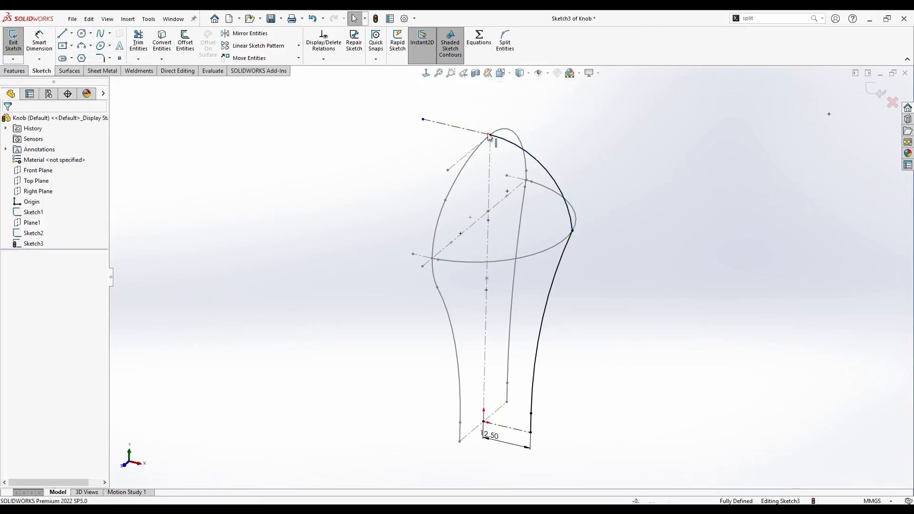
pyautogui.moveTo(540, 237); pyautogui.dragTo(543, 194, button='middle')
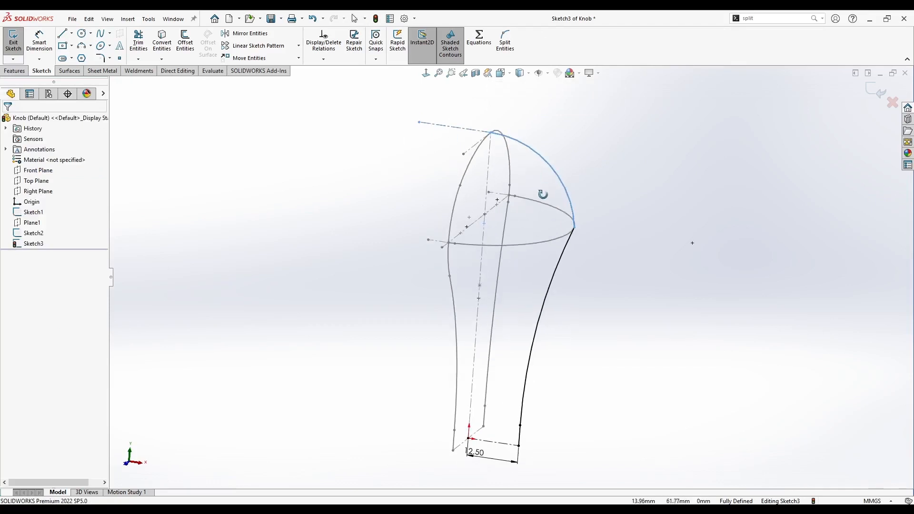
pyautogui.click(870, 91)
# Step: Open a new sketch on the Top Plane and draw a three-point arc joining the two base endpoints of the side profile
pyautogui.moveTo(704, 205)
pyautogui.mouseDown(button='middle')
pyautogui.moveTo(568, 293)
pyautogui.moveTo(408, 345)
pyautogui.moveTo(393, 389)
pyautogui.moveTo(419, 392)
pyautogui.moveTo(370, 390)
pyautogui.mouseUp(button='middle')
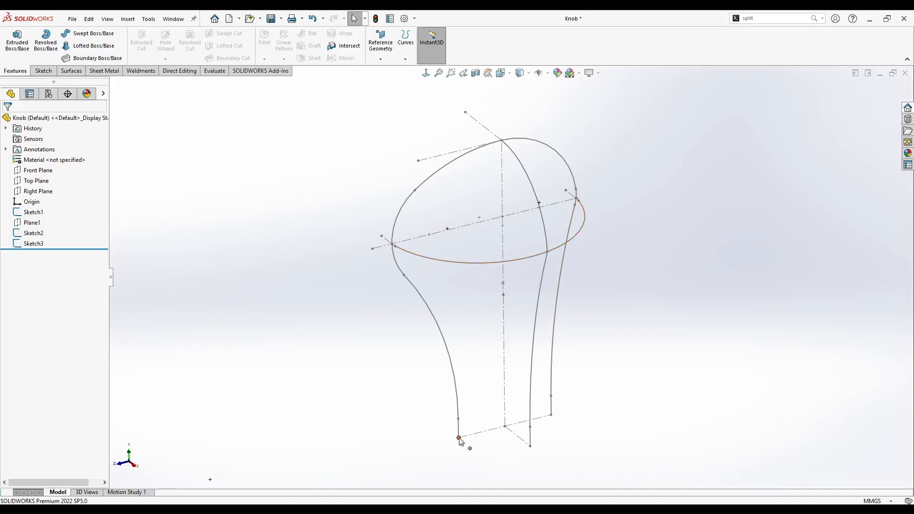
pyautogui.rightClick(33, 185)
pyautogui.click(42, 163)
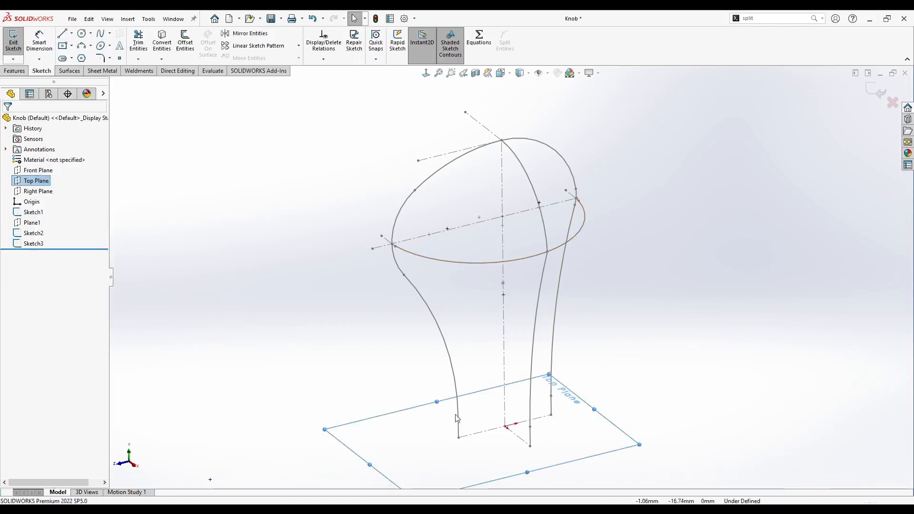
pyautogui.click(81, 45)
pyautogui.click(444, 353)
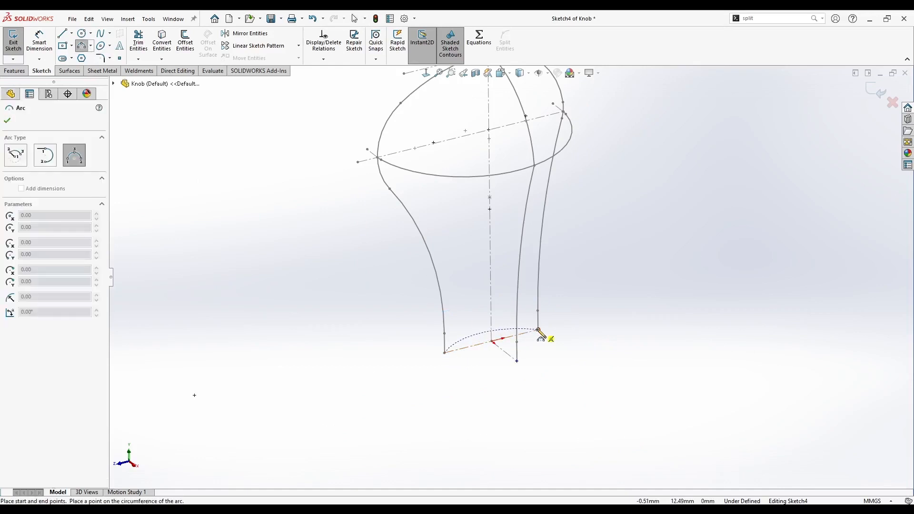
pyautogui.click(539, 330)
pyautogui.click(541, 361)
pyautogui.press('Escape')
# Step: Make the base arc's center point coincident with the origin and exit the sketch
pyautogui.scroll(-3, 531, 355)
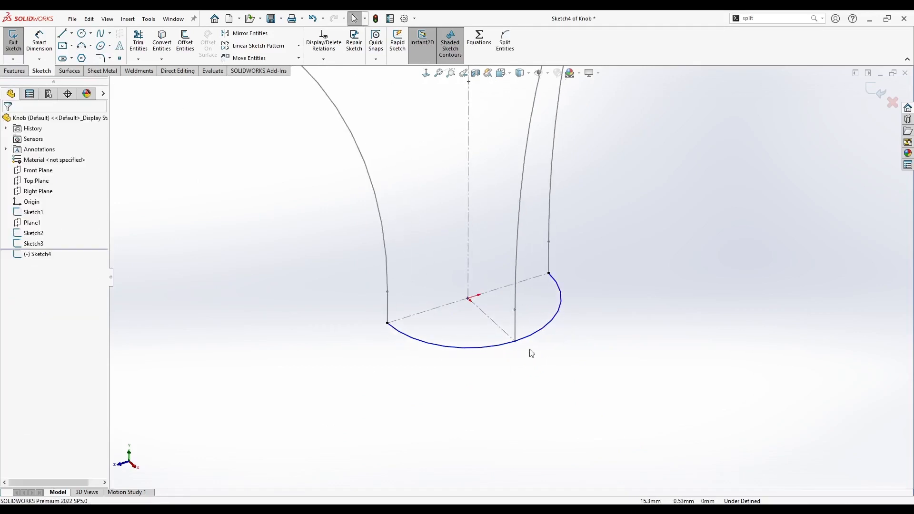
pyautogui.moveTo(468, 298)
pyautogui.mouseDown()
pyautogui.moveTo(474, 313)
pyautogui.moveTo(458, 288)
pyautogui.mouseUp()
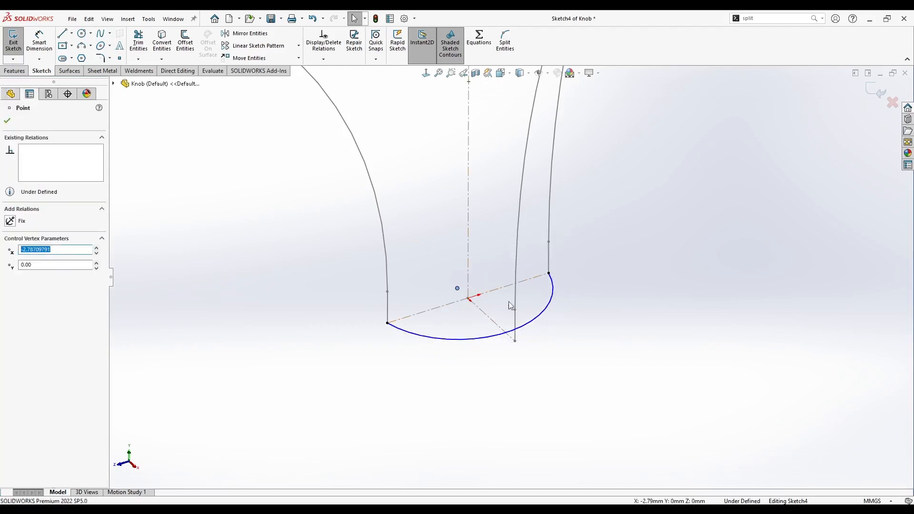
pyautogui.keyDown('ctrl'); pyautogui.click(468, 298); pyautogui.keyUp('ctrl')
pyautogui.click(526, 258)
pyautogui.press('Escape')
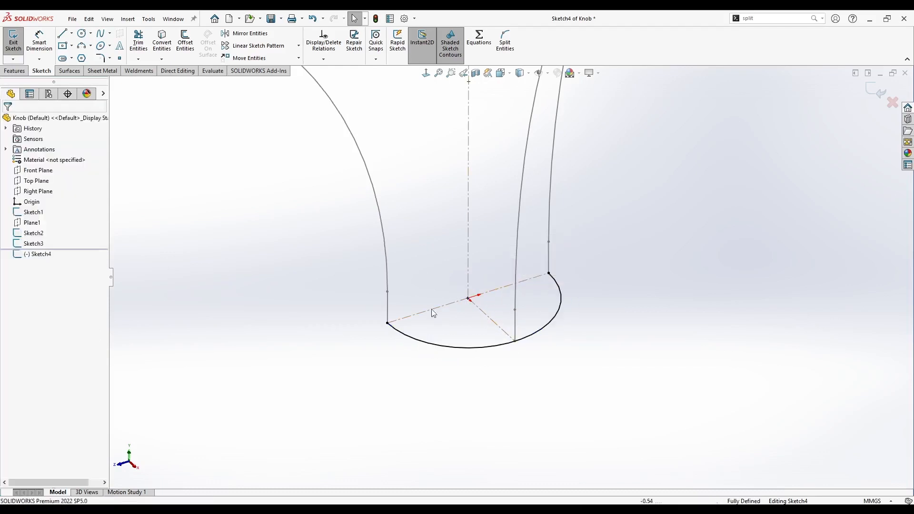
pyautogui.scroll(1, 432, 313)
pyautogui.moveTo(432, 313); pyautogui.dragTo(513, 256, button='middle')
pyautogui.scroll(4, 513, 255)
pyautogui.scroll(-2, 493, 157)
pyautogui.click(870, 89)
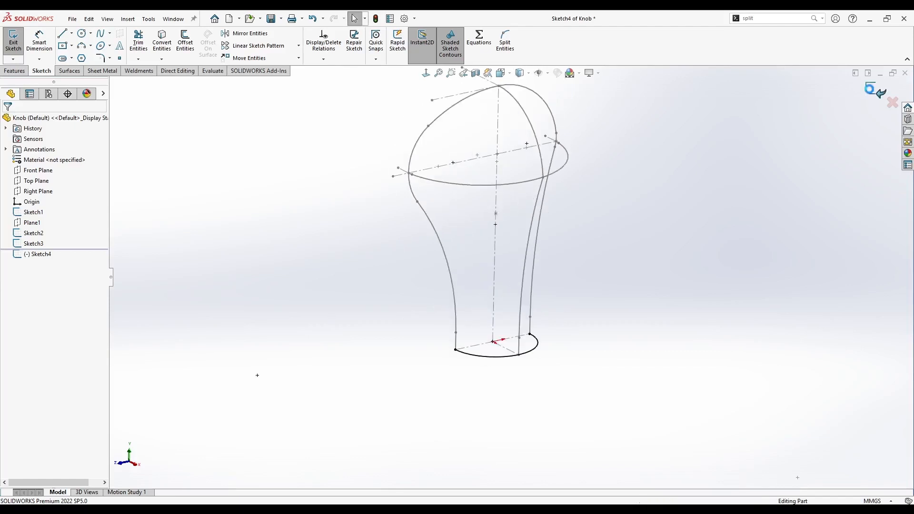
# Step: Examine the knob's curve framework close up at its junctions, from the standard right view and at an angle
pyautogui.scroll(5, 433, 238)
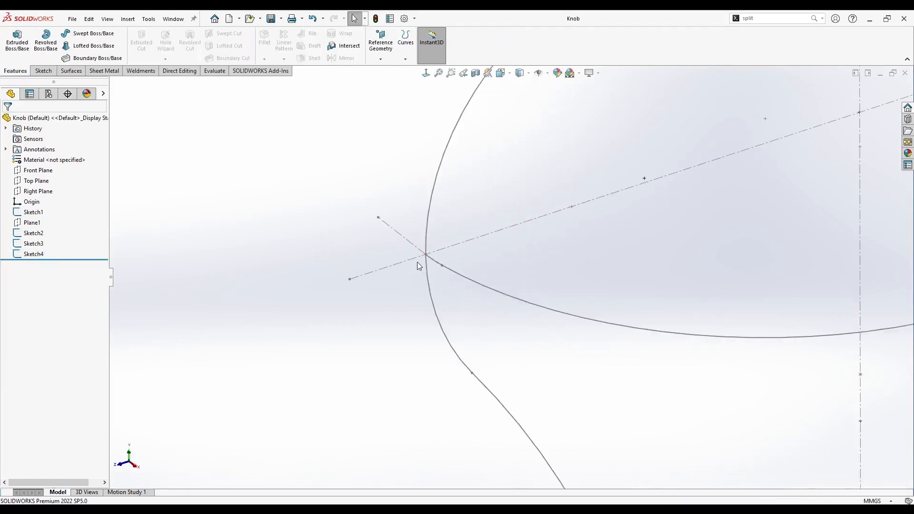
pyautogui.scroll(2, 425, 253)
pyautogui.moveTo(643, 209); pyautogui.dragTo(546, 239, button='middle')
pyautogui.scroll(3, 729, 230)
pyautogui.scroll(-2, 729, 230)
pyautogui.scroll(2, 596, 206)
pyautogui.press('space')
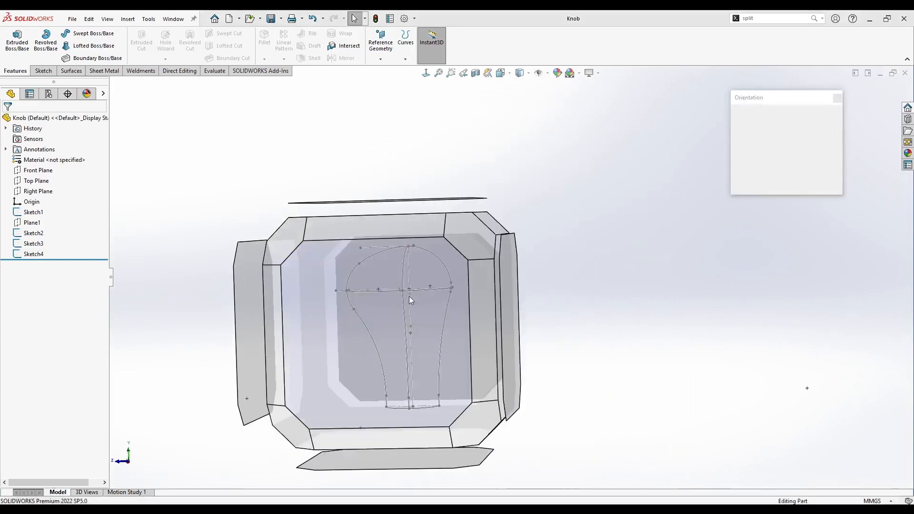
pyautogui.click(472, 203)
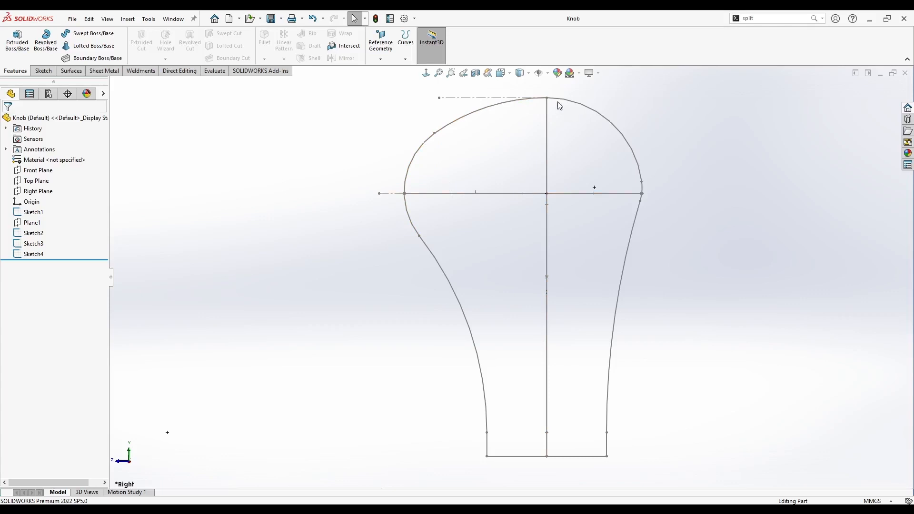
pyautogui.moveTo(449, 297); pyautogui.dragTo(315, 269, button='middle')
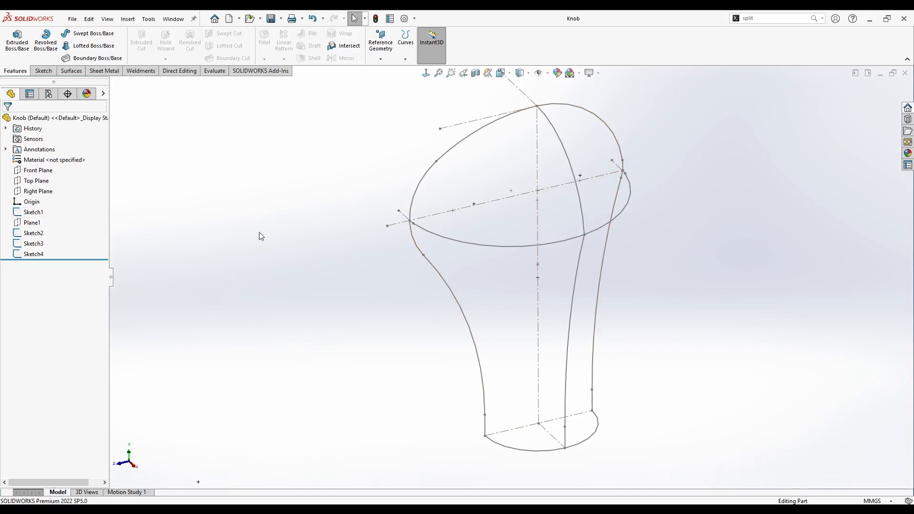
# Step: Hide Sketch2, Sketch3 and Sketch4 so only the side profile is displayed
pyautogui.click(29, 233)
pyautogui.keyDown('shift'); pyautogui.click(30, 255); pyautogui.keyUp('shift')
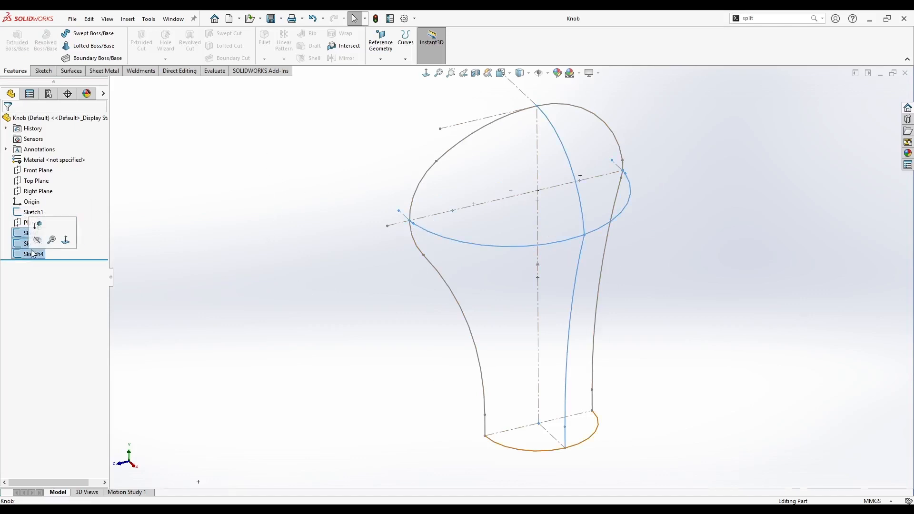
pyautogui.click(37, 239)
pyautogui.moveTo(309, 293); pyautogui.dragTo(318, 294, button='middle')
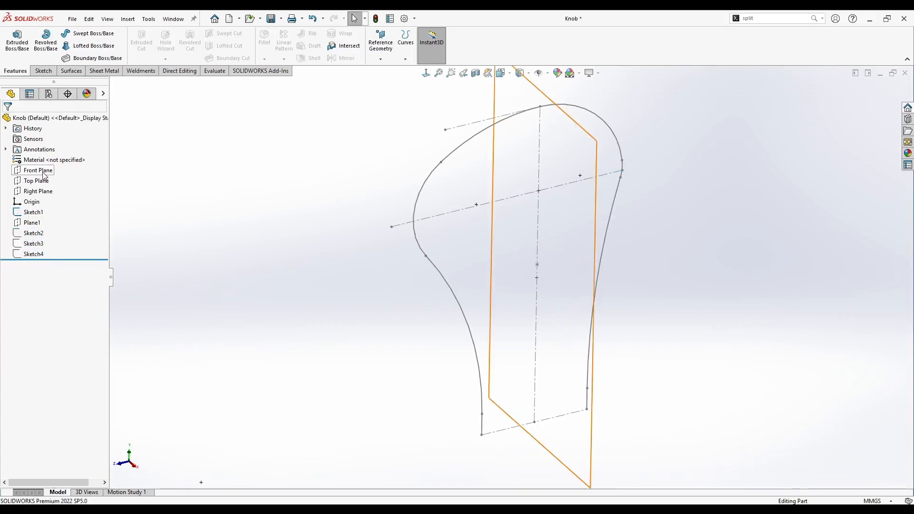
# Step: Open a new sketch on the Right Plane and convert all of Sketch1's entities into it
pyautogui.rightClick(44, 191)
pyautogui.click(56, 176)
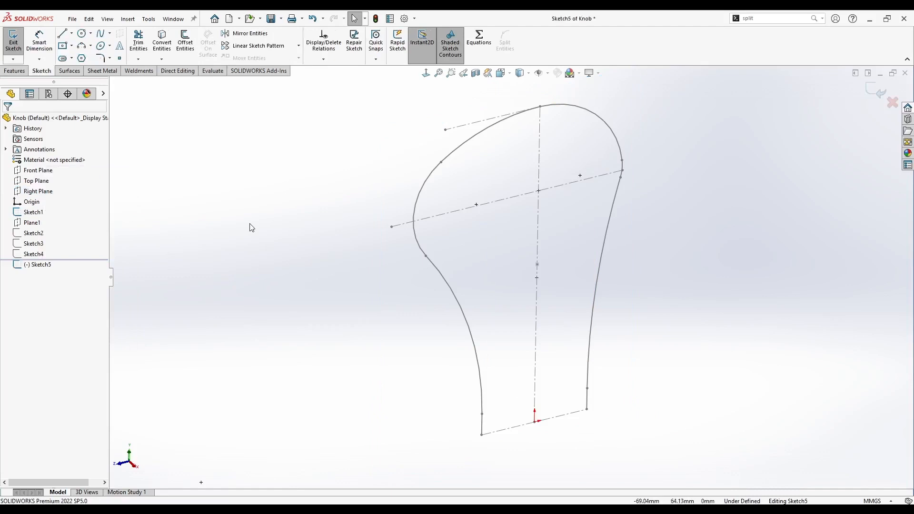
pyautogui.click(31, 215)
pyautogui.click(162, 42)
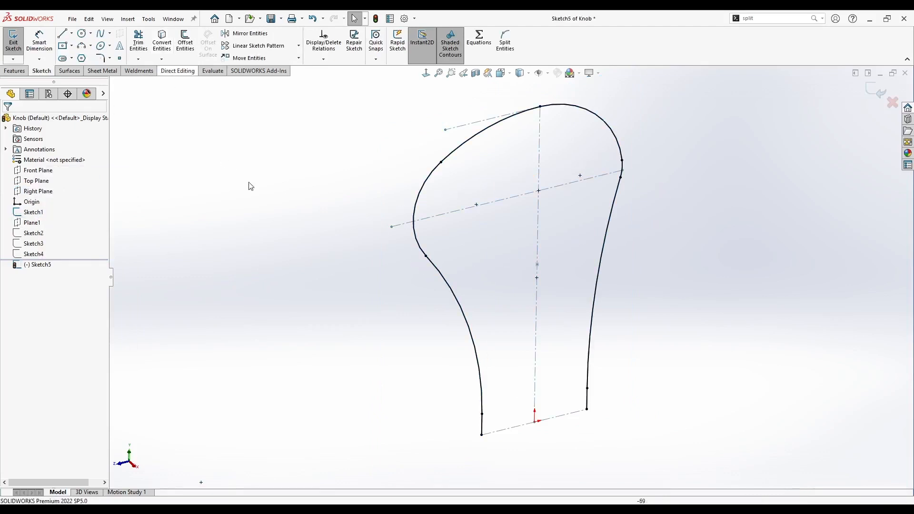
# Step: Sketch a horizontal construction line across the knob head, extending well beyond the profile on both sides
pyautogui.click(72, 33)
pyautogui.click(84, 55)
pyautogui.click(267, 273)
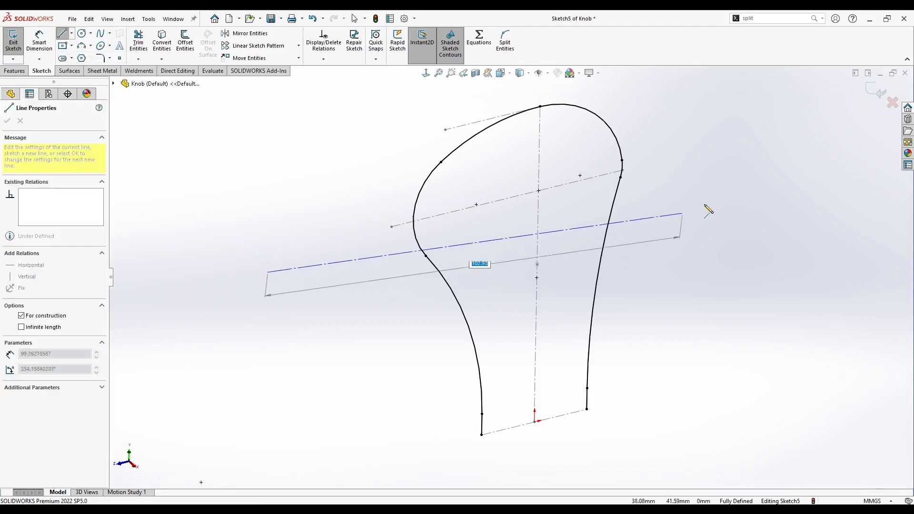
pyautogui.click(748, 155)
pyautogui.press('Escape')
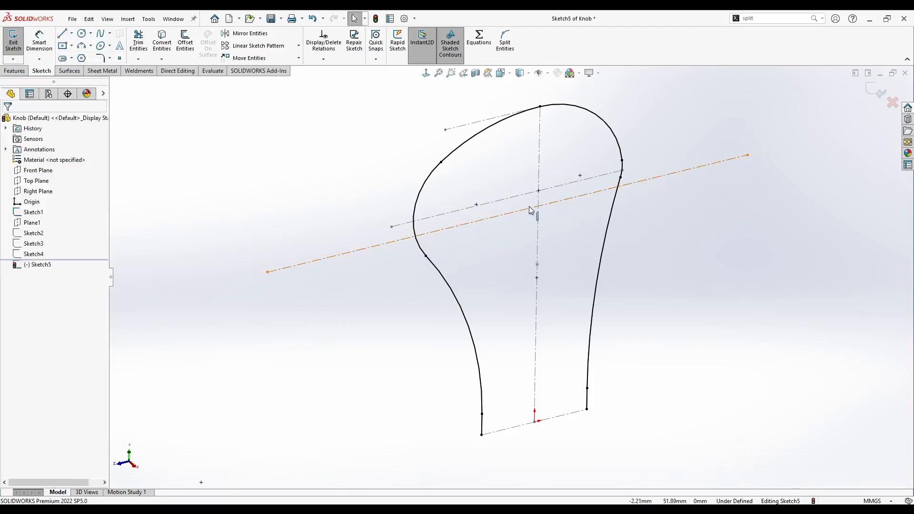
# Step: Make the new construction line's midpoint coincident with the intersection of the profile's vertical and horizontal centerlines
pyautogui.click(508, 214)
pyautogui.keyDown('ctrl'); pyautogui.click(538, 191); pyautogui.keyUp('ctrl')
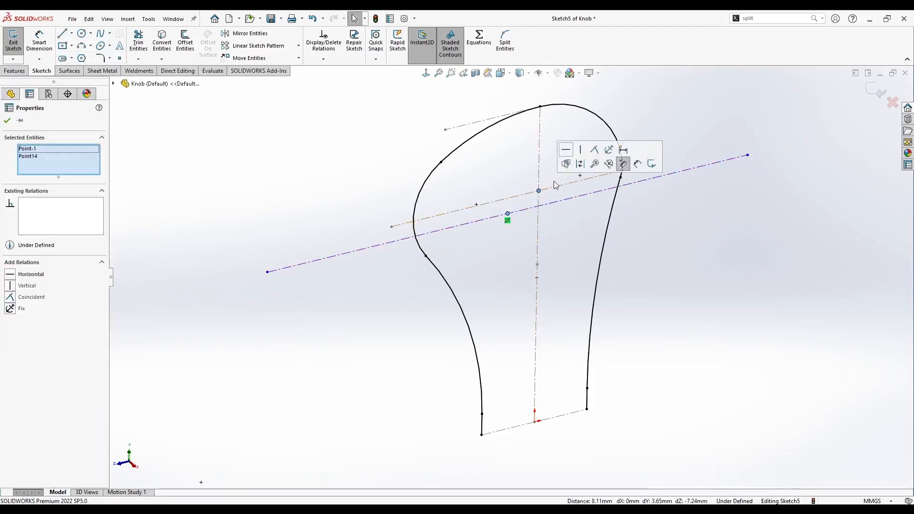
pyautogui.click(595, 150)
pyautogui.click(340, 178)
# Step: Sketch a vertical construction line about 122 mm long from the origin up past the top of the profile
pyautogui.press('l')
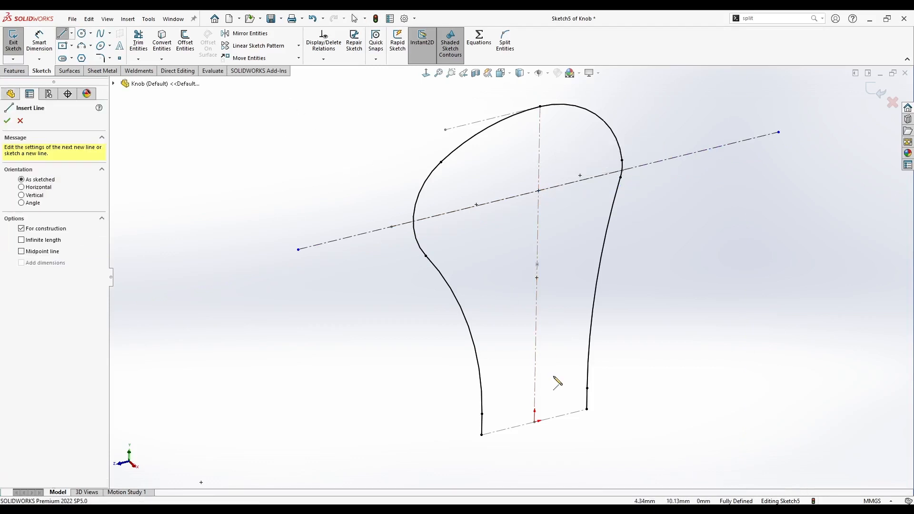
pyautogui.click(535, 422)
pyautogui.scroll(5, 516, 272)
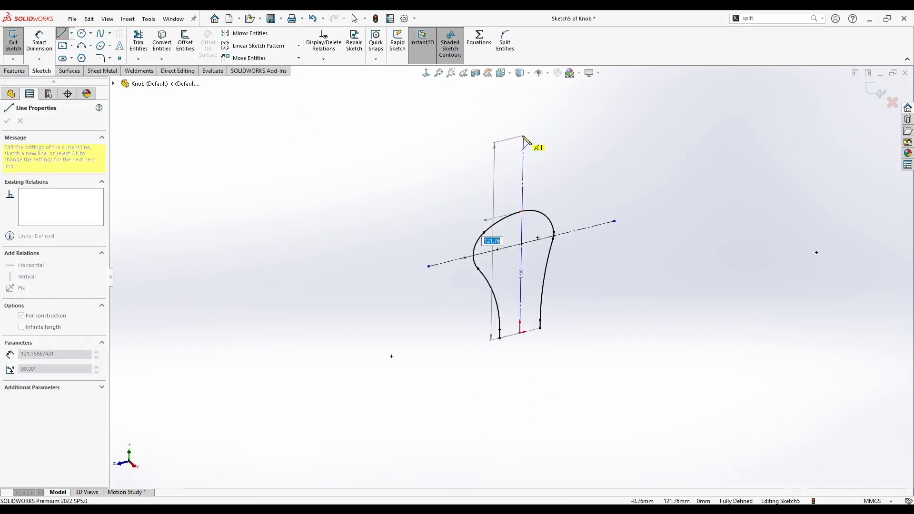
pyautogui.click(524, 135)
pyautogui.press('Escape')
pyautogui.scroll(-3, 535, 222)
pyautogui.moveTo(528, 241); pyautogui.dragTo(519, 212, button='middle')
pyautogui.scroll(2, 520, 213)
pyautogui.scroll(-2, 517, 187)
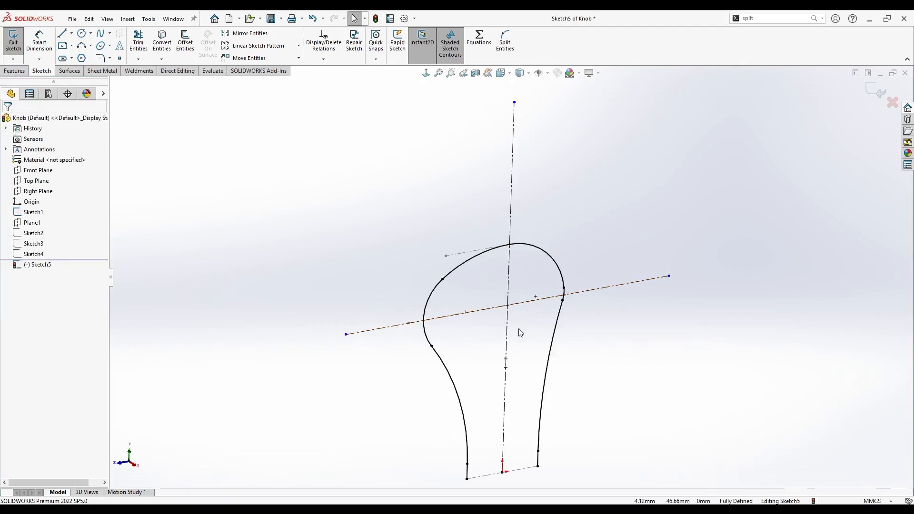
pyautogui.moveTo(520, 332); pyautogui.dragTo(469, 384, button='middle')
pyautogui.scroll(-2, 467, 386)
pyautogui.scroll(2, 467, 386)
pyautogui.moveTo(400, 197); pyautogui.dragTo(447, 149, button='middle')
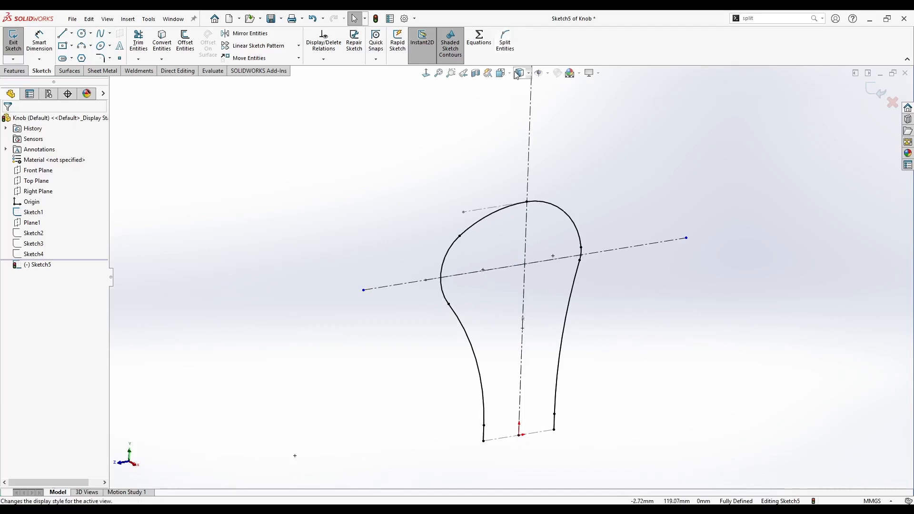
# Step: Split the profile's arcs on both sides of the head near the horizontal construction line using Split Entities
pyautogui.write('split')
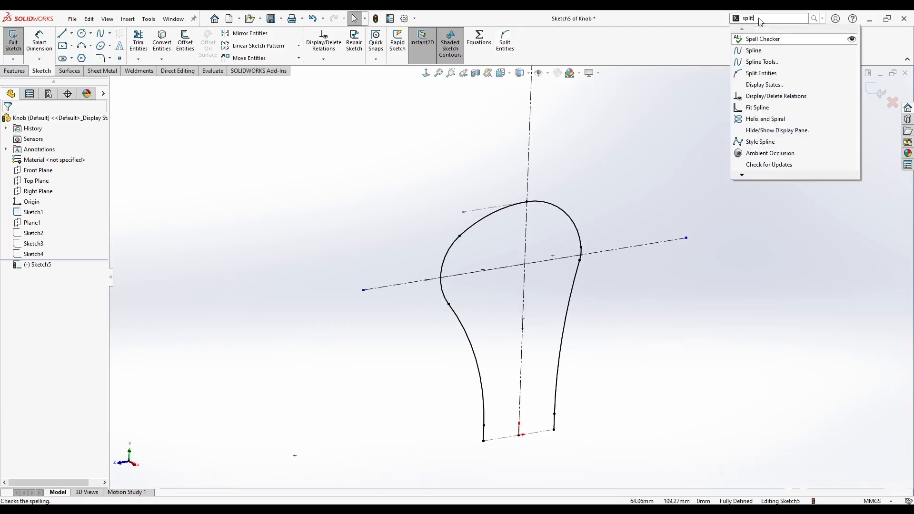
pyautogui.click(510, 49)
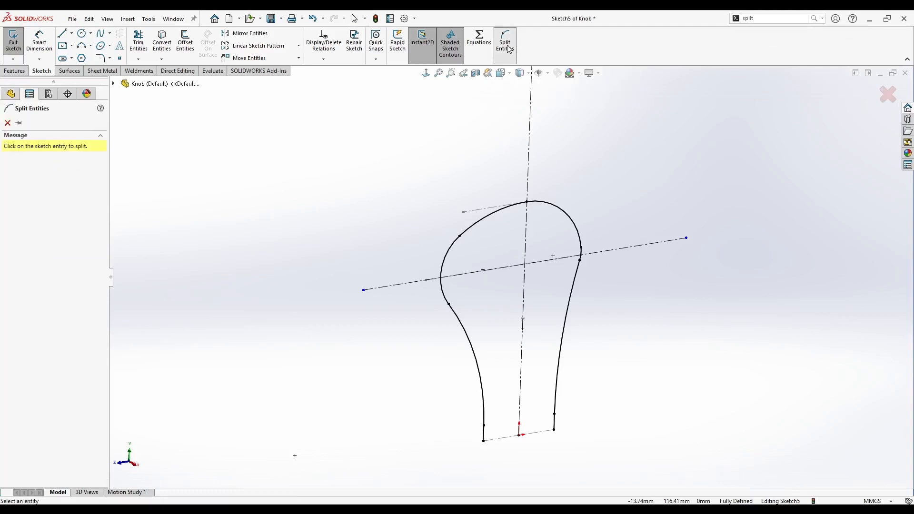
pyautogui.scroll(-3, 490, 267)
pyautogui.scroll(-5, 433, 288)
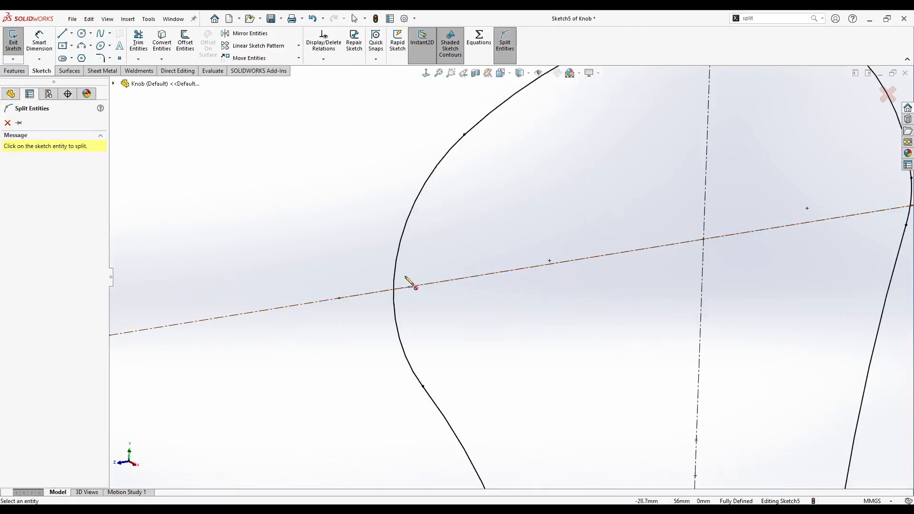
pyautogui.scroll(3, 431, 282)
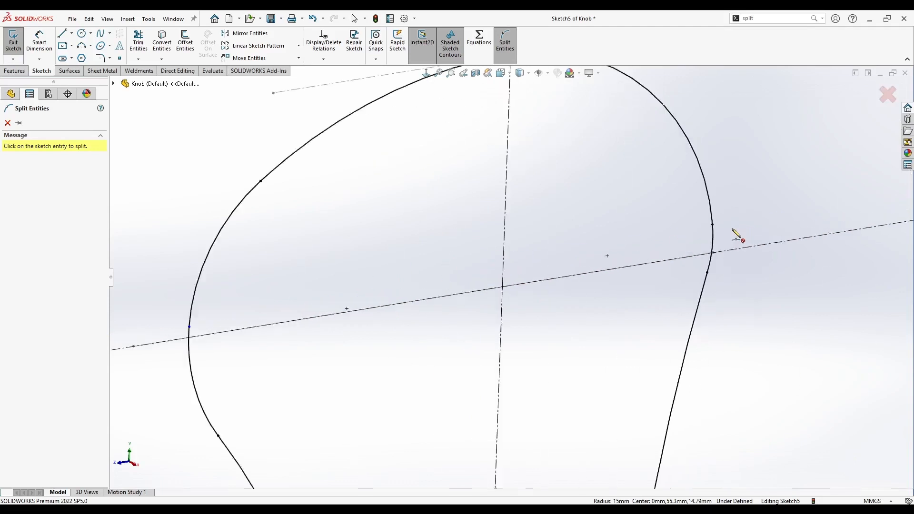
pyautogui.scroll(-4, 738, 236)
pyautogui.scroll(3, 595, 224)
pyautogui.scroll(-4, 477, 162)
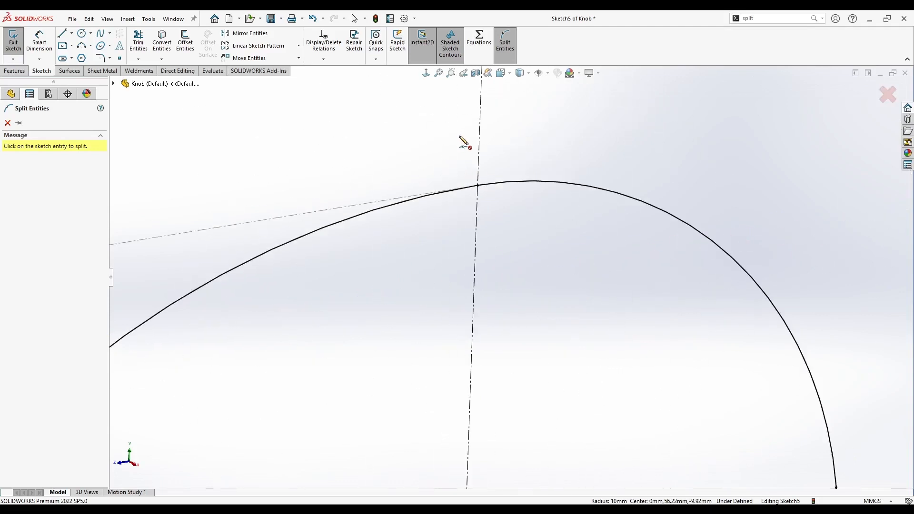
pyautogui.click(478, 185)
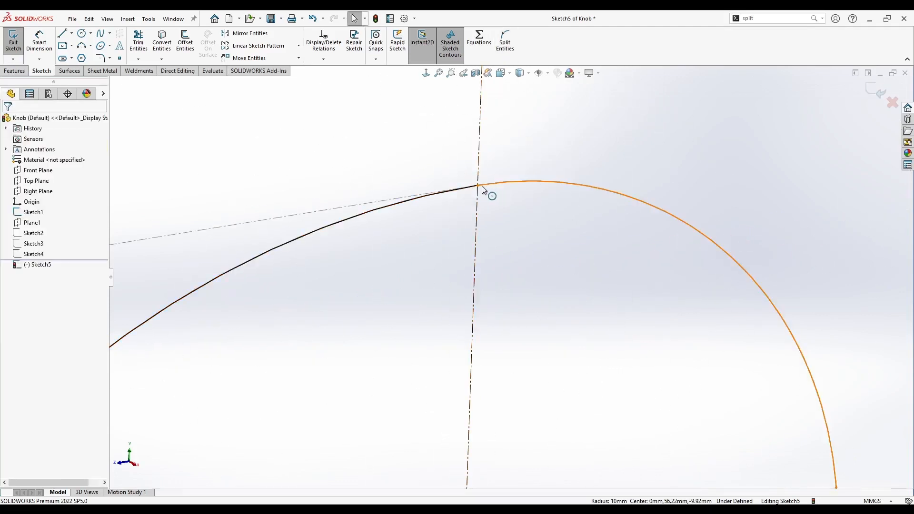
# Step: Make the split point on the wider, front-facing side of the head coincident with the horizontal construction line
pyautogui.scroll(3, 461, 196)
pyautogui.scroll(-4, 354, 375)
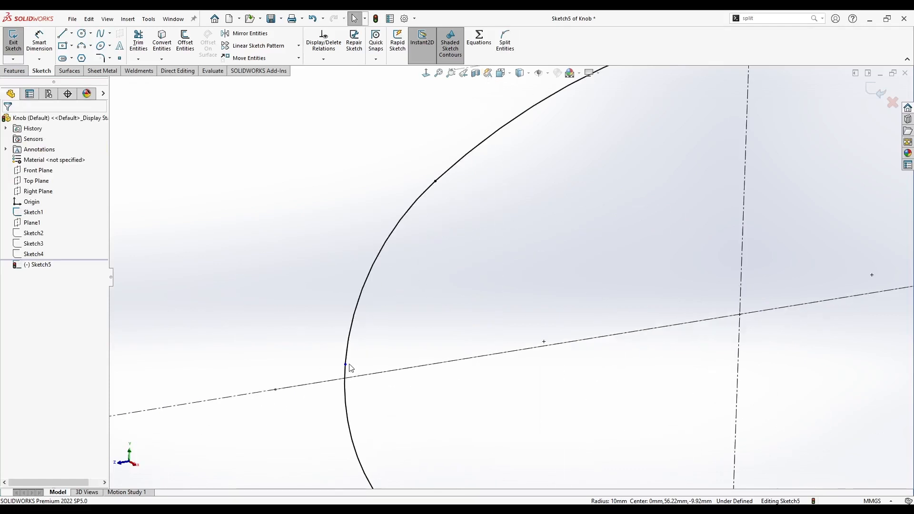
pyautogui.scroll(3, 350, 414)
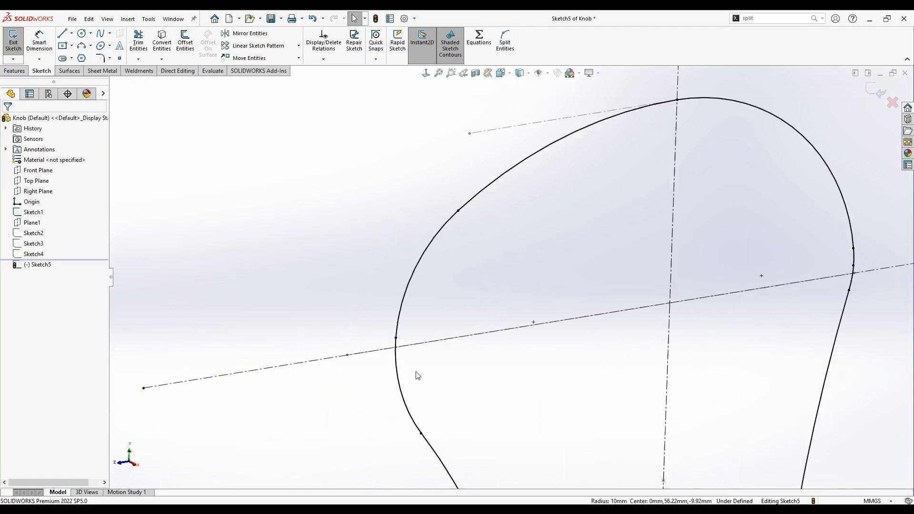
pyautogui.scroll(-4, 416, 373)
pyautogui.click(397, 315)
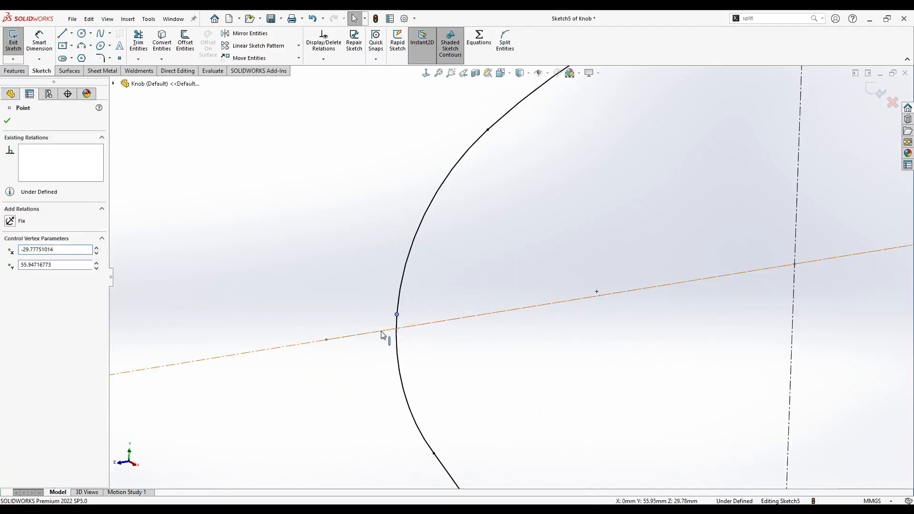
pyautogui.keyDown('ctrl'); pyautogui.click(384, 331); pyautogui.keyUp('ctrl')
pyautogui.click(423, 303)
pyautogui.click(345, 260)
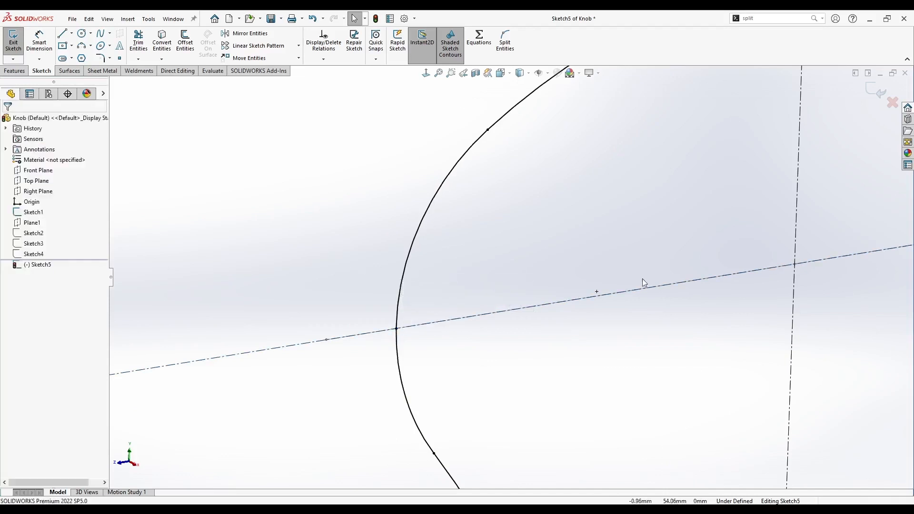
# Step: Make the split point on the opposite side of the head coincident with the horizontal construction line
pyautogui.scroll(3, 749, 246)
pyautogui.scroll(-4, 559, 278)
pyautogui.click(455, 295)
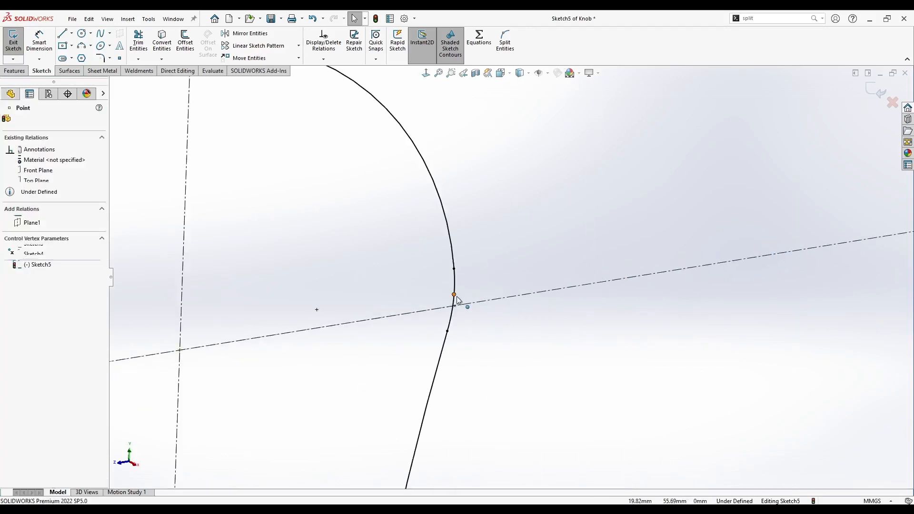
pyautogui.keyDown('ctrl'); pyautogui.click(465, 307); pyautogui.keyUp('ctrl')
pyautogui.click(546, 281)
pyautogui.click(508, 187)
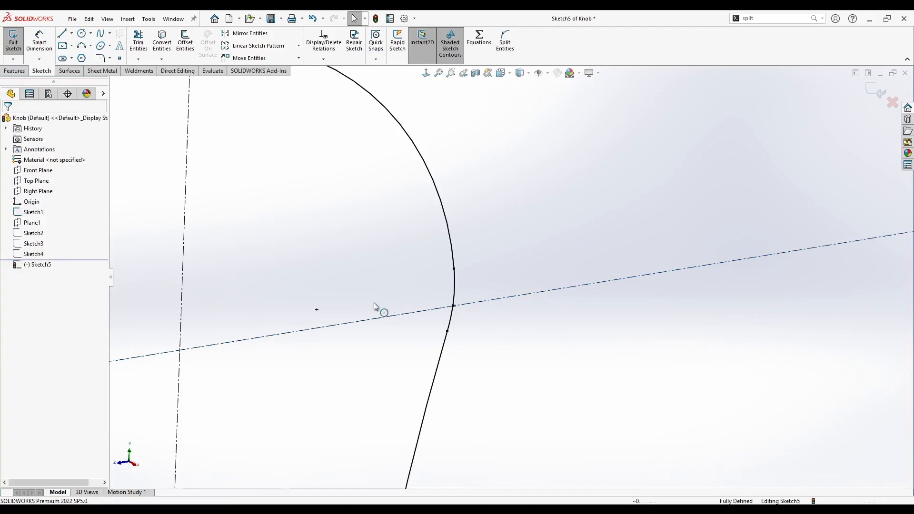
# Step: Exit the sketch and hide both Sketch5 and Sketch1
pyautogui.scroll(4, 374, 307)
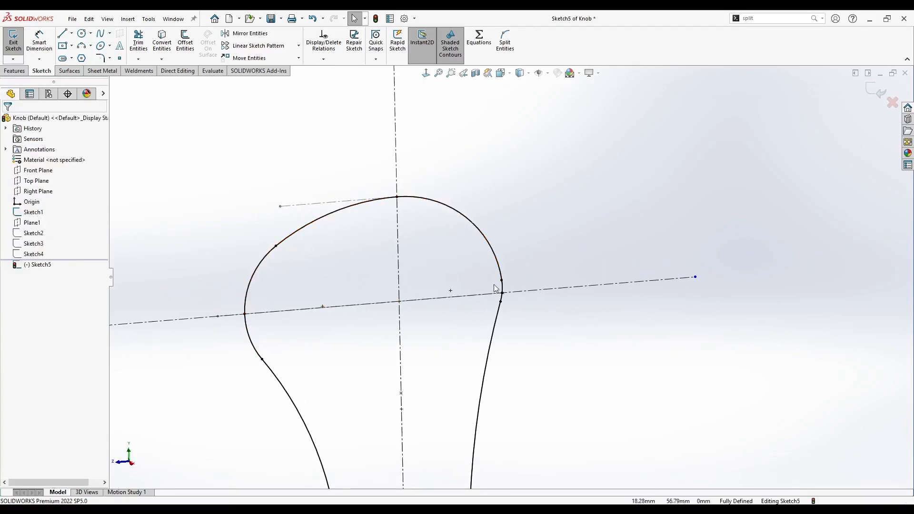
pyautogui.scroll(3, 490, 329)
pyautogui.scroll(-5, 530, 248)
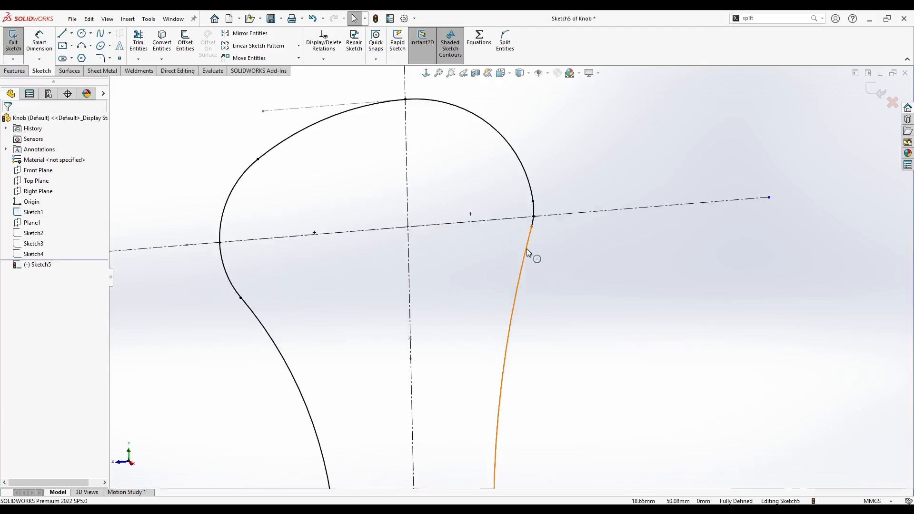
pyautogui.scroll(4, 282, 281)
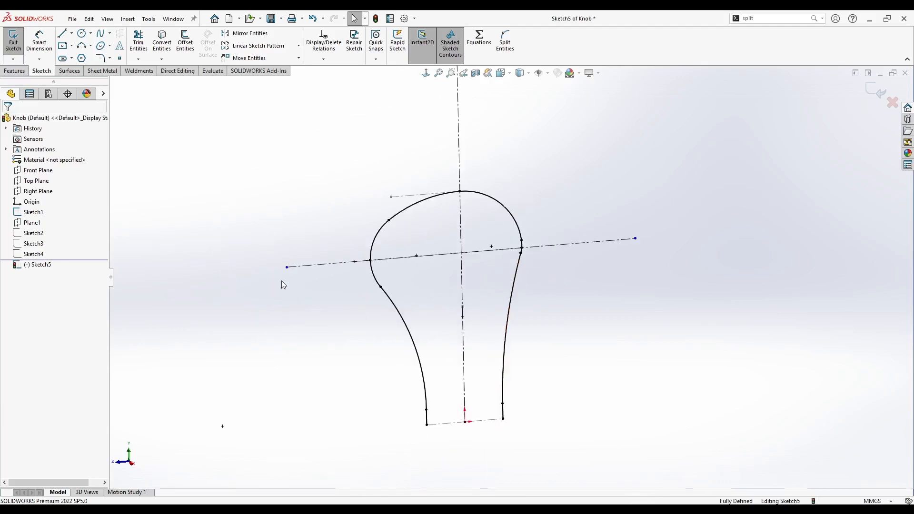
pyautogui.click(877, 91)
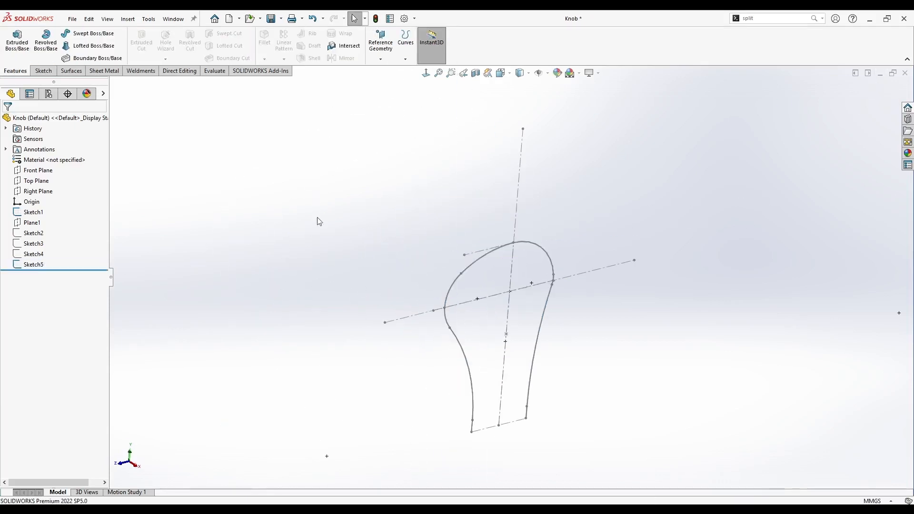
pyautogui.rightClick(30, 270)
pyautogui.rightClick(29, 265)
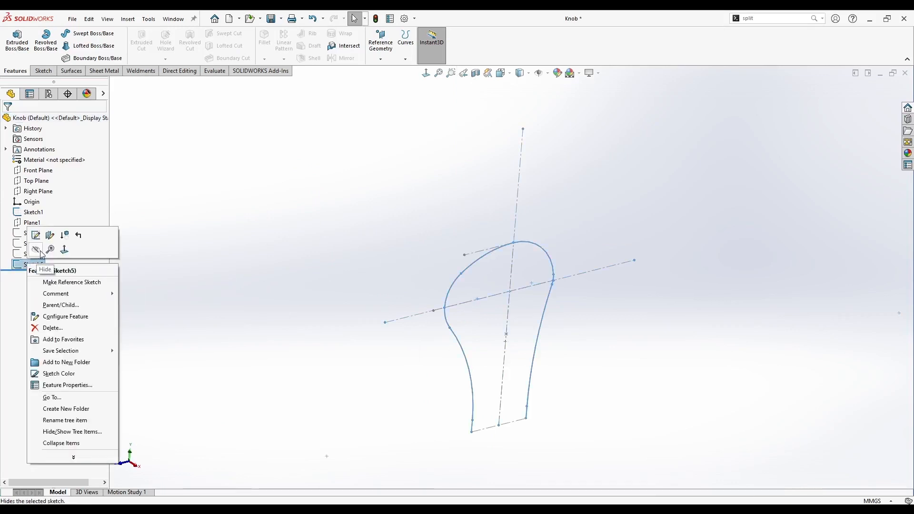
pyautogui.click(39, 251)
pyautogui.rightClick(34, 213)
pyautogui.click(40, 199)
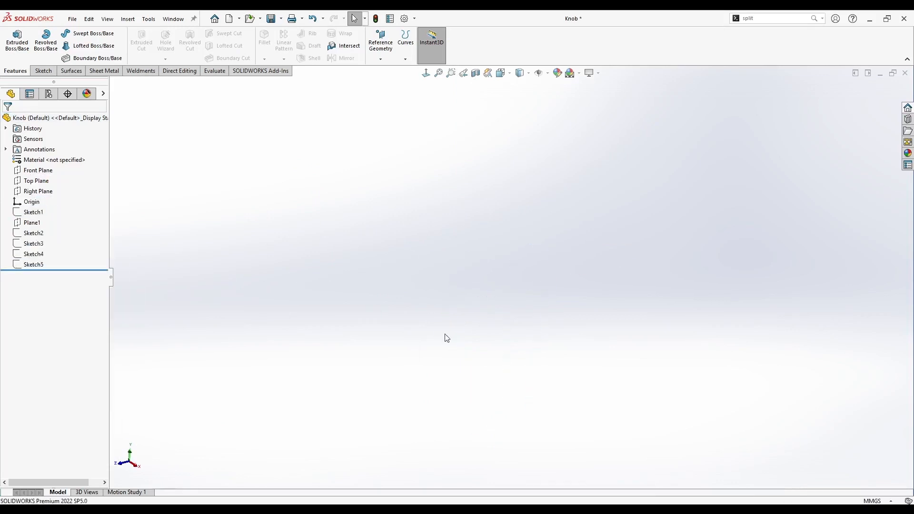
# Step: Show Sketch2 and Sketch1 again
pyautogui.click(32, 236)
pyautogui.moveTo(380, 247)
pyautogui.mouseDown(button='middle')
pyautogui.moveTo(543, 384)
pyautogui.moveTo(506, 262)
pyautogui.moveTo(306, 252)
pyautogui.mouseUp(button='middle')
pyautogui.rightClick(33, 233)
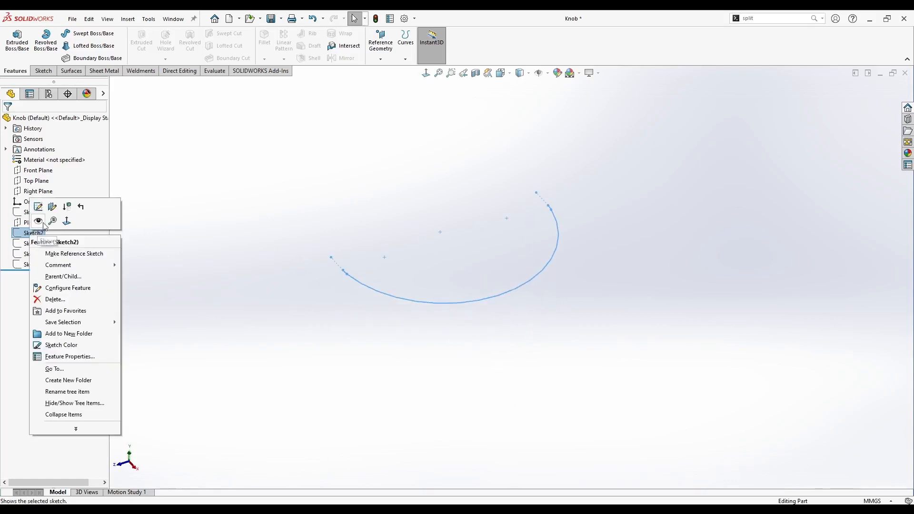
pyautogui.click(39, 222)
pyautogui.rightClick(33, 212)
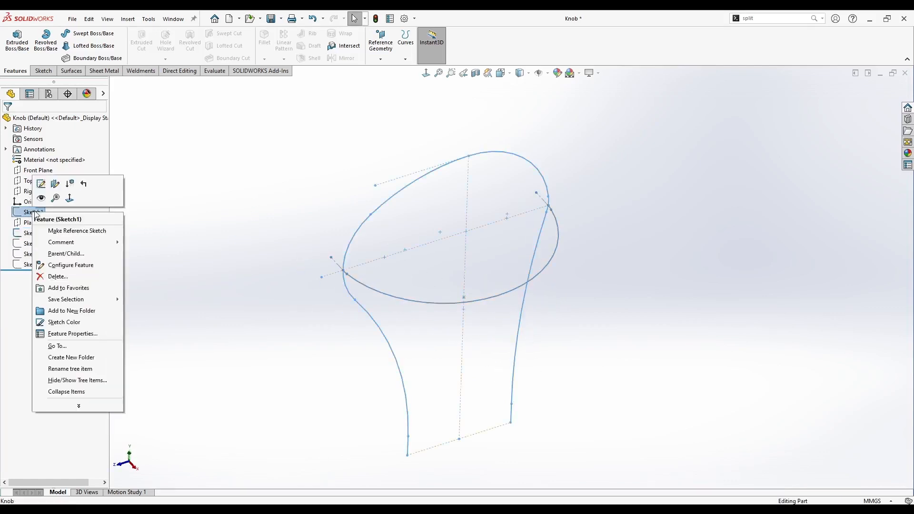
pyautogui.click(40, 201)
# Step: Start a sketch on Plane1 and convert the Sketch2 cross-section into it
pyautogui.click(125, 234)
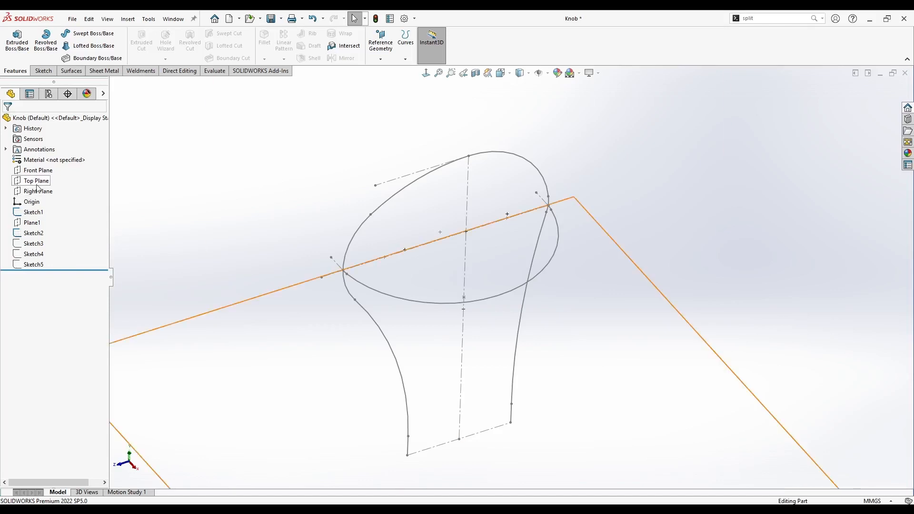
pyautogui.rightClick(26, 225)
pyautogui.click(33, 212)
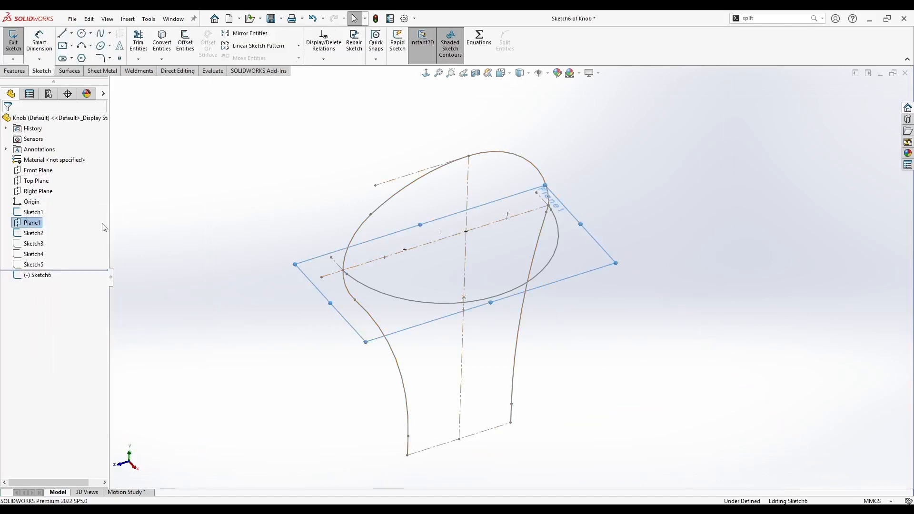
pyautogui.click(71, 233)
pyautogui.click(162, 42)
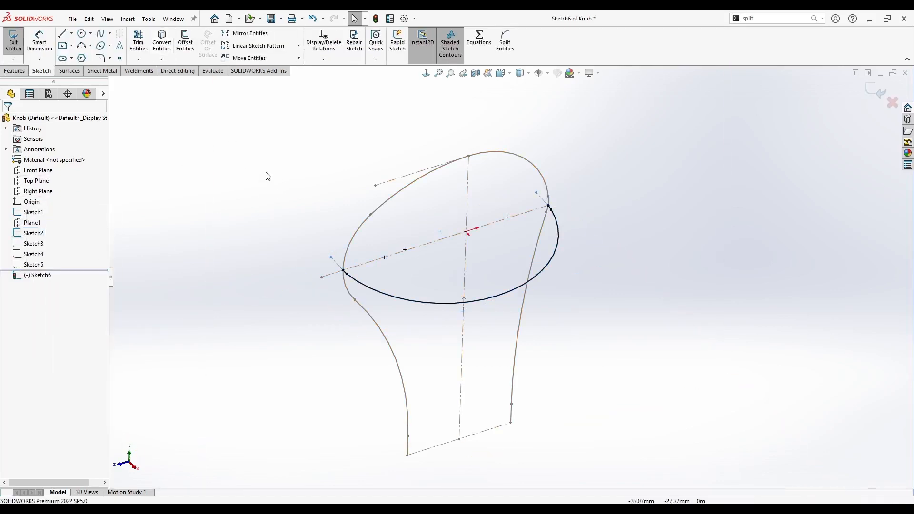
# Step: Sketch a construction line about 53 mm long from the origin outward, crossing the converted cross-section curve
pyautogui.press('l')
pyautogui.click(465, 232)
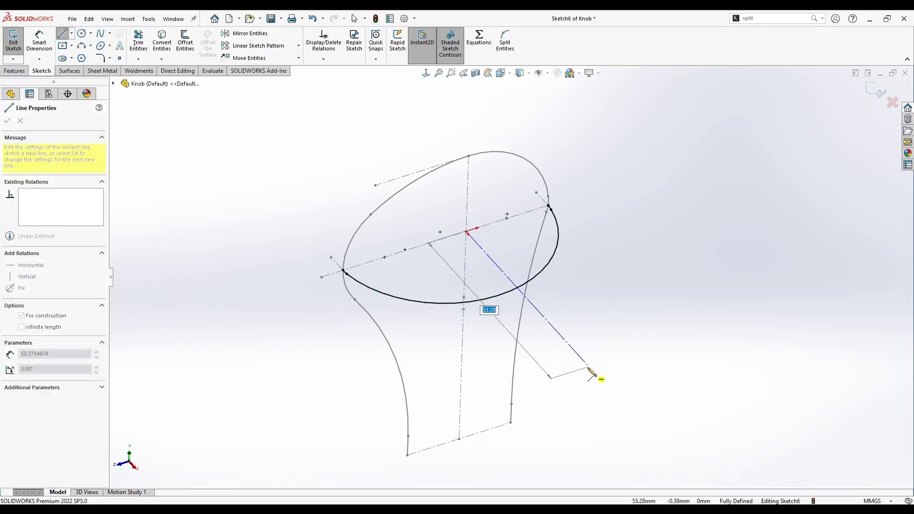
pyautogui.click(590, 367)
pyautogui.press('Escape')
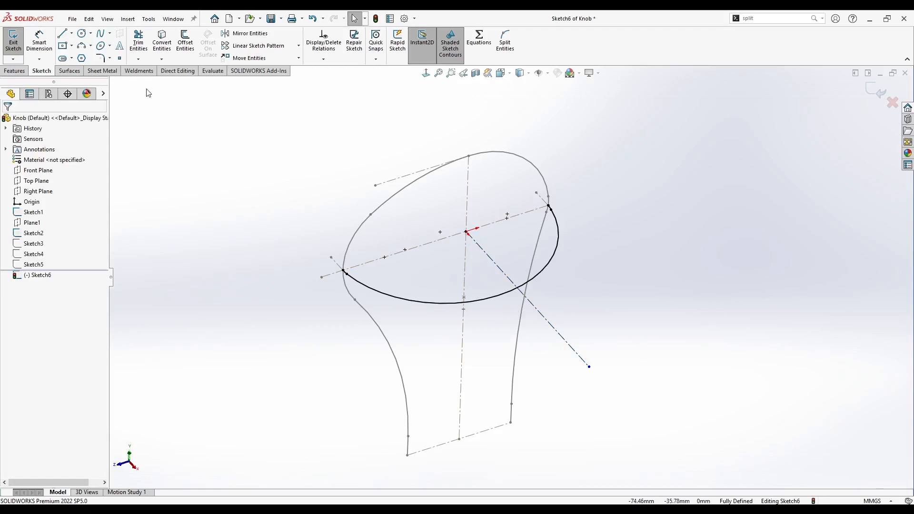
# Step: Split the converted cross-section curve near the construction line and make the split point coincident with that line
pyautogui.click(505, 42)
pyautogui.scroll(-5, 515, 291)
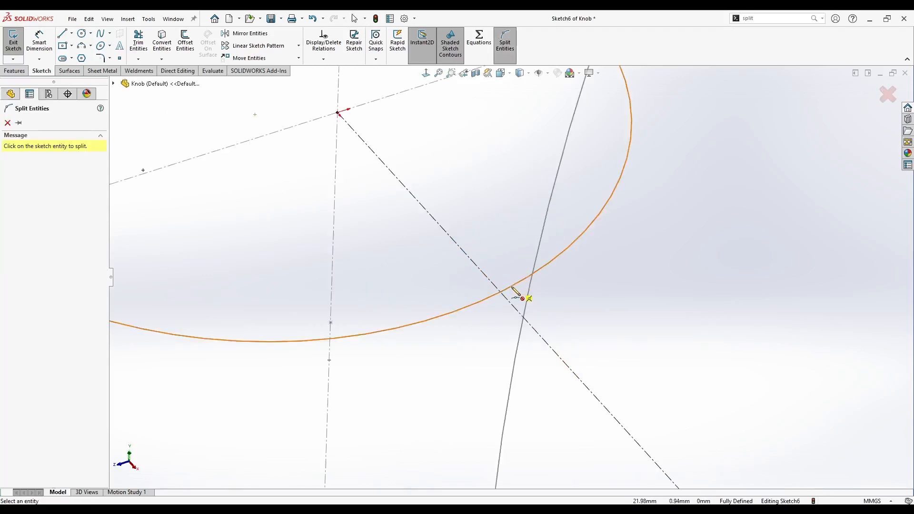
pyautogui.click(512, 287)
pyautogui.press('Escape')
pyautogui.click(511, 288)
pyautogui.keyDown('ctrl'); pyautogui.click(495, 287); pyautogui.keyUp('ctrl')
pyautogui.click(535, 258)
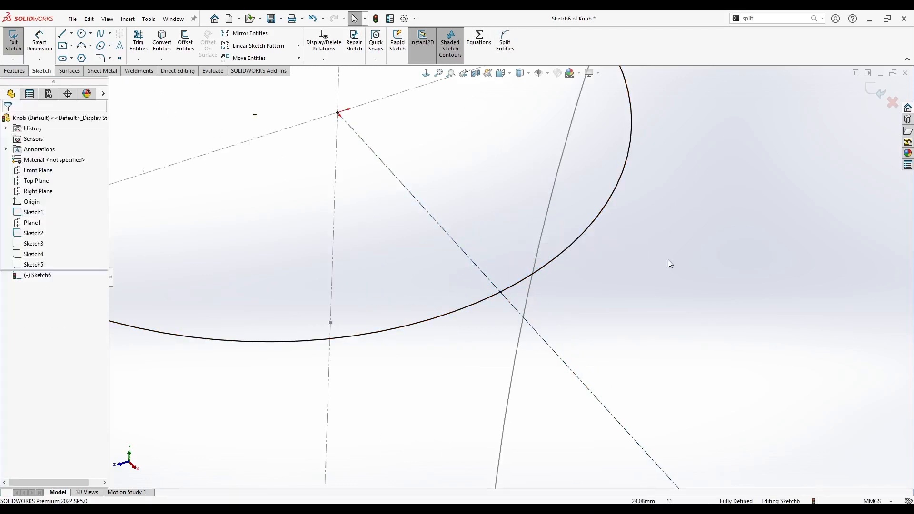
pyautogui.scroll(3, 490, 257)
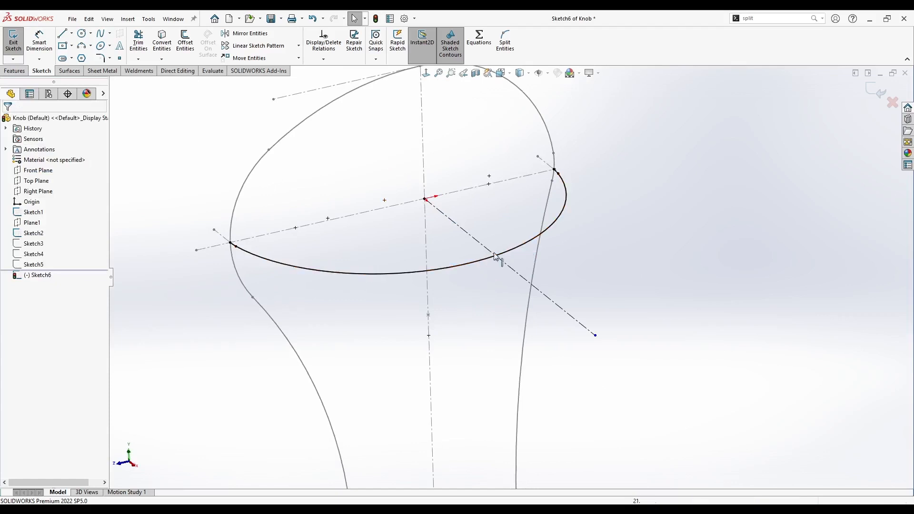
# Step: Exit the cross-section sketch and hide Sketch1
pyautogui.click(873, 95)
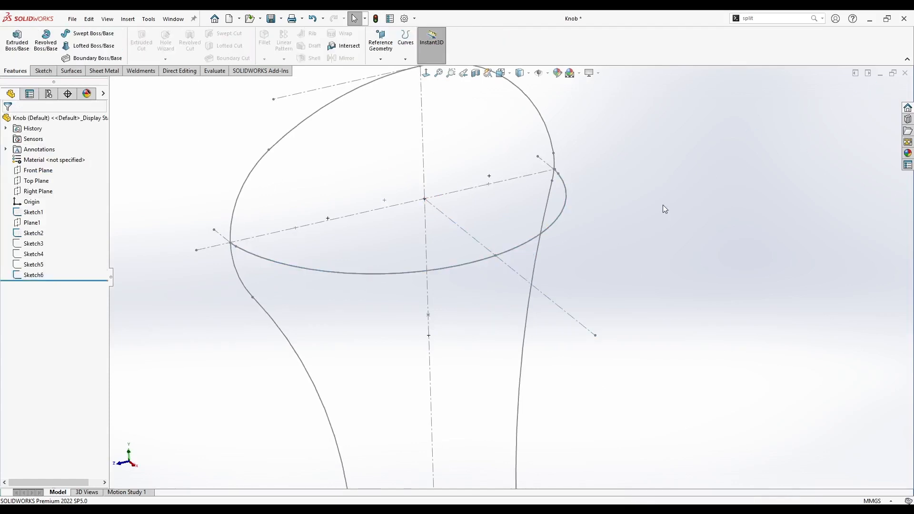
pyautogui.scroll(4, 565, 174)
pyautogui.rightClick(36, 213)
pyautogui.click(46, 199)
pyautogui.moveTo(299, 189); pyautogui.dragTo(309, 200, button='middle')
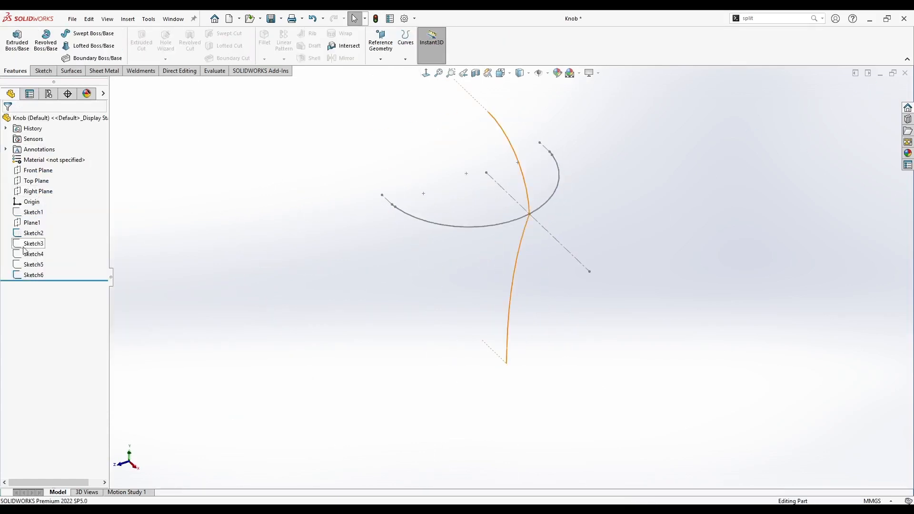
# Step: Show Sketch3, Sketch4 and Sketch5 to display the knob's front, base and side curves together
pyautogui.click(24, 244)
pyautogui.click(31, 228)
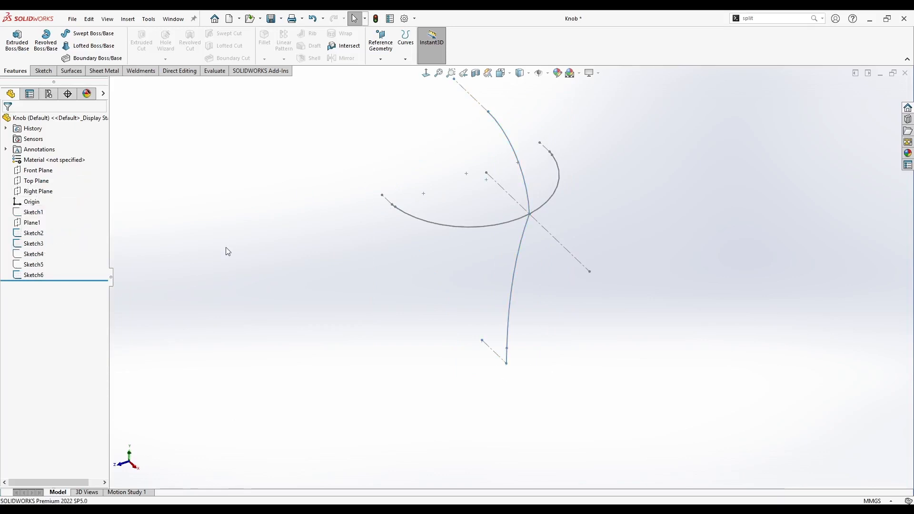
pyautogui.click(33, 254)
pyautogui.click(32, 238)
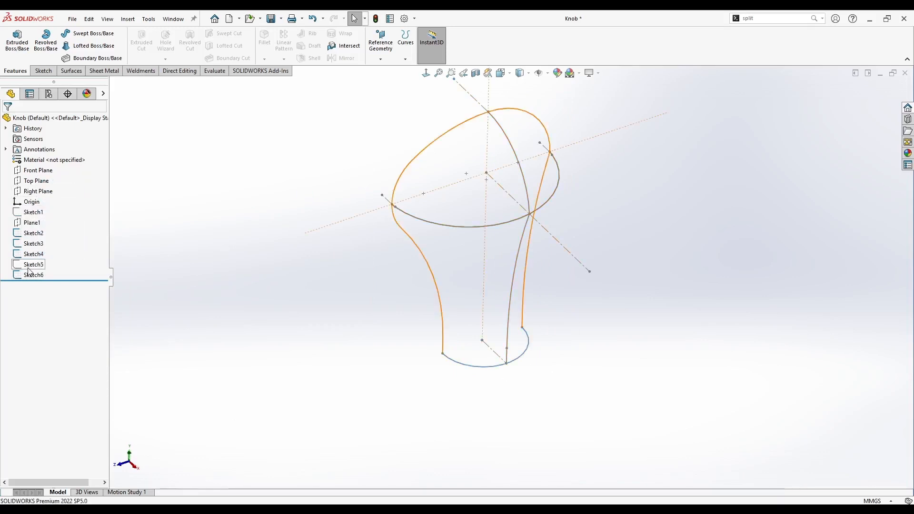
pyautogui.rightClick(28, 269)
pyautogui.click(36, 252)
# Step: Examine the knob's complete curve framework from several angles, checking where the curves meet
pyautogui.scroll(1, 548, 242)
pyautogui.moveTo(548, 242); pyautogui.dragTo(519, 169, button='middle')
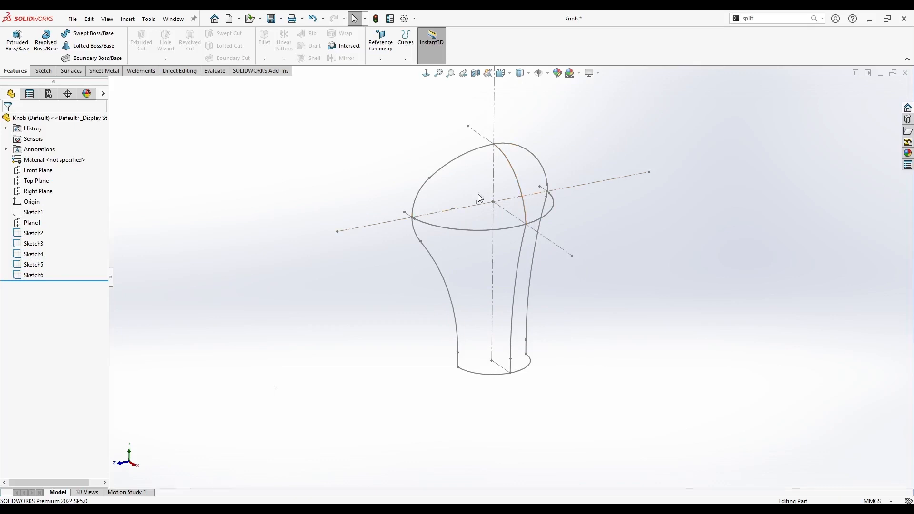
pyautogui.moveTo(481, 199)
pyautogui.mouseDown(button='middle')
pyautogui.moveTo(443, 137)
pyautogui.moveTo(446, 192)
pyautogui.moveTo(490, 261)
pyautogui.moveTo(478, 247)
pyautogui.moveTo(448, 242)
pyautogui.mouseUp(button='middle')
pyautogui.press('f')
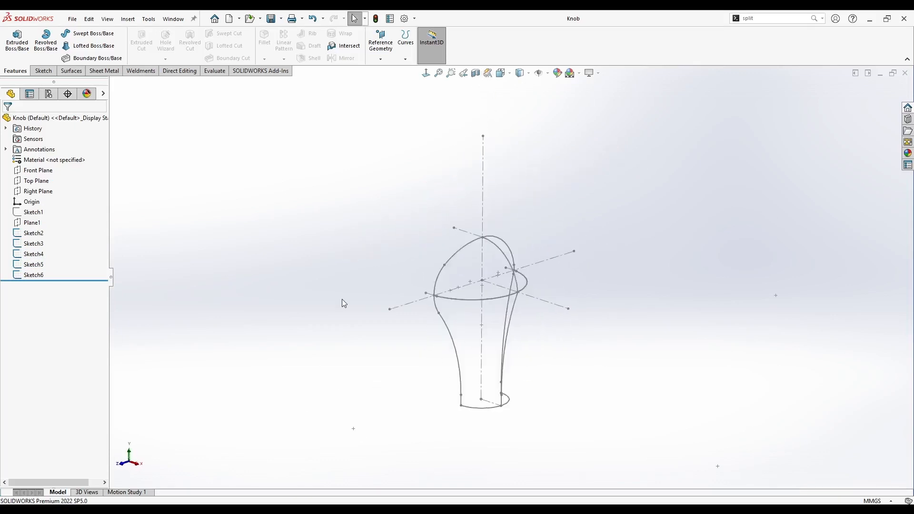
pyautogui.scroll(-3, 481, 402)
pyautogui.moveTo(513, 337); pyautogui.dragTo(495, 342, button='middle')
pyautogui.moveTo(459, 222)
pyautogui.mouseDown(button='middle')
pyautogui.moveTo(473, 178)
pyautogui.moveTo(496, 221)
pyautogui.mouseUp(button='middle')
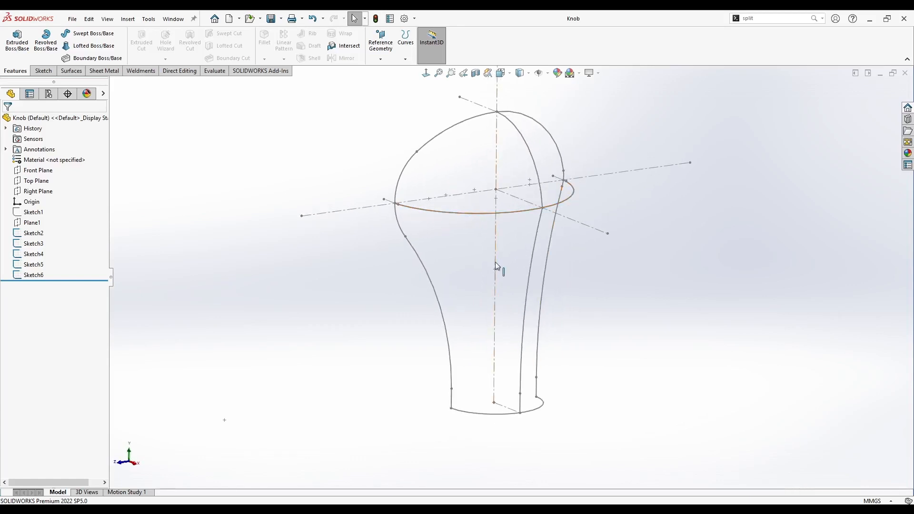
pyautogui.moveTo(496, 267)
pyautogui.mouseDown(button='middle')
pyautogui.moveTo(457, 330)
pyautogui.moveTo(454, 303)
pyautogui.moveTo(409, 319)
pyautogui.mouseUp(button='middle')
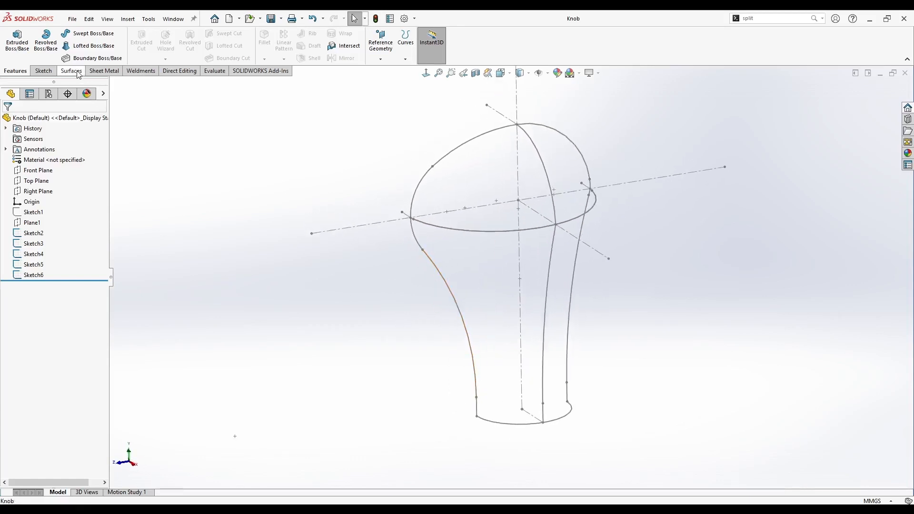
pyautogui.click(71, 71)
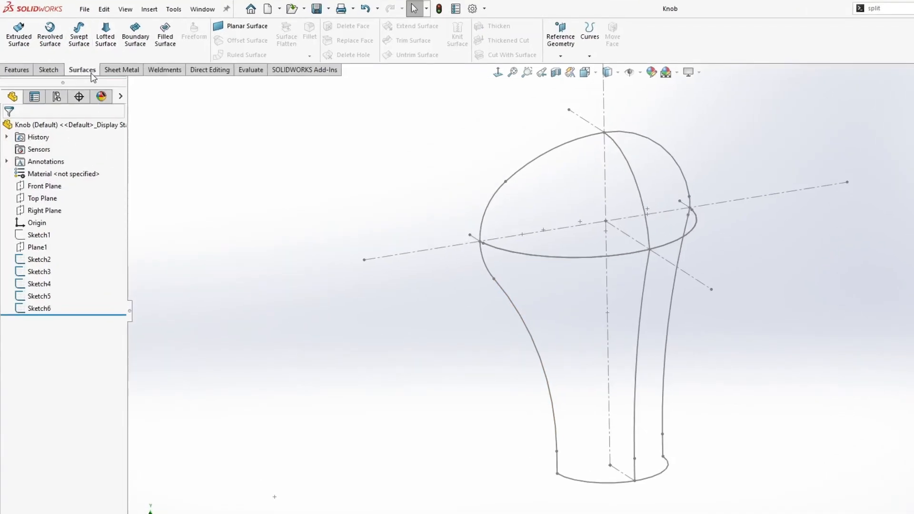
pyautogui.click(105, 34)
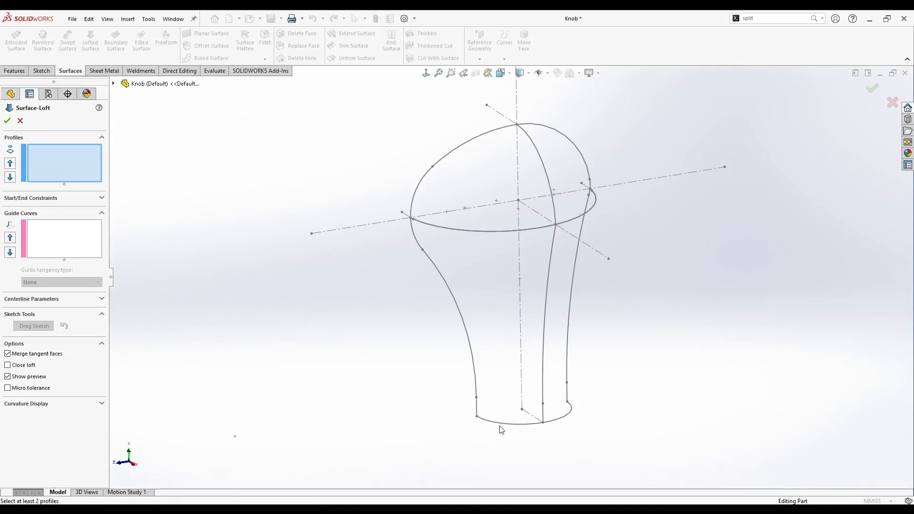
pyautogui.moveTo(502, 430); pyautogui.dragTo(508, 416, button='middle')
pyautogui.click(509, 413)
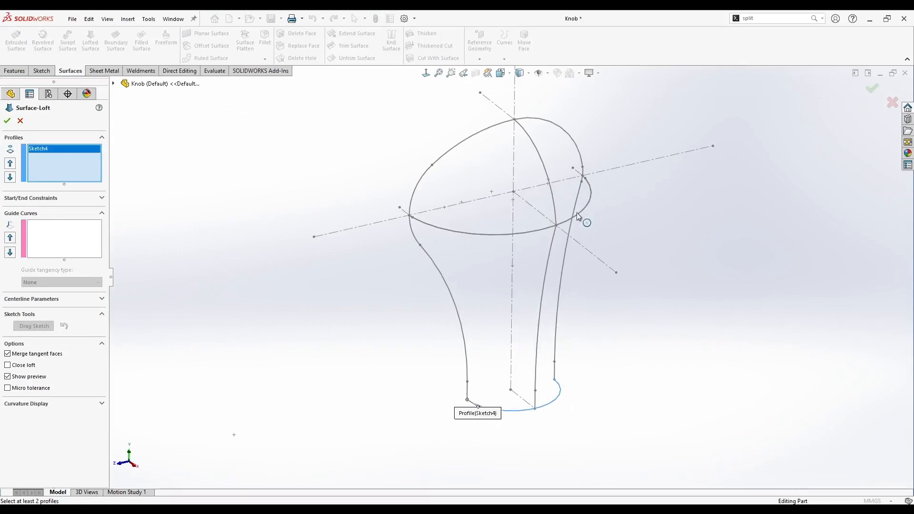
pyautogui.scroll(-4, 576, 213)
pyautogui.rightClick(71, 162)
pyautogui.click(99, 181)
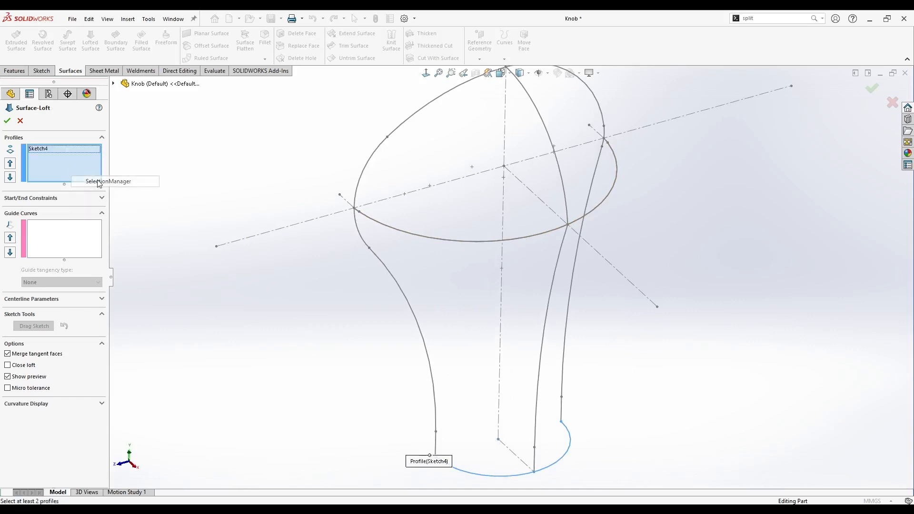
pyautogui.scroll(-3, 429, 216)
pyautogui.click(676, 224)
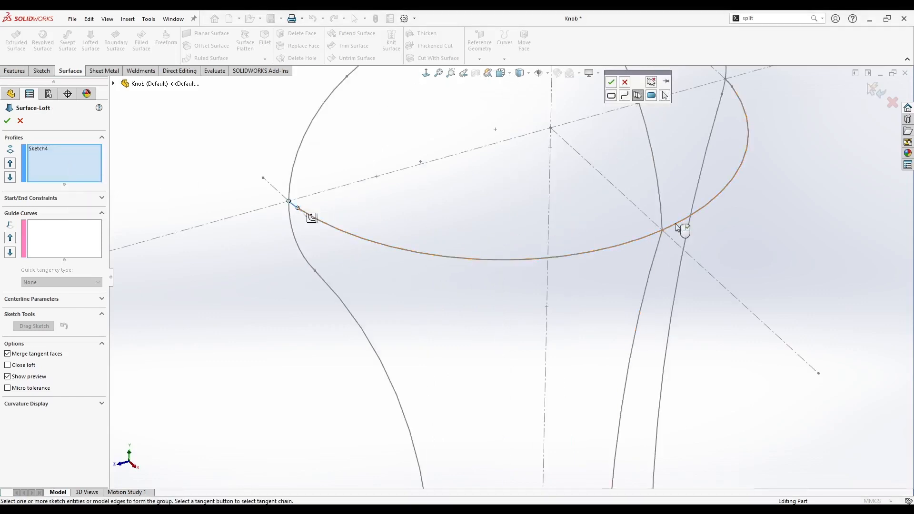
pyautogui.scroll(4, 676, 224)
pyautogui.scroll(-5, 608, 238)
pyautogui.scroll(1, 384, 249)
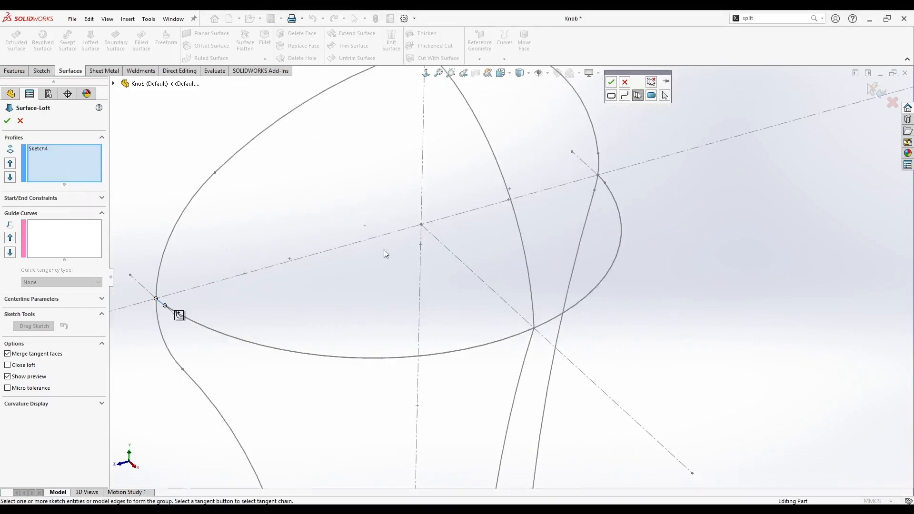
pyautogui.click(193, 323)
pyautogui.scroll(-3, 612, 169)
pyautogui.click(591, 190)
pyautogui.scroll(3, 450, 290)
pyautogui.moveTo(471, 413); pyautogui.dragTo(487, 376, button='middle')
pyautogui.scroll(3, 465, 369)
pyautogui.scroll(-1, 423, 367)
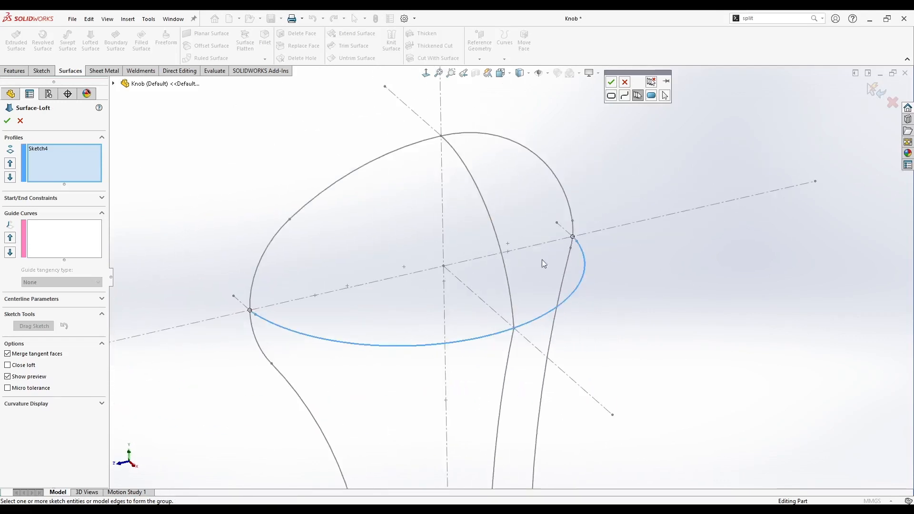
pyautogui.click(20, 121)
# Step: Hide Sketch2, and open Sketch6 to check its split cross-section curve before exiting it
pyautogui.click(42, 234)
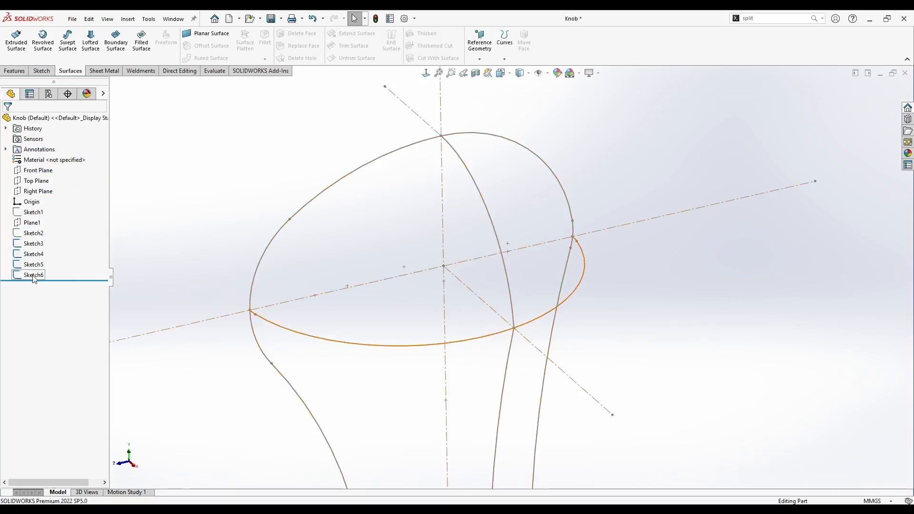
pyautogui.click(34, 279)
pyautogui.click(44, 244)
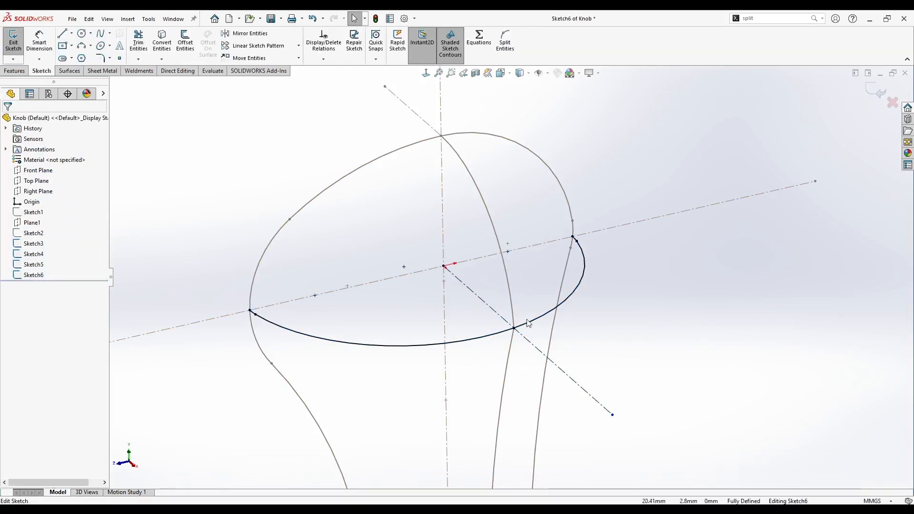
pyautogui.click(874, 92)
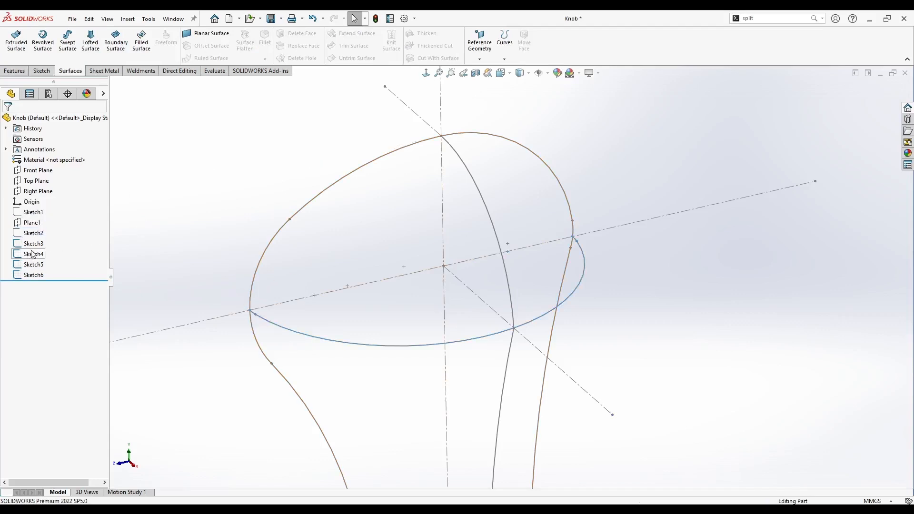
# Step: Start a lofted surface with the base arc of Sketch4 as its first profile
pyautogui.click(91, 40)
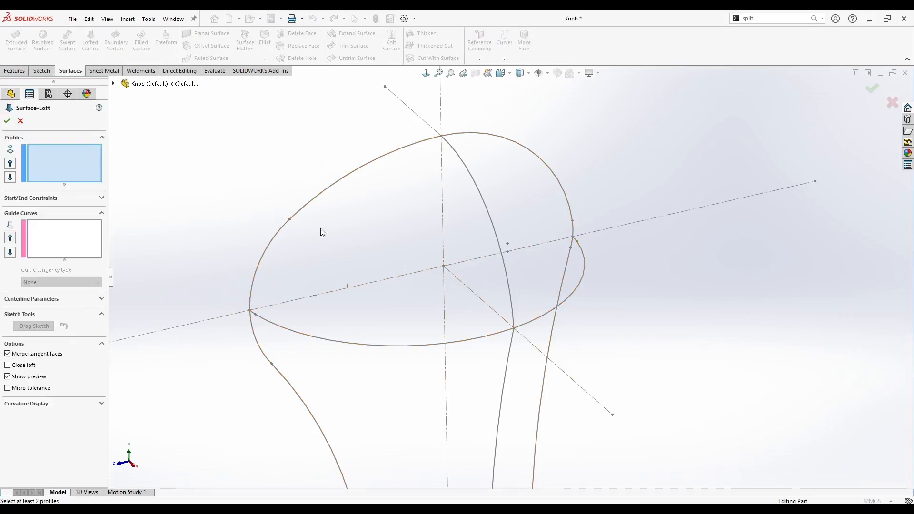
pyautogui.scroll(5, 510, 277)
pyautogui.scroll(-3, 483, 446)
pyautogui.click(481, 413)
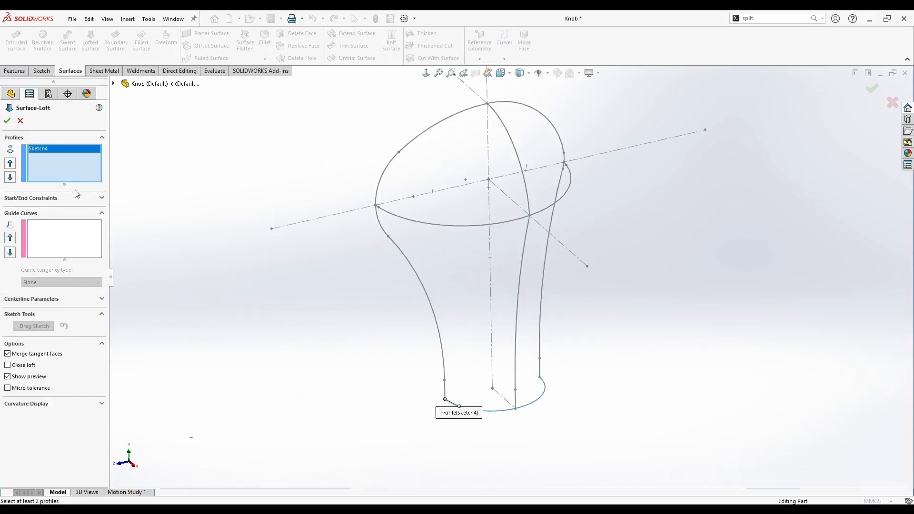
# Step: Add both segments of the Sketch6 cross-section as an open group for the second loft profile, using SelectionManager
pyautogui.rightClick(74, 175)
pyautogui.click(111, 190)
pyautogui.scroll(-3, 261, 203)
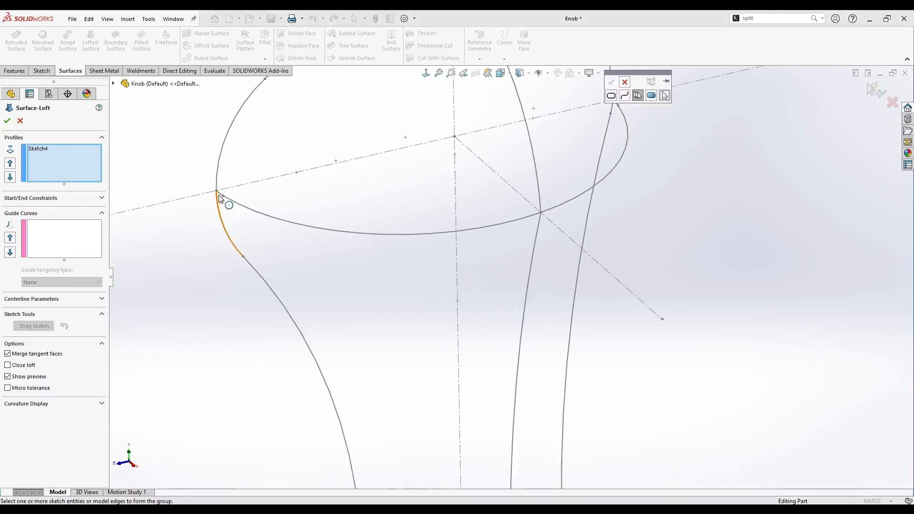
pyautogui.click(242, 206)
pyautogui.scroll(1, 408, 227)
pyautogui.scroll(-2, 578, 174)
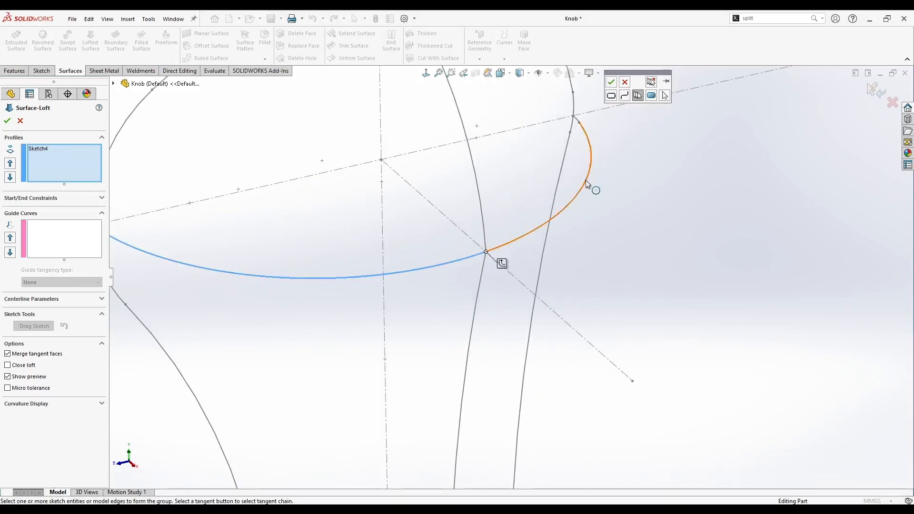
pyautogui.click(589, 184)
pyautogui.scroll(4, 572, 200)
pyautogui.rightClick(421, 300)
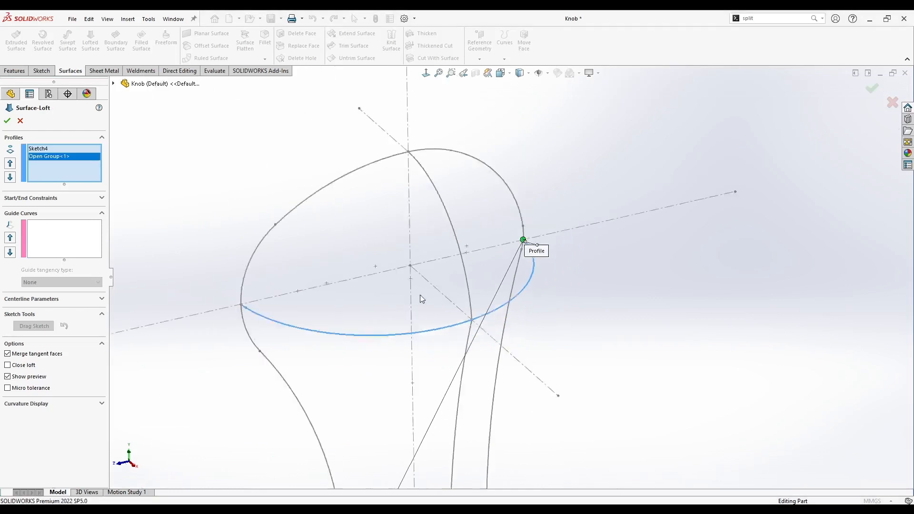
# Step: Add the wider side's lower edge of the side profile, from base to middle cross-section, as an open-group guide curve
pyautogui.scroll(1, 420, 295)
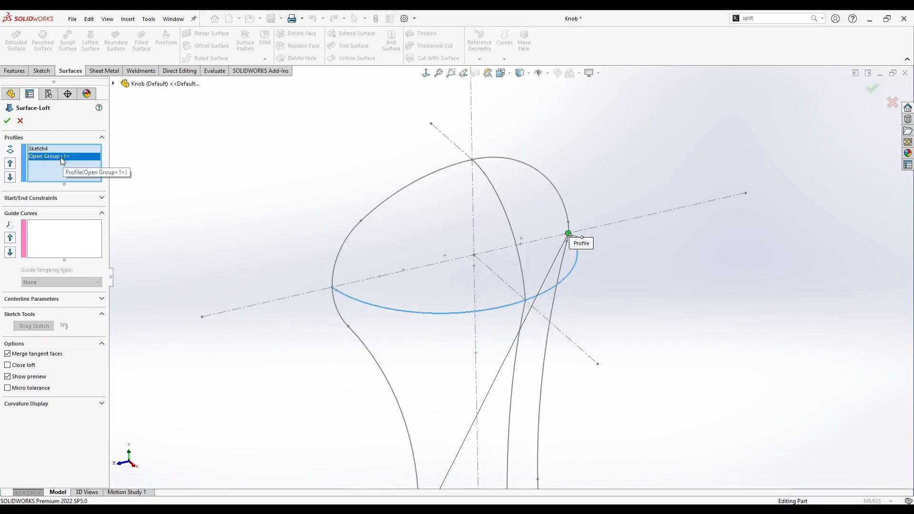
pyautogui.scroll(2, 484, 341)
pyautogui.scroll(-2, 508, 371)
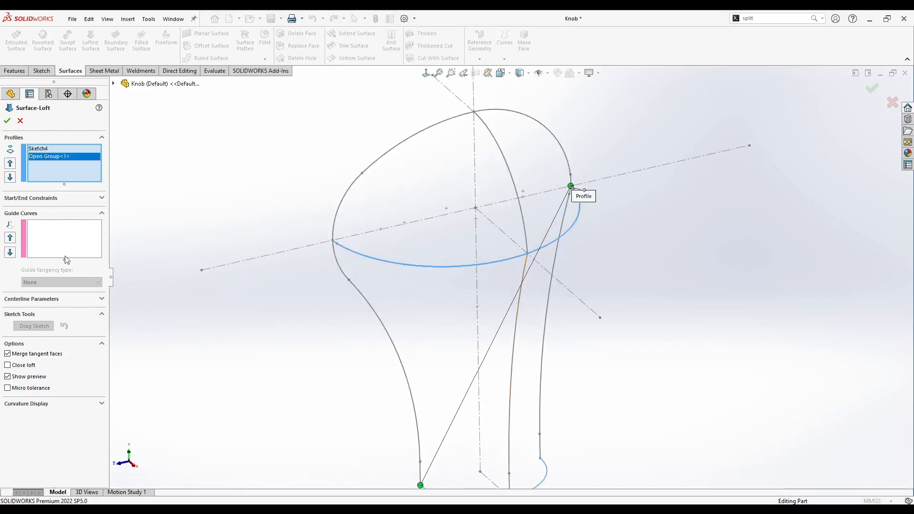
pyautogui.scroll(3, 539, 250)
pyautogui.scroll(-3, 500, 346)
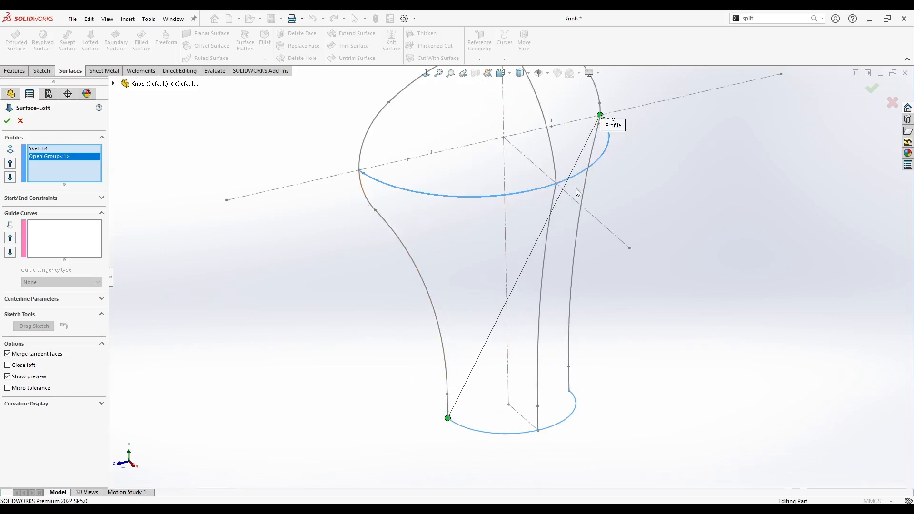
pyautogui.rightClick(42, 230)
pyautogui.click(82, 246)
pyautogui.click(447, 406)
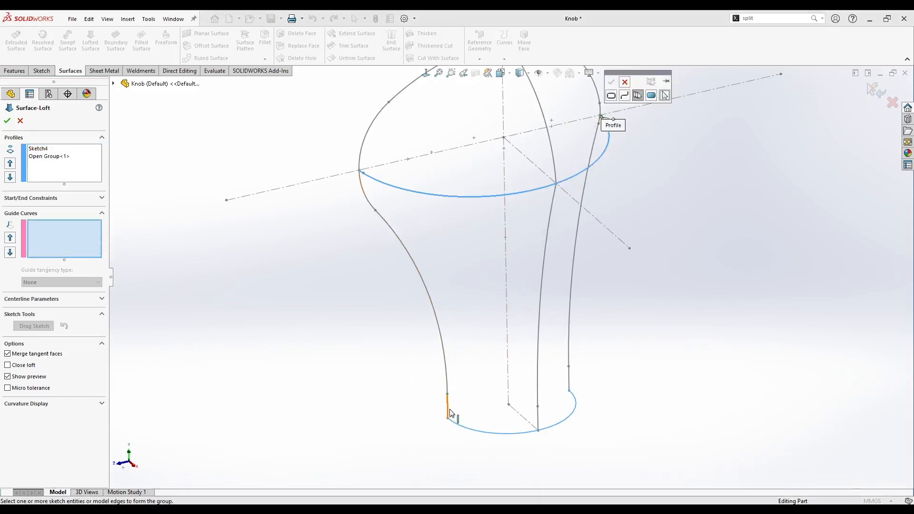
pyautogui.click(442, 349)
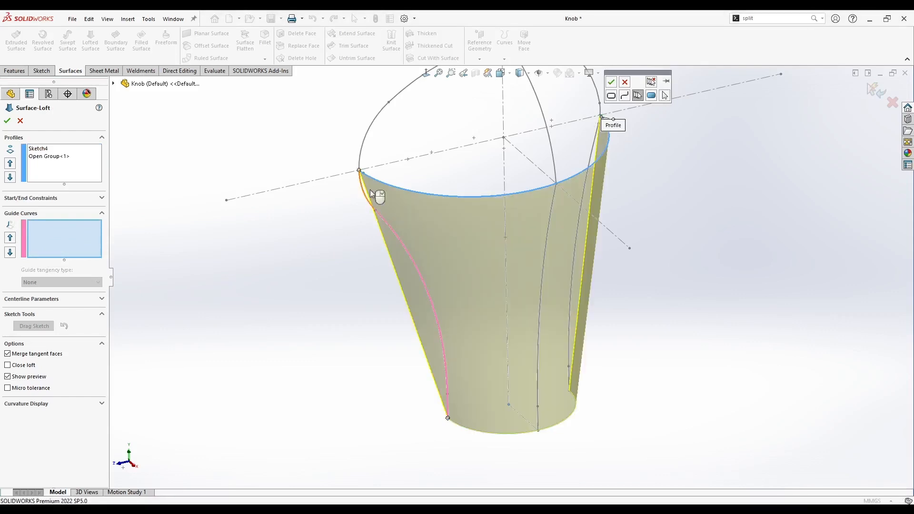
pyautogui.click(618, 81)
# Step: Select the front profile's short segment at the base for a second open-group guide curve, using SelectionManager
pyautogui.rightClick(64, 266)
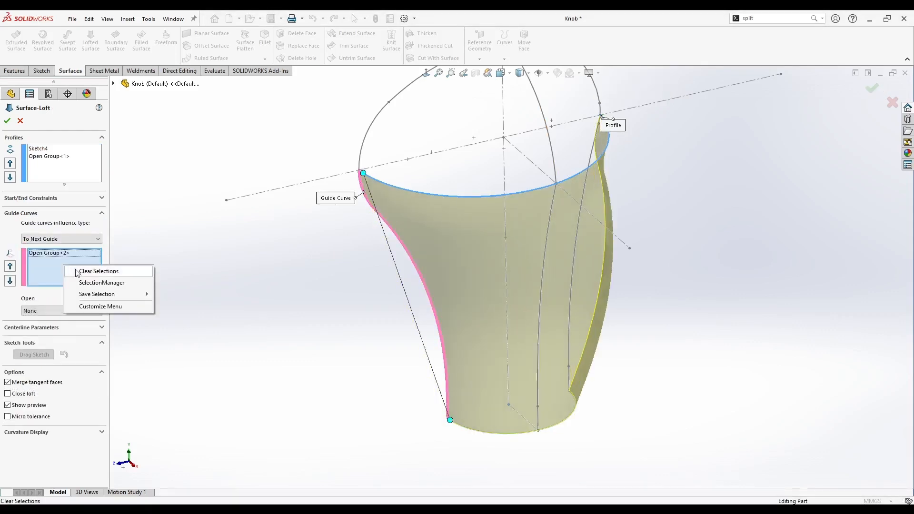
pyautogui.click(98, 282)
pyautogui.click(538, 419)
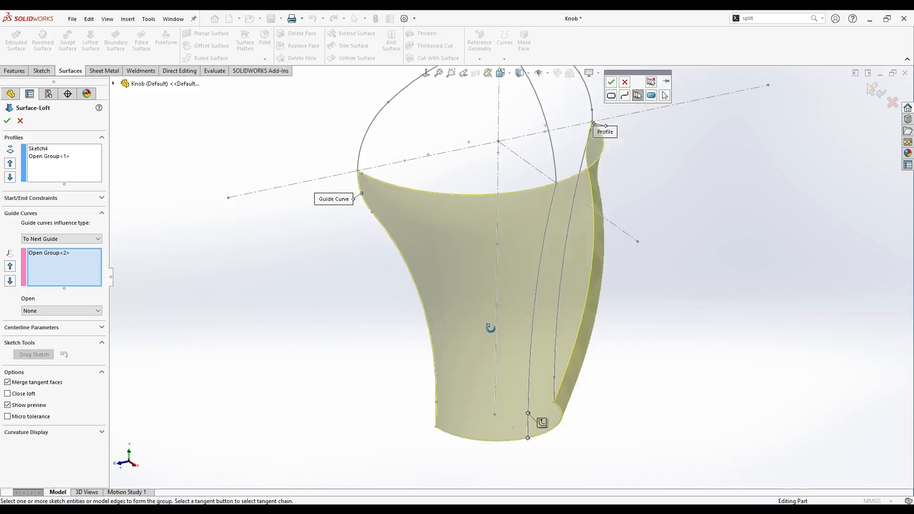
# Step: Add the neck's middle side curve and rear curve as the second and third guide curves of the surface loft
pyautogui.click(544, 278)
pyautogui.click(615, 83)
pyautogui.moveTo(524, 281); pyautogui.dragTo(441, 284, button='middle')
pyautogui.rightClick(60, 271)
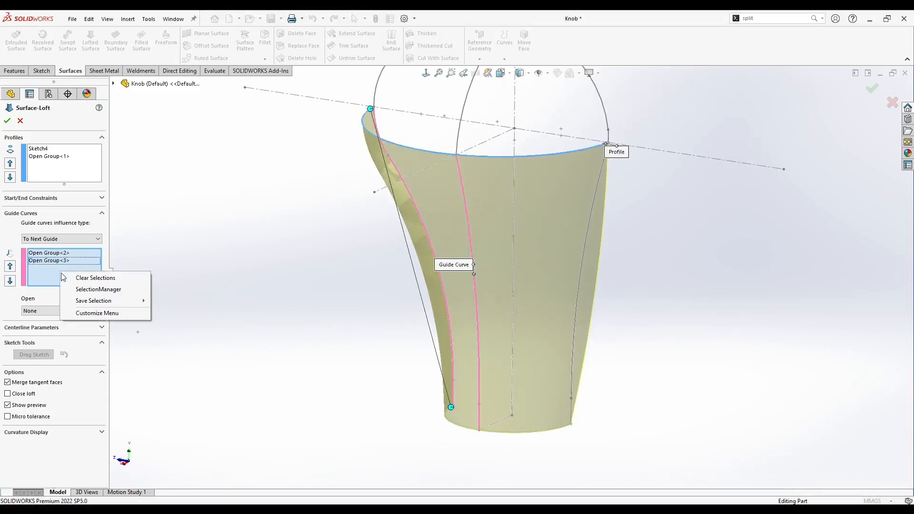
pyautogui.click(98, 289)
pyautogui.click(571, 411)
pyautogui.click(573, 369)
pyautogui.scroll(-5, 612, 146)
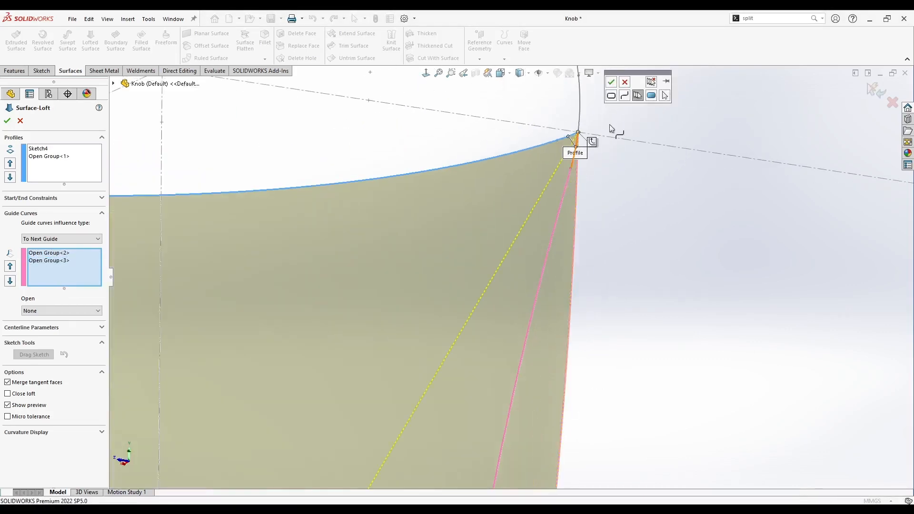
pyautogui.click(611, 82)
# Step: Check the loft preview with its three guide curves and accept the lofted surface
pyautogui.scroll(3, 508, 277)
pyautogui.scroll(5, 425, 357)
pyautogui.moveTo(424, 356); pyautogui.dragTo(478, 390, button='middle')
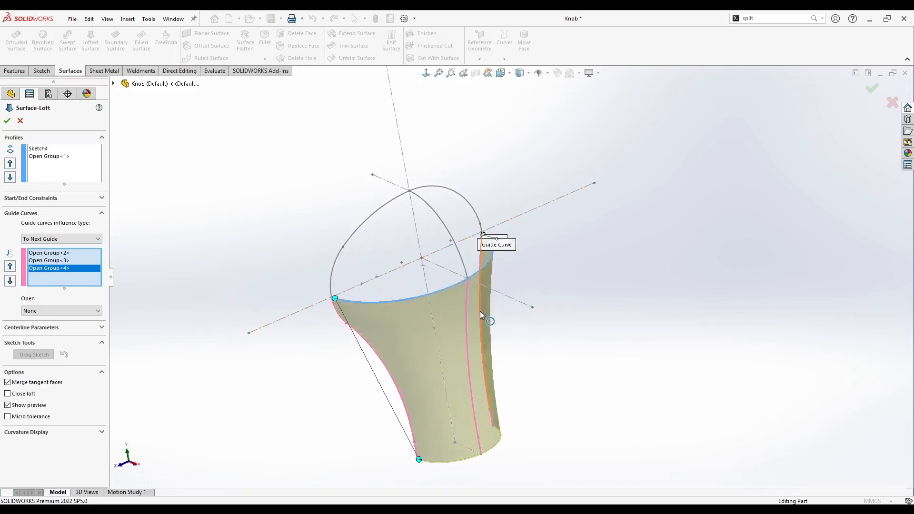
pyautogui.moveTo(480, 310); pyautogui.dragTo(516, 321, button='middle')
pyautogui.moveTo(428, 389); pyautogui.dragTo(334, 419, button='middle')
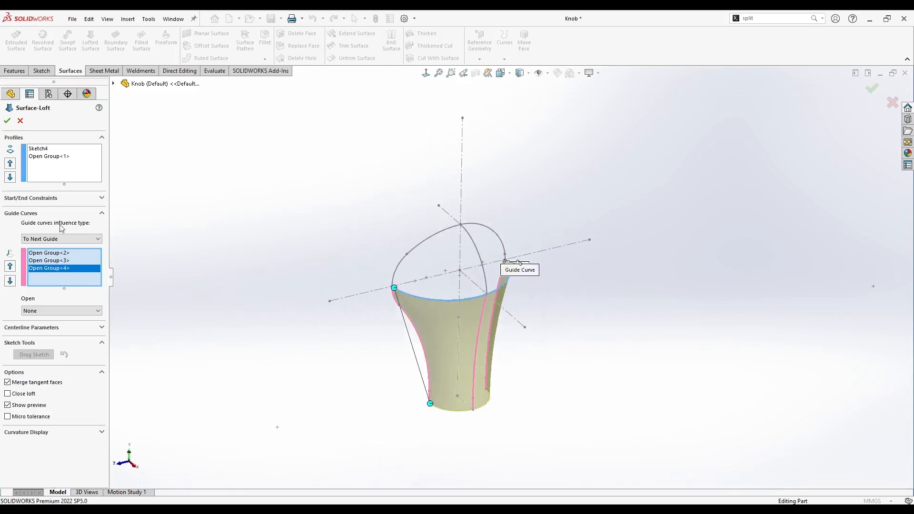
pyautogui.click(7, 120)
# Step: Examine the lofted neck and the open dome curves above it from several angles, including the Right view
pyautogui.moveTo(296, 310); pyautogui.dragTo(339, 333, button='middle')
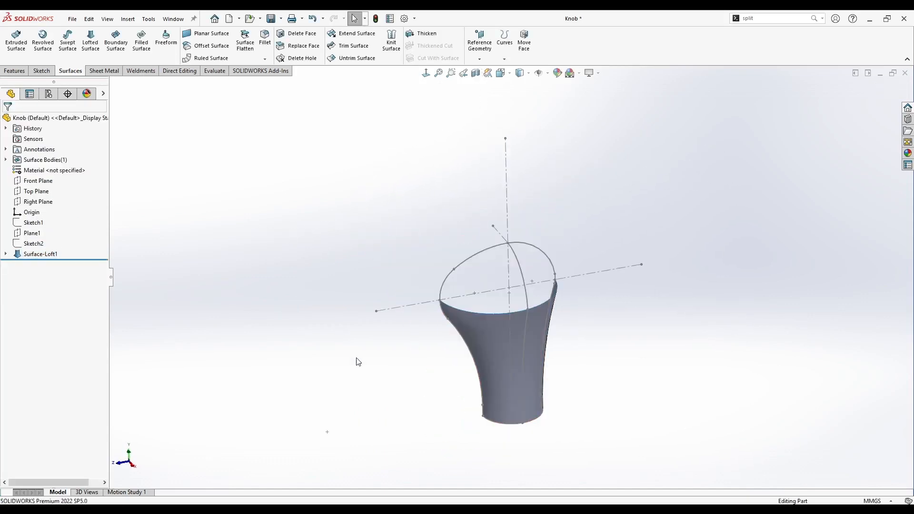
pyautogui.scroll(-5, 475, 282)
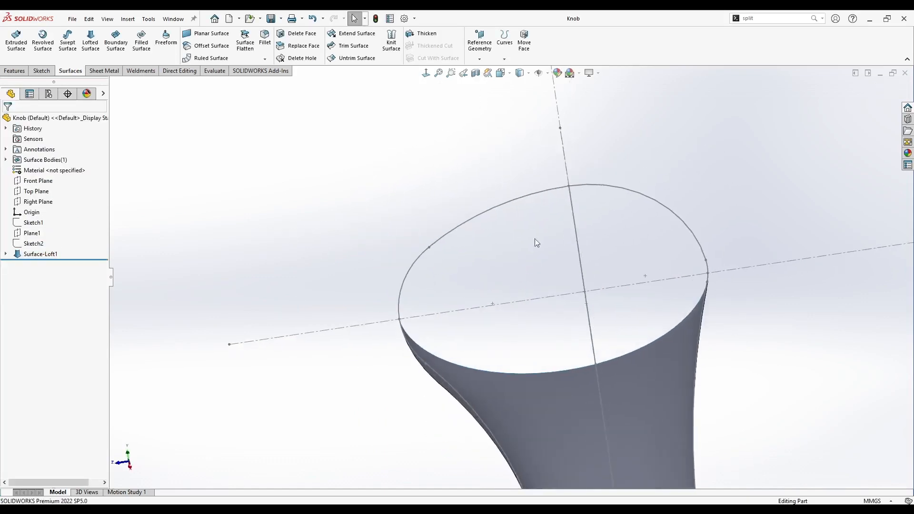
pyautogui.moveTo(522, 281); pyautogui.dragTo(529, 253, button='middle')
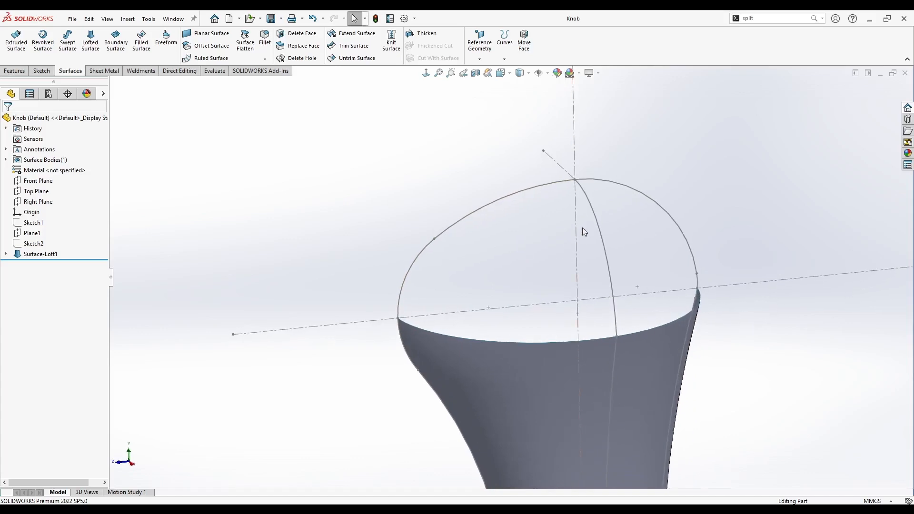
pyautogui.scroll(2, 582, 228)
pyautogui.moveTo(552, 319); pyautogui.dragTo(544, 297, button='middle')
pyautogui.press('space')
pyautogui.click(367, 325)
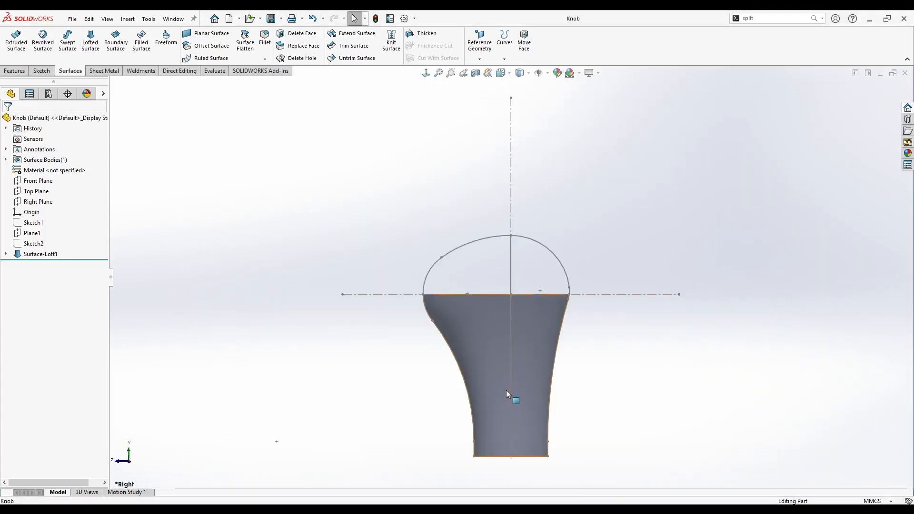
pyautogui.scroll(-3, 496, 263)
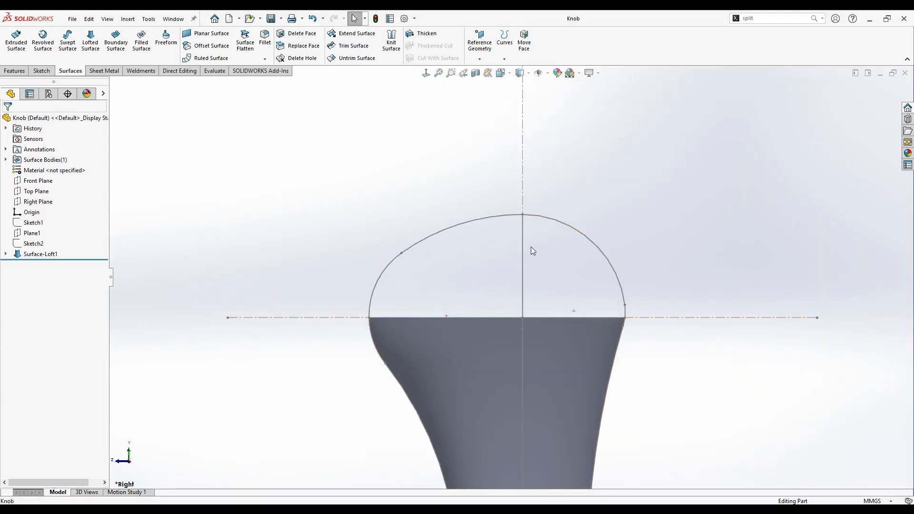
pyautogui.moveTo(591, 284); pyautogui.dragTo(496, 252, button='middle')
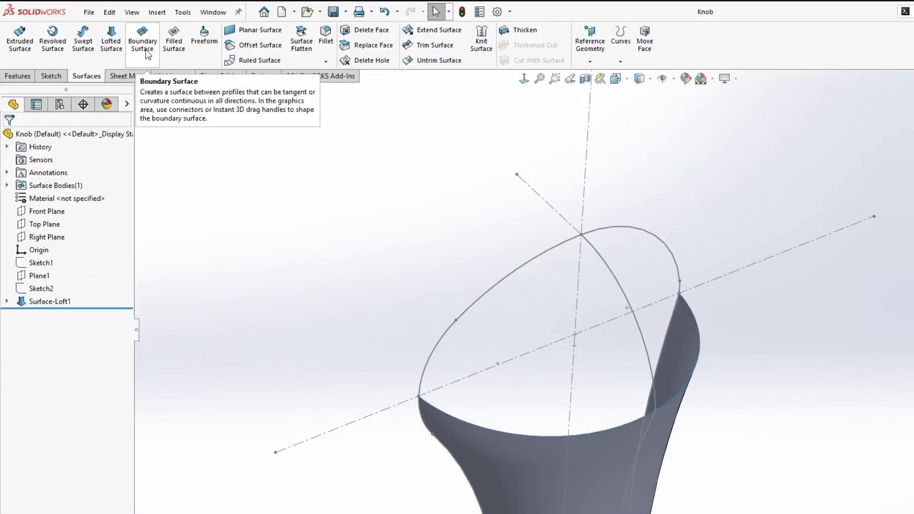
# Step: Start a Boundary Surface and use the front dome arc chain as the first Direction 1 profile
pyautogui.click(116, 41)
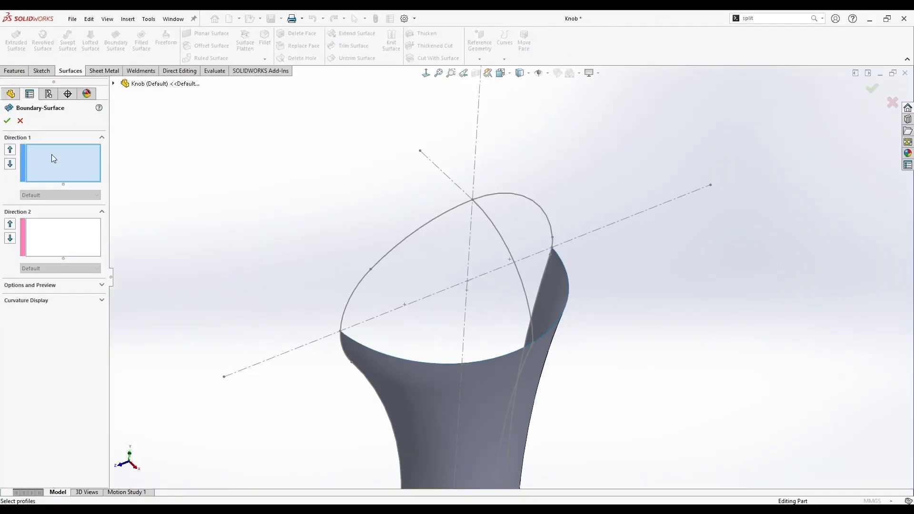
pyautogui.rightClick(63, 179)
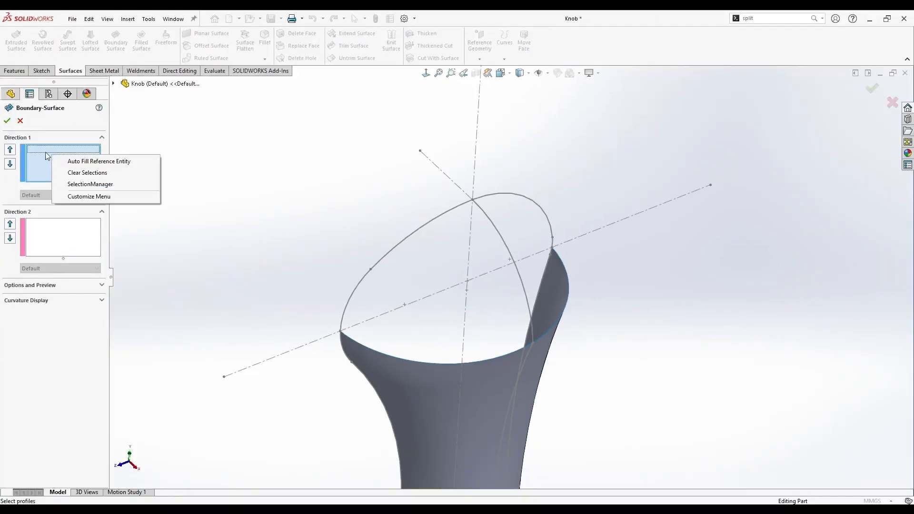
pyautogui.click(87, 184)
pyautogui.click(413, 233)
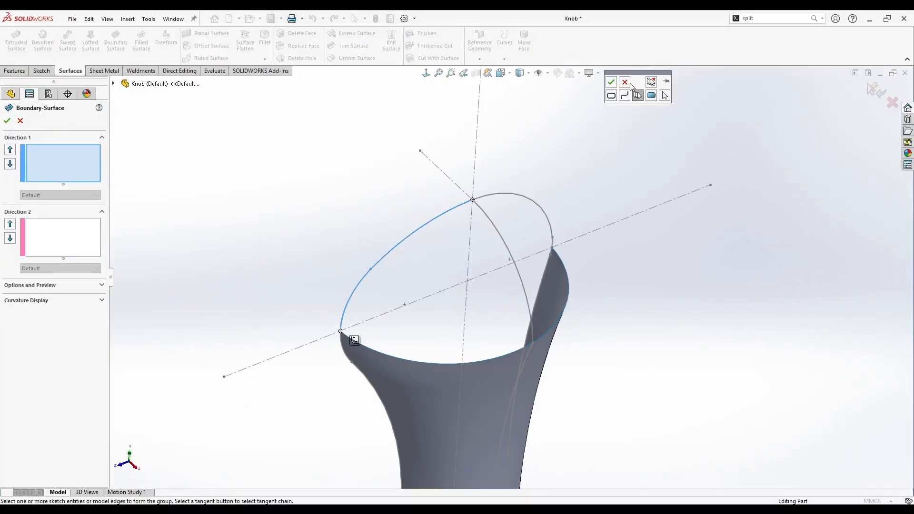
pyautogui.click(612, 82)
# Step: Hide the Surface-Loft1 body so the sketch curves can be selected for the next Direction 1 profile
pyautogui.rightClick(48, 168)
pyautogui.click(71, 200)
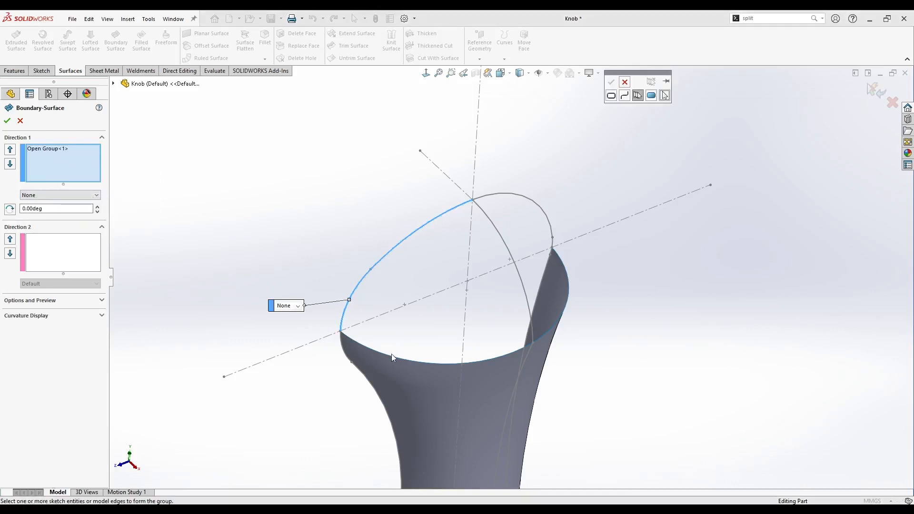
pyautogui.click(113, 83)
pyautogui.click(123, 126)
pyautogui.rightClick(159, 136)
pyautogui.click(189, 153)
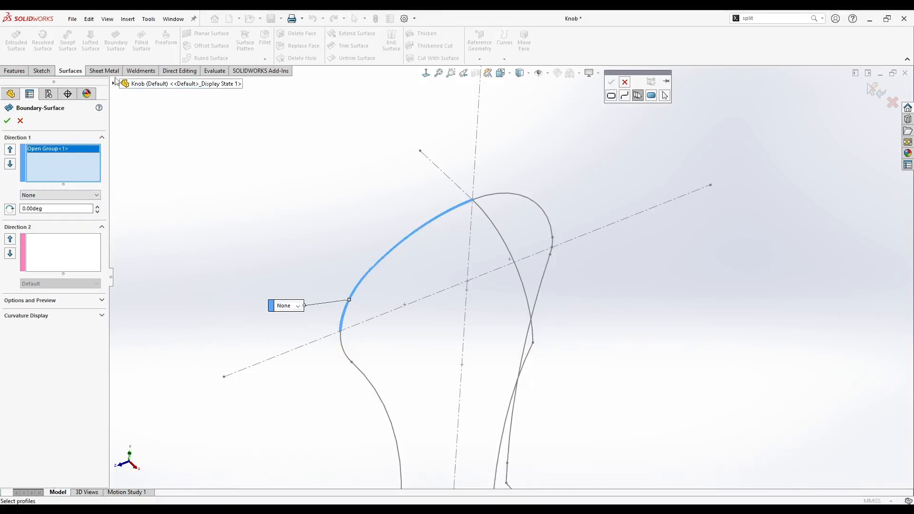
# Step: Show Sketch6, the rim sketch stored under the Surface-Loft1 feature
pyautogui.click(113, 84)
pyautogui.click(124, 230)
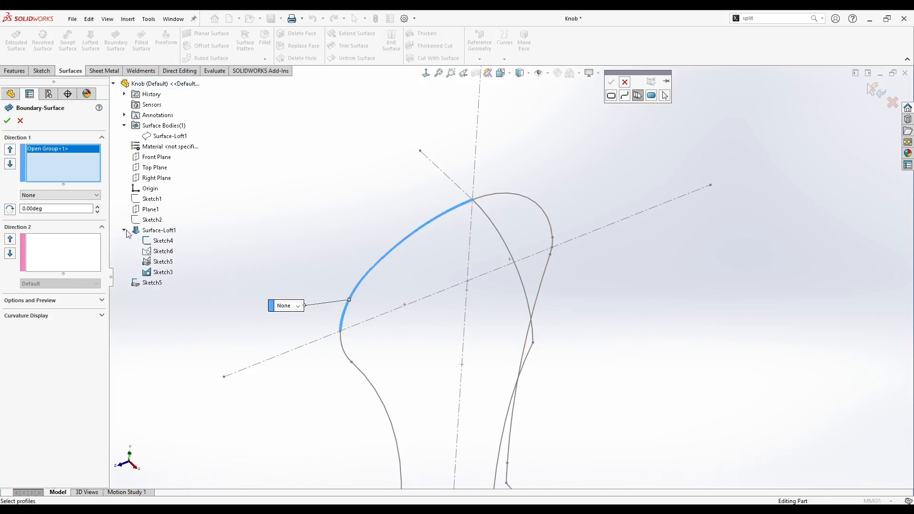
pyautogui.rightClick(162, 252)
pyautogui.click(184, 271)
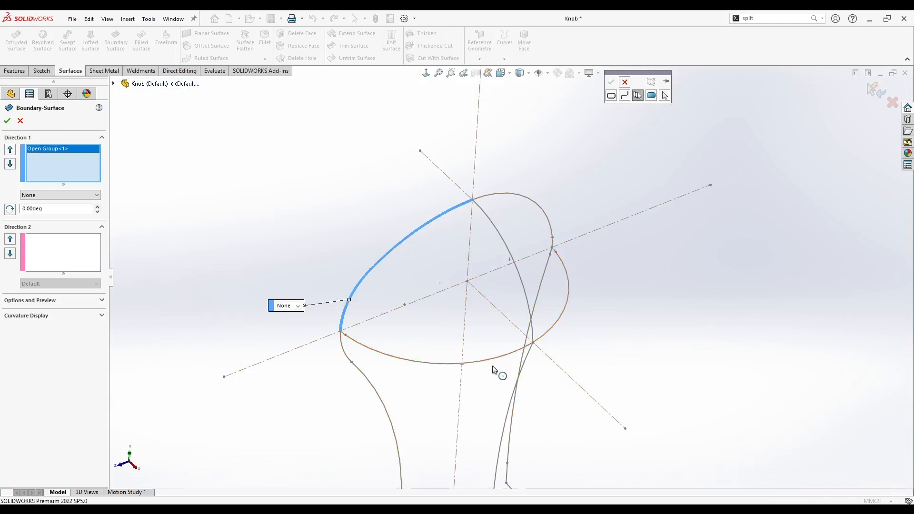
# Step: Add the front quarter of the rim curve as the second Direction 1 profile of the boundary surface
pyautogui.scroll(-3, 361, 341)
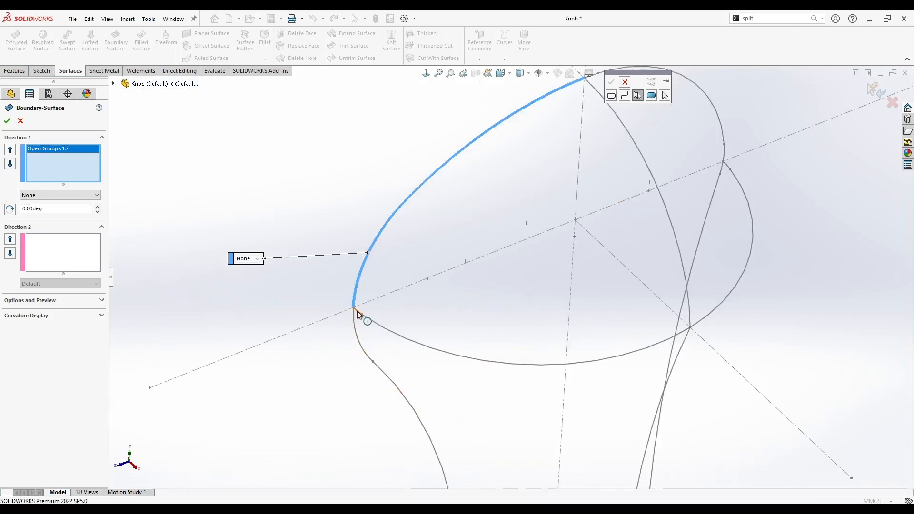
pyautogui.click(388, 332)
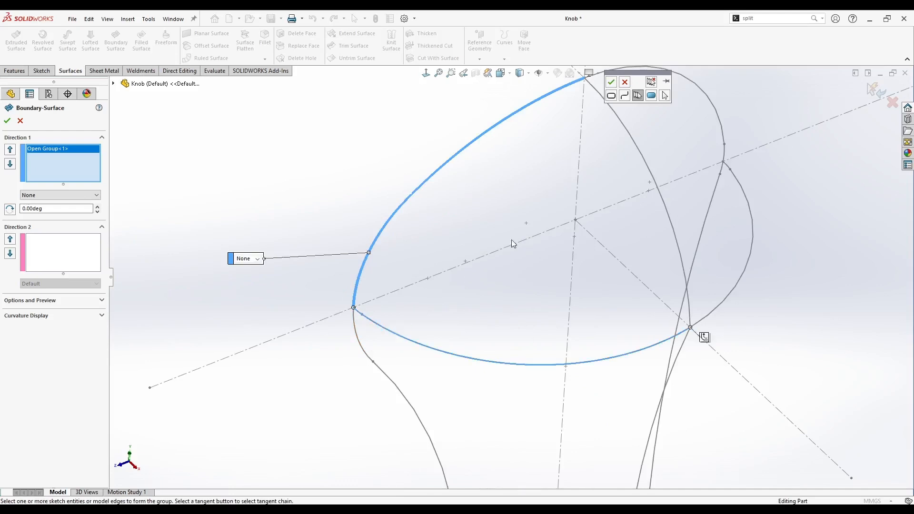
pyautogui.click(611, 81)
pyautogui.scroll(2, 511, 278)
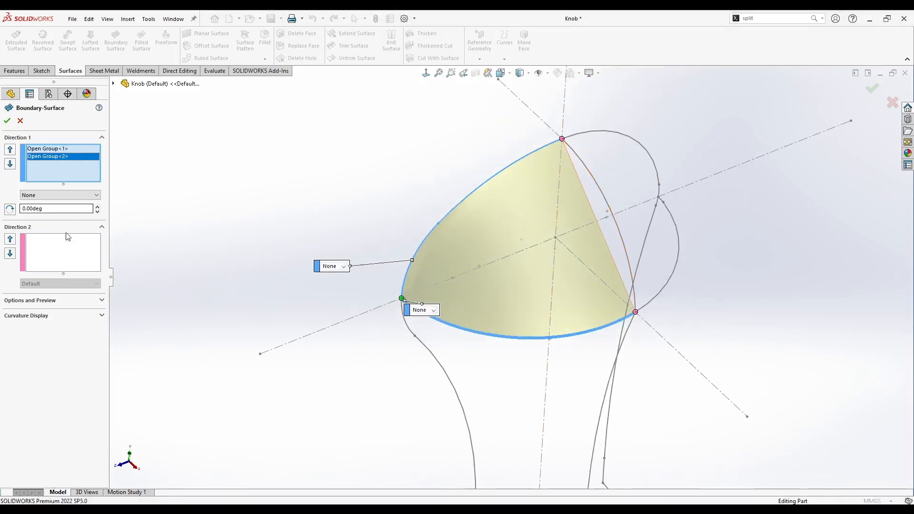
# Step: Add the dome's side arc as the Direction 2 curve and accept the front boundary surface
pyautogui.click(59, 249)
pyautogui.rightClick(58, 250)
pyautogui.click(84, 275)
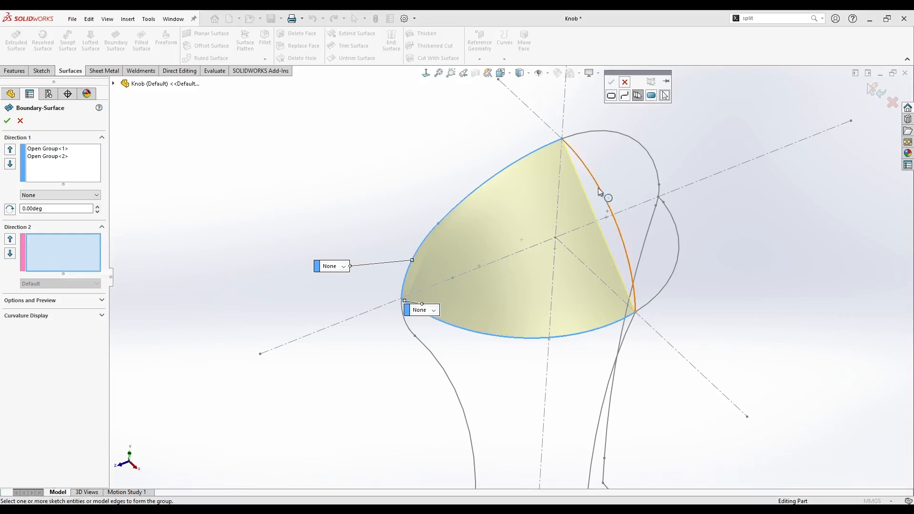
pyautogui.click(599, 188)
pyautogui.click(613, 82)
pyautogui.moveTo(577, 229); pyautogui.dragTo(543, 200, button='middle')
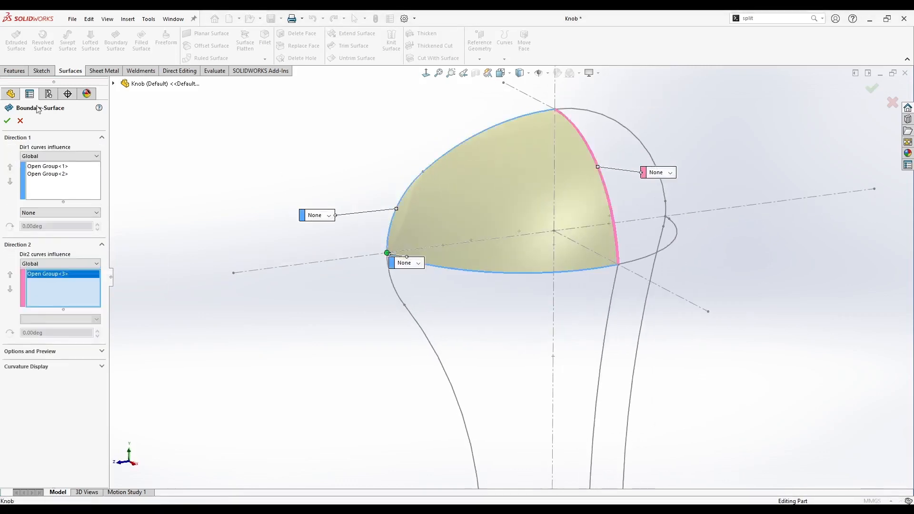
pyautogui.click(7, 122)
# Step: Start another Boundary Surface and use the rear dome arc chain as its first Direction 1 profile
pyautogui.moveTo(292, 188); pyautogui.dragTo(371, 156, button='middle')
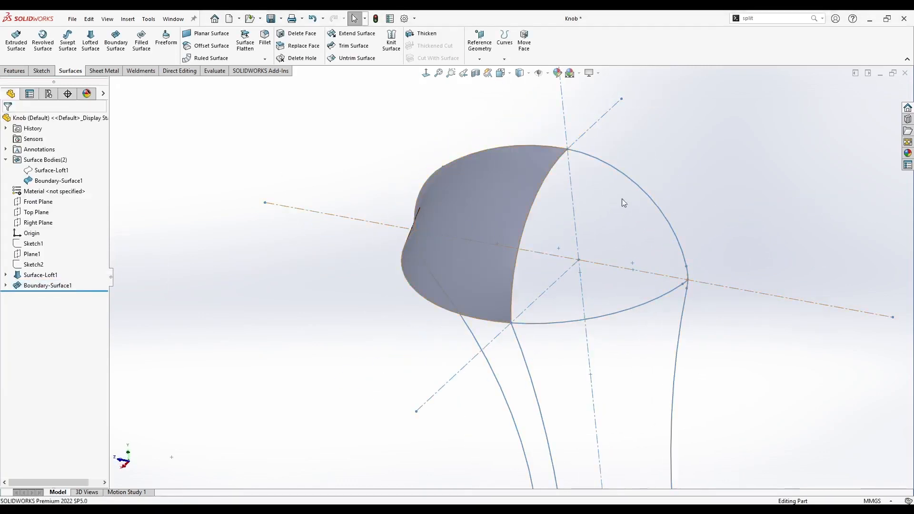
pyautogui.click(115, 40)
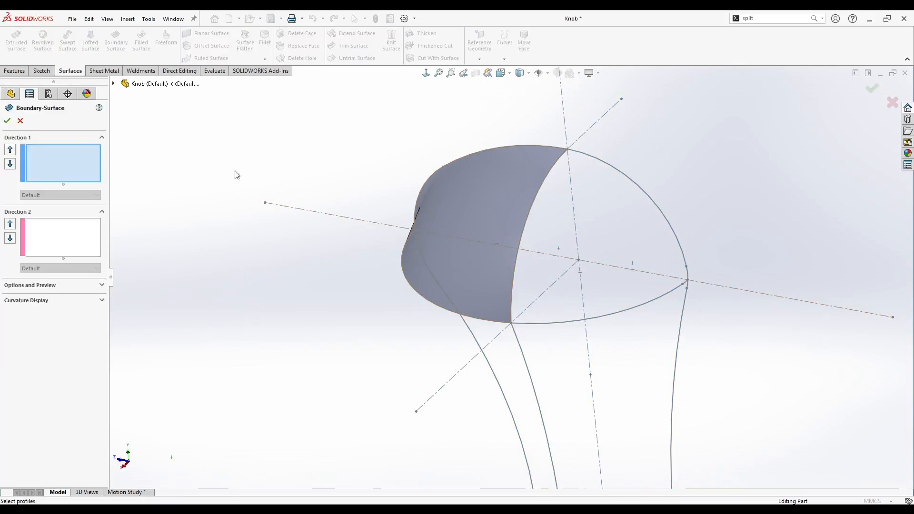
pyautogui.rightClick(60, 155)
pyautogui.click(93, 183)
pyautogui.click(608, 167)
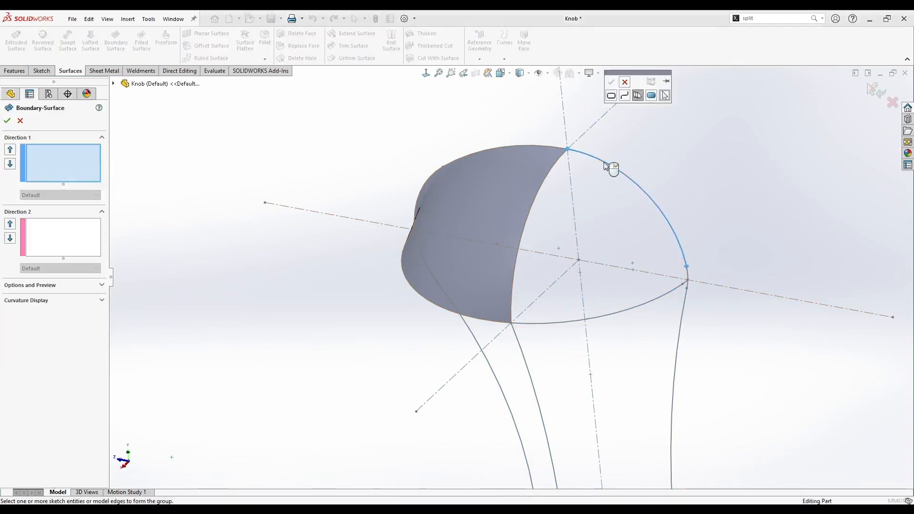
pyautogui.scroll(-3, 650, 265)
pyautogui.click(612, 83)
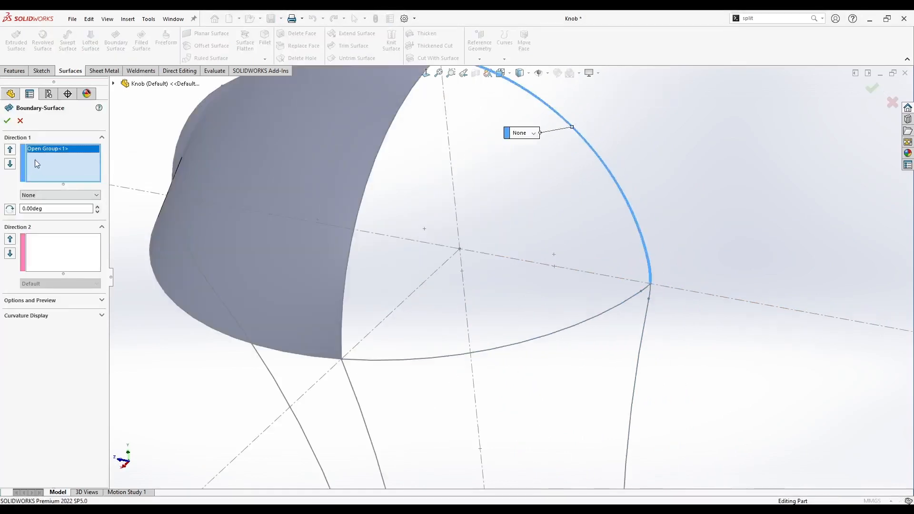
# Step: Add the rear quarter of the rim curve as the second Direction 1 profile
pyautogui.rightClick(35, 159)
pyautogui.click(71, 186)
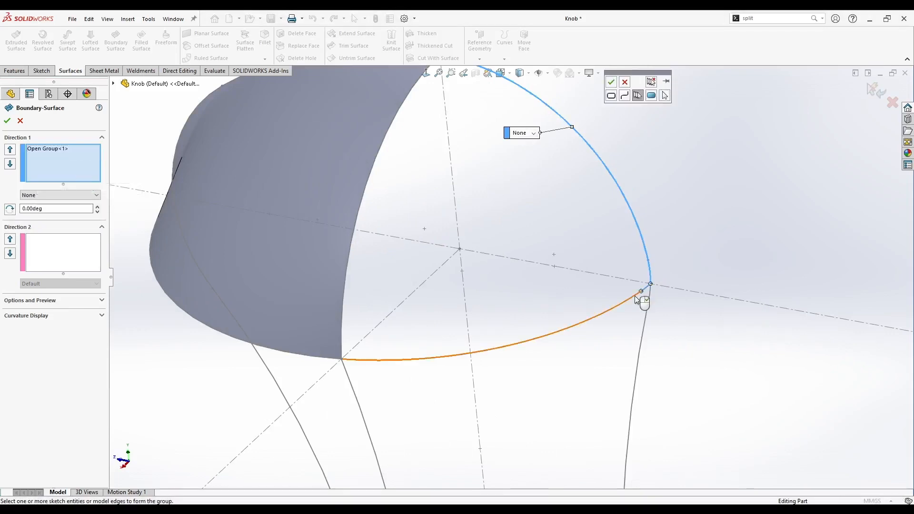
pyautogui.click(639, 298)
pyautogui.click(612, 82)
# Step: Use the shared side edge of the front dome surface as the Direction 2 curve and accept the rear boundary surface
pyautogui.click(39, 248)
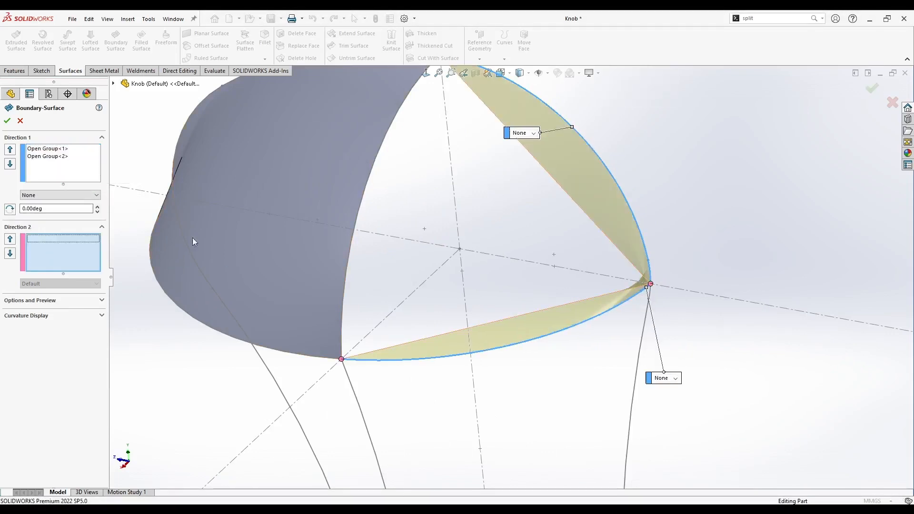
pyautogui.rightClick(45, 248)
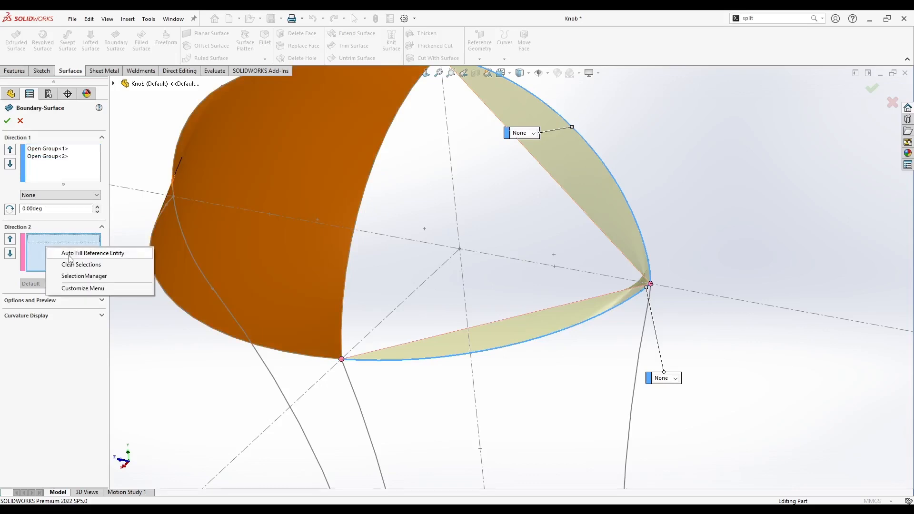
pyautogui.click(72, 276)
pyautogui.scroll(1, 384, 192)
pyautogui.scroll(-1, 384, 192)
pyautogui.click(472, 128)
pyautogui.rightClick(472, 128)
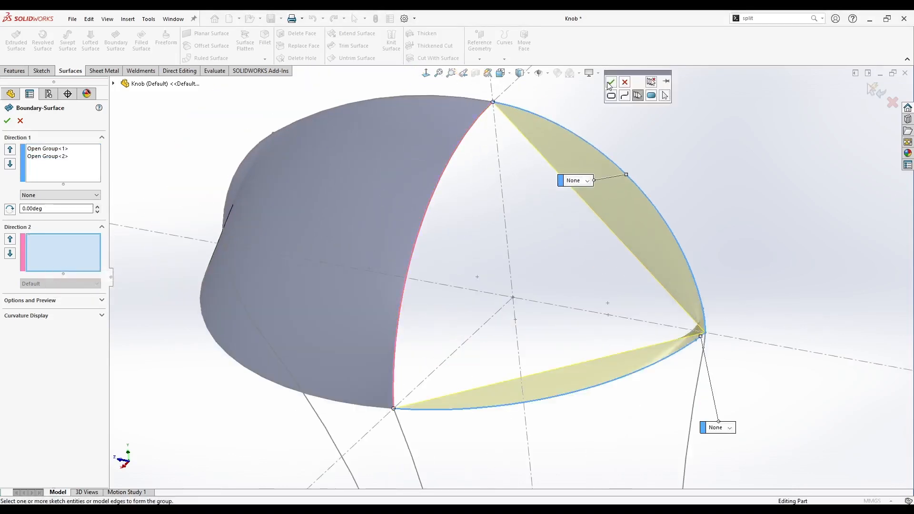
pyautogui.click(7, 121)
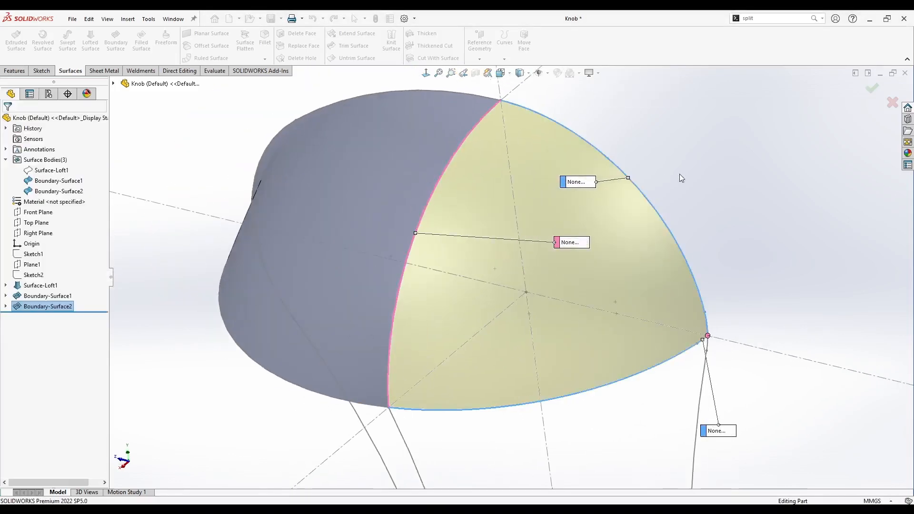
# Step: Show the Surface-Loft1 body and hide all sketches and reference items in the view
pyautogui.scroll(5, 512, 283)
pyautogui.rightClick(44, 174)
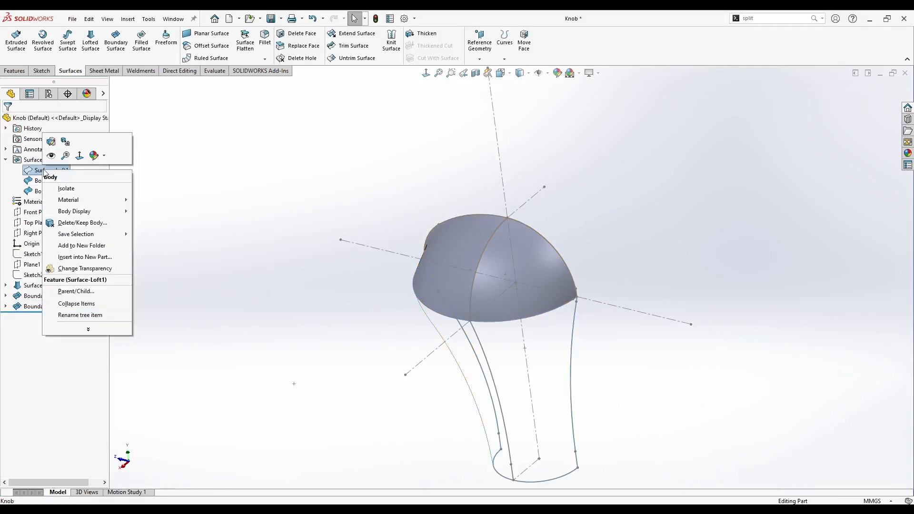
pyautogui.click(52, 139)
pyautogui.moveTo(261, 268); pyautogui.dragTo(415, 332, button='middle')
pyautogui.moveTo(343, 364); pyautogui.dragTo(471, 216, button='middle')
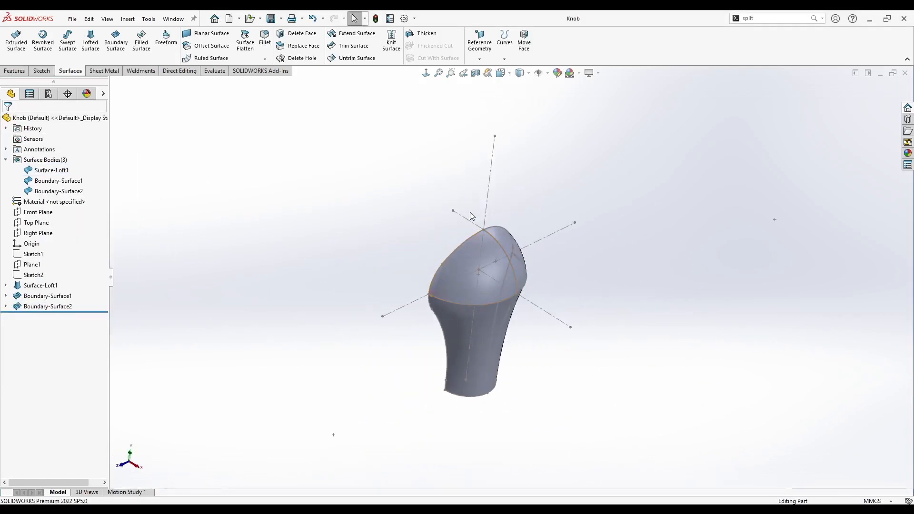
pyautogui.click(540, 75)
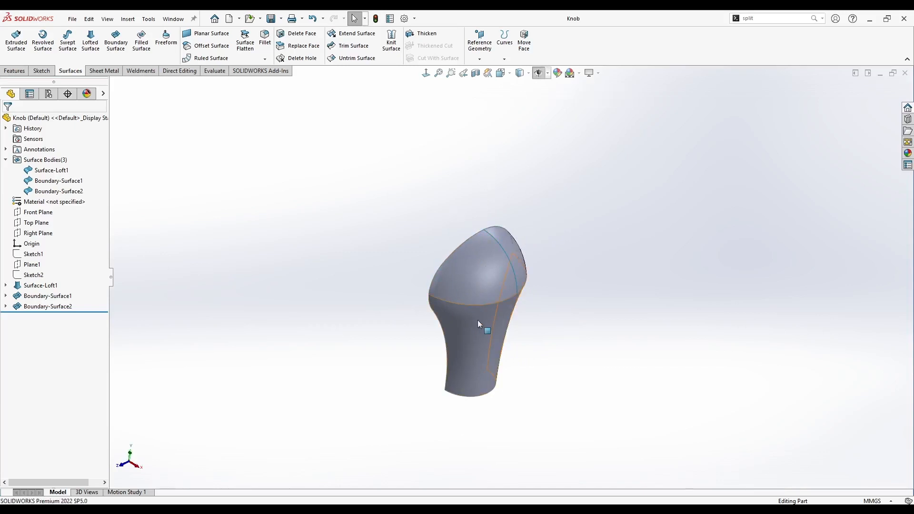
# Step: Mirror the Surface-Loft1, Boundary-Surface1 and Boundary-Surface2 bodies about the Right Plane without knitting the surfaces
pyautogui.click(39, 233)
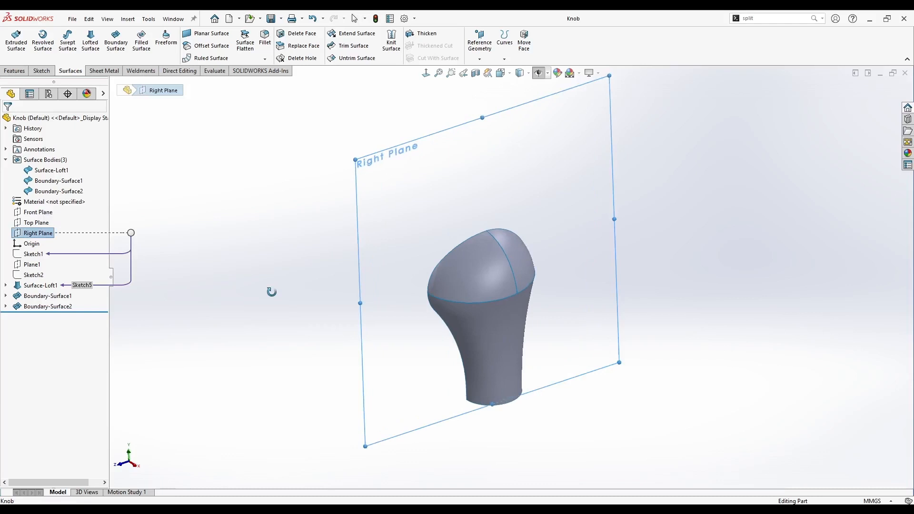
pyautogui.click(15, 71)
pyautogui.click(344, 58)
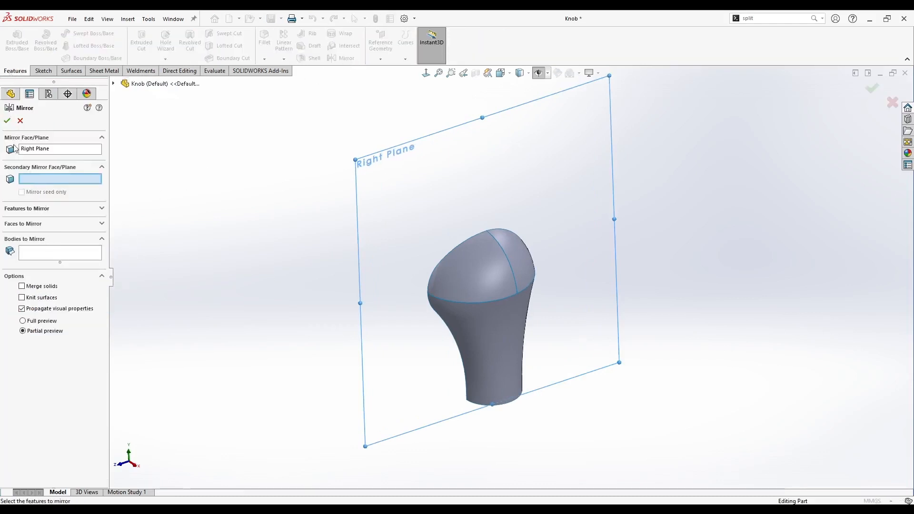
pyautogui.click(40, 258)
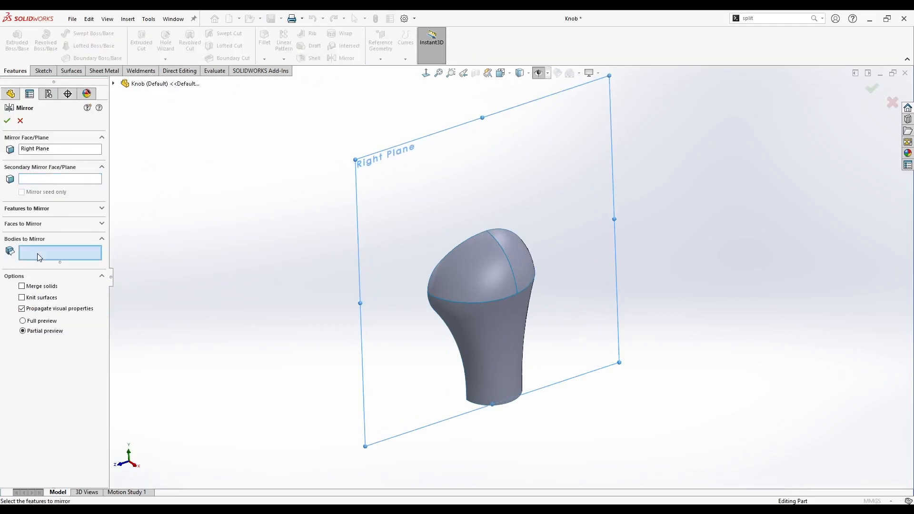
pyautogui.click(114, 84)
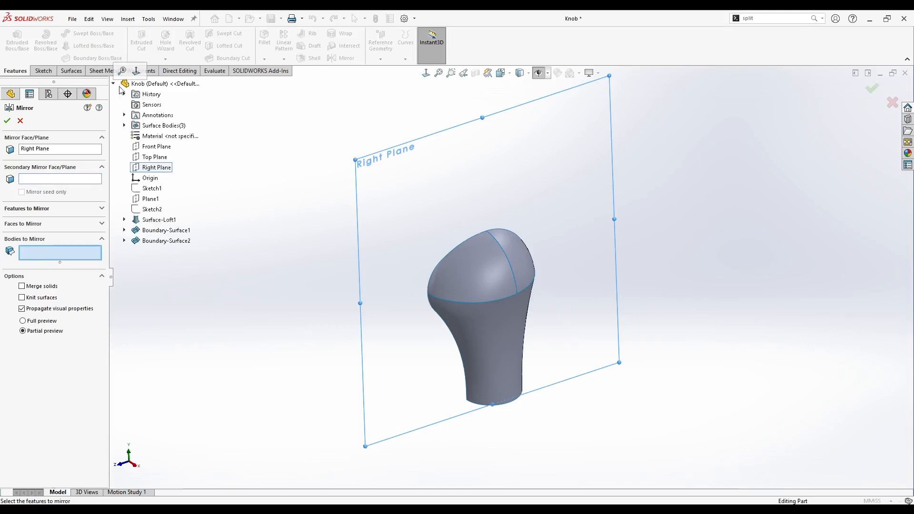
pyautogui.click(467, 295)
pyautogui.click(521, 254)
pyautogui.click(453, 363)
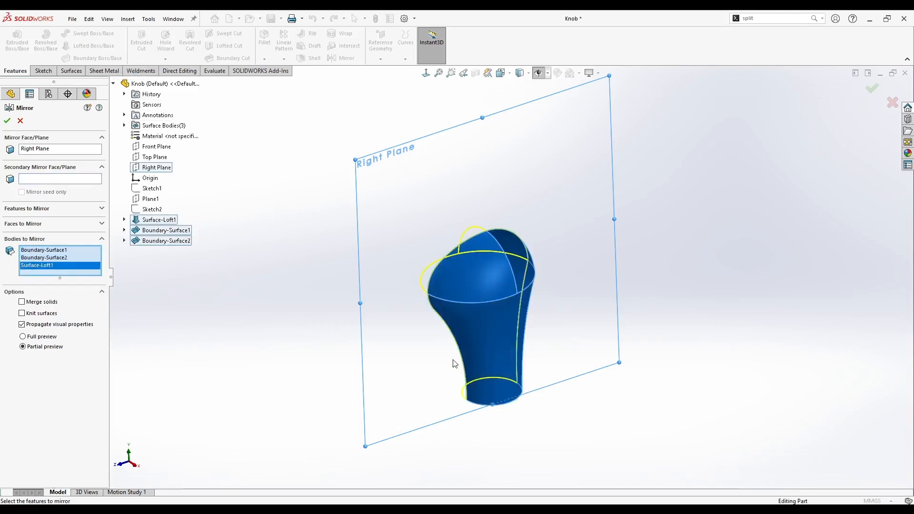
pyautogui.moveTo(453, 363); pyautogui.dragTo(572, 355, button='middle')
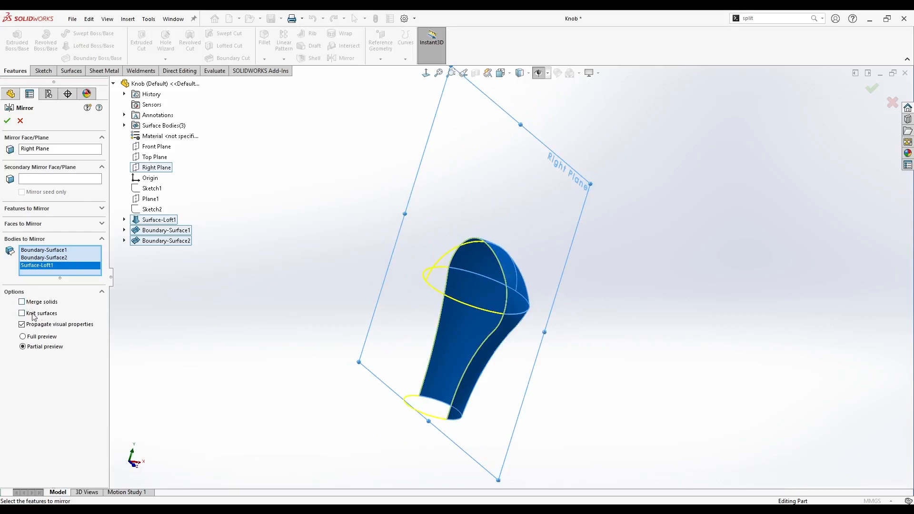
pyautogui.click(8, 120)
pyautogui.moveTo(380, 258); pyautogui.dragTo(429, 281, button='middle')
pyautogui.click(475, 72)
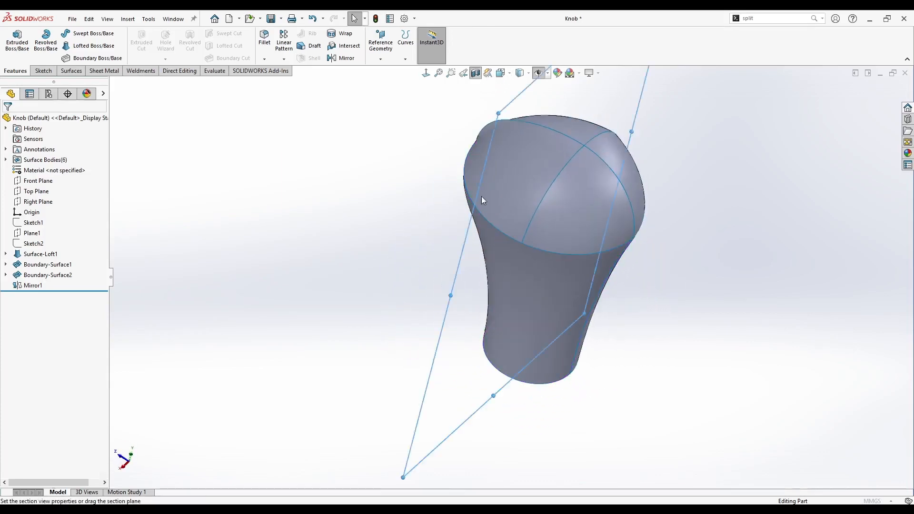
pyautogui.moveTo(481, 196); pyautogui.dragTo(470, 218, button='middle')
pyautogui.press('Escape')
# Step: Close the open end of the neck with a Filled Surface, using both half edges as the patch boundary with Contact
pyautogui.moveTo(337, 269); pyautogui.dragTo(472, 210, button='middle')
pyautogui.moveTo(288, 364); pyautogui.dragTo(278, 358, button='middle')
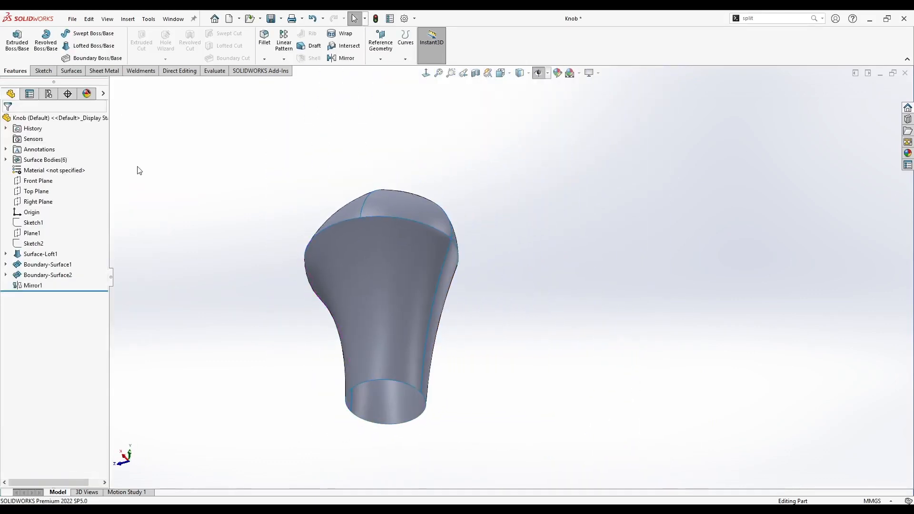
pyautogui.click(70, 71)
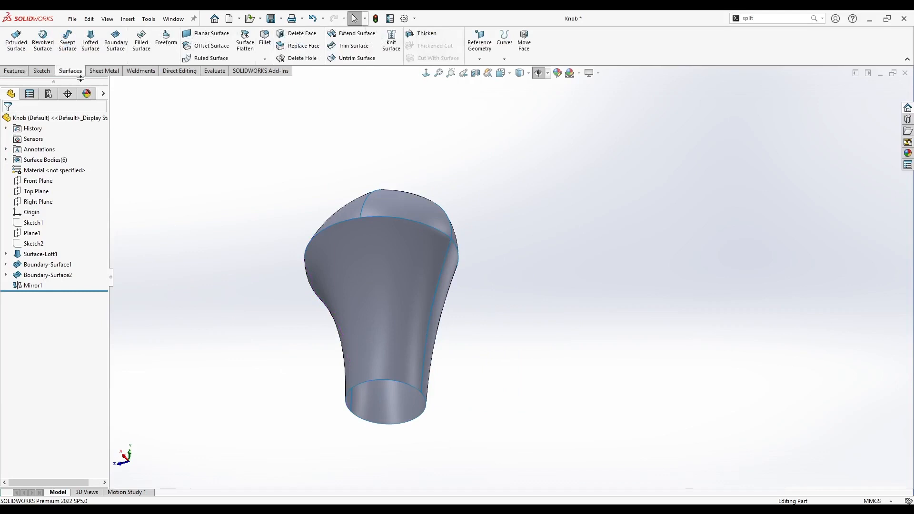
pyautogui.click(142, 41)
pyautogui.scroll(-4, 390, 422)
pyautogui.click(391, 405)
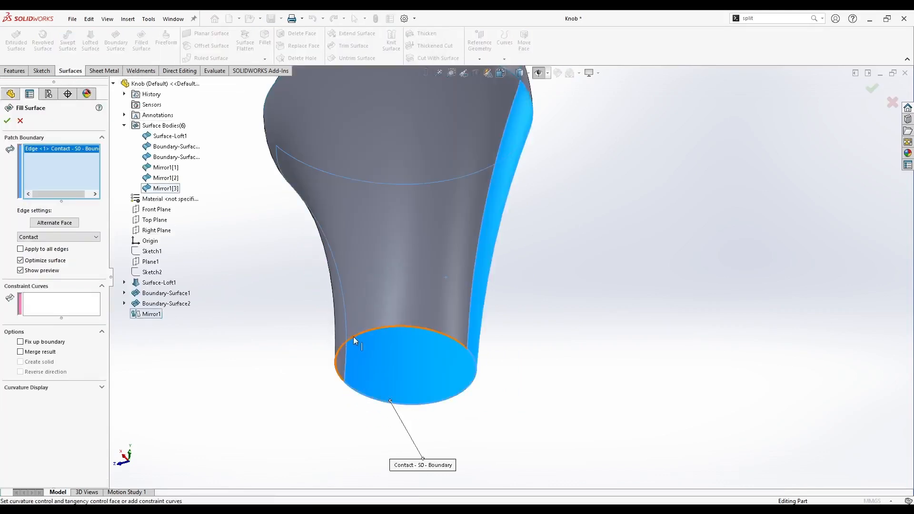
pyautogui.click(356, 335)
pyautogui.moveTo(356, 335); pyautogui.dragTo(300, 305, button='middle')
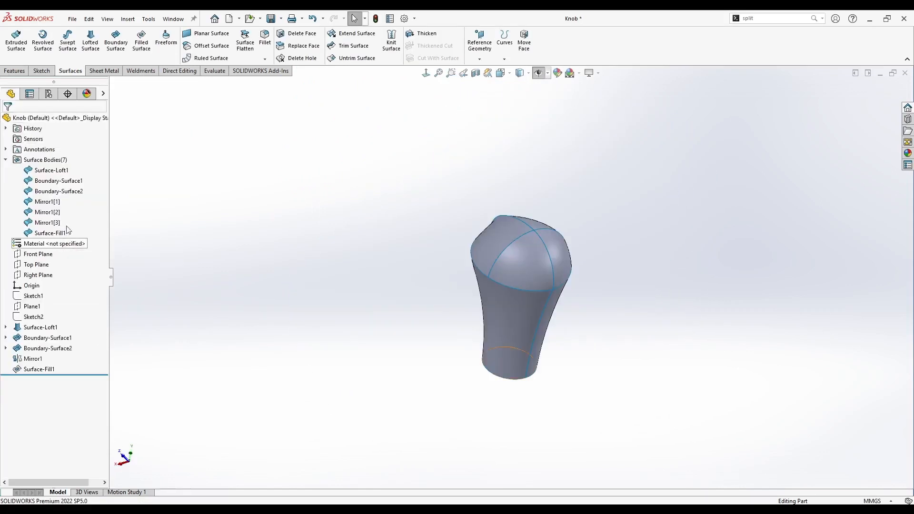
# Step: Examine the loft, boundary, mirrored and fill surface bodies one by one to see which part of the knob each covers
pyautogui.click(53, 171)
pyautogui.click(51, 182)
pyautogui.click(47, 192)
pyautogui.click(44, 201)
pyautogui.click(44, 212)
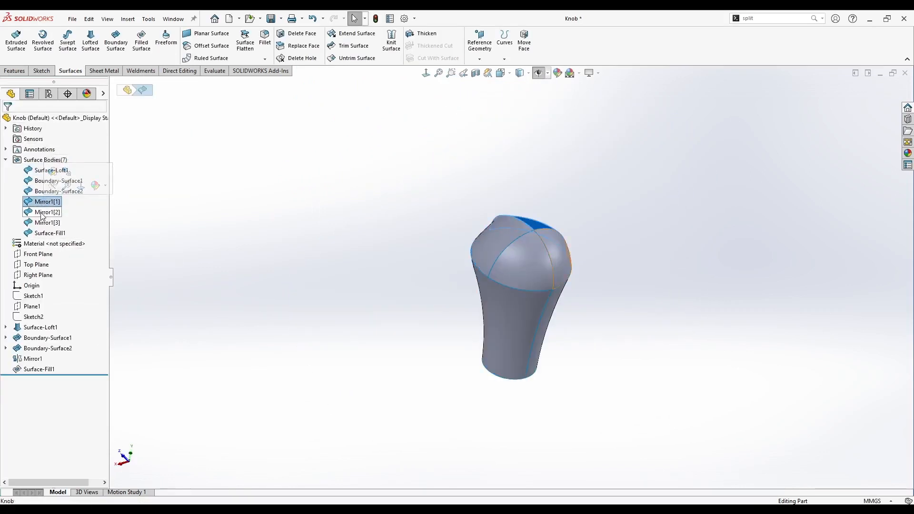
pyautogui.click(44, 222)
pyautogui.click(229, 275)
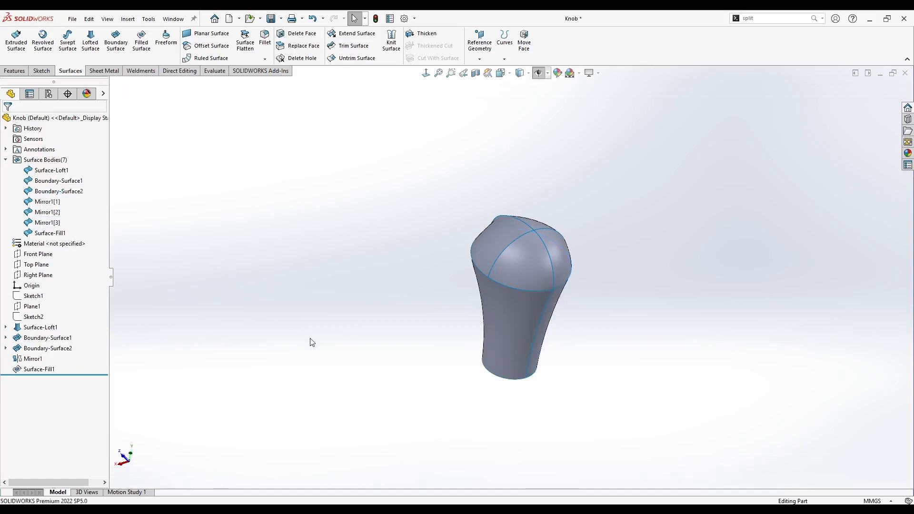
pyautogui.moveTo(310, 338); pyautogui.dragTo(365, 258, button='middle')
pyautogui.click(55, 233)
pyautogui.click(355, 393)
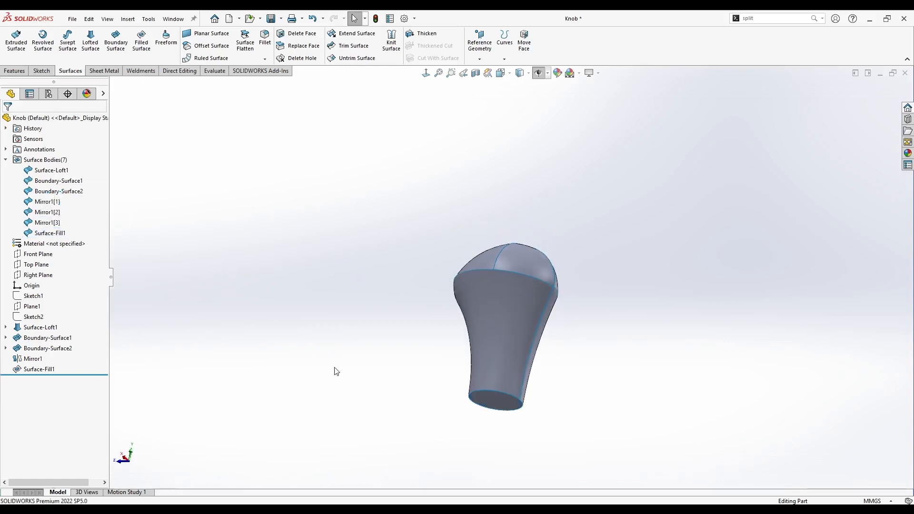
pyautogui.moveTo(335, 370); pyautogui.dragTo(330, 255, button='middle')
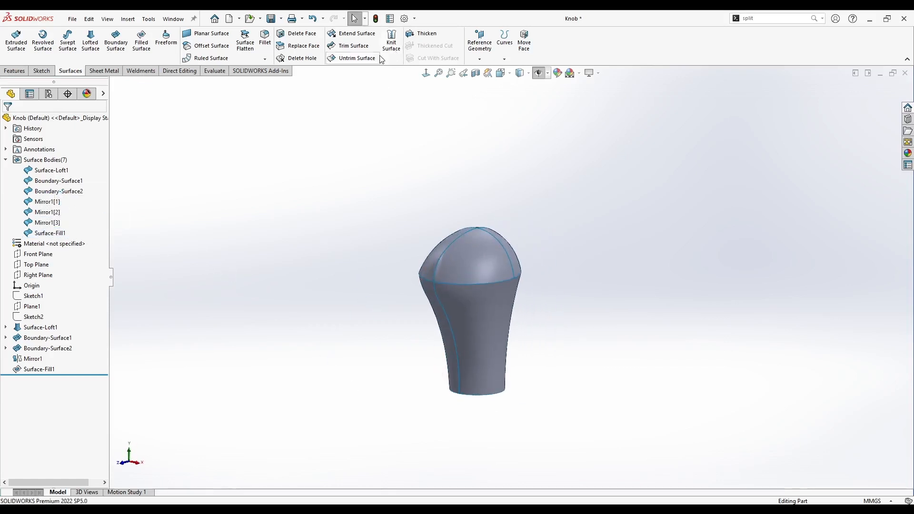
# Step: Knit Surface-Loft1, both boundary surfaces and the three Mirror1 bodies together, leaving out Surface-Fill1 and without creating a solid
pyautogui.click(391, 42)
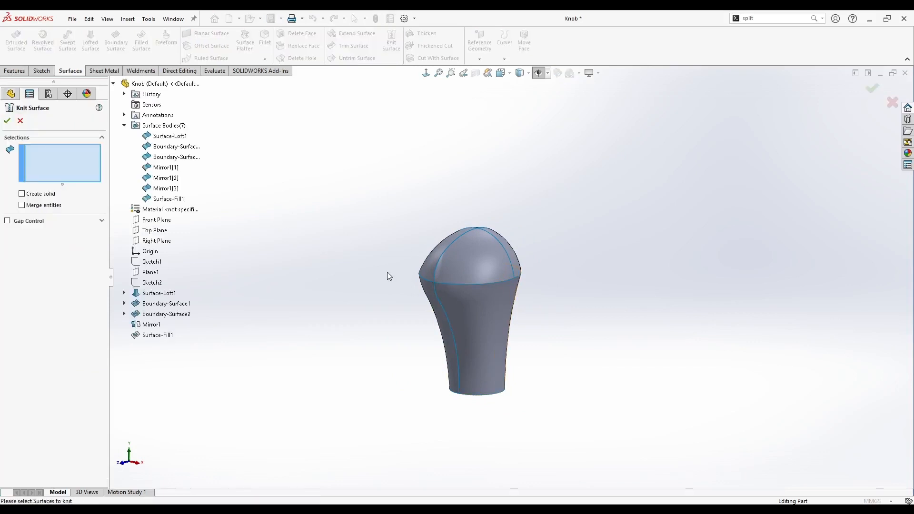
pyautogui.moveTo(388, 273); pyautogui.dragTo(342, 244, button='middle')
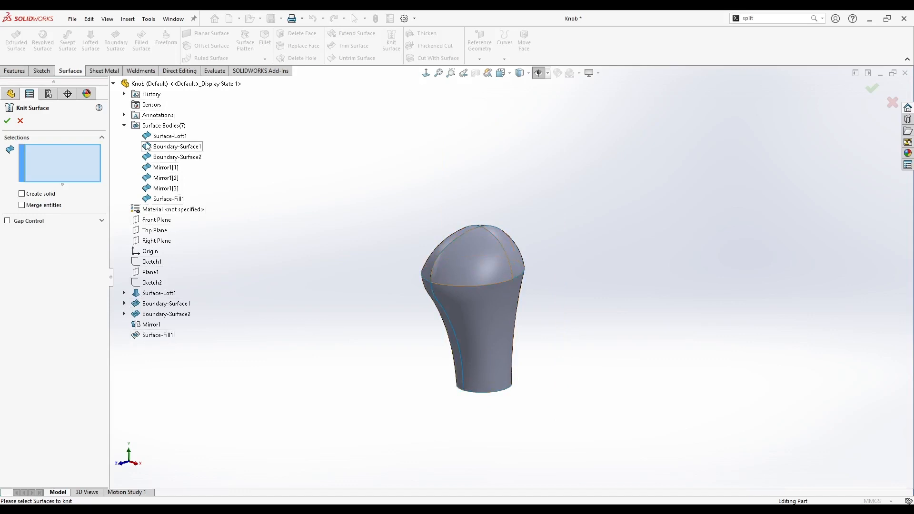
pyautogui.click(167, 136)
pyautogui.click(170, 147)
pyautogui.click(171, 157)
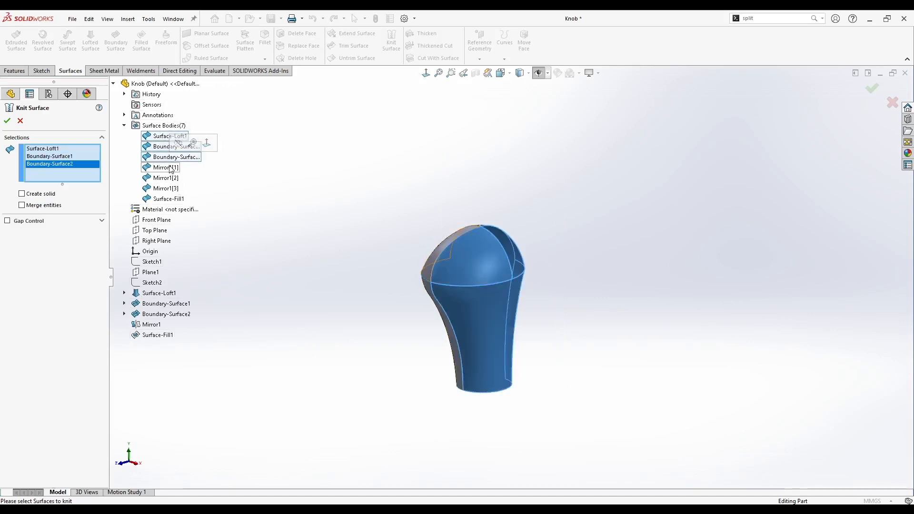
pyautogui.click(171, 168)
pyautogui.click(170, 179)
pyautogui.moveTo(362, 290); pyautogui.dragTo(336, 180, button='middle')
pyautogui.click(169, 188)
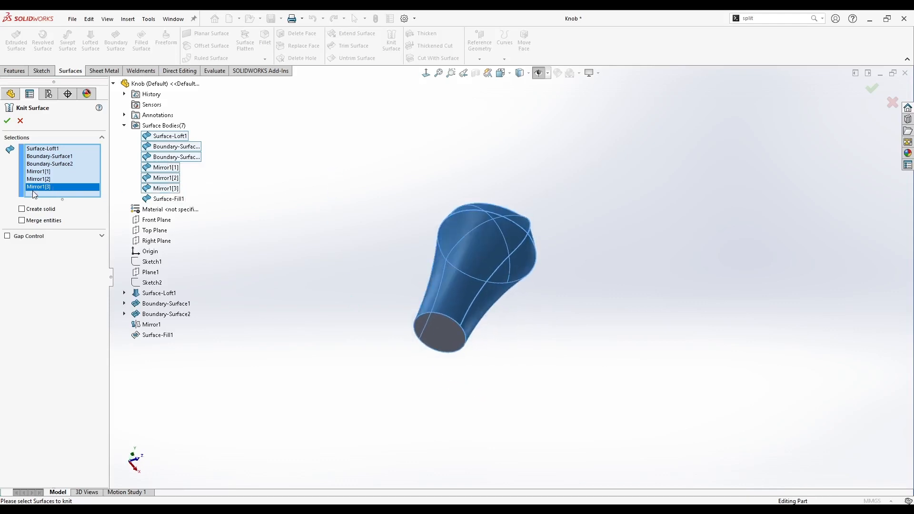
pyautogui.moveTo(458, 255); pyautogui.dragTo(429, 329, button='middle')
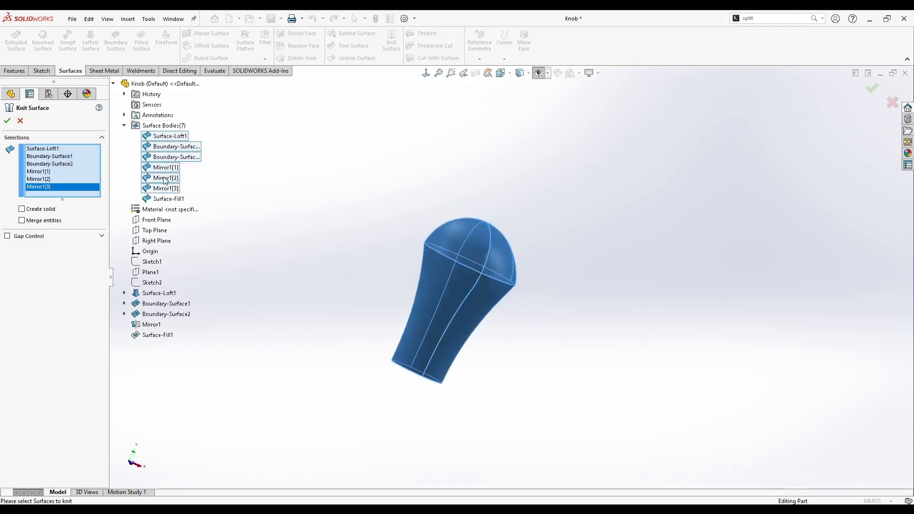
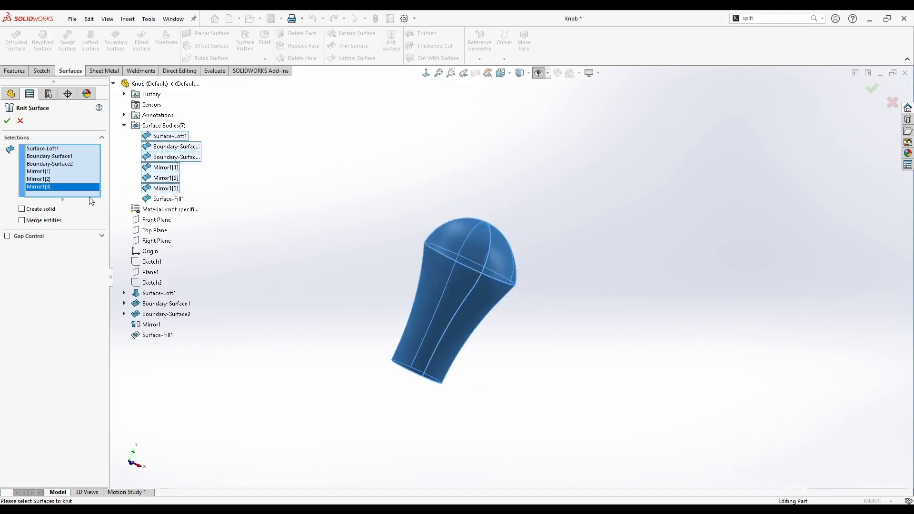
pyautogui.click(7, 122)
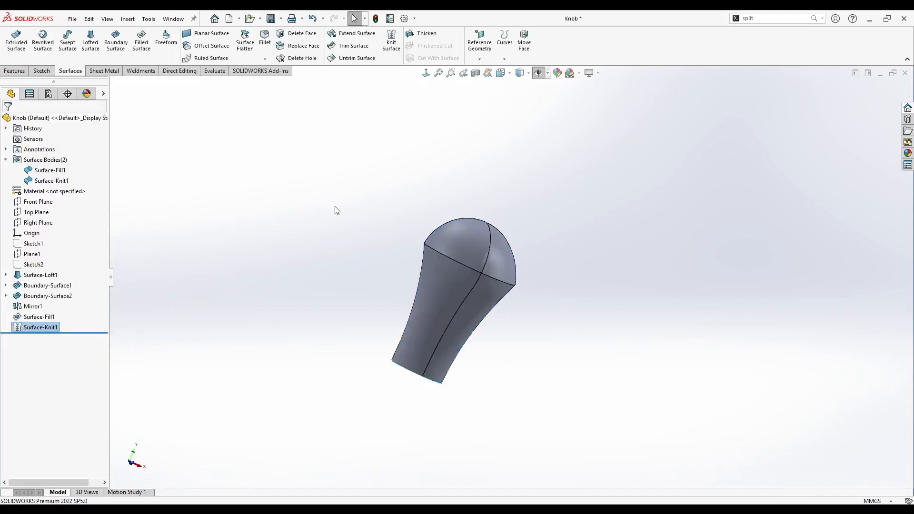
# Step: Examine the extents of the fill and knit surface bodies
pyautogui.click(46, 174)
pyautogui.moveTo(470, 391); pyautogui.dragTo(414, 347, button='middle')
pyautogui.click(51, 182)
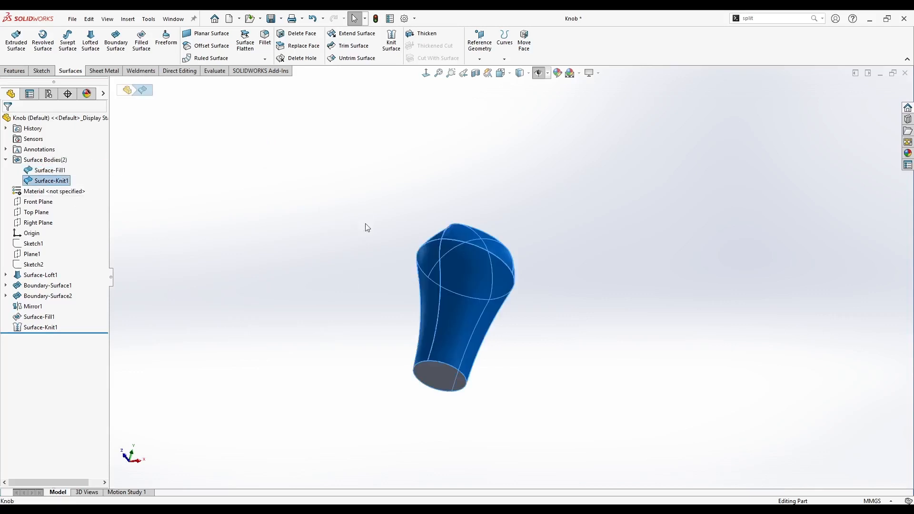
pyautogui.click(327, 308)
pyautogui.moveTo(366, 224); pyautogui.dragTo(333, 313, button='middle')
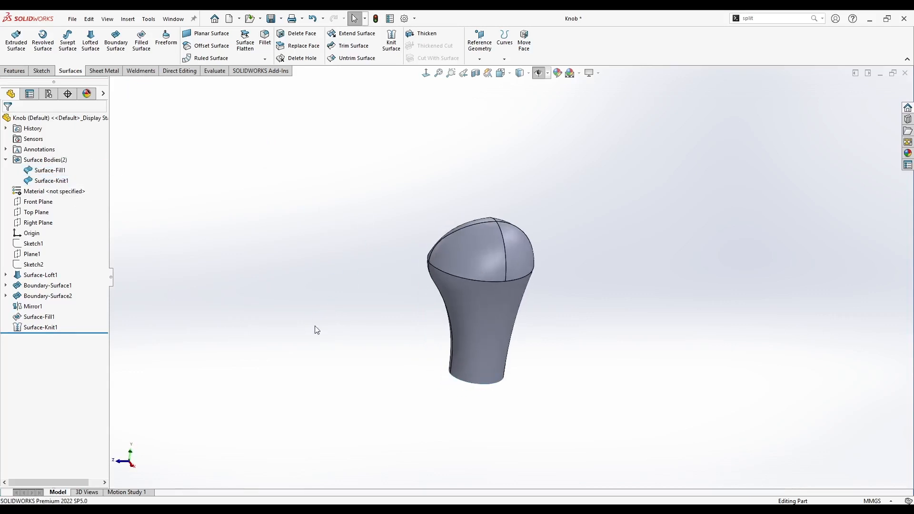
# Step: Orient the view to look straight down on the dome and start a sketch on the Top Plane
pyautogui.moveTo(440, 311); pyautogui.dragTo(422, 410, button='middle')
pyautogui.press('space')
pyautogui.click(398, 315)
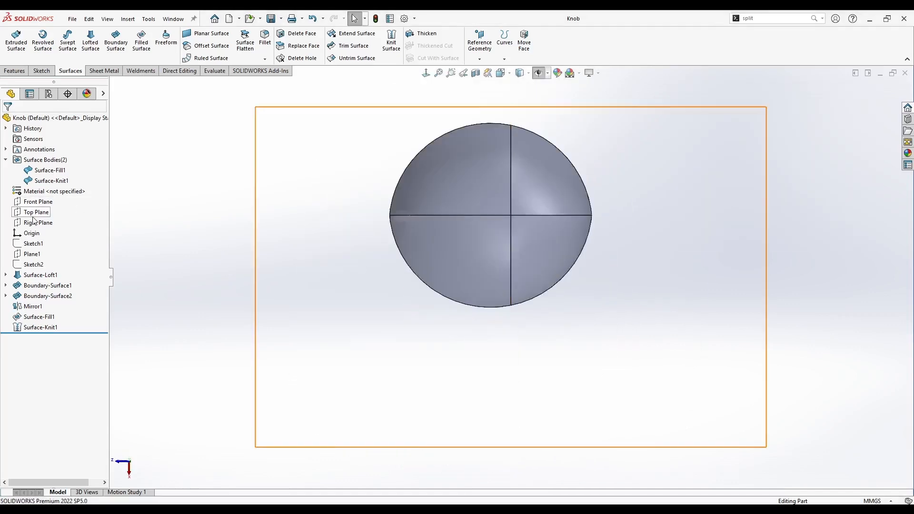
pyautogui.moveTo(556, 247); pyautogui.dragTo(478, 161, button='middle')
pyautogui.scroll(2, 478, 161)
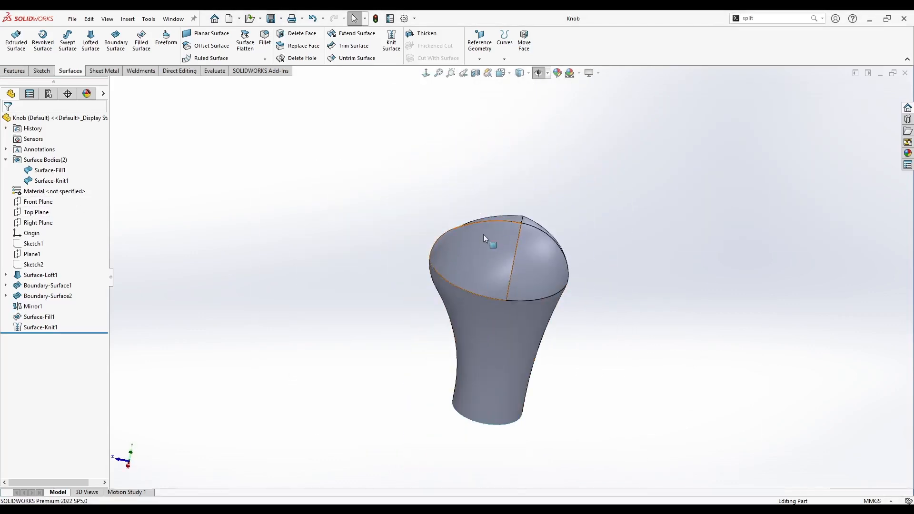
pyautogui.moveTo(484, 234); pyautogui.dragTo(463, 270, button='middle')
pyautogui.press('space')
pyautogui.click(395, 301)
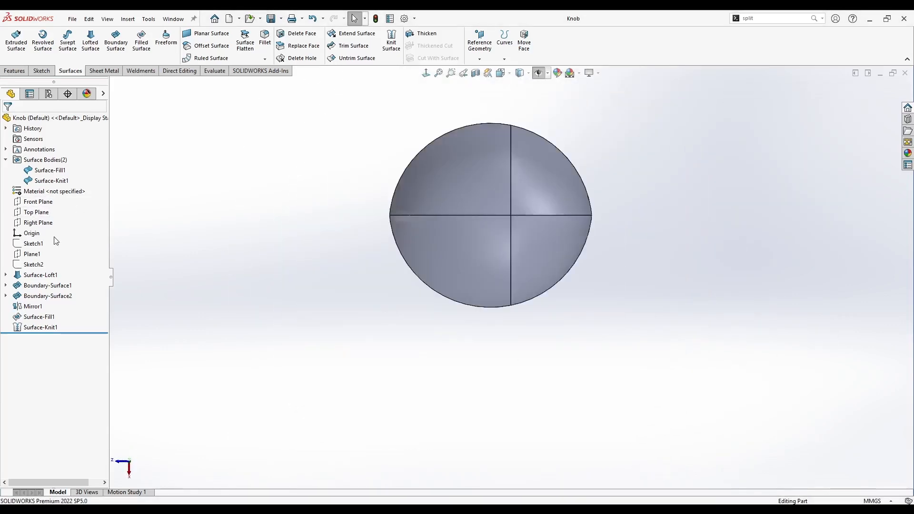
pyautogui.rightClick(35, 218)
pyautogui.click(47, 197)
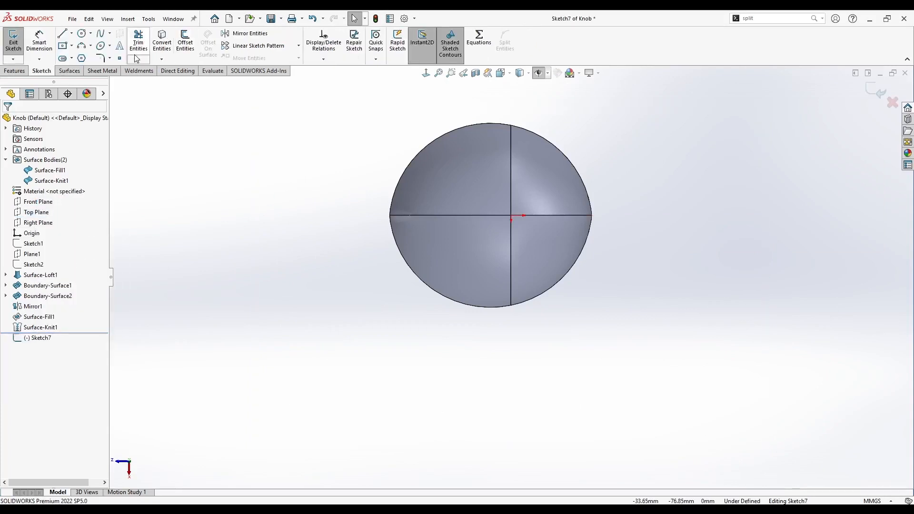
# Step: Sketch an ellipse about 26 mm across its minor axis, centred on the dome's lengthwise seam on the longer side of the origin
pyautogui.click(101, 46)
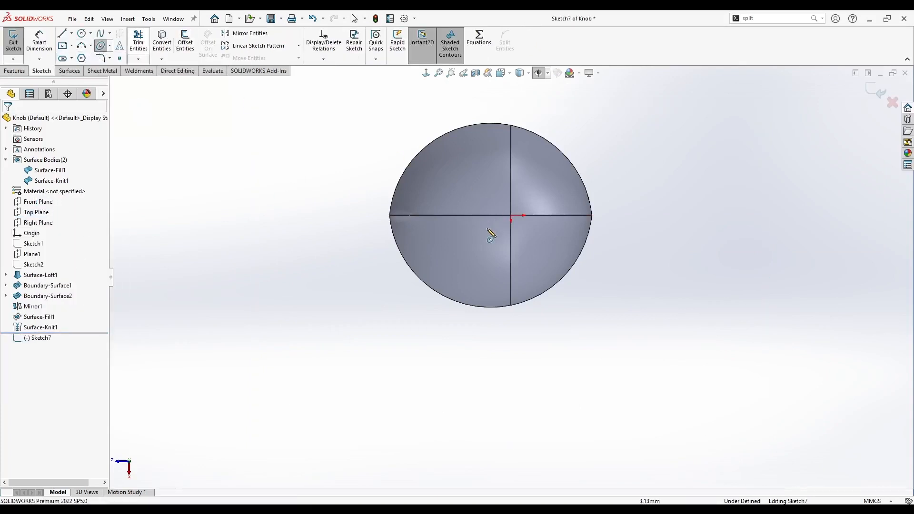
pyautogui.click(479, 215)
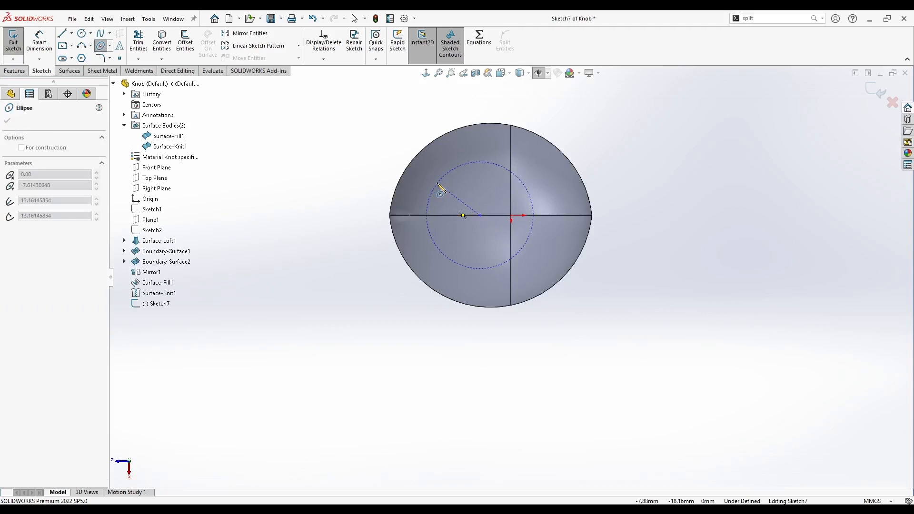
pyautogui.click(416, 215)
pyautogui.click(461, 168)
pyautogui.press('Escape')
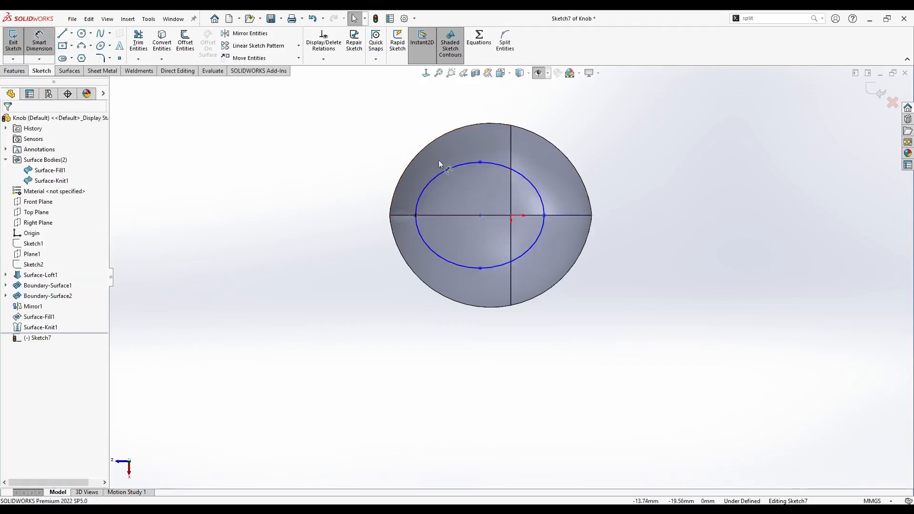
# Step: Dimension the ellipse's minor axis between its end points and set it to 28 mm
pyautogui.click(480, 268)
pyautogui.click(481, 163)
pyautogui.click(668, 217)
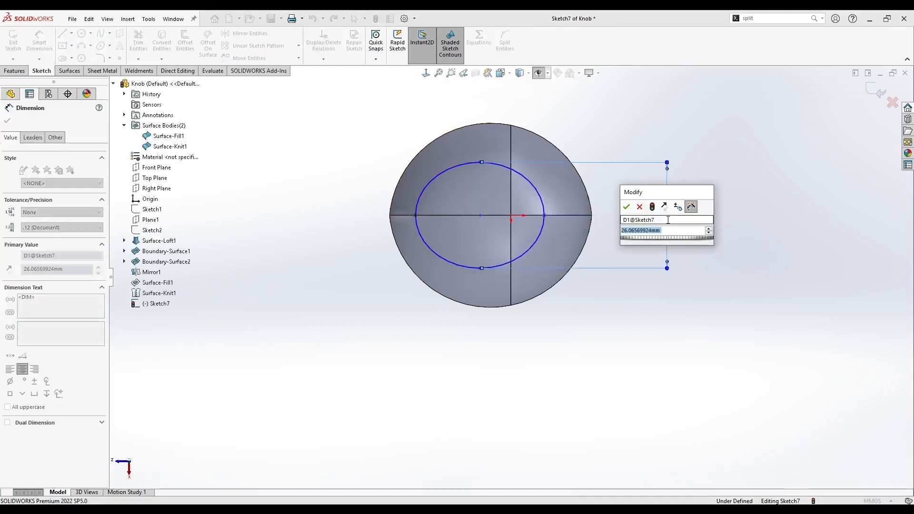
pyautogui.write('2')
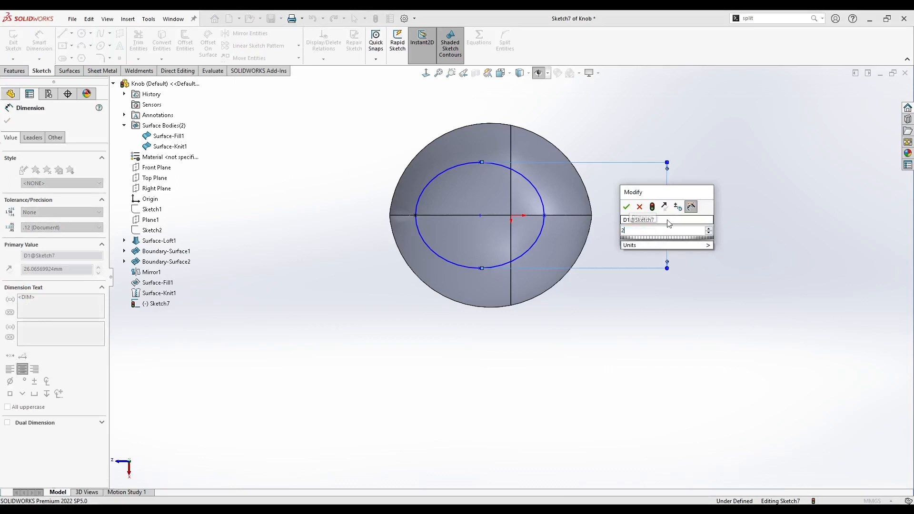
pyautogui.write('8')
pyautogui.press('Return')
# Step: Dimension the ellipse's major axis between its end points, accepting the value as drawn
pyautogui.click(555, 216)
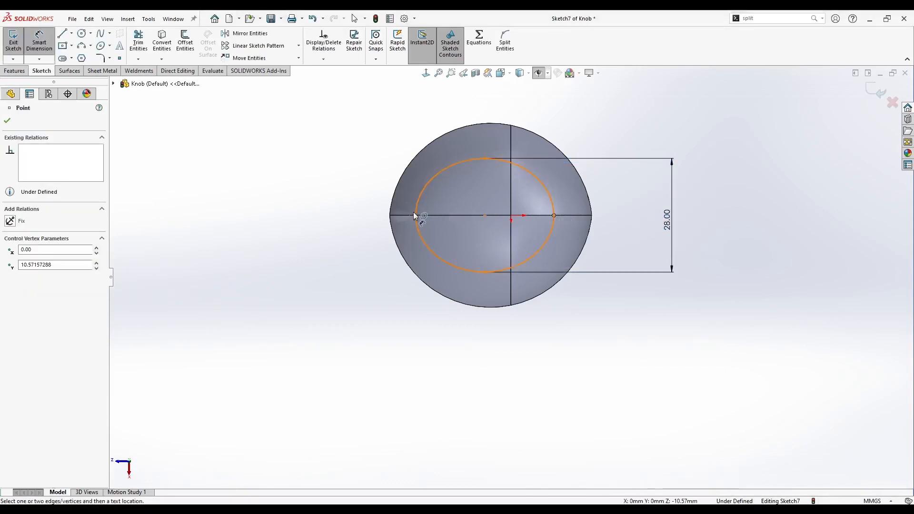
pyautogui.click(417, 216)
pyautogui.click(499, 347)
pyautogui.press('Return')
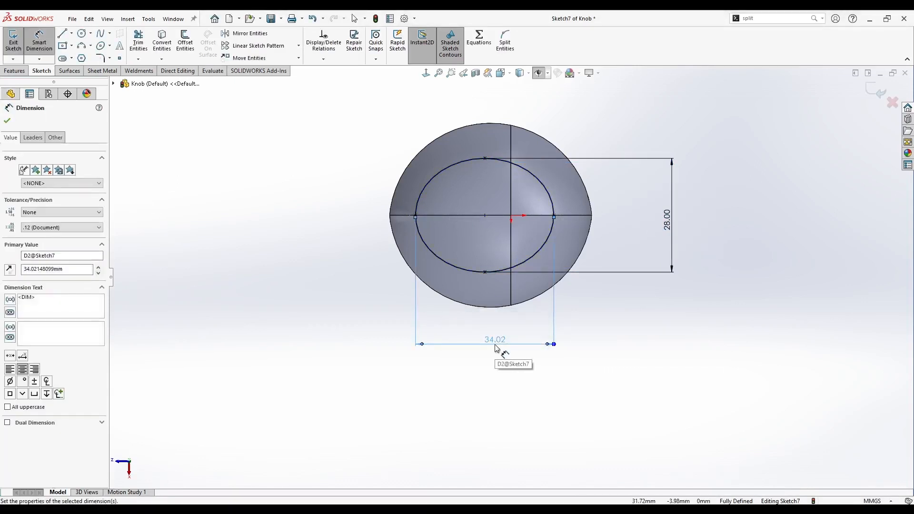
# Step: Set the ellipse's major axis dimension to 35 mm
pyautogui.doubleClick(496, 348)
pyautogui.write('35')
pyautogui.press('Return')
pyautogui.press('Escape')
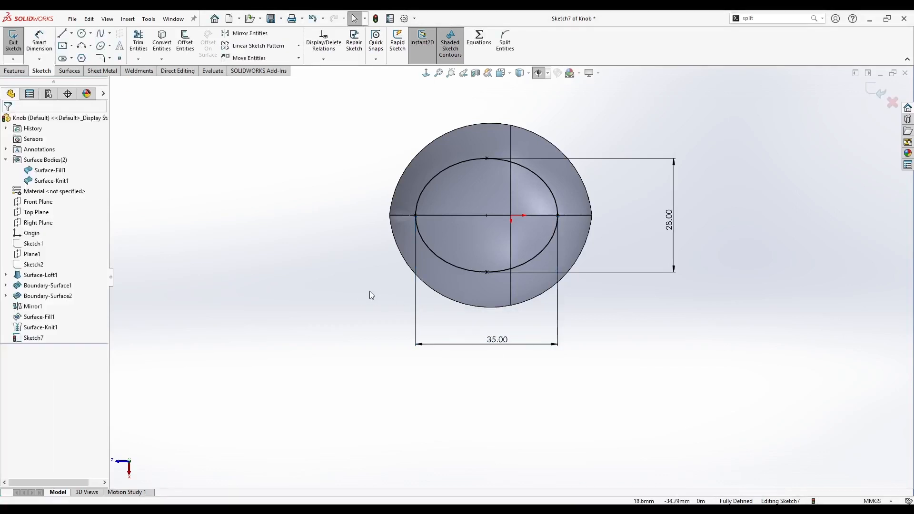
# Step: Delete the coincident relation from the ellipse's centre point
pyautogui.click(487, 216)
pyautogui.press('Escape')
pyautogui.click(487, 215)
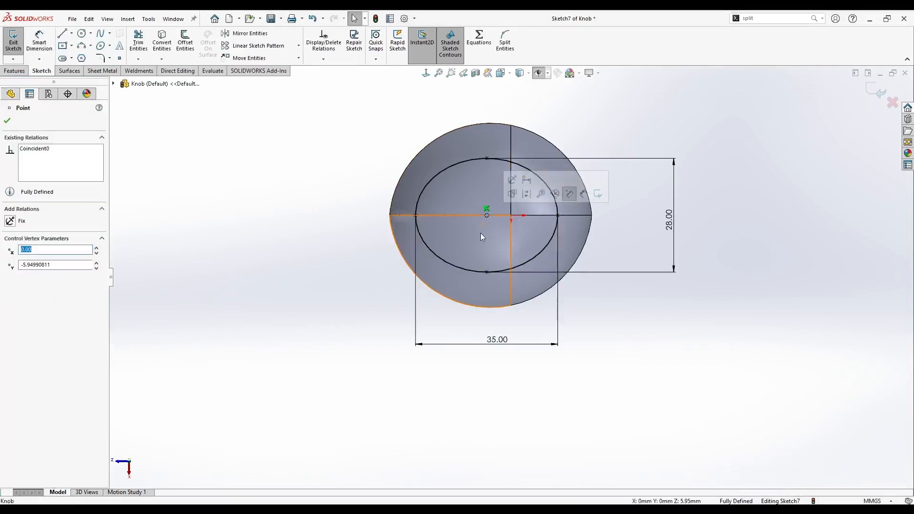
pyautogui.click(487, 211)
pyautogui.press('Delete')
pyautogui.moveTo(416, 216); pyautogui.dragTo(422, 216)
pyautogui.hotkey('ctrl', 'z')
pyautogui.hotkey('ctrl', 'z')
# Step: Dimension the distance between the ellipse's centre and the origin as 5 mm and finish the sketch in isometric view
pyautogui.press('d')
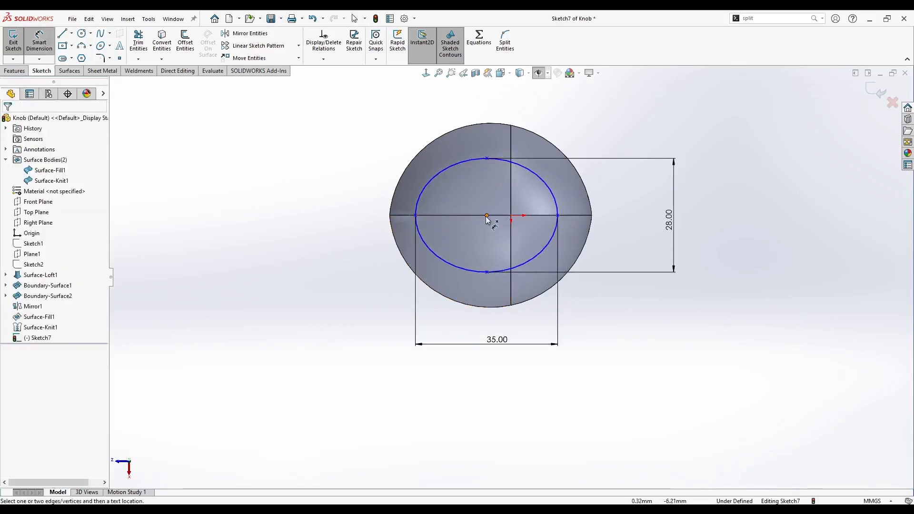
pyautogui.click(487, 216)
pyautogui.click(511, 216)
pyautogui.click(491, 253)
pyautogui.write('5.00mm')
pyautogui.press('Return')
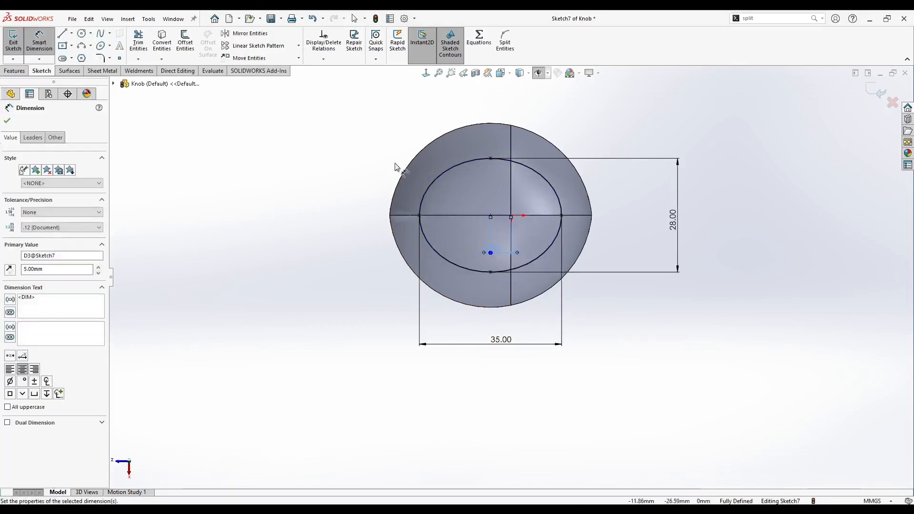
pyautogui.press('Escape')
pyautogui.hotkey('ctrl', '7')
pyautogui.click(876, 91)
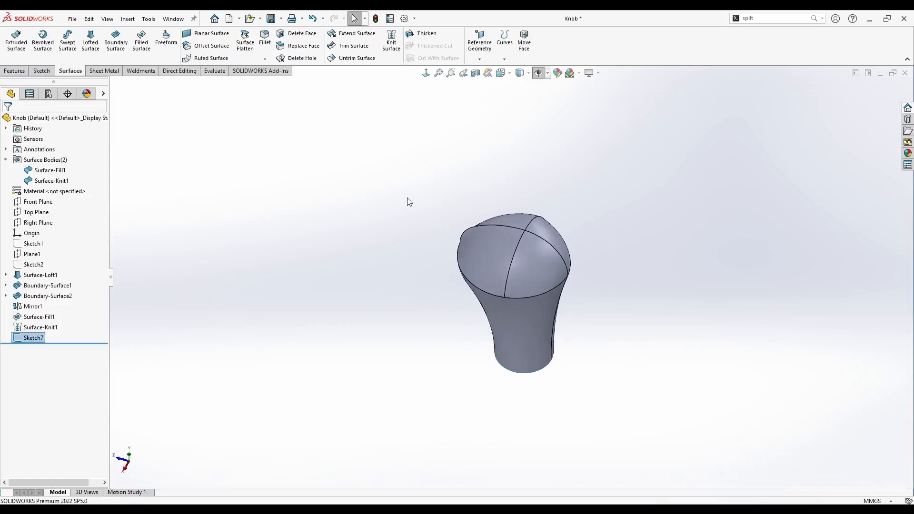
# Step: Turn on the display of hidden items and hide the knob's other construction sketches, keeping only the ellipse sketch shown
pyautogui.click(541, 75)
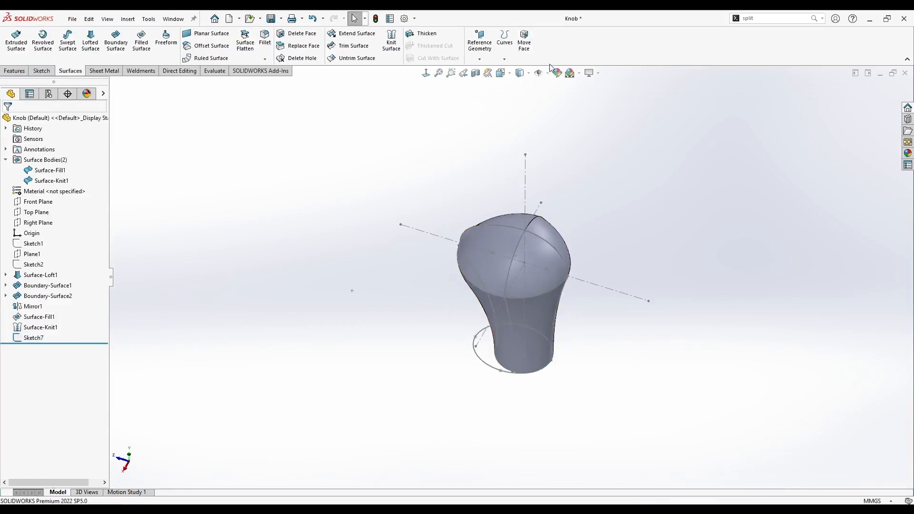
pyautogui.scroll(-3, 518, 272)
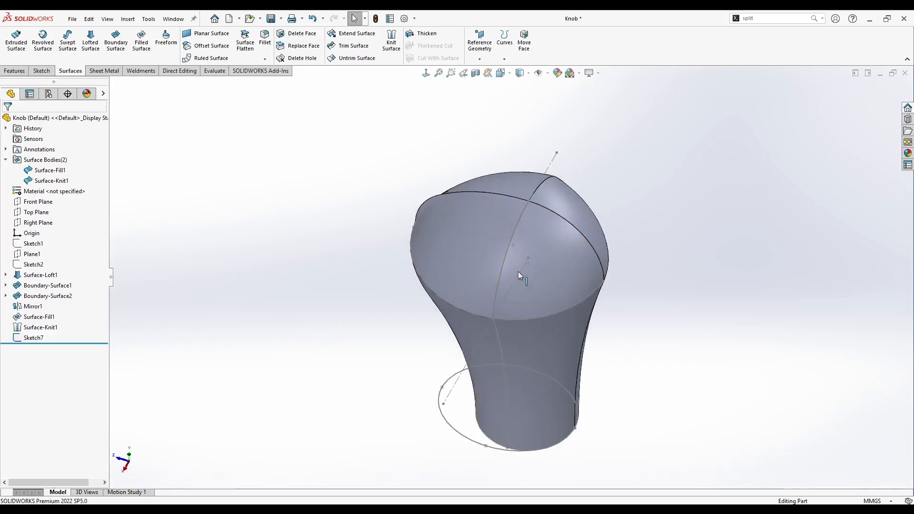
pyautogui.rightClick(427, 358)
pyautogui.rightClick(428, 355)
pyautogui.click(450, 340)
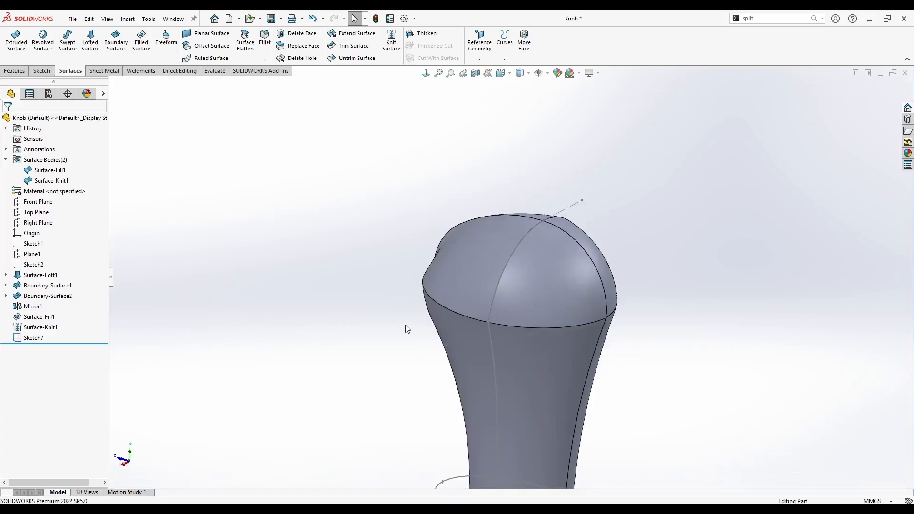
pyautogui.moveTo(406, 328)
pyautogui.mouseDown(button='middle')
pyautogui.moveTo(391, 329)
pyautogui.moveTo(396, 343)
pyautogui.mouseUp(button='middle')
pyautogui.rightClick(488, 369)
pyautogui.click(511, 343)
pyautogui.scroll(1, 377, 335)
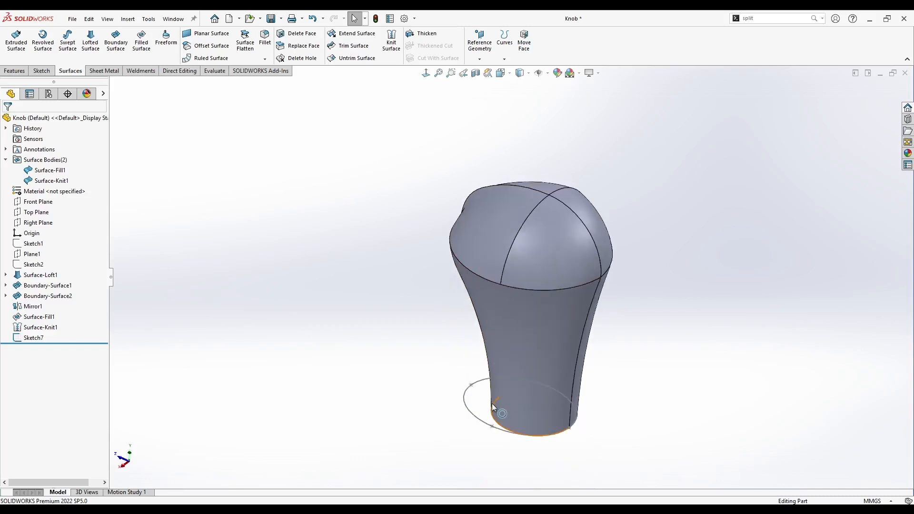
pyautogui.rightClick(492, 407)
pyautogui.click(516, 356)
pyautogui.moveTo(389, 305)
pyautogui.mouseDown(button='middle')
pyautogui.moveTo(428, 372)
pyautogui.moveTo(465, 383)
pyautogui.mouseUp(button='middle')
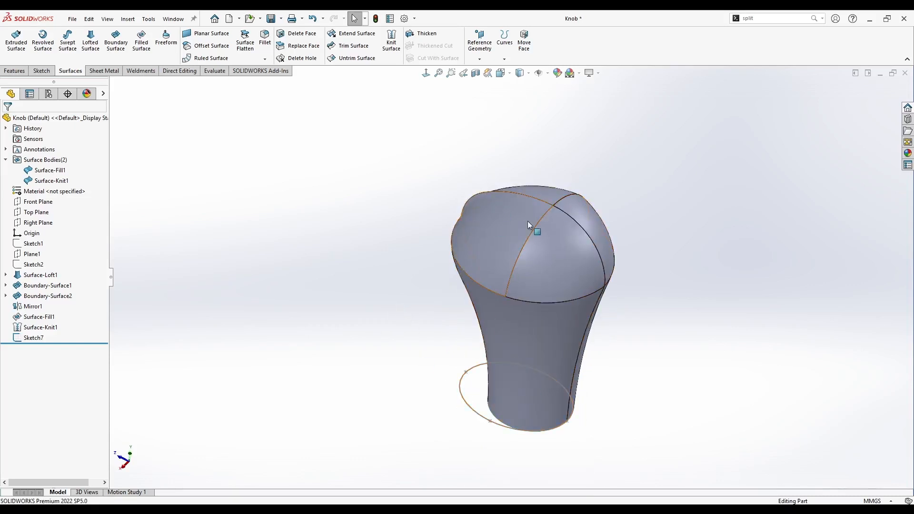
# Step: Project the ellipse sketch onto the four dome faces as a sketch-on-faces projected curve
pyautogui.click(504, 58)
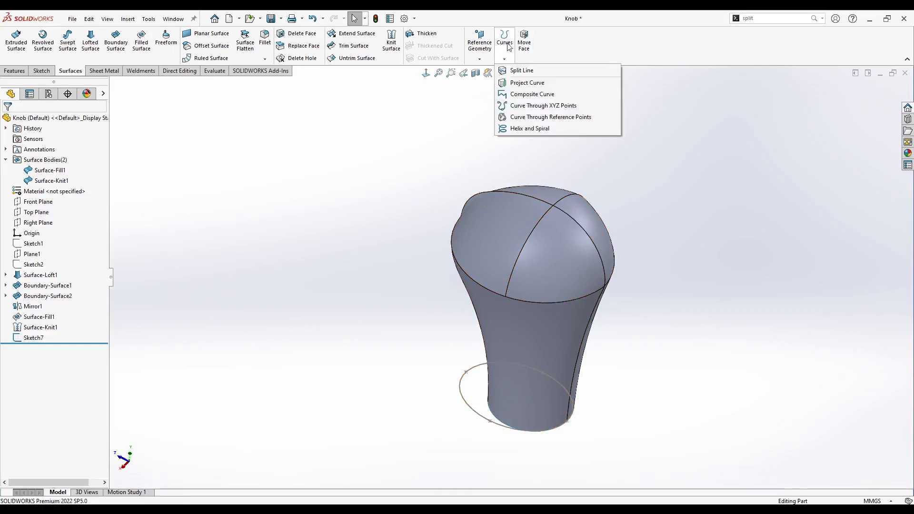
pyautogui.click(531, 85)
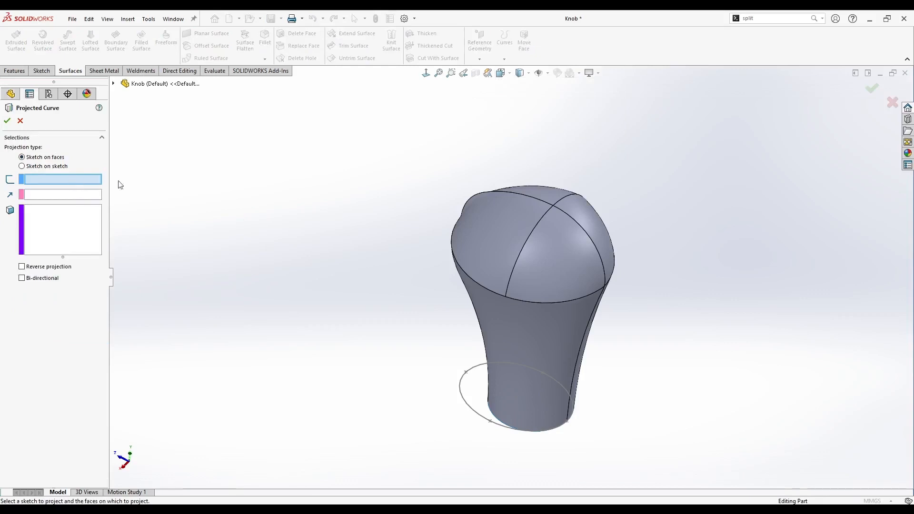
pyautogui.click(469, 408)
pyautogui.click(488, 216)
pyautogui.click(561, 257)
pyautogui.click(547, 197)
pyautogui.click(578, 212)
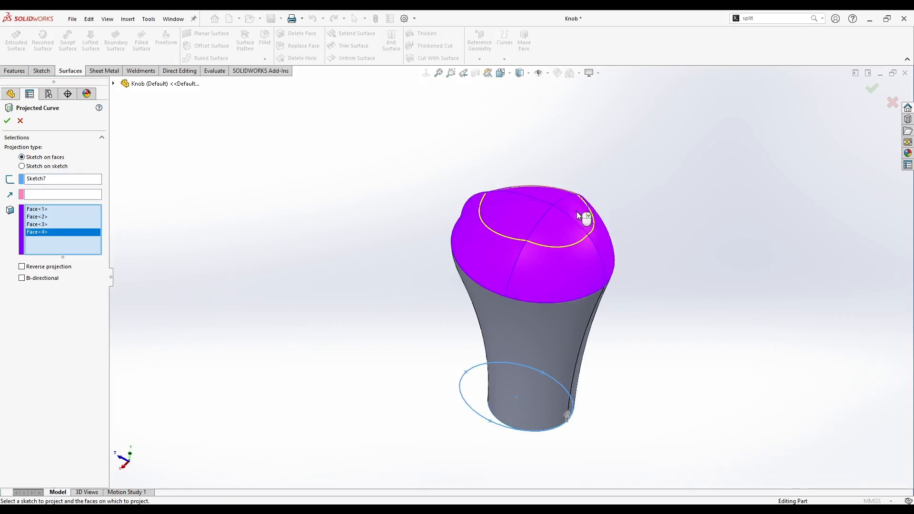
pyautogui.click(7, 121)
pyautogui.moveTo(453, 212); pyautogui.dragTo(495, 248, button='middle')
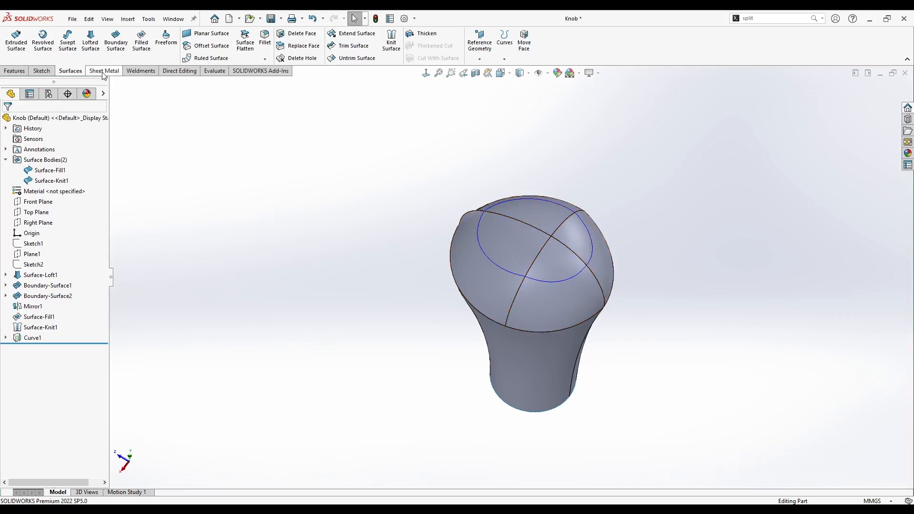
# Step: Create a swept surface along the projected curve using a circular profile 3 mm in diameter
pyautogui.click(65, 45)
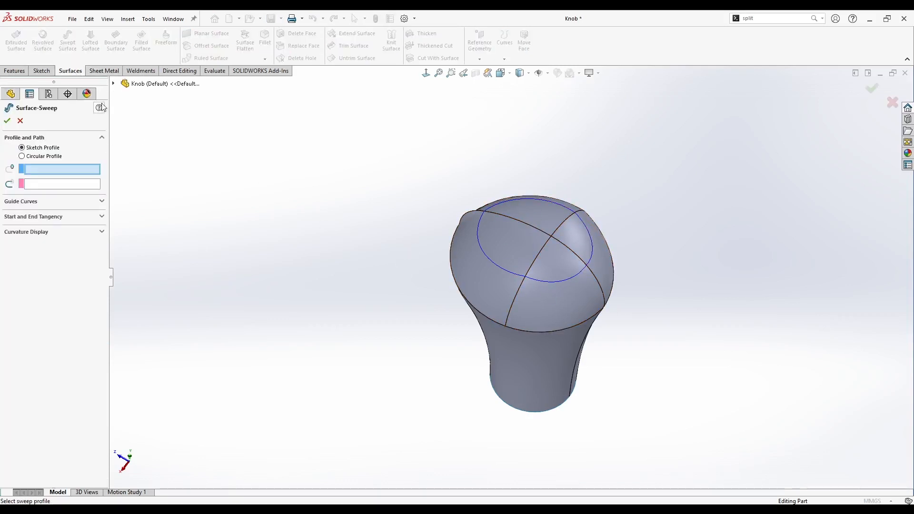
pyautogui.click(37, 160)
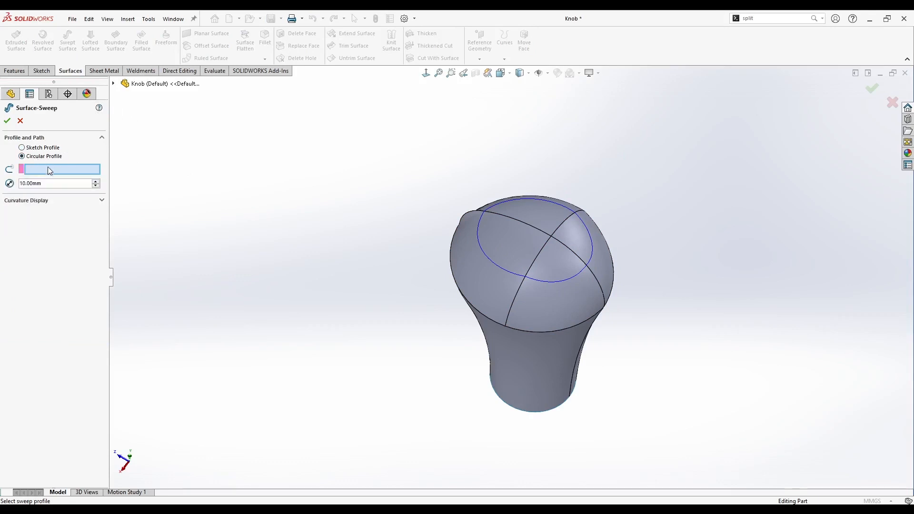
pyautogui.click(150, 283)
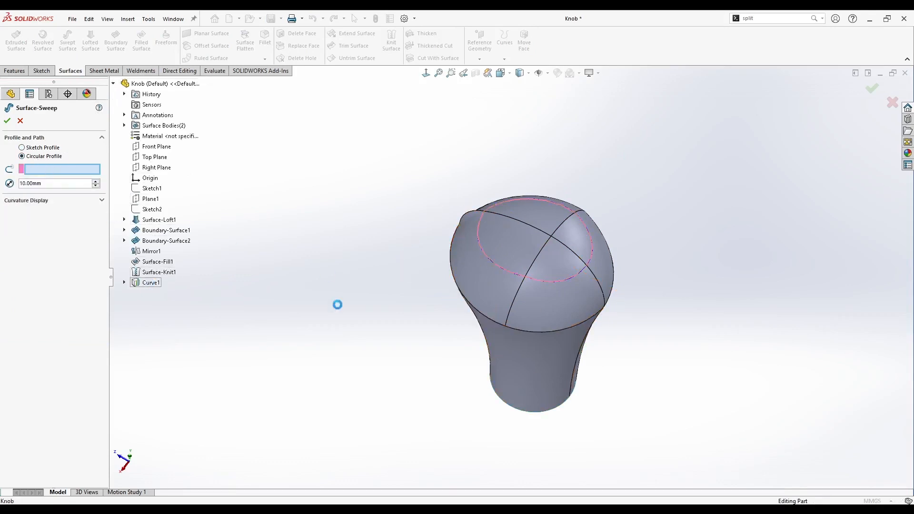
pyautogui.doubleClick(69, 182)
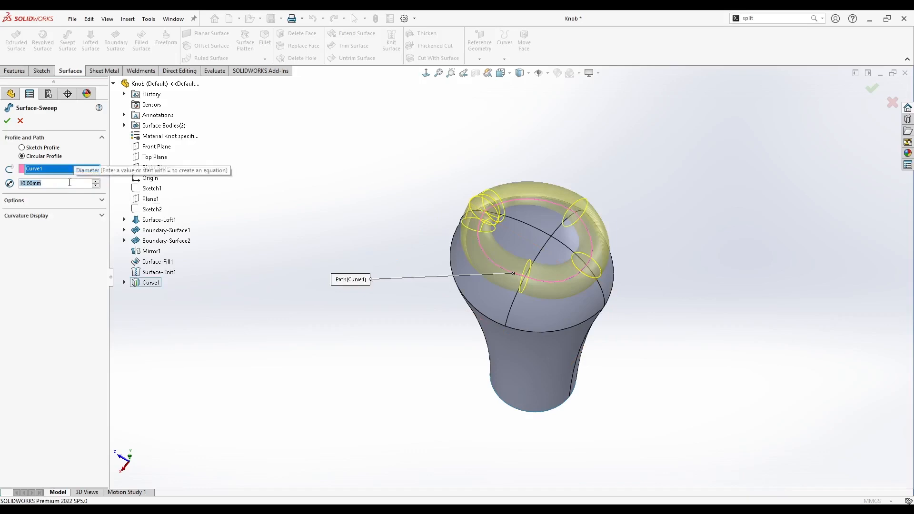
pyautogui.write('3')
pyautogui.press('Return')
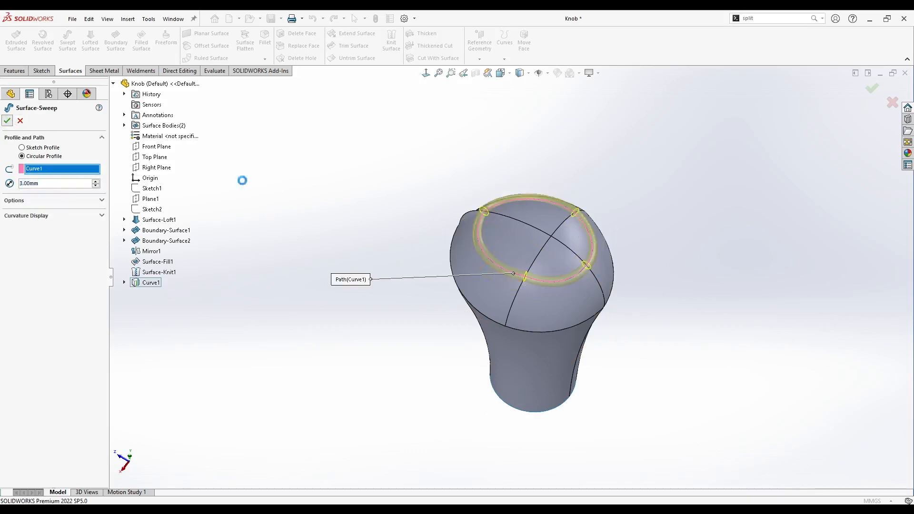
# Step: Examine how the swept tube runs around the dome from several angles
pyautogui.scroll(-1, 489, 279)
pyautogui.moveTo(488, 280); pyautogui.dragTo(495, 209, button='middle')
pyautogui.scroll(-3, 512, 187)
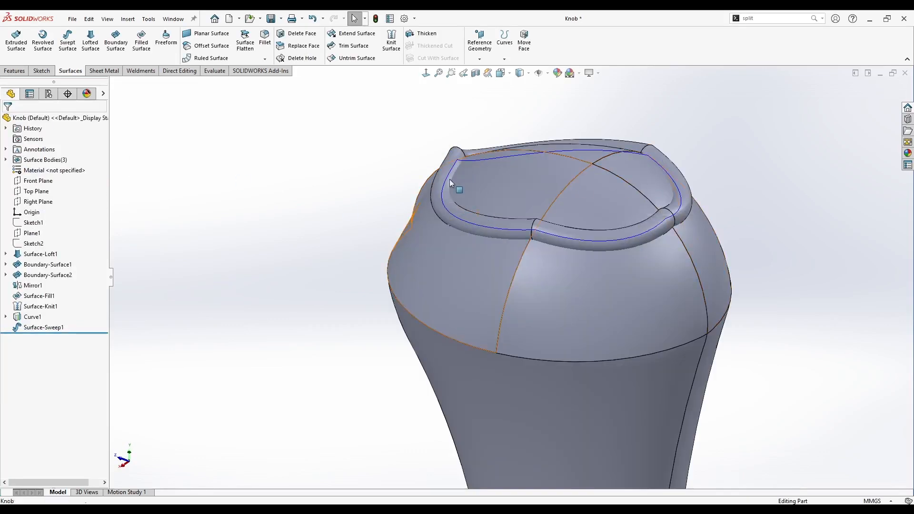
pyautogui.moveTo(451, 183); pyautogui.dragTo(533, 250, button='middle')
pyautogui.scroll(2, 533, 252)
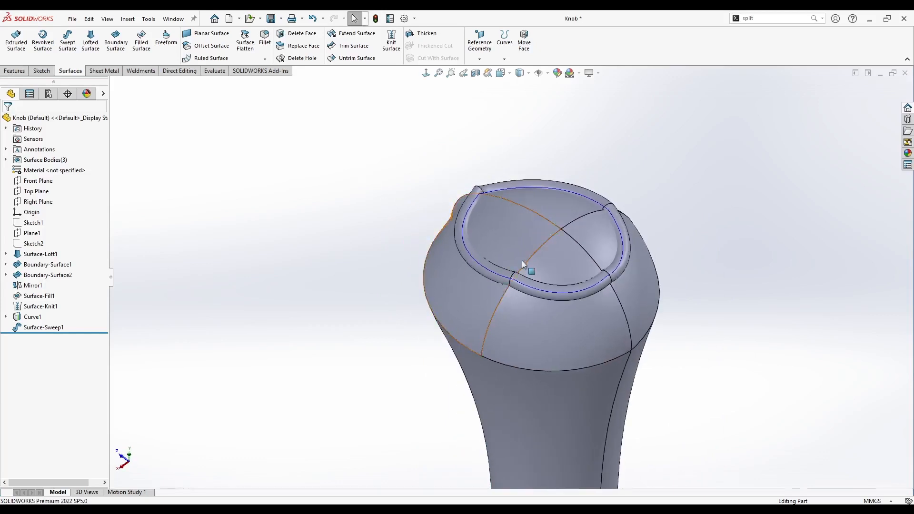
pyautogui.moveTo(551, 194); pyautogui.dragTo(524, 195, button='middle')
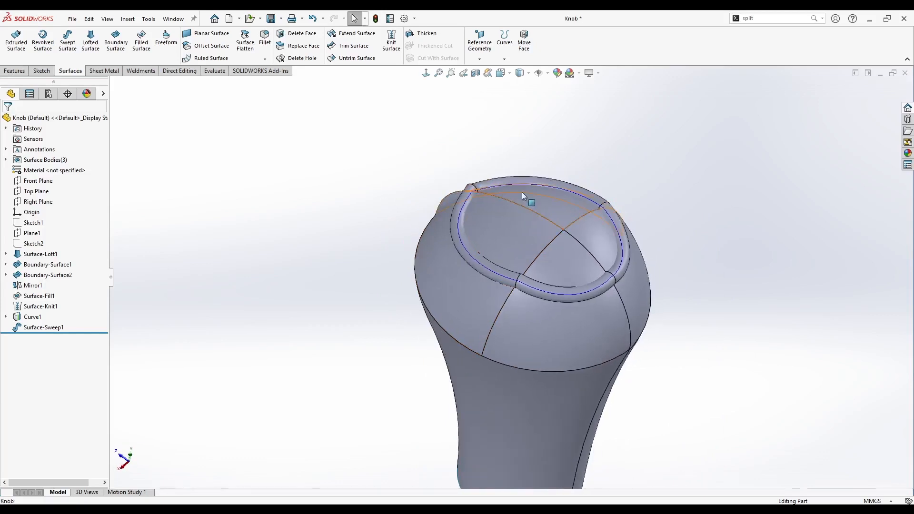
pyautogui.scroll(2, 563, 190)
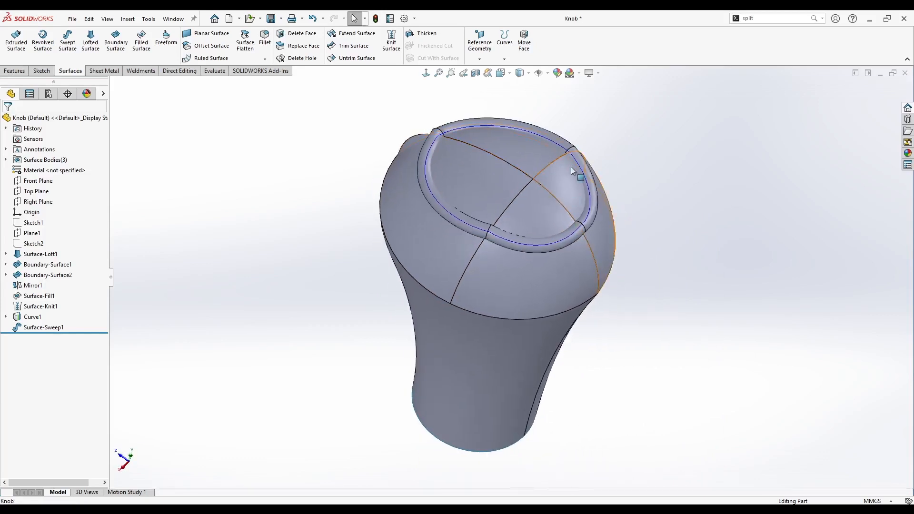
pyautogui.moveTo(570, 167); pyautogui.dragTo(488, 221, button='middle')
pyautogui.moveTo(411, 211); pyautogui.dragTo(353, 165, button='middle')
pyautogui.scroll(-2, 478, 198)
# Step: Mutually trim the swept tube and the knitted knob surface, removing the tube's outer part and the dome strip inside it
pyautogui.click(354, 46)
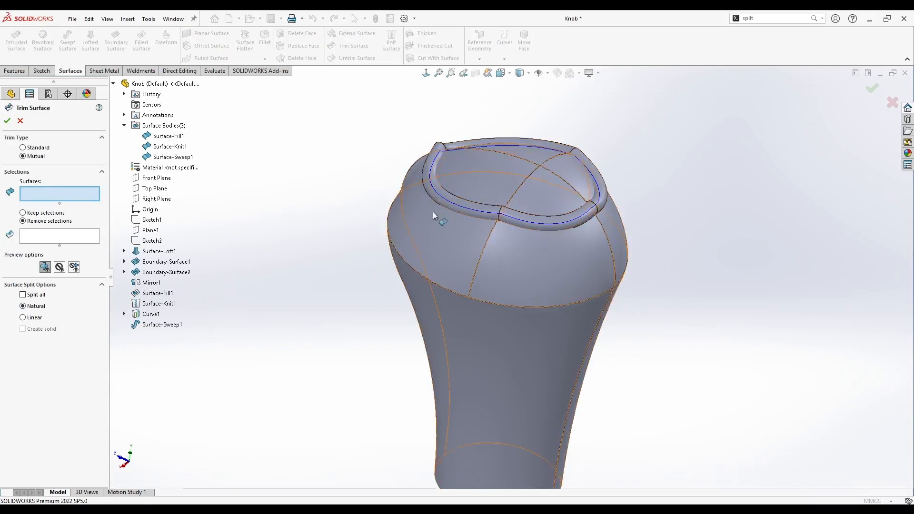
pyautogui.click(435, 182)
pyautogui.click(415, 207)
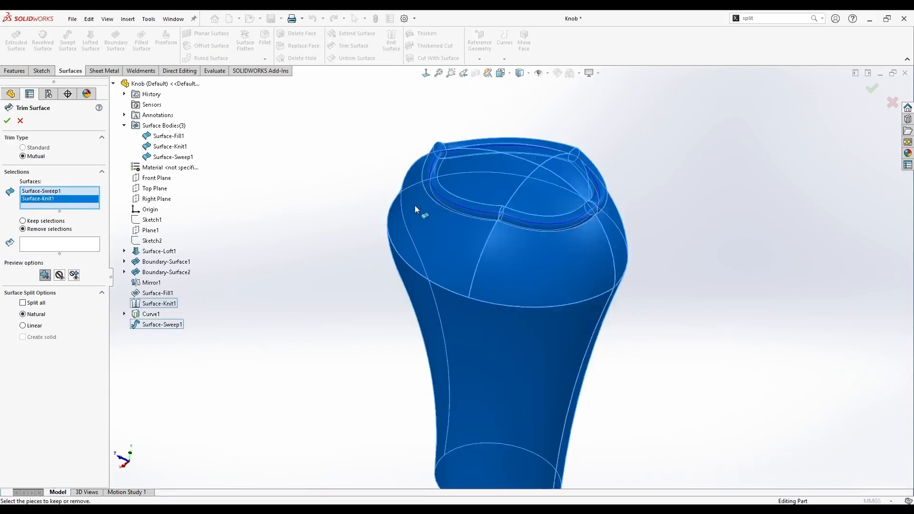
pyautogui.click(51, 250)
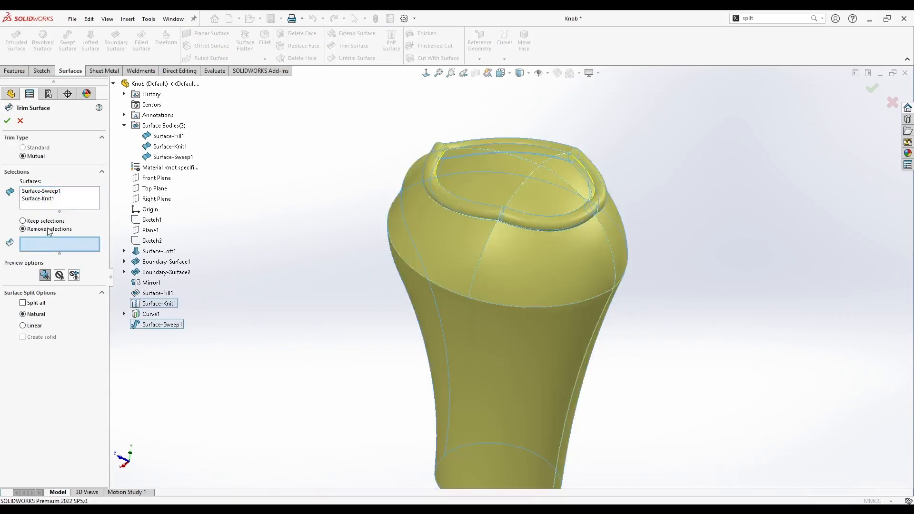
pyautogui.scroll(-5, 428, 167)
pyautogui.click(461, 141)
pyautogui.moveTo(460, 165); pyautogui.dragTo(457, 144, button='middle')
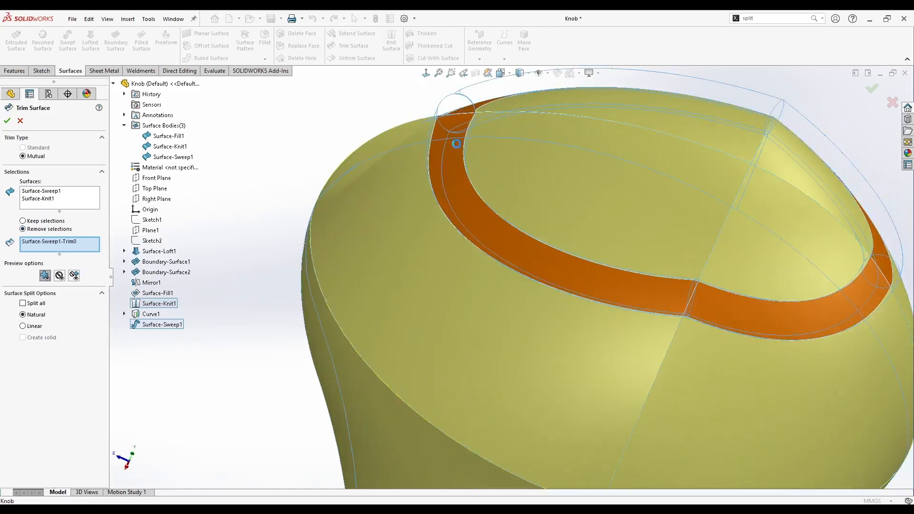
pyautogui.click(454, 157)
pyautogui.moveTo(829, 300); pyautogui.dragTo(714, 262, button='middle')
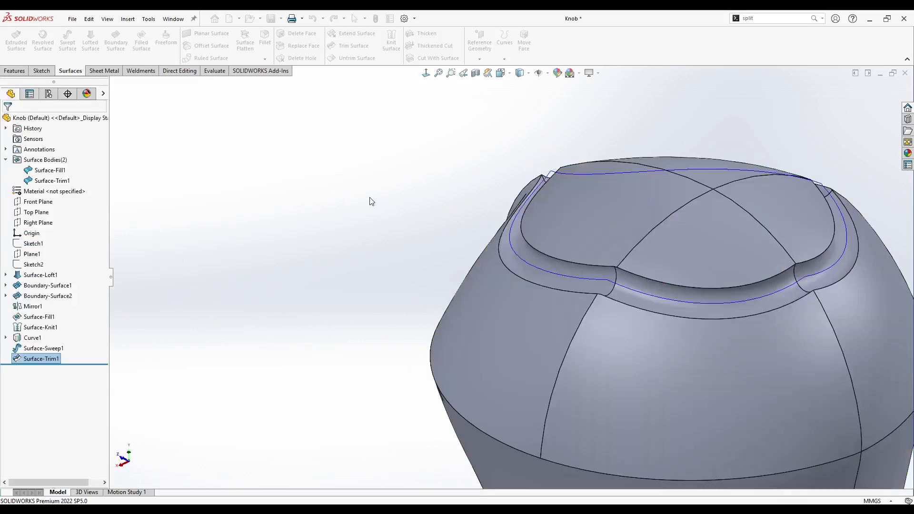
# Step: Fillet the four outer edges of the groove around the dome with a 1 mm radius
pyautogui.scroll(6, 413, 219)
pyautogui.moveTo(399, 218); pyautogui.dragTo(369, 259, button='middle')
pyautogui.scroll(-2, 472, 192)
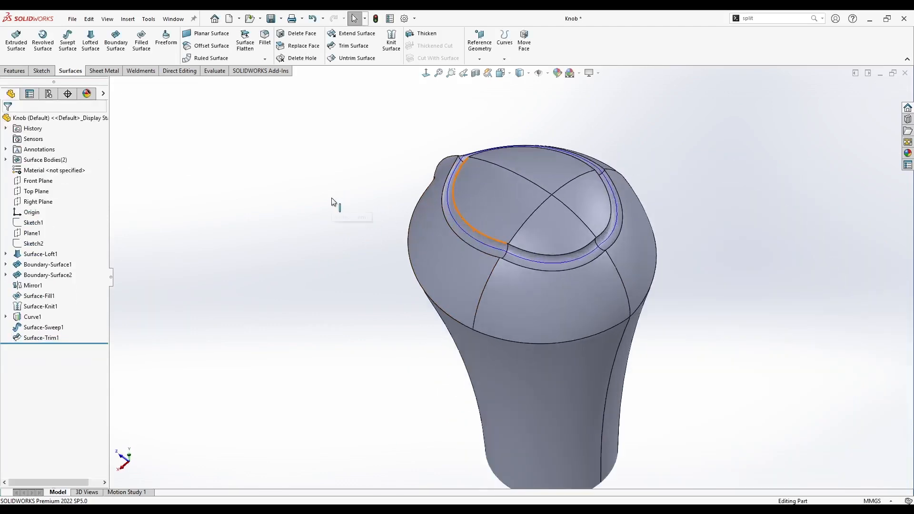
pyautogui.moveTo(333, 202); pyautogui.dragTo(353, 200, button='middle')
pyautogui.middleClick(462, 169)
pyautogui.moveTo(461, 169); pyautogui.dragTo(303, 148, button='middle')
pyautogui.click(14, 71)
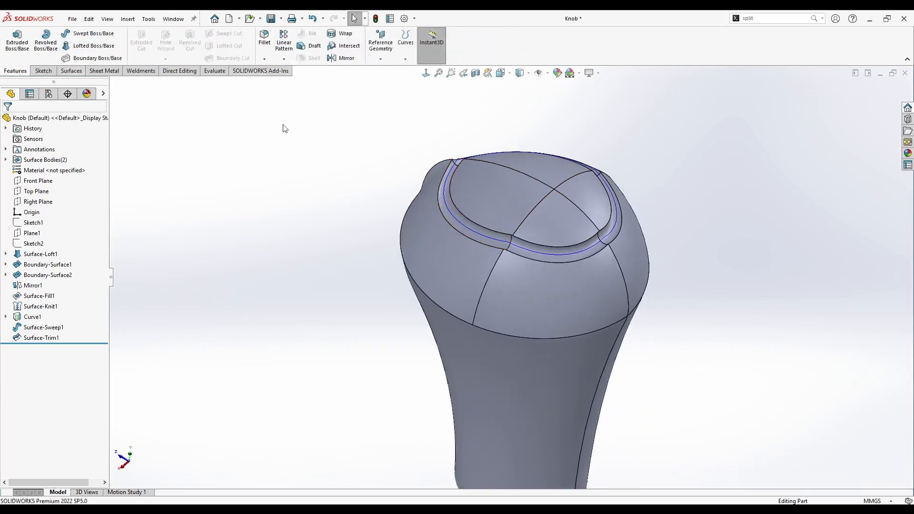
pyautogui.click(264, 44)
pyautogui.write('1.00mm')
pyautogui.press('Return')
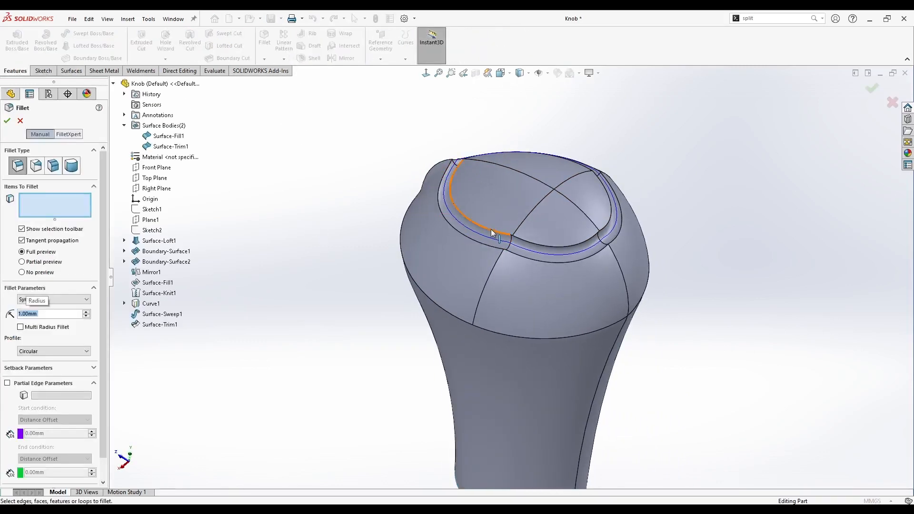
pyautogui.click(469, 237)
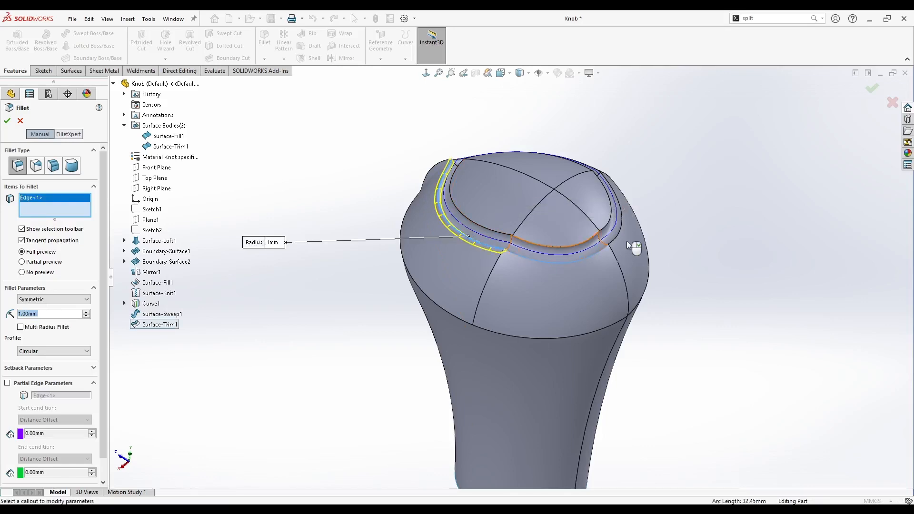
pyautogui.click(614, 238)
pyautogui.click(620, 212)
pyautogui.click(617, 223)
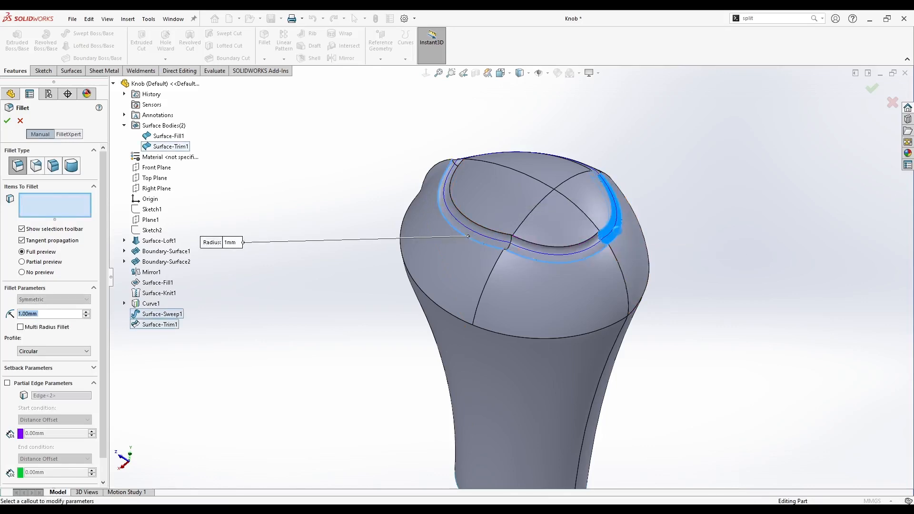
pyautogui.scroll(-4, 490, 154)
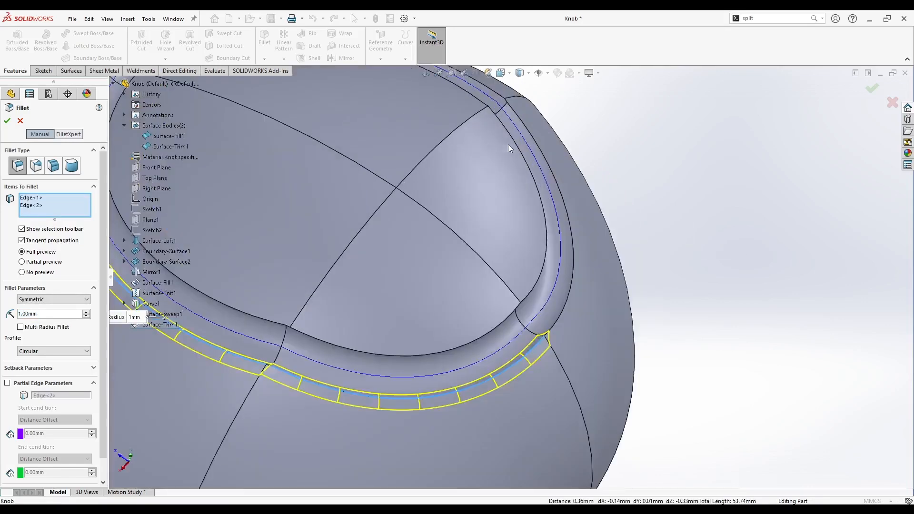
pyautogui.click(539, 148)
pyautogui.scroll(4, 425, 135)
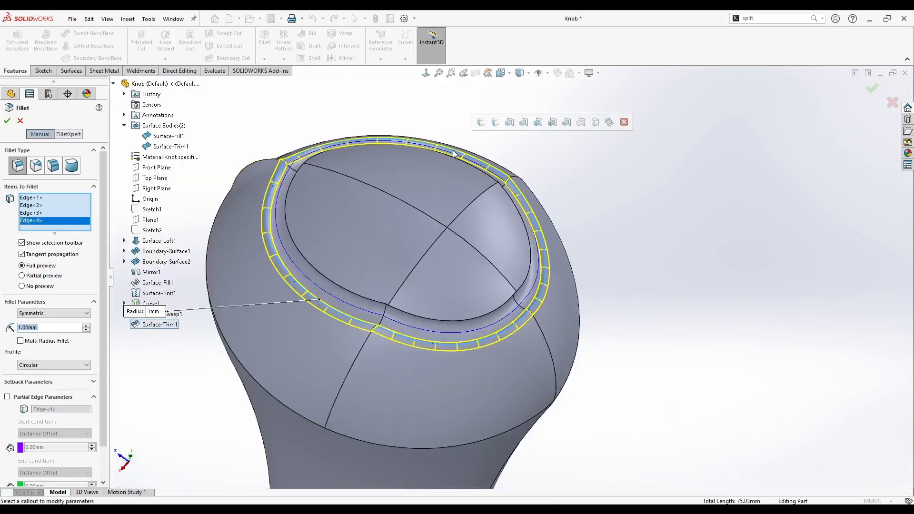
pyautogui.press('Return')
# Step: Fillet two adjacent edges on the inner side of the dome groove with a 1 mm radius
pyautogui.press('Return')
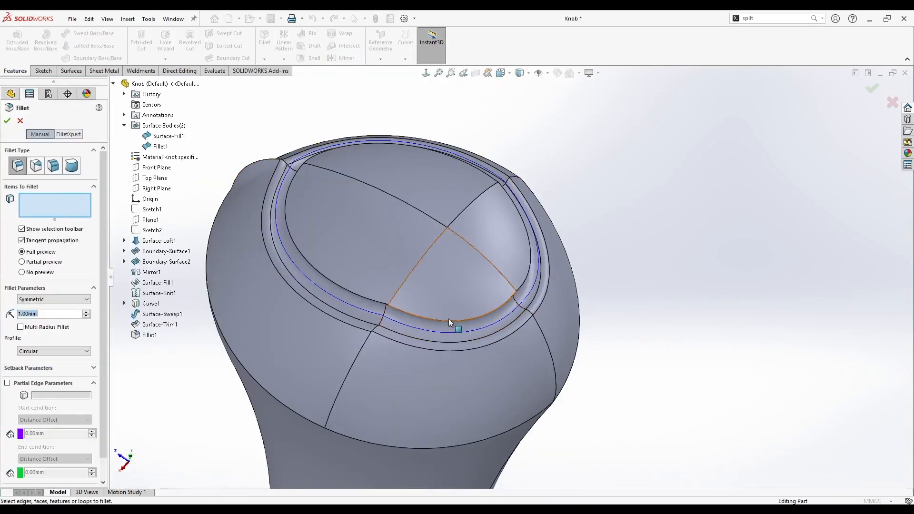
pyautogui.click(449, 320)
pyautogui.click(530, 259)
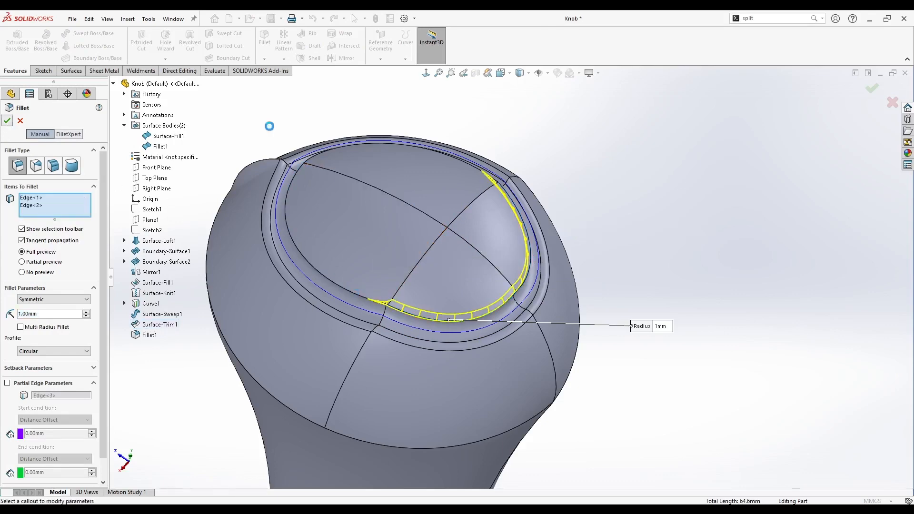
pyautogui.click(8, 120)
# Step: Fillet the remaining inner edges of the dome groove with a 1 mm radius
pyautogui.press('Return')
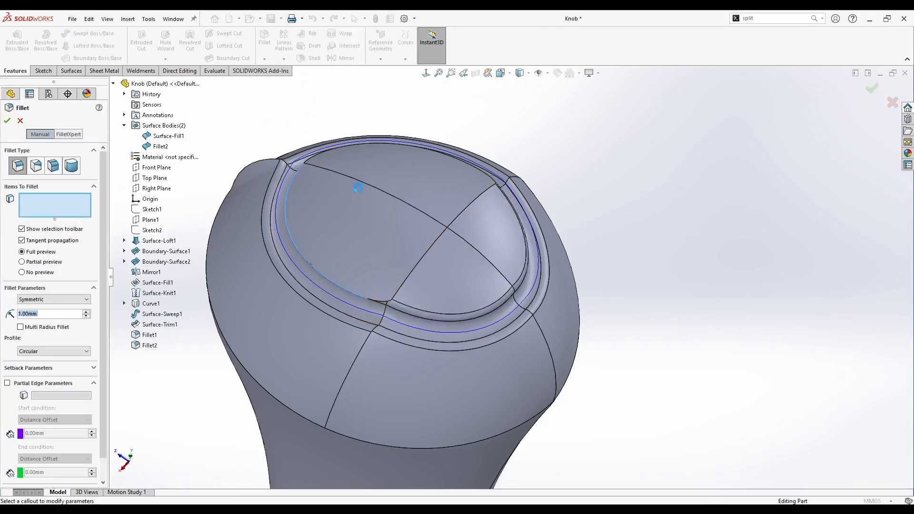
pyautogui.moveTo(354, 186); pyautogui.dragTo(360, 229, button='middle')
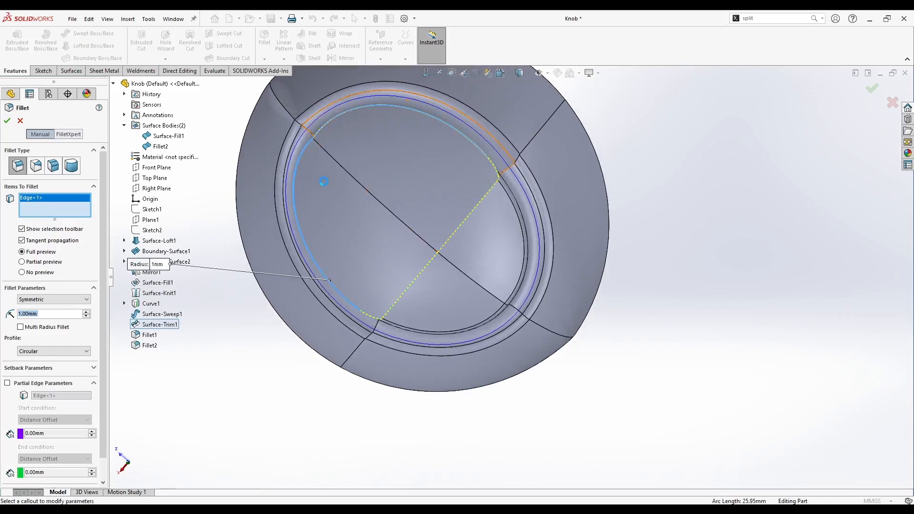
pyautogui.moveTo(323, 182); pyautogui.dragTo(366, 125, button='middle')
pyautogui.press('Return')
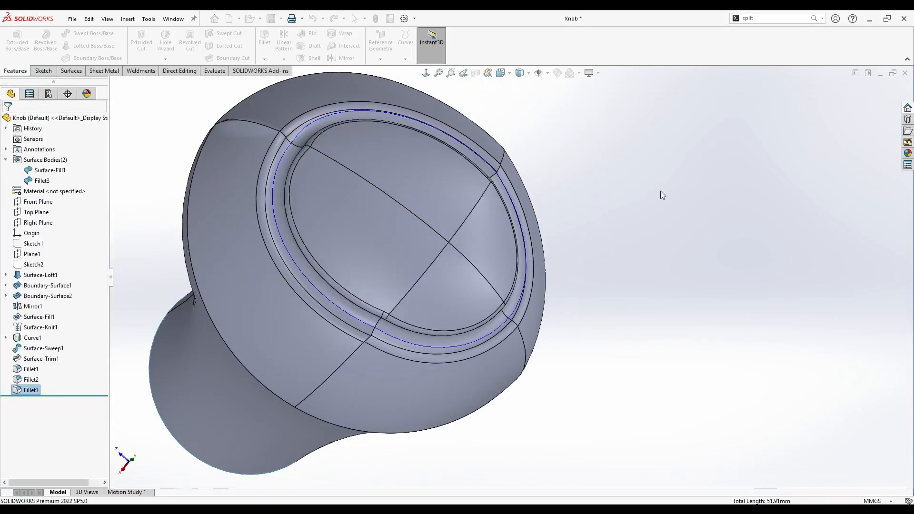
# Step: Inspect the inside of the surface knob with a temporary section view through the Front Plane
pyautogui.moveTo(661, 191); pyautogui.dragTo(385, 264, button='middle')
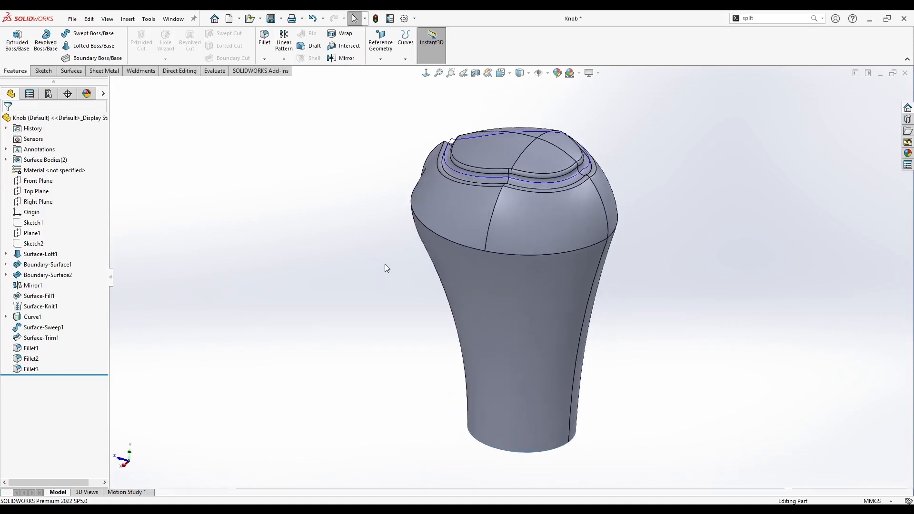
pyautogui.moveTo(373, 306); pyautogui.dragTo(400, 238, button='middle')
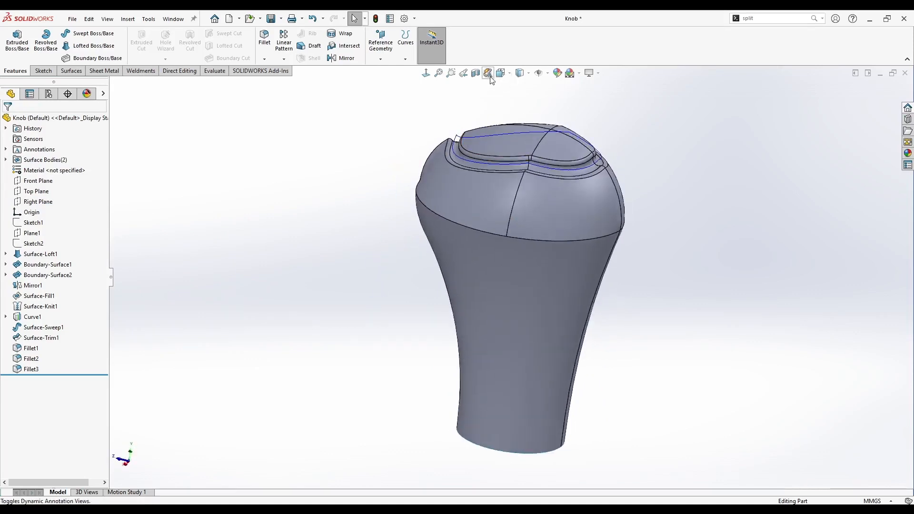
pyautogui.click(476, 73)
pyautogui.moveTo(434, 164); pyautogui.dragTo(395, 139, button='middle')
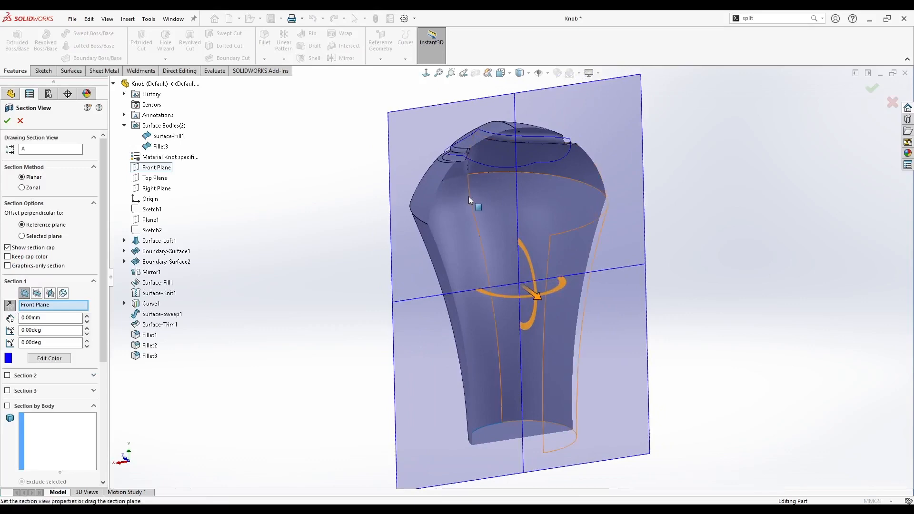
pyautogui.moveTo(468, 196); pyautogui.dragTo(453, 128, button='middle')
pyautogui.moveTo(594, 191); pyautogui.dragTo(504, 262, button='middle')
pyautogui.press('Escape')
# Step: Hide the projected curve that runs along the dome groove
pyautogui.moveTo(346, 229); pyautogui.dragTo(383, 190, button='middle')
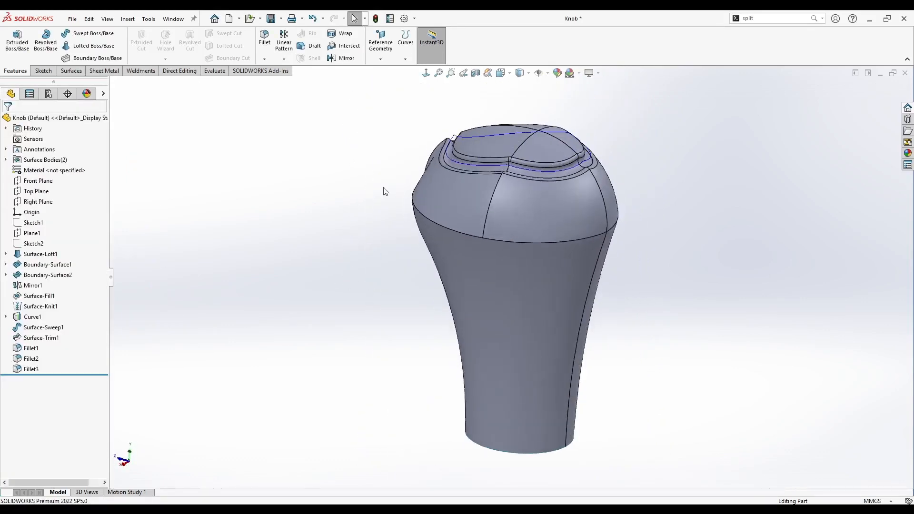
pyautogui.rightClick(451, 159)
pyautogui.click(473, 146)
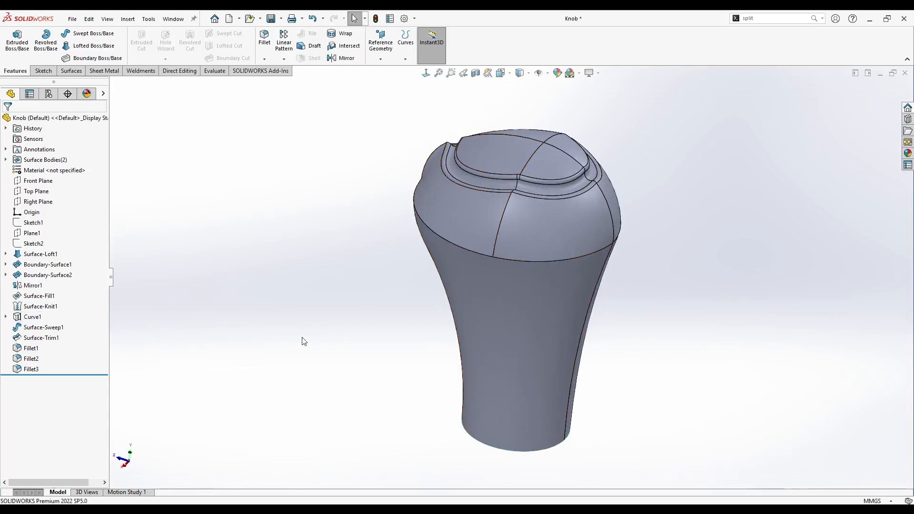
# Step: Examine the surface bodies of the part, checking which one closes the knob's base
pyautogui.moveTo(235, 252); pyautogui.dragTo(270, 270, button='middle')
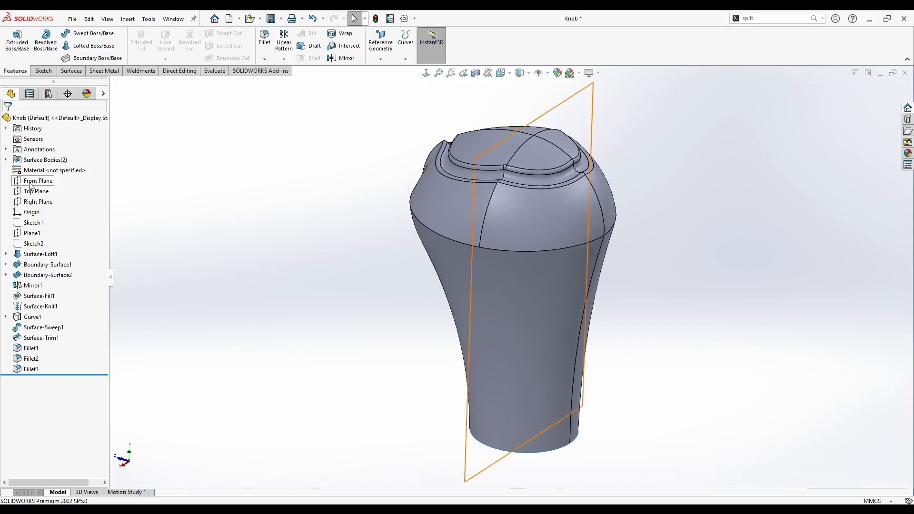
pyautogui.click(6, 159)
pyautogui.click(49, 170)
pyautogui.moveTo(472, 357); pyautogui.dragTo(478, 271, button='middle')
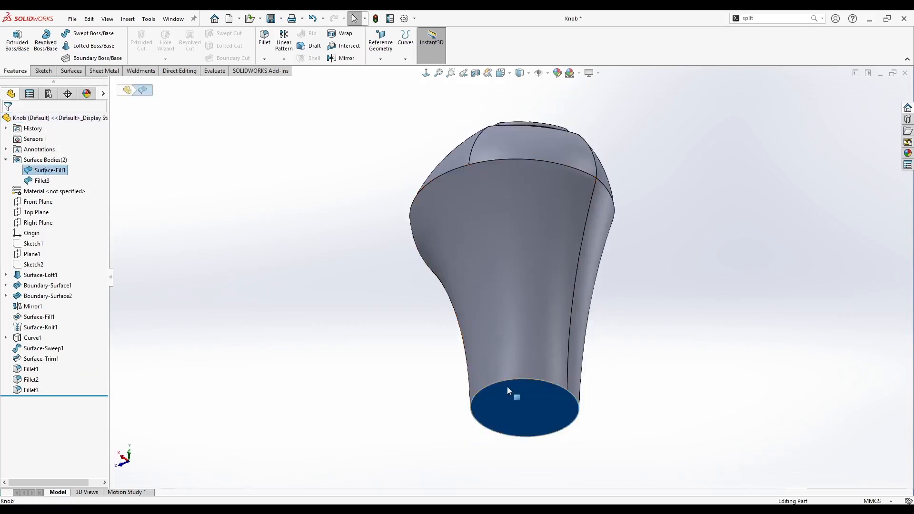
pyautogui.moveTo(507, 387); pyautogui.dragTo(424, 438, button='middle')
pyautogui.click(184, 211)
# Step: Knit the base fill surface and the filleted knob surface together with the Create solid option
pyautogui.click(50, 170)
pyautogui.keyDown('ctrl'); pyautogui.click(42, 181); pyautogui.keyUp('ctrl')
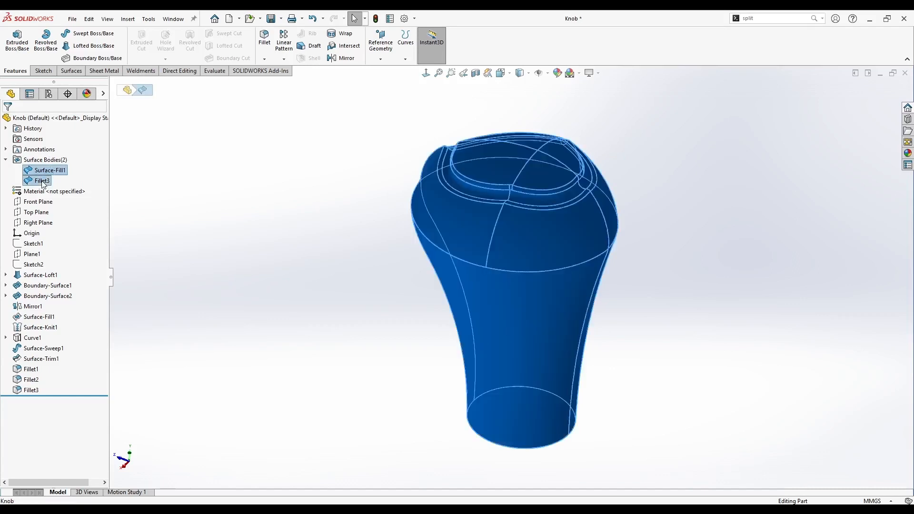
pyautogui.click(81, 71)
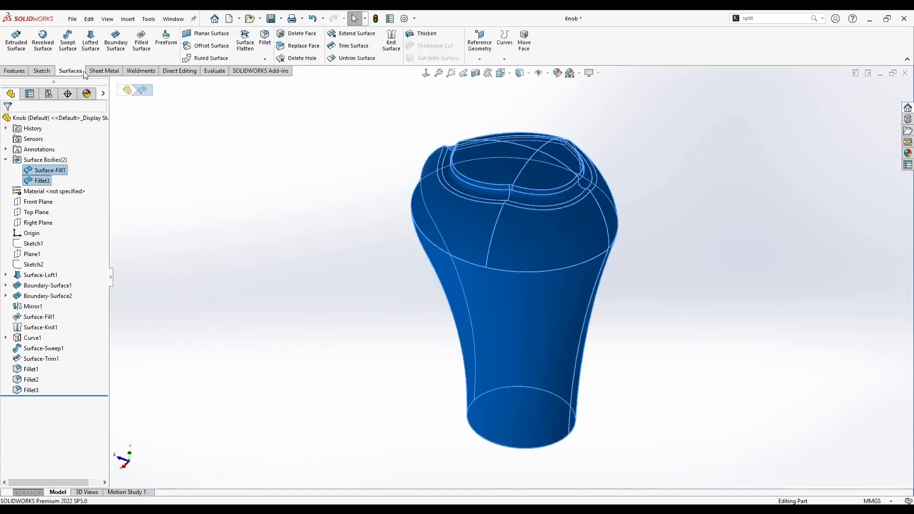
pyautogui.click(391, 42)
pyautogui.moveTo(450, 345); pyautogui.dragTo(441, 298, button='middle')
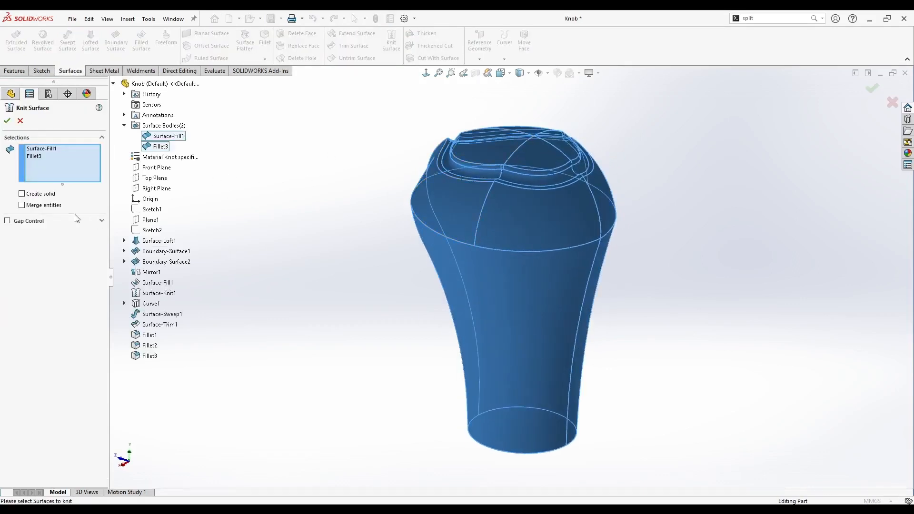
pyautogui.moveTo(385, 273); pyautogui.dragTo(419, 243, button='middle')
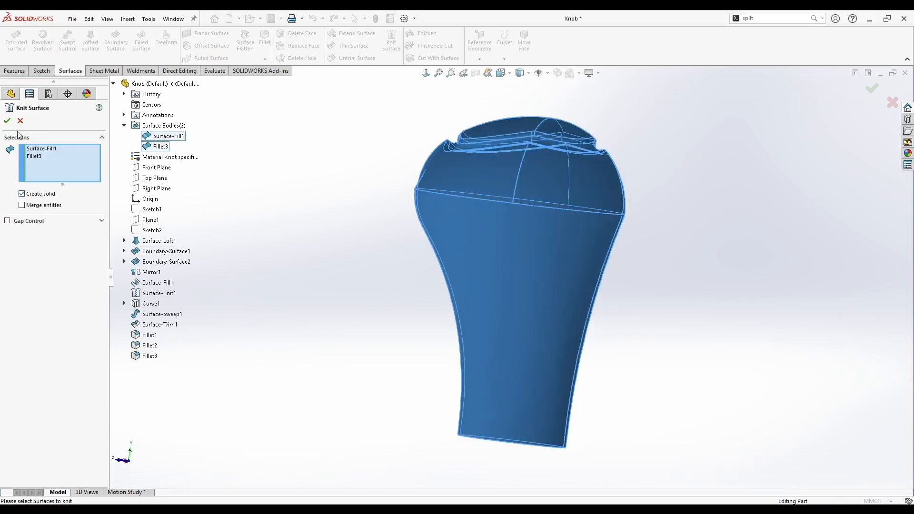
pyautogui.click(8, 121)
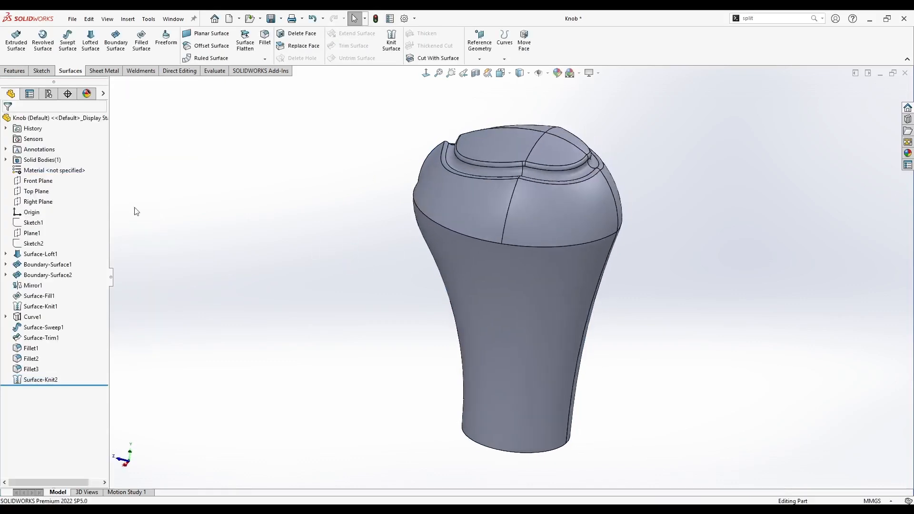
# Step: Check the knitted solid body in the feature tree and inspect its interior with a section view through the Front Plane
pyautogui.click(6, 160)
pyautogui.click(61, 170)
pyautogui.click(236, 267)
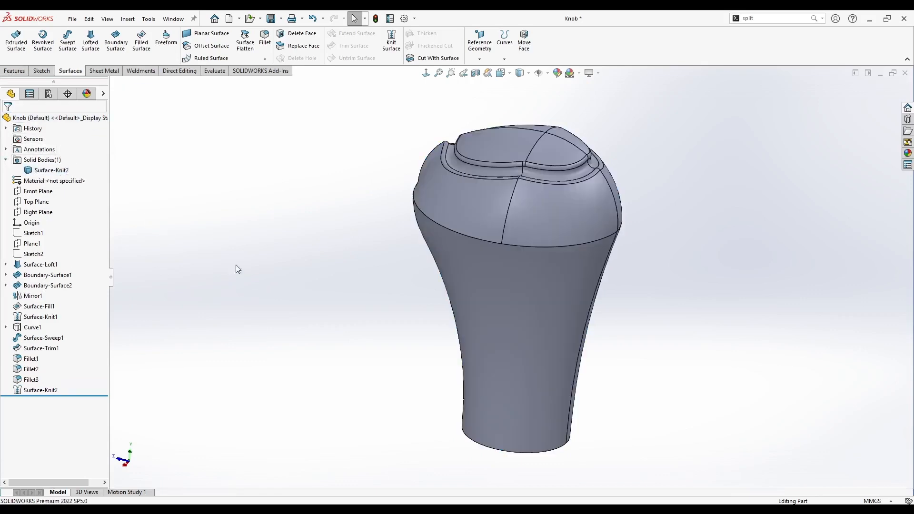
pyautogui.moveTo(237, 267); pyautogui.dragTo(453, 99, button='middle')
pyautogui.click(476, 73)
pyautogui.moveTo(380, 212); pyautogui.dragTo(333, 189, button='middle')
pyautogui.click(20, 120)
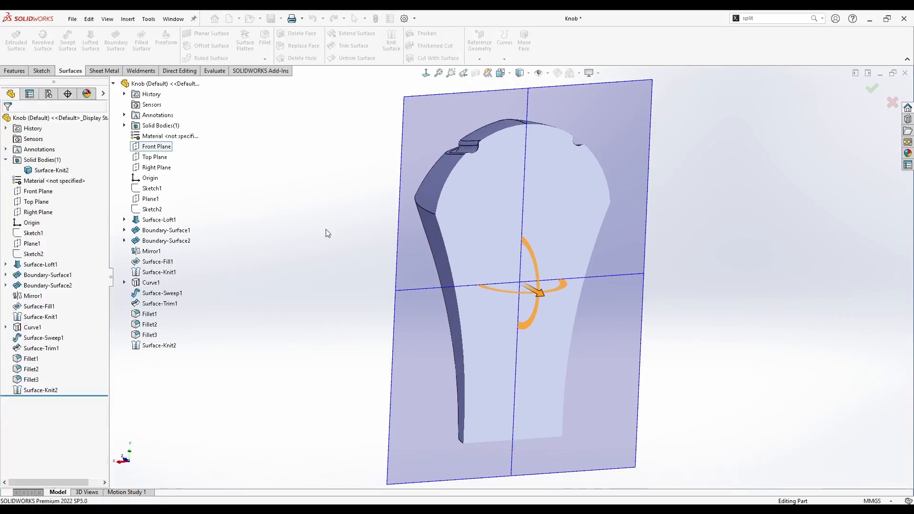
# Step: Show Sketch1 and create a plane parallel to the Top Plane through the sketch point on the knob's vertical construction line
pyautogui.rightClick(32, 233)
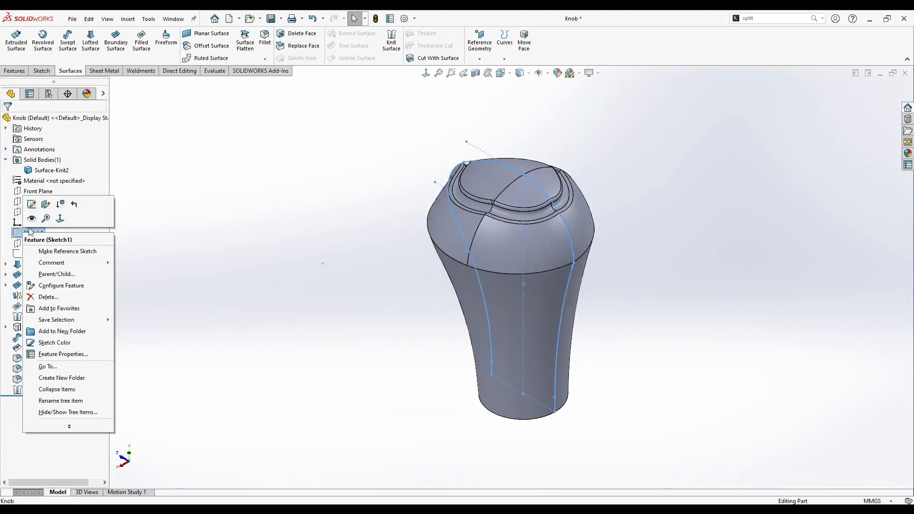
pyautogui.click(32, 218)
pyautogui.moveTo(362, 257)
pyautogui.mouseDown(button='middle')
pyautogui.moveTo(501, 289)
pyautogui.moveTo(369, 321)
pyautogui.moveTo(392, 332)
pyautogui.mouseUp(button='middle')
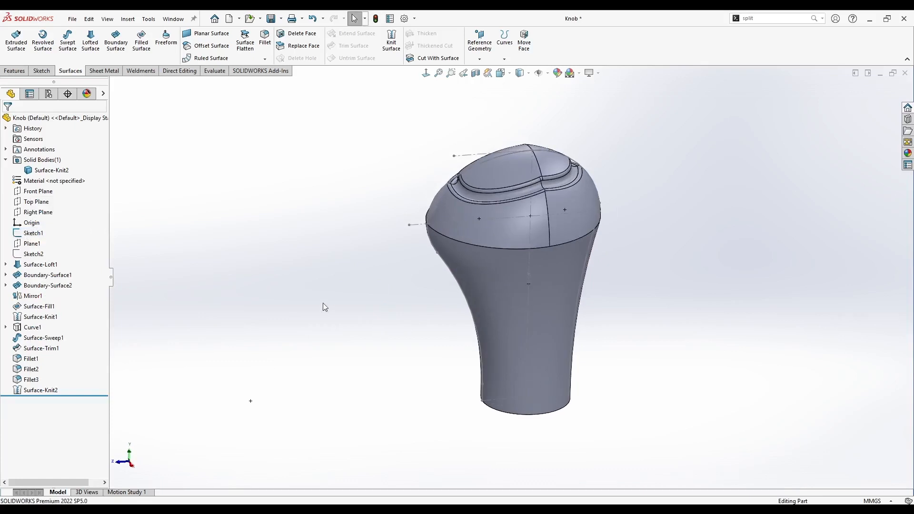
pyautogui.click(36, 201)
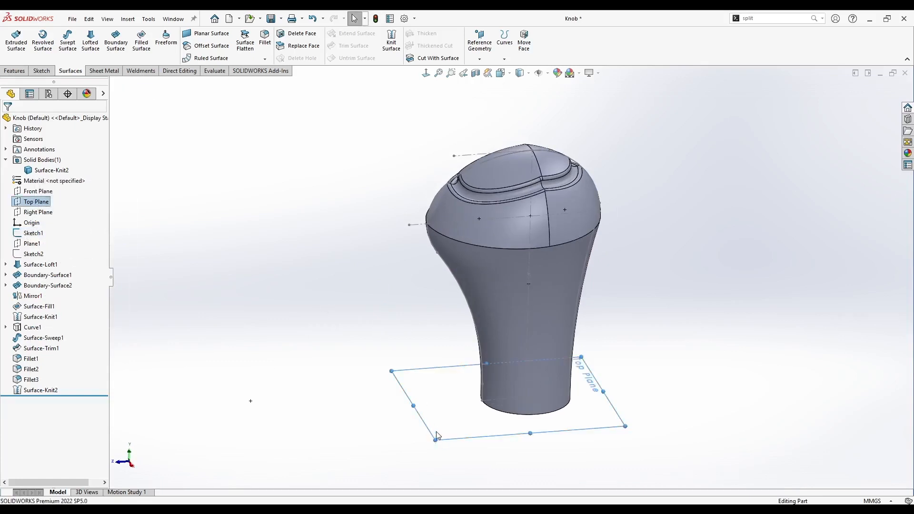
pyautogui.keyDown('ctrl'); pyautogui.moveTo(437, 446); pyautogui.dragTo(529, 274); pyautogui.keyUp('ctrl')
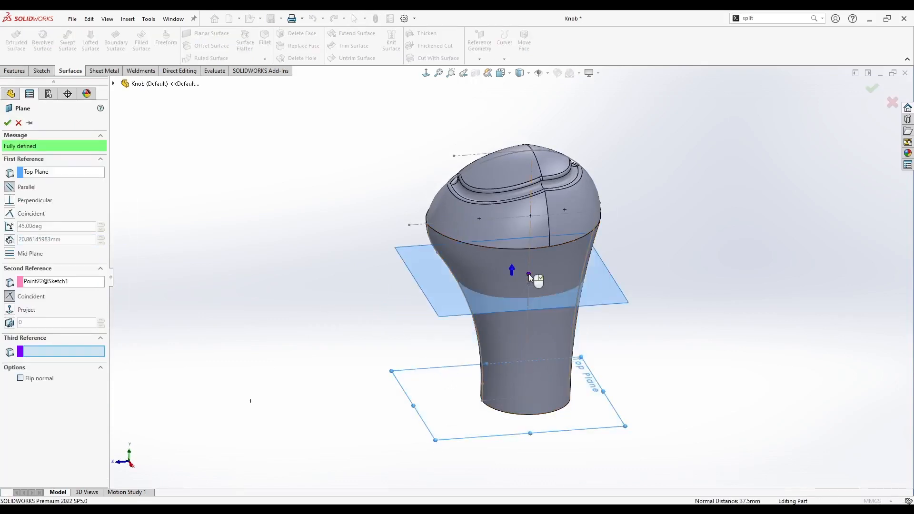
pyautogui.moveTo(324, 300)
pyautogui.mouseDown(button='middle')
pyautogui.moveTo(370, 294)
pyautogui.moveTo(336, 324)
pyautogui.mouseUp(button='middle')
# Step: Hide Sketch1 and the new reference plane and save the knob part
pyautogui.rightClick(478, 229)
pyautogui.click(498, 217)
pyautogui.moveTo(401, 227); pyautogui.dragTo(367, 250, button='middle')
pyautogui.rightClick(415, 273)
pyautogui.click(453, 259)
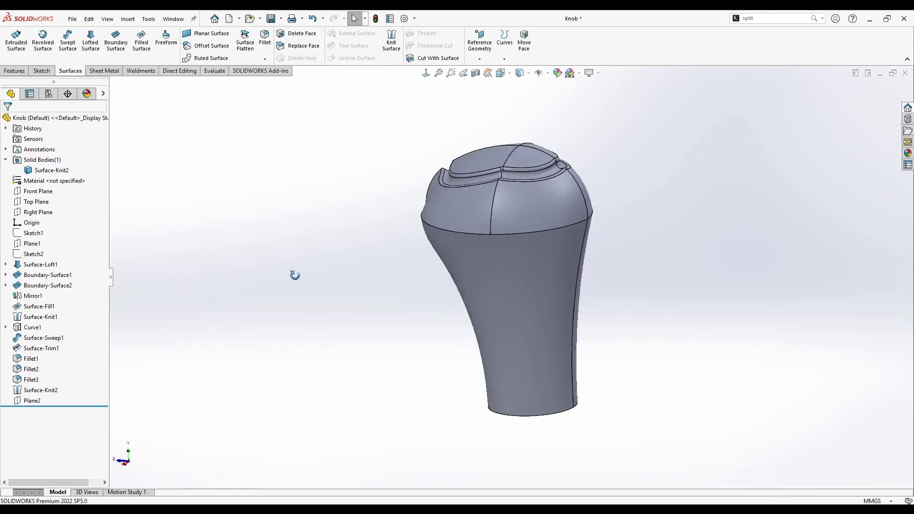
pyautogui.press('space')
pyautogui.click(415, 286)
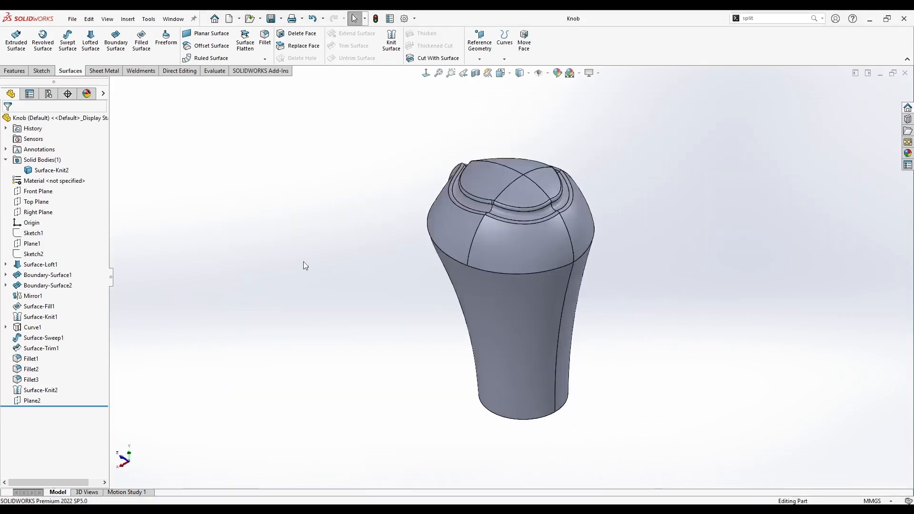
# Step: Create a new part and start a sketch on its Top Plane
pyautogui.click(229, 23)
pyautogui.doubleClick(251, 234)
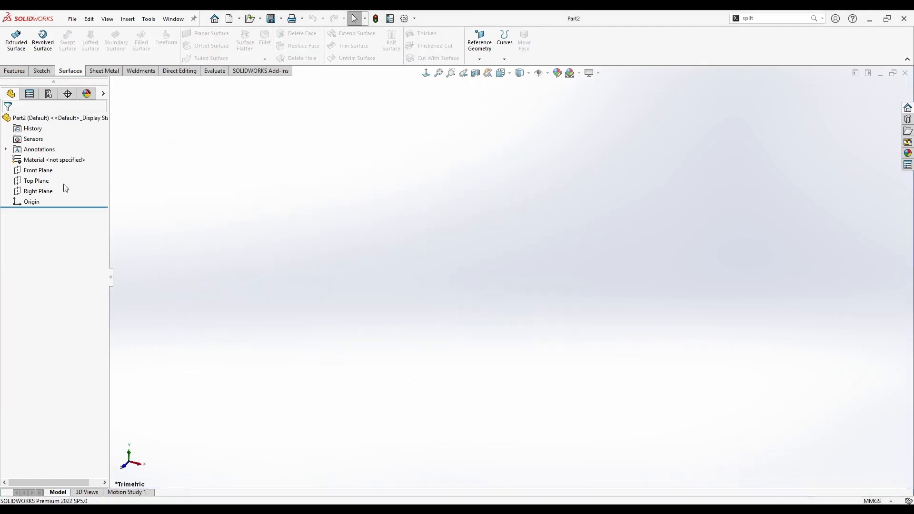
pyautogui.rightClick(30, 183)
pyautogui.click(38, 168)
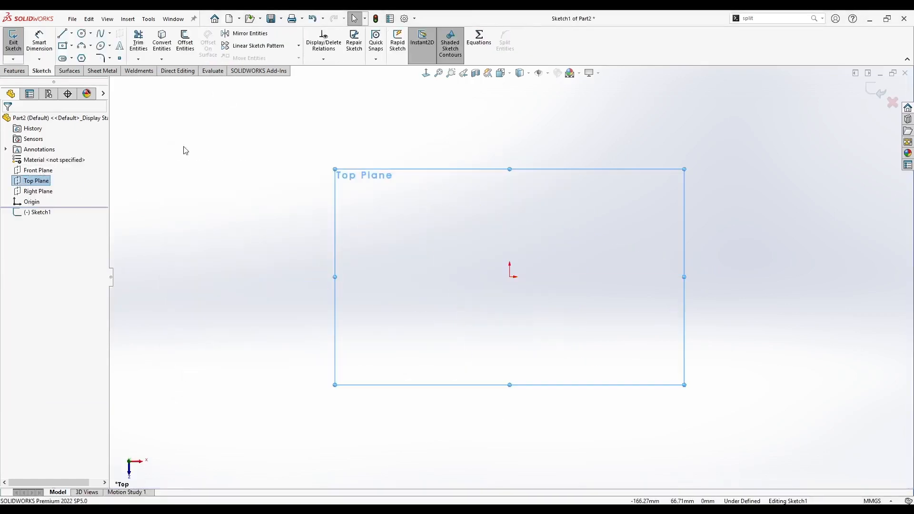
# Step: Sketch an 80 mm by 80 mm center rectangle centred on the origin
pyautogui.click(71, 46)
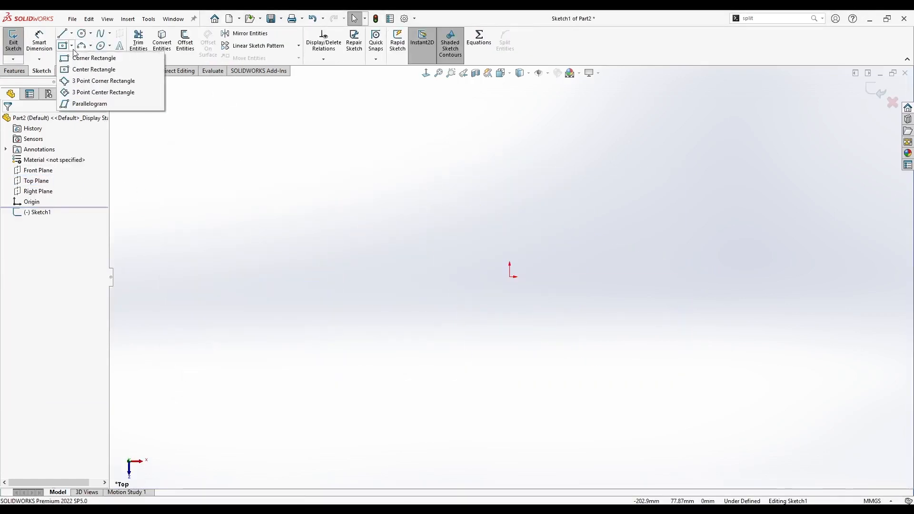
pyautogui.click(90, 70)
pyautogui.click(510, 277)
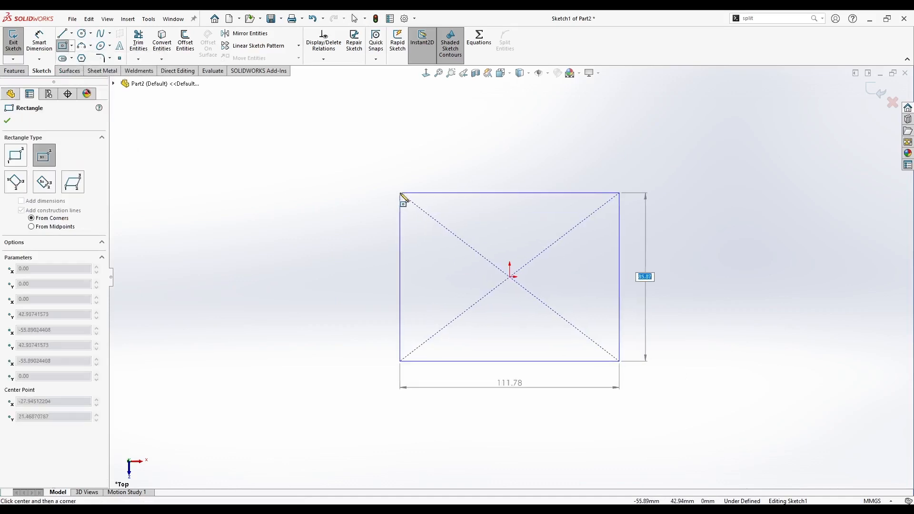
pyautogui.press('Return')
pyautogui.write('80')
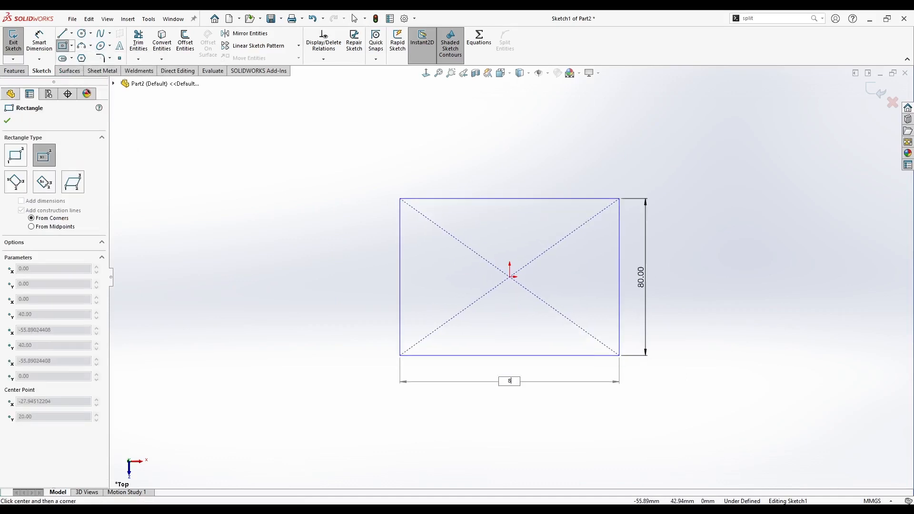
pyautogui.press('Return')
pyautogui.press('Escape')
# Step: Extrude the square sketch 90 mm with the Mid Plane end condition
pyautogui.moveTo(450, 316); pyautogui.dragTo(362, 180, button='middle')
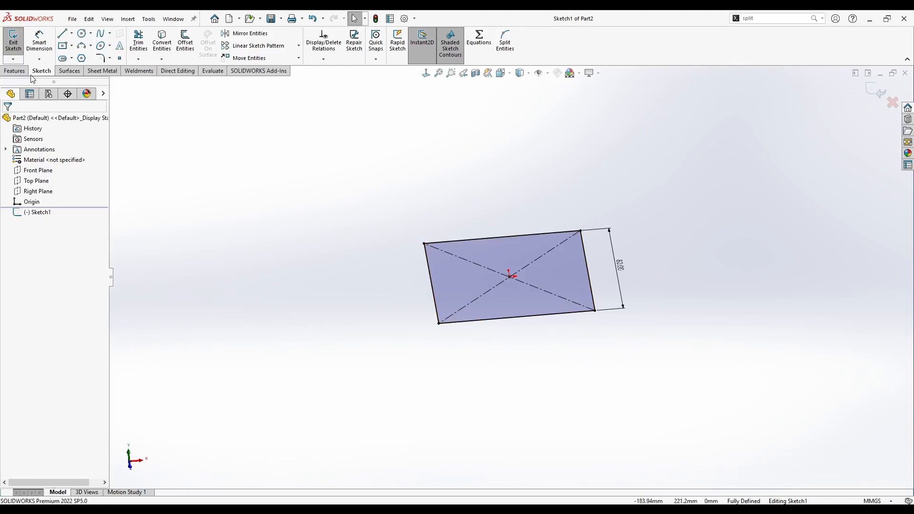
pyautogui.click(14, 70)
pyautogui.click(17, 41)
pyautogui.click(65, 179)
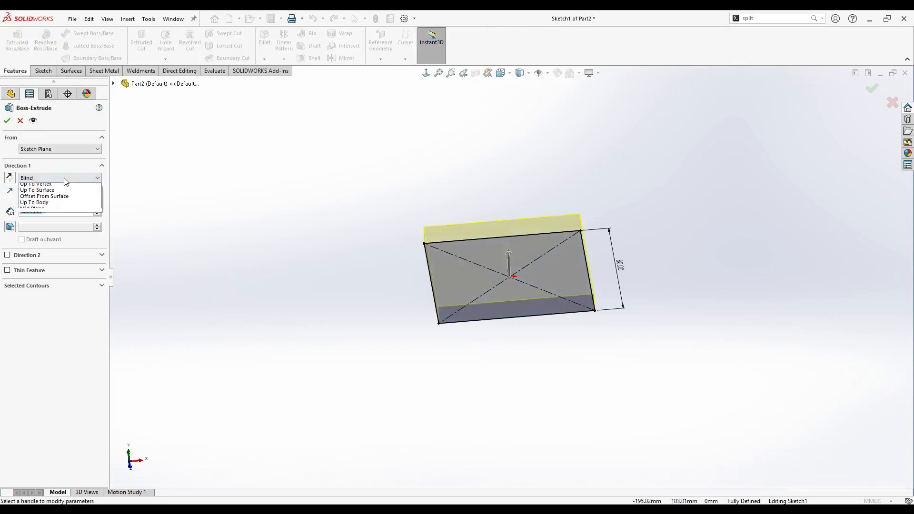
pyautogui.click(30, 209)
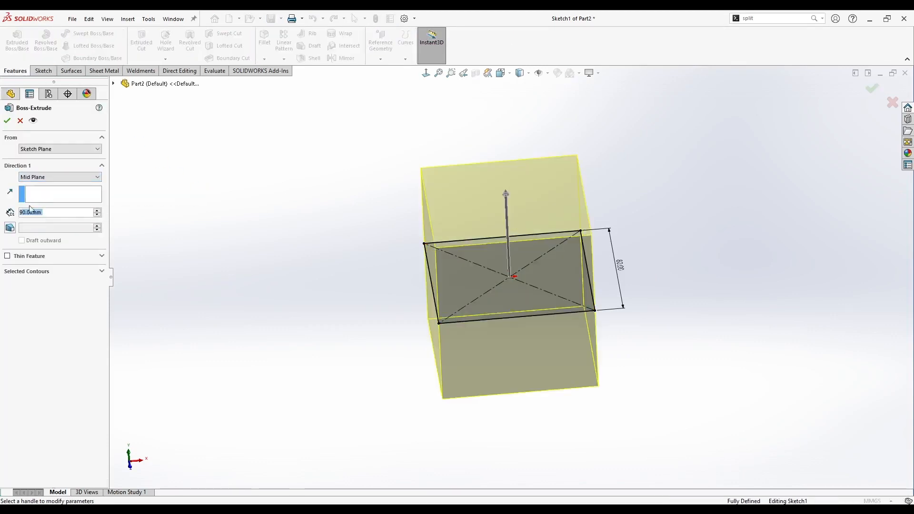
pyautogui.click(7, 121)
# Step: Save the extruded block part as Box
pyautogui.press('space')
pyautogui.click(349, 306)
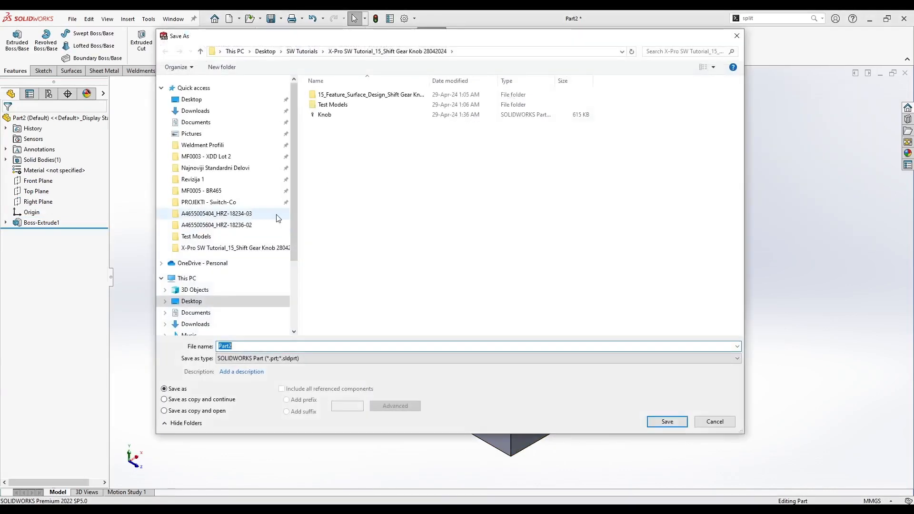
pyautogui.write('Box')
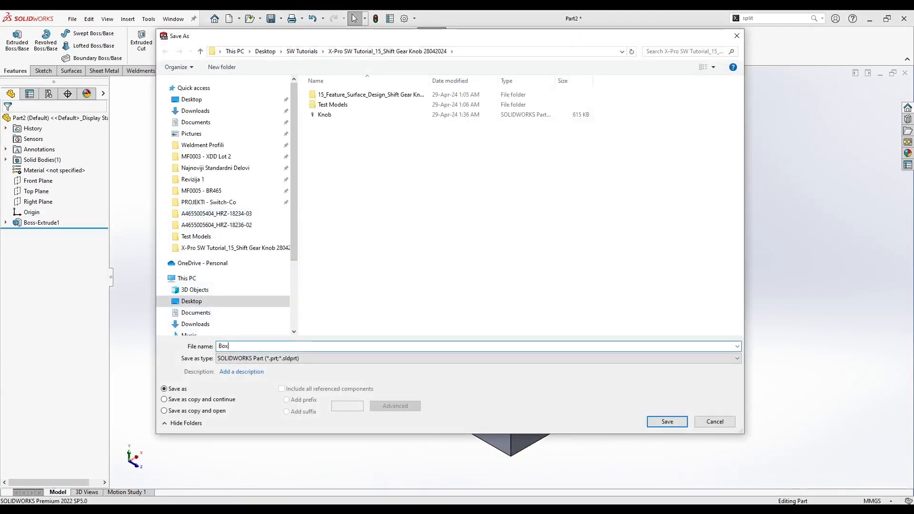
pyautogui.press('Return')
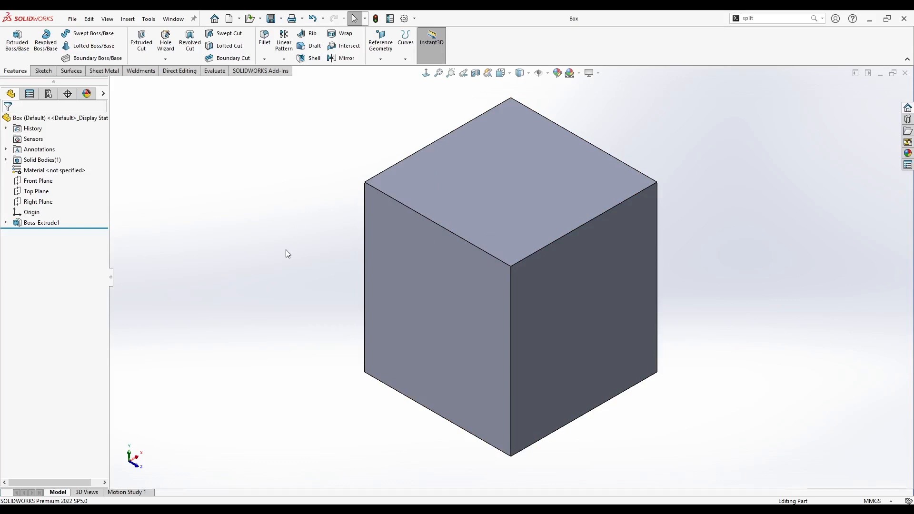
# Step: Create a new assembly from the part and place Box in it as the first, fixed component
pyautogui.click(239, 19)
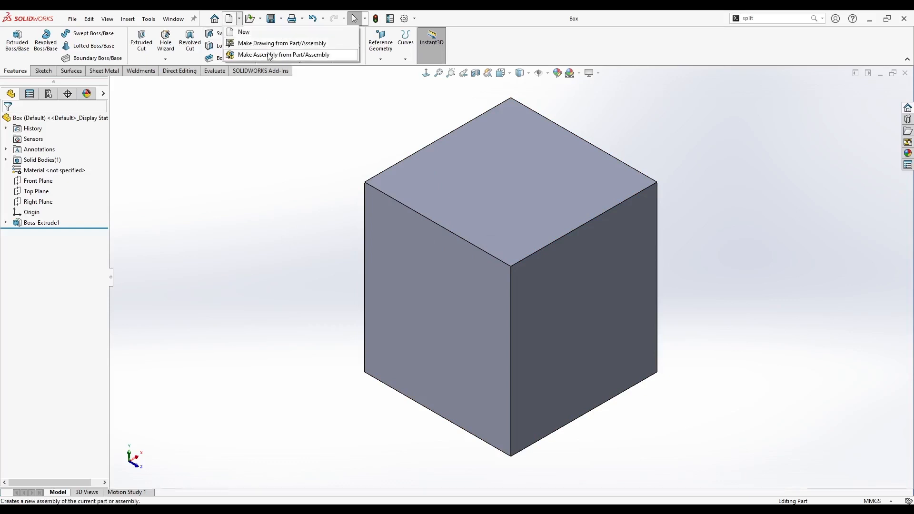
pyautogui.click(267, 54)
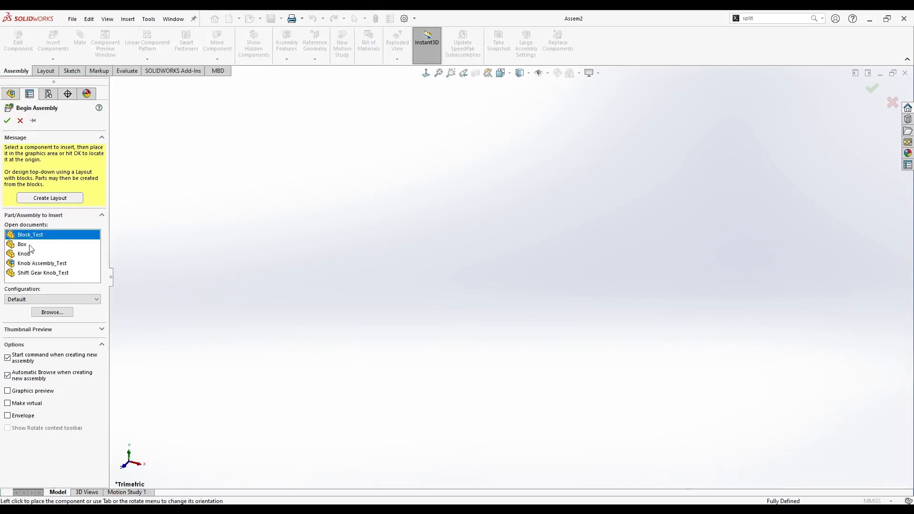
pyautogui.click(28, 245)
pyautogui.click(173, 211)
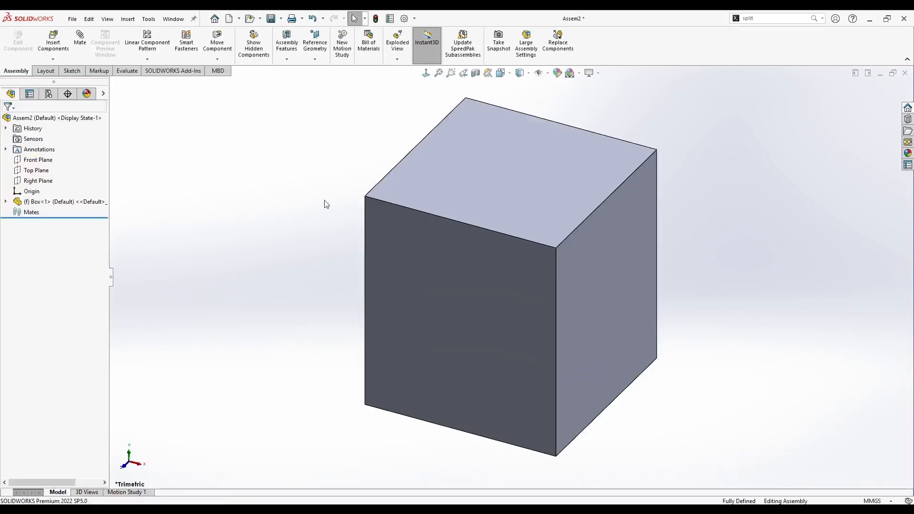
# Step: Compare Box's Front Plane with the assembly's Front Plane to check how the component is aligned
pyautogui.click(6, 202)
pyautogui.keyDown('ctrl'); pyautogui.click(38, 160); pyautogui.keyUp('ctrl')
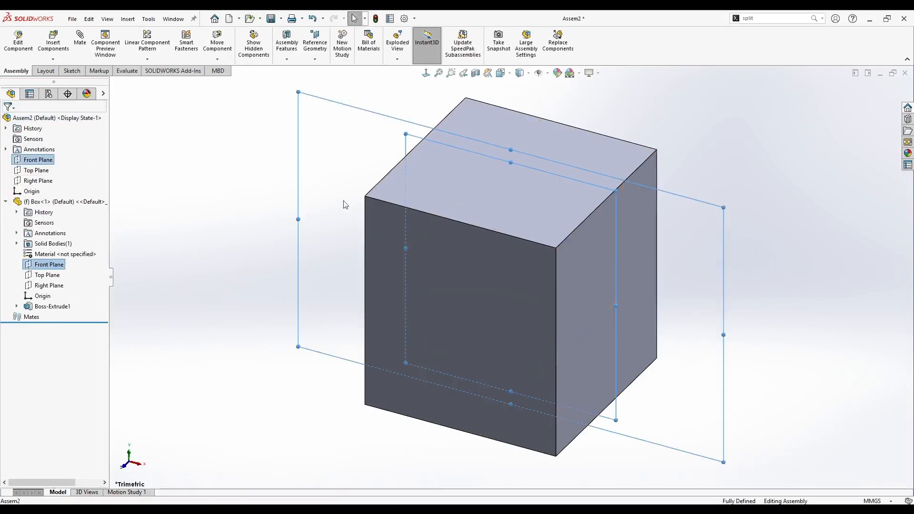
pyautogui.moveTo(347, 204); pyautogui.dragTo(465, 195, button='middle')
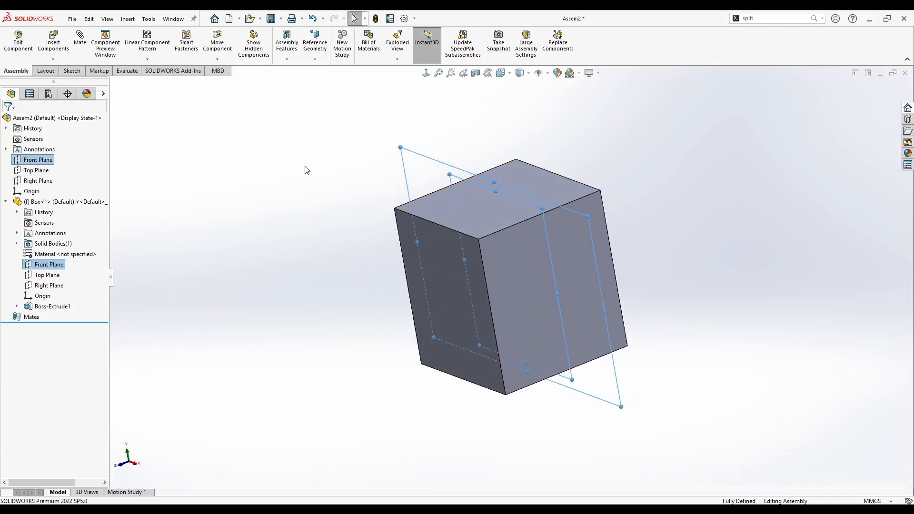
pyautogui.click(306, 170)
pyautogui.hotkey('shift', 'c')
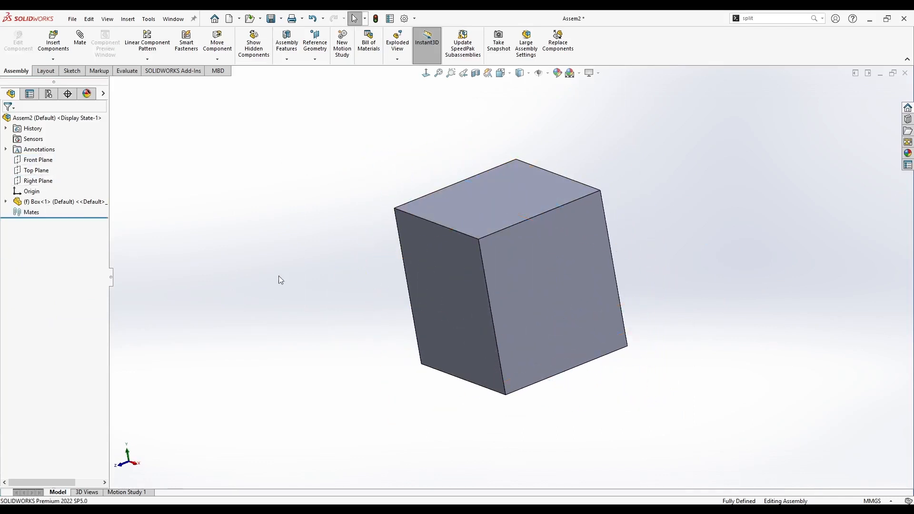
# Step: Make the Box component transparent in the assembly
pyautogui.moveTo(280, 277); pyautogui.dragTo(332, 282, button='middle')
pyautogui.rightClick(74, 203)
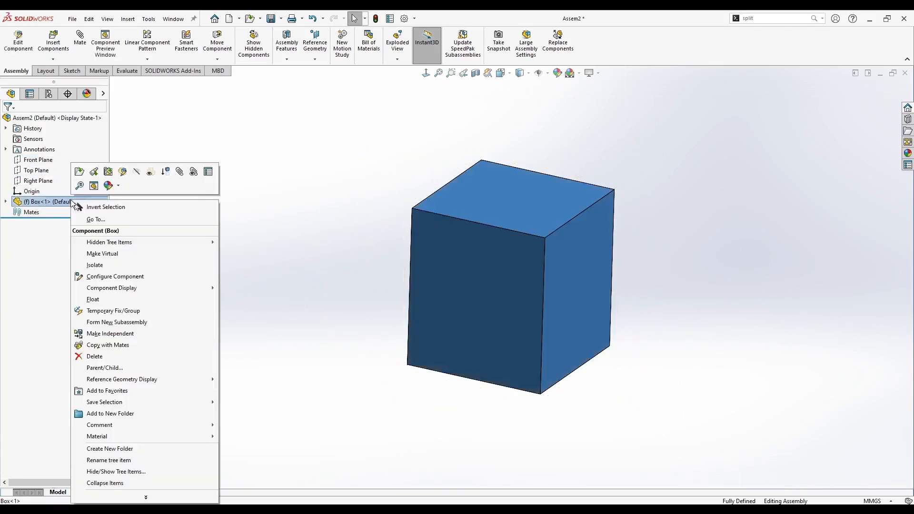
pyautogui.click(151, 176)
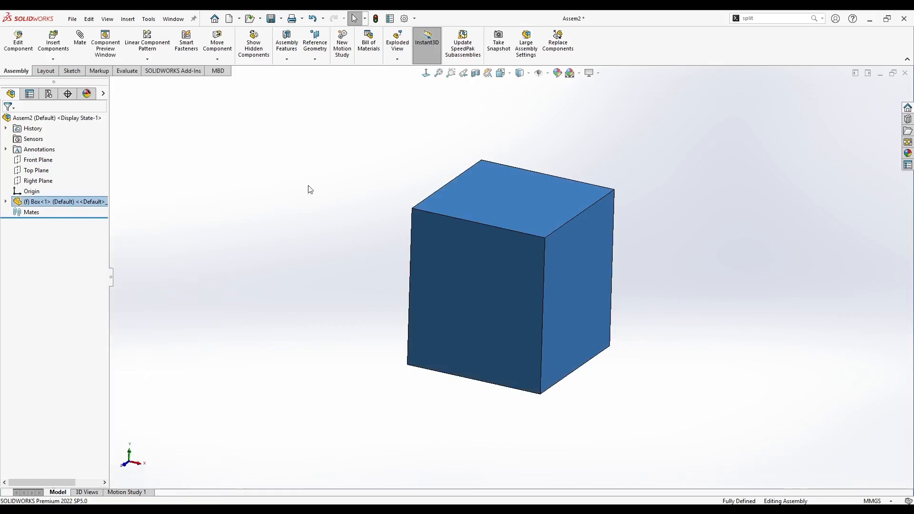
pyautogui.moveTo(309, 190); pyautogui.dragTo(333, 231, button='middle')
# Step: Insert the Knob part into the assembly, placing it freely beside the box
pyautogui.click(53, 45)
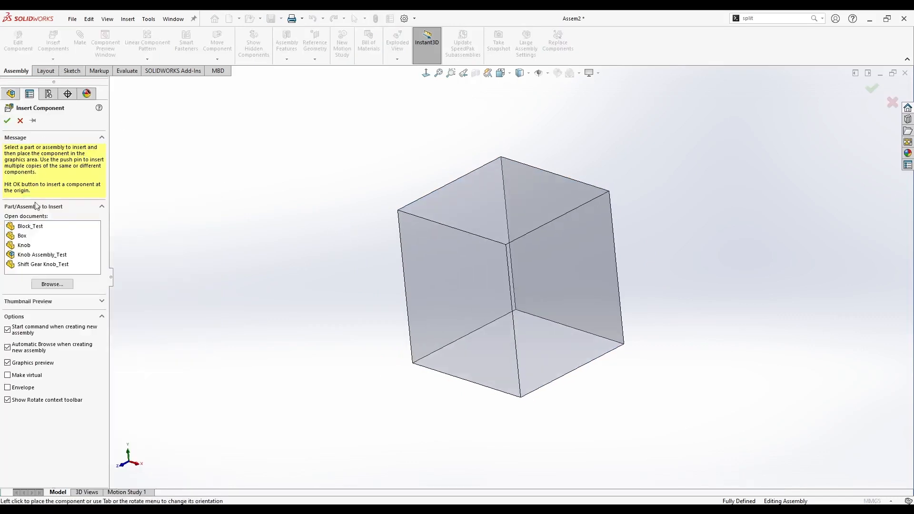
pyautogui.click(38, 247)
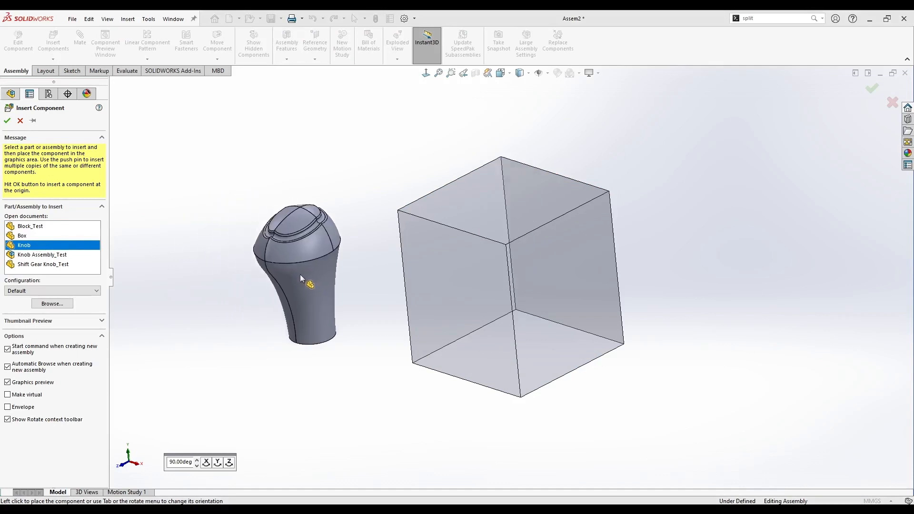
pyautogui.click(300, 275)
# Step: Mate the knob's Front Plane coincident with the assembly's Front Plane
pyautogui.click(6, 212)
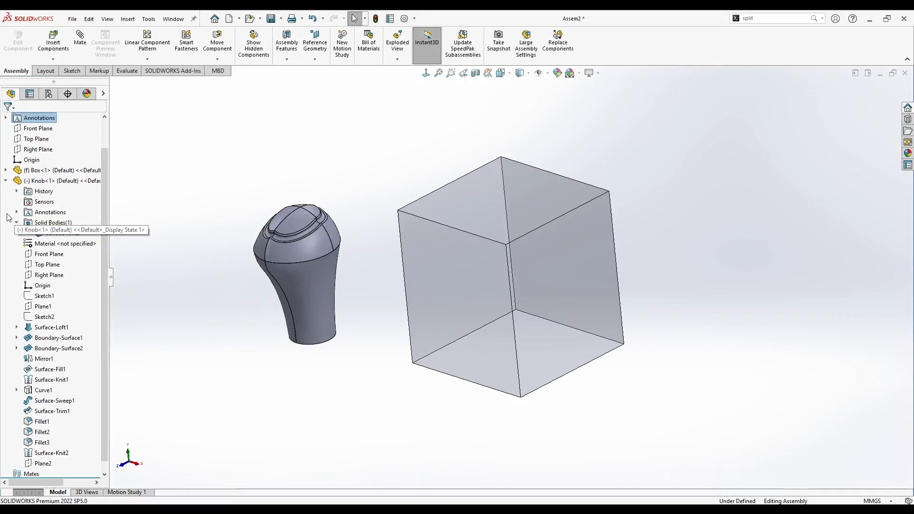
pyautogui.click(50, 255)
pyautogui.scroll(1, 28, 161)
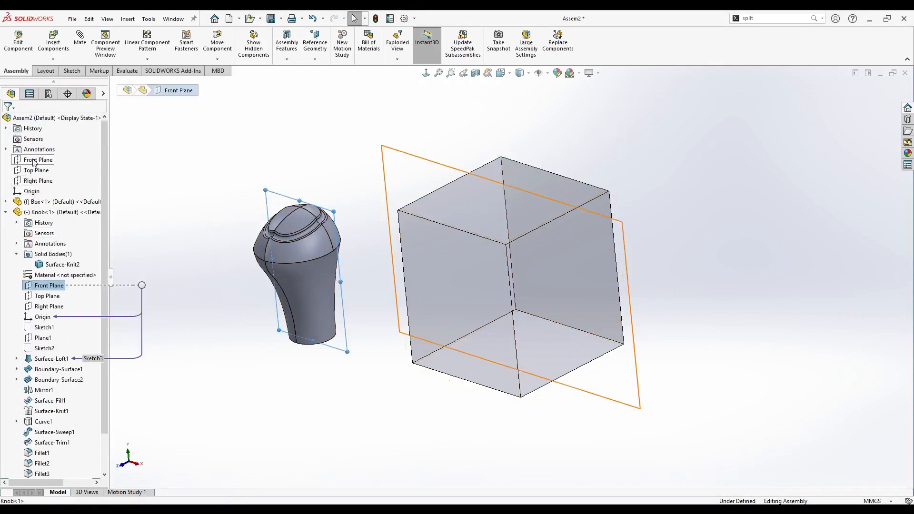
pyautogui.keyDown('ctrl'); pyautogui.click(35, 163); pyautogui.keyUp('ctrl')
pyautogui.click(42, 170)
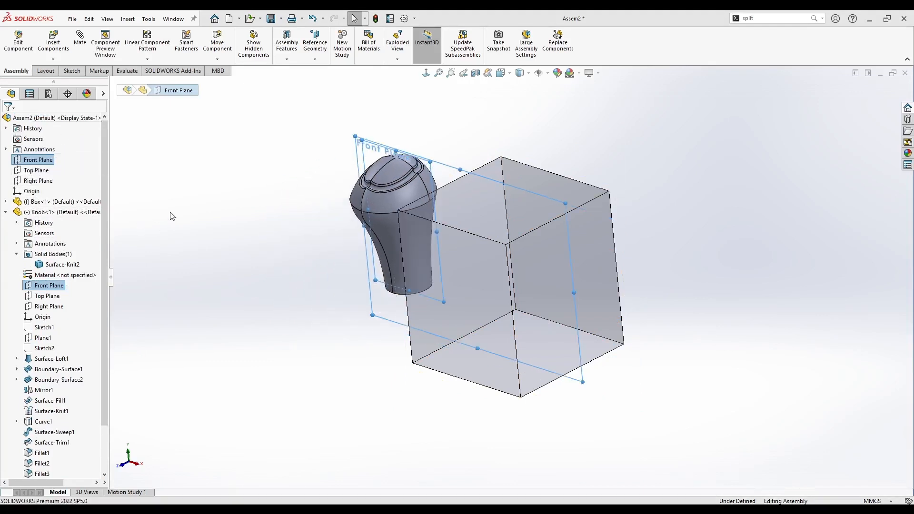
# Step: Mate the knob's Right Plane coincident with the assembly's Right Plane
pyautogui.click(41, 180)
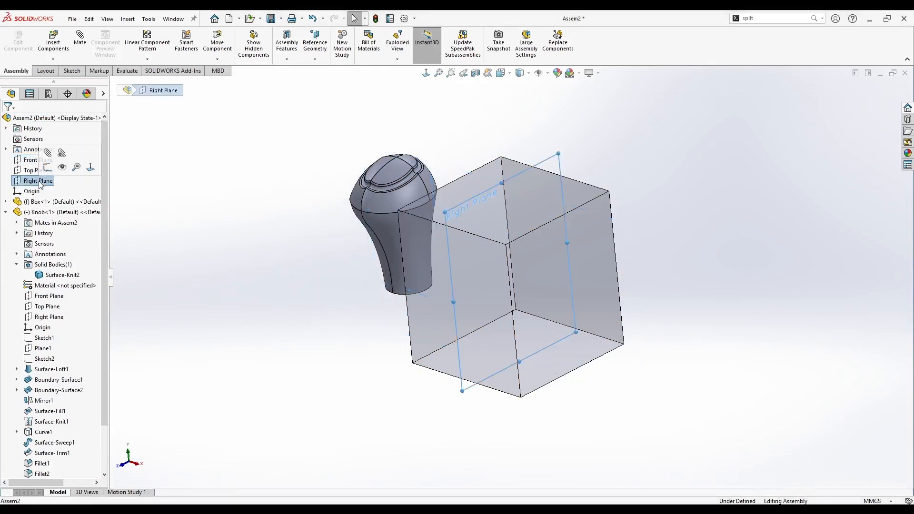
pyautogui.keyDown('ctrl'); pyautogui.click(49, 317); pyautogui.keyUp('ctrl')
pyautogui.click(57, 323)
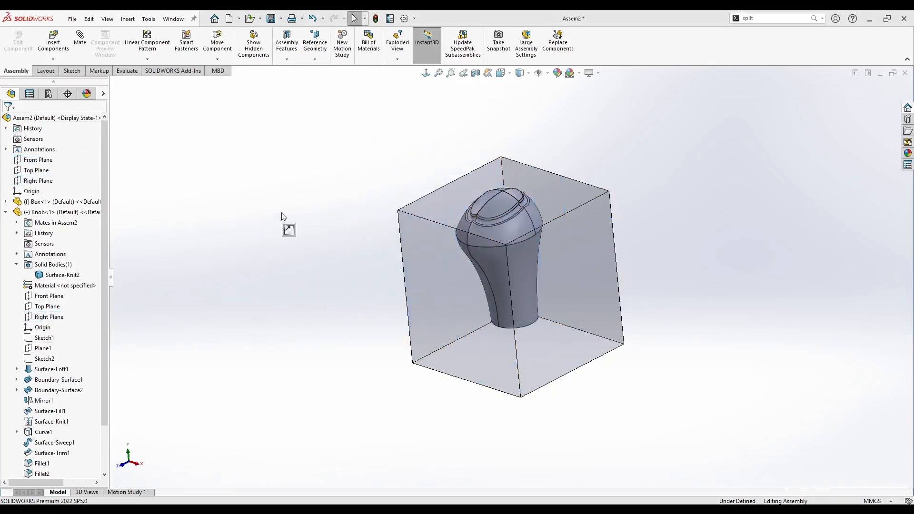
# Step: Try mating the knob's Top Plane coincident with the assembly's Top Plane and check the knob's height in the box
pyautogui.moveTo(382, 225); pyautogui.dragTo(325, 175, button='middle')
pyautogui.press('space')
pyautogui.click(363, 268)
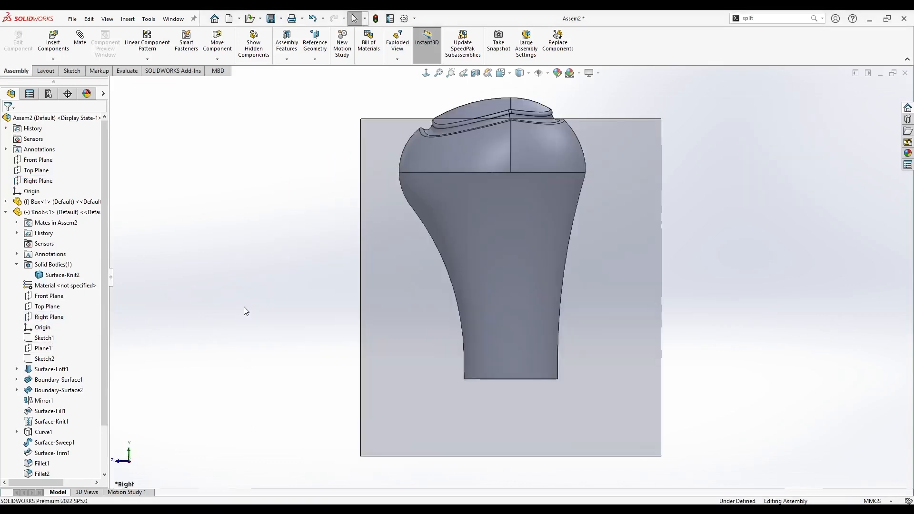
pyautogui.click(53, 306)
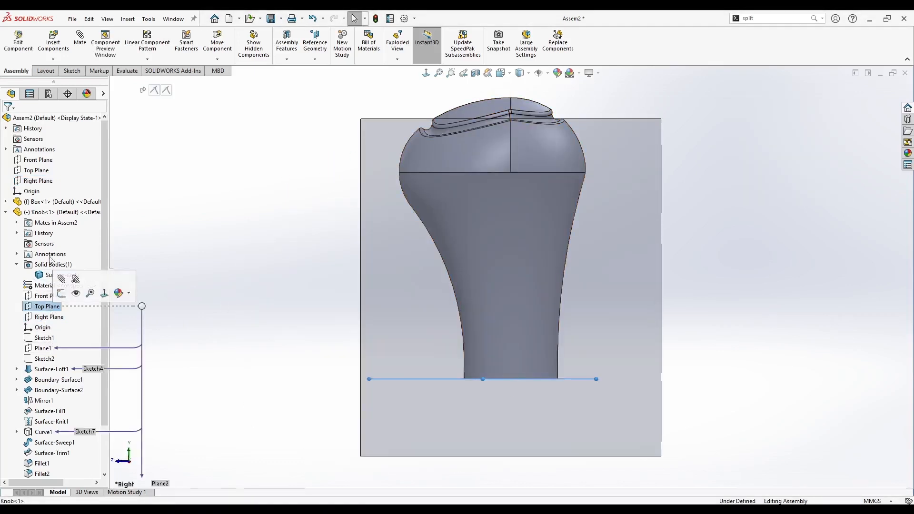
pyautogui.keyDown('ctrl'); pyautogui.click(35, 171); pyautogui.keyUp('ctrl')
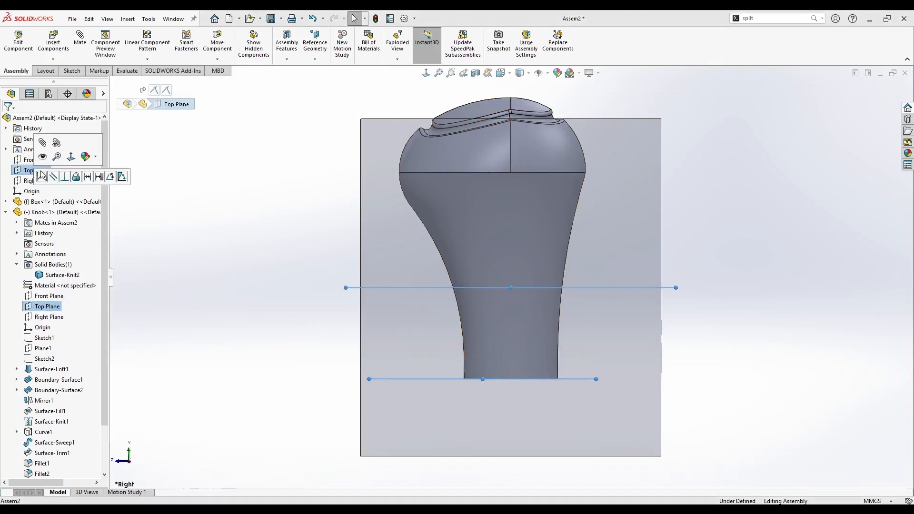
pyautogui.click(42, 177)
pyautogui.hotkey('ctrl', '7')
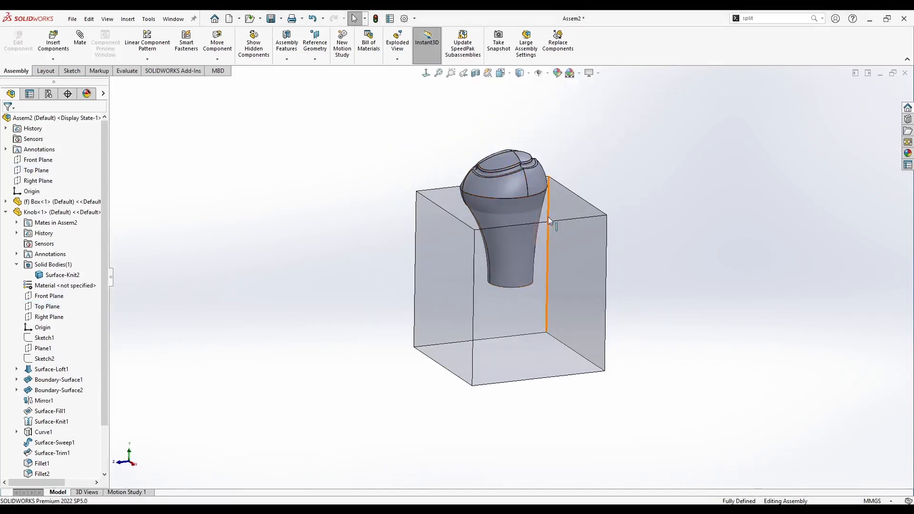
# Step: Undo the coincident mates on the knob's Top Plane and Right Plane
pyautogui.hotkey('ctrl', 'z')
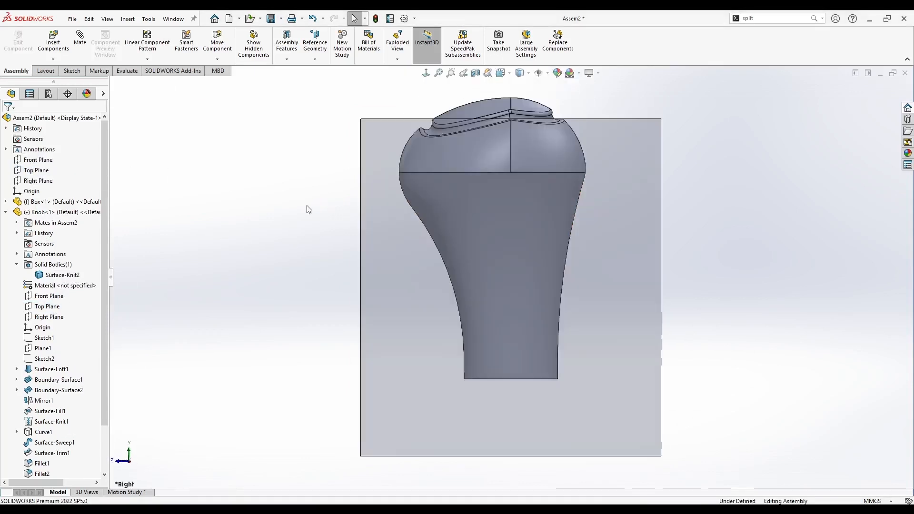
pyautogui.hotkey('ctrl', '7')
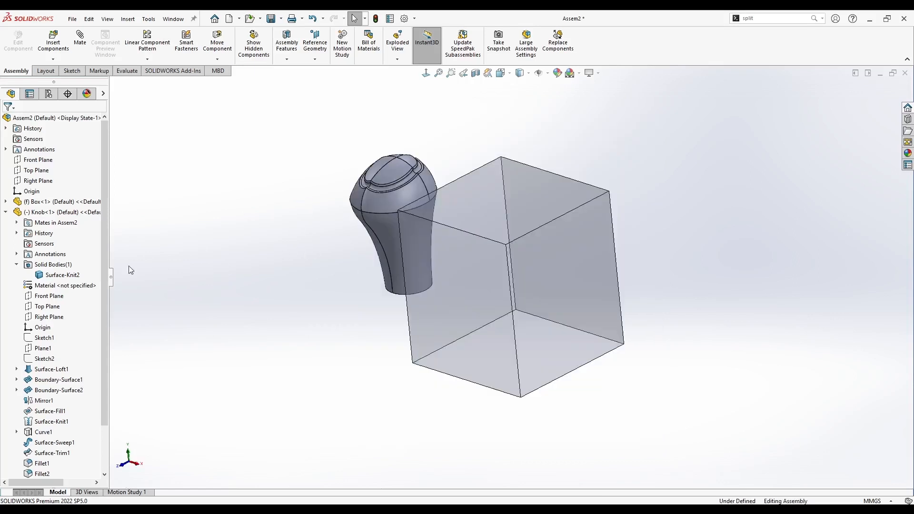
# Step: Add a coincident mate between the Right Planes of the knob and the assembly
pyautogui.click(49, 317)
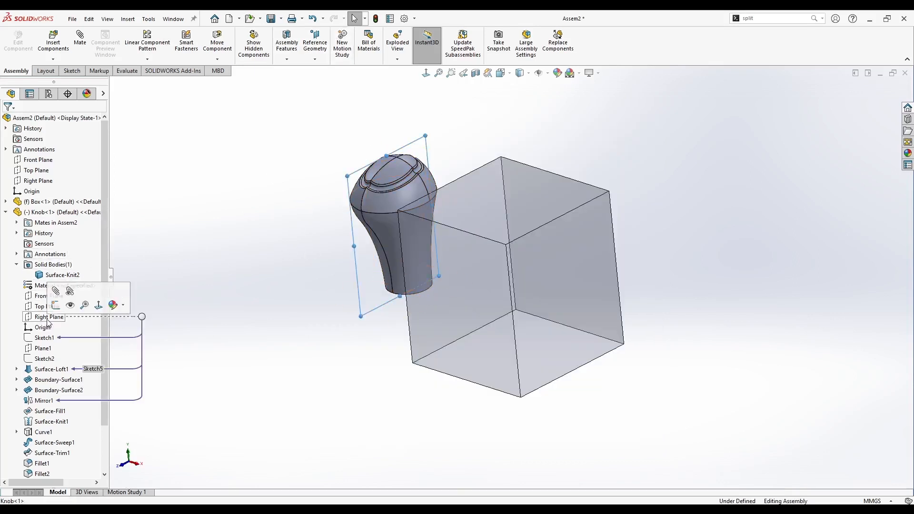
pyautogui.keyDown('ctrl'); pyautogui.click(38, 182); pyautogui.keyUp('ctrl')
pyautogui.click(49, 186)
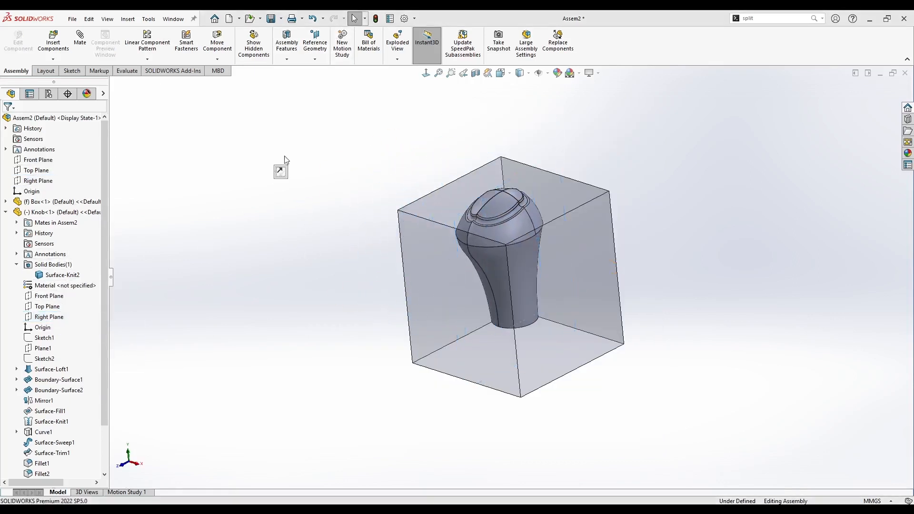
# Step: Mate the knob's Plane2 coincident with the assembly's Top Plane and return to the isometric view
pyautogui.click(6, 212)
pyautogui.scroll(-1, 6, 213)
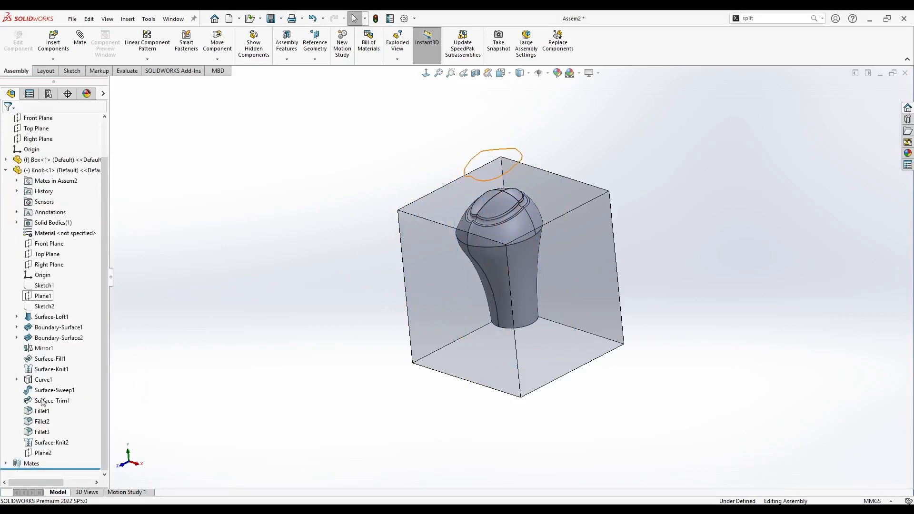
pyautogui.click(43, 453)
pyautogui.hotkey('ctrl', '4')
pyautogui.hotkey('ctrl', '7')
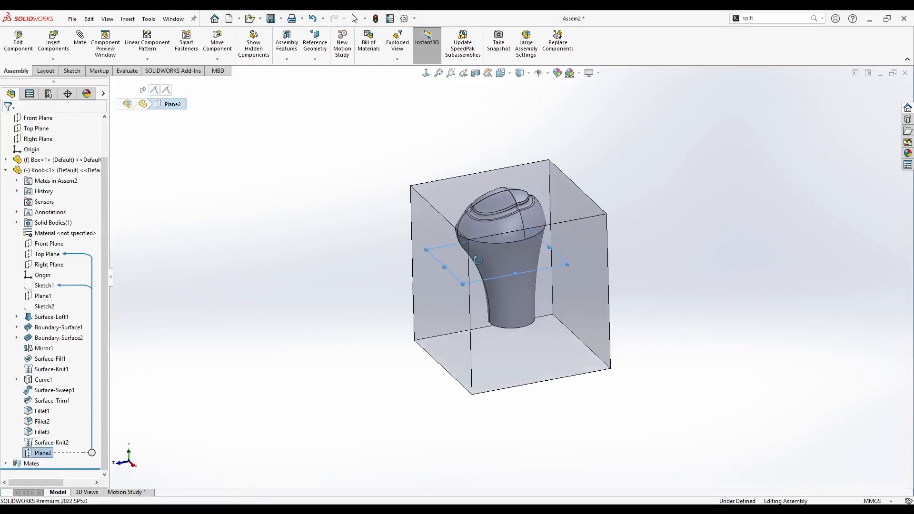
pyautogui.scroll(2, 33, 246)
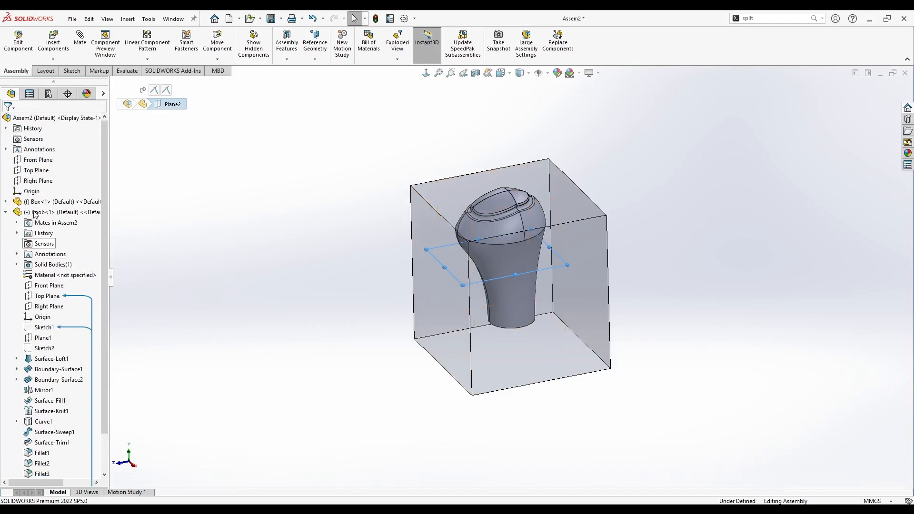
pyautogui.keyDown('ctrl'); pyautogui.click(42, 171); pyautogui.keyUp('ctrl')
pyautogui.click(264, 212)
pyautogui.press('space')
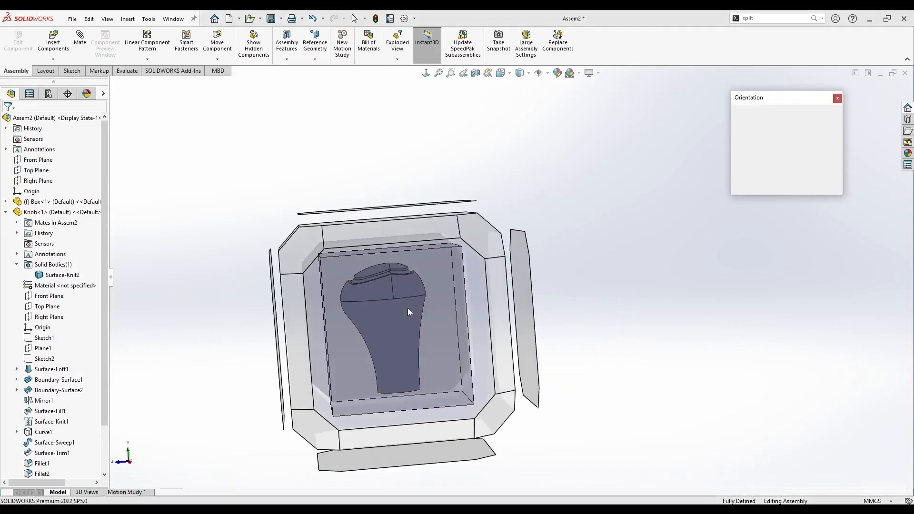
pyautogui.click(408, 308)
pyautogui.press('space')
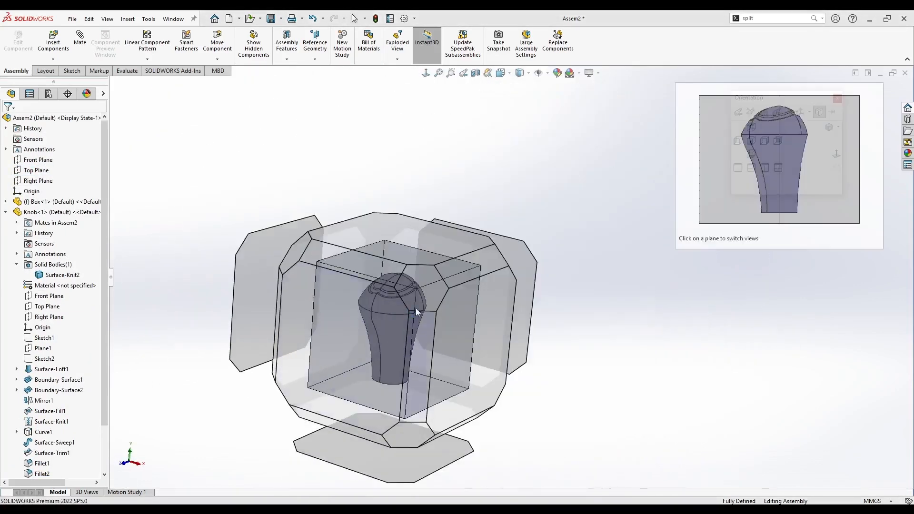
pyautogui.click(416, 308)
# Step: Collapse the feature tree and save the assembly as Knob Assembly
pyautogui.hotkey('shift', 'c')
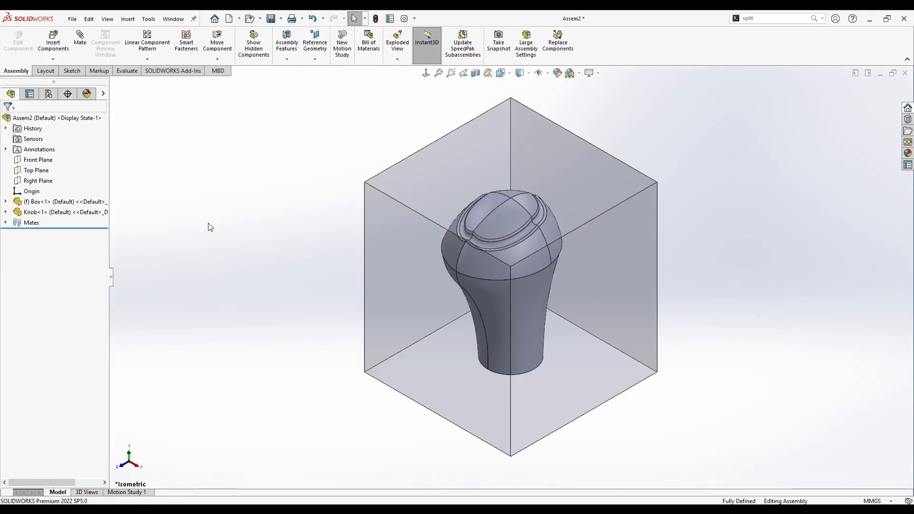
pyautogui.press('c')
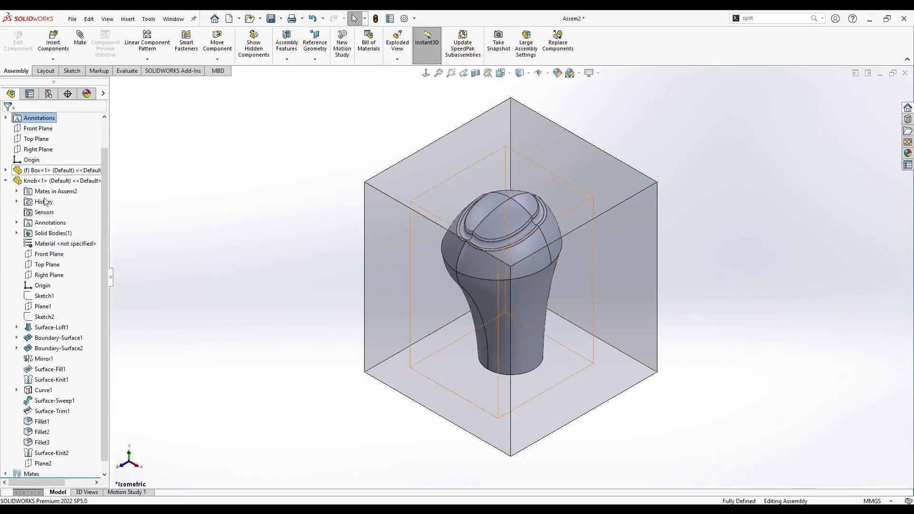
pyautogui.hotkey('shift', 'c')
pyautogui.hotkey('ctrl', 's')
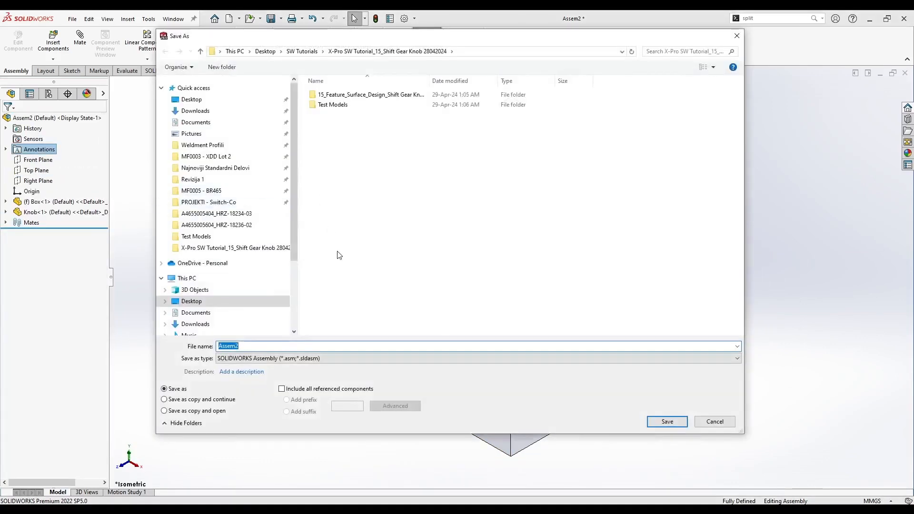
pyautogui.write('Knob ASse')
pyautogui.press('BackSpace')
pyautogui.press('BackSpace')
pyautogui.press('BackSpace')
pyautogui.write('s')
pyautogui.press('Return')
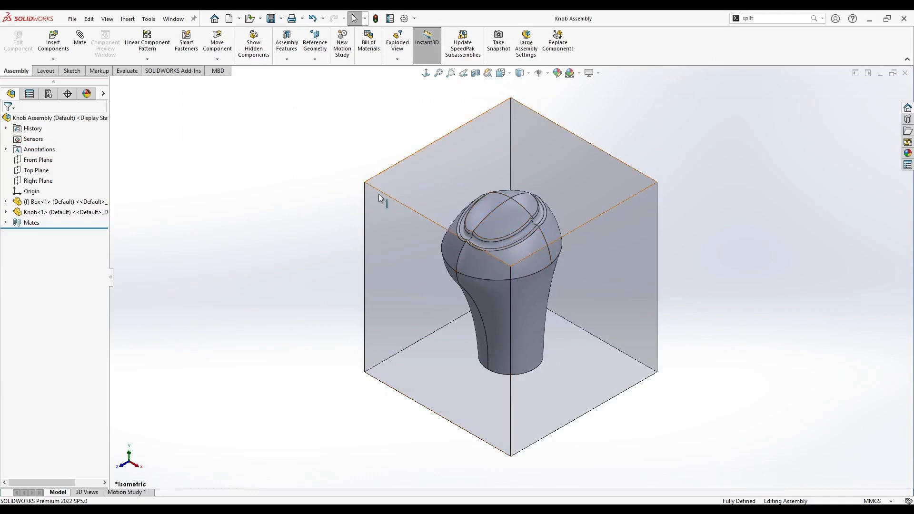
# Step: Edit the Box in the assembly's context and set up a Cavity feature with the Knob as the design component
pyautogui.rightClick(62, 202)
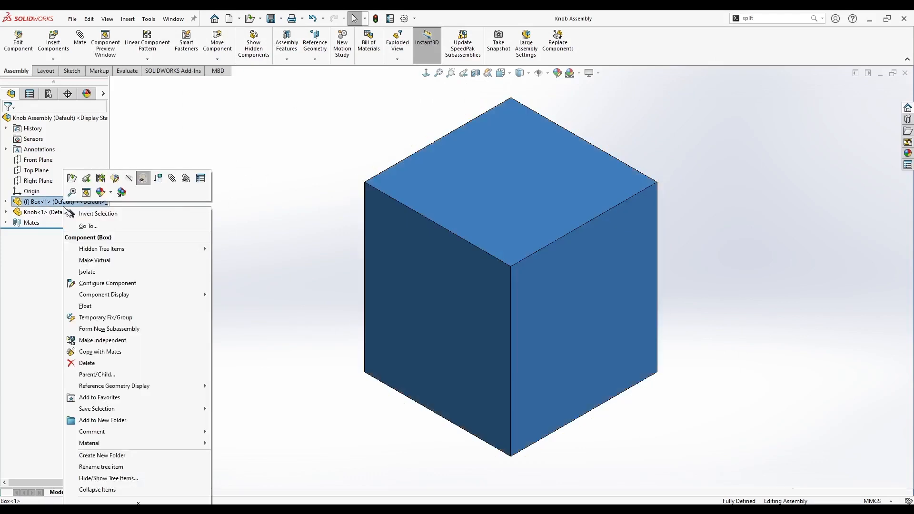
pyautogui.click(115, 179)
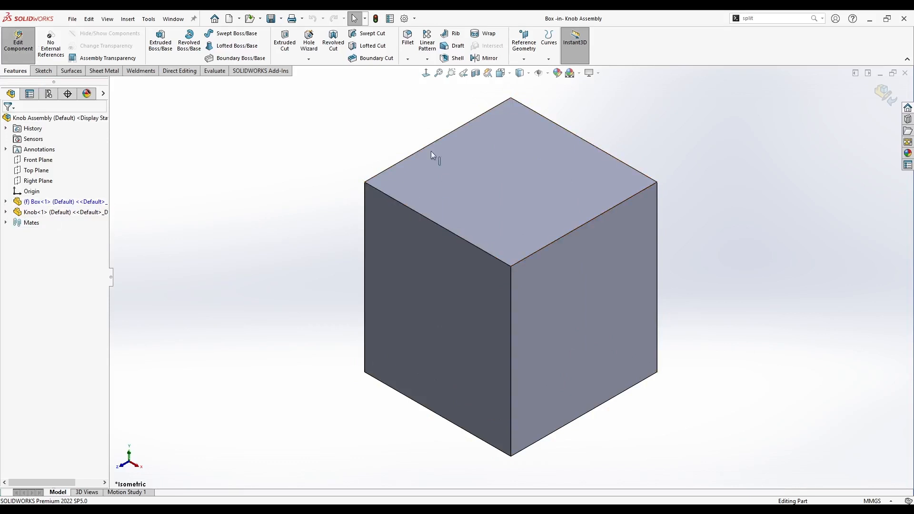
pyautogui.doubleClick(766, 21)
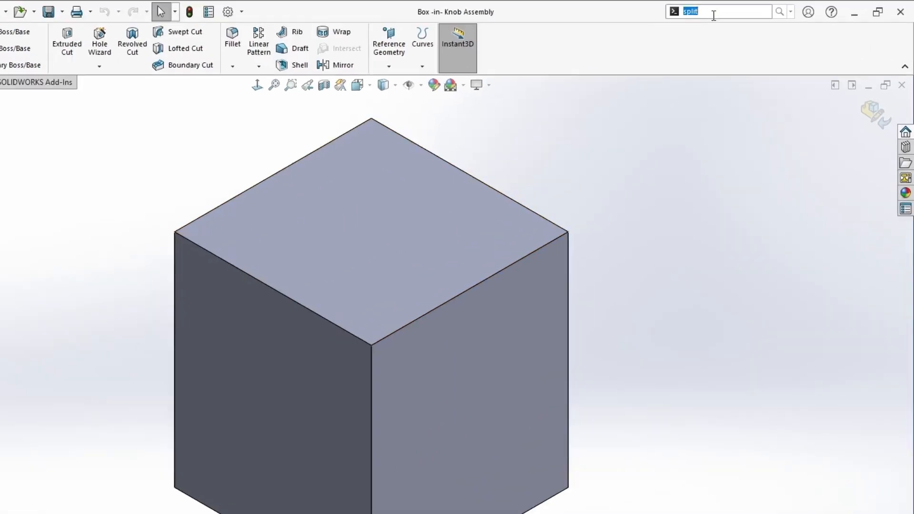
pyautogui.write('cavi')
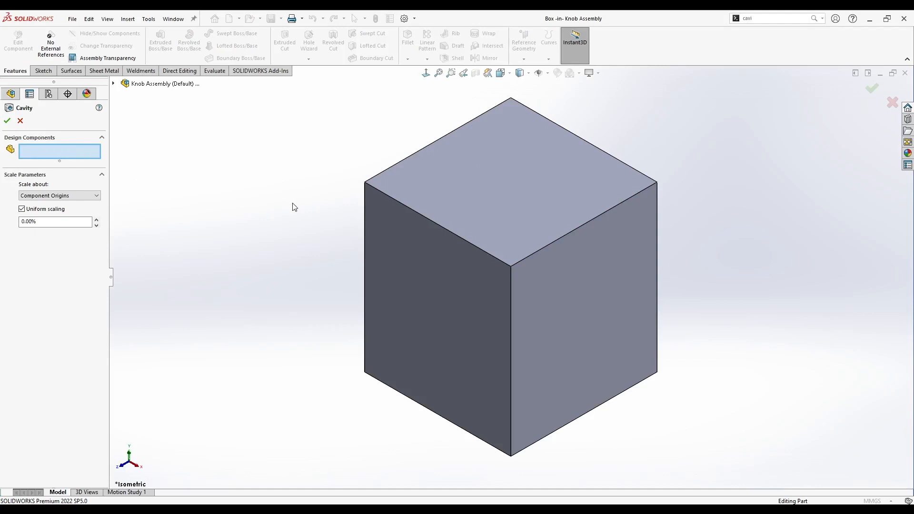
pyautogui.click(114, 84)
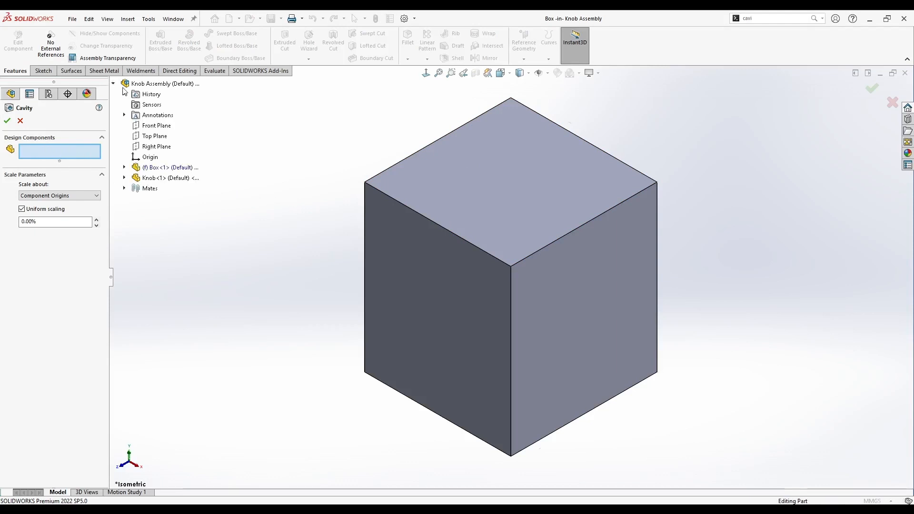
pyautogui.click(166, 184)
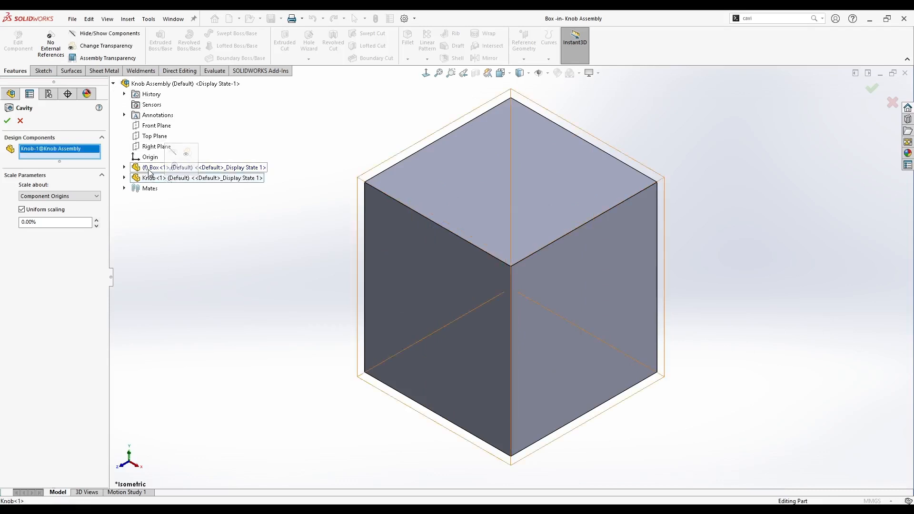
# Step: Try to change the transparency of the Box's Boss-Extrude1 solid body while the Cavity feature is being defined
pyautogui.click(124, 169)
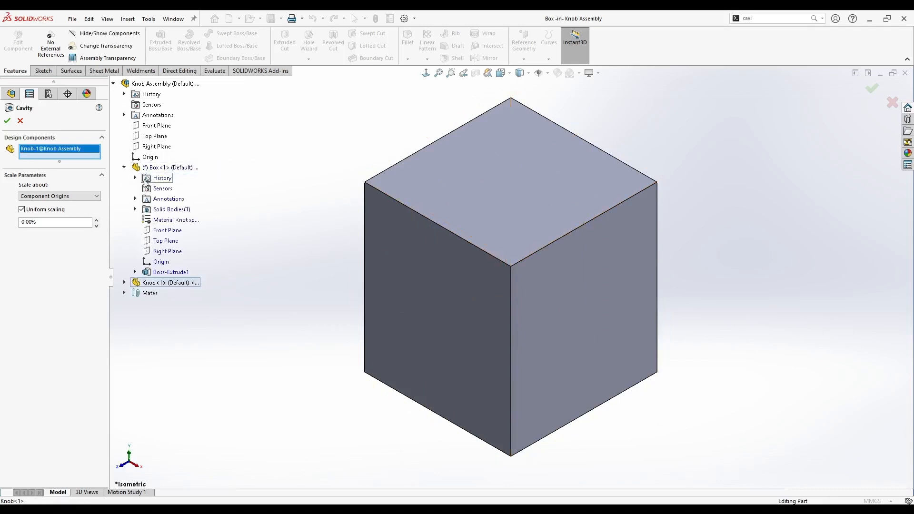
pyautogui.click(135, 209)
pyautogui.rightClick(174, 220)
pyautogui.click(179, 194)
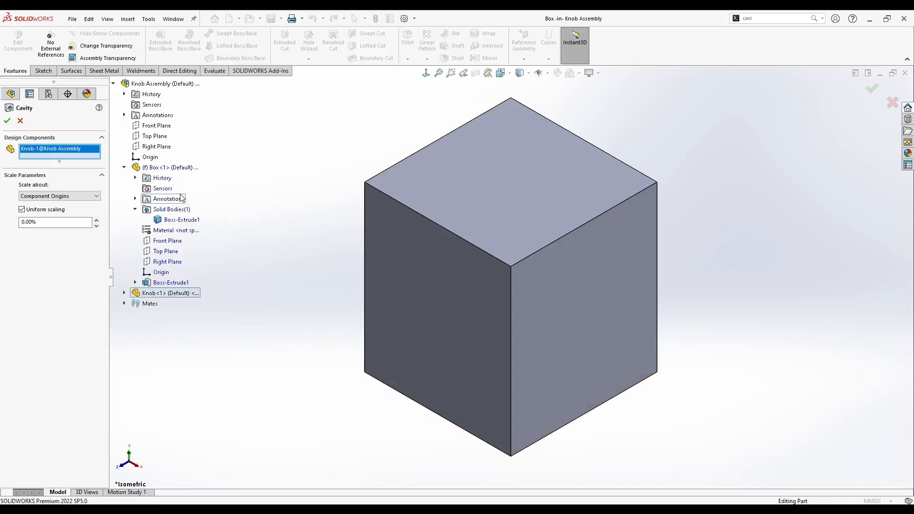
pyautogui.rightClick(187, 223)
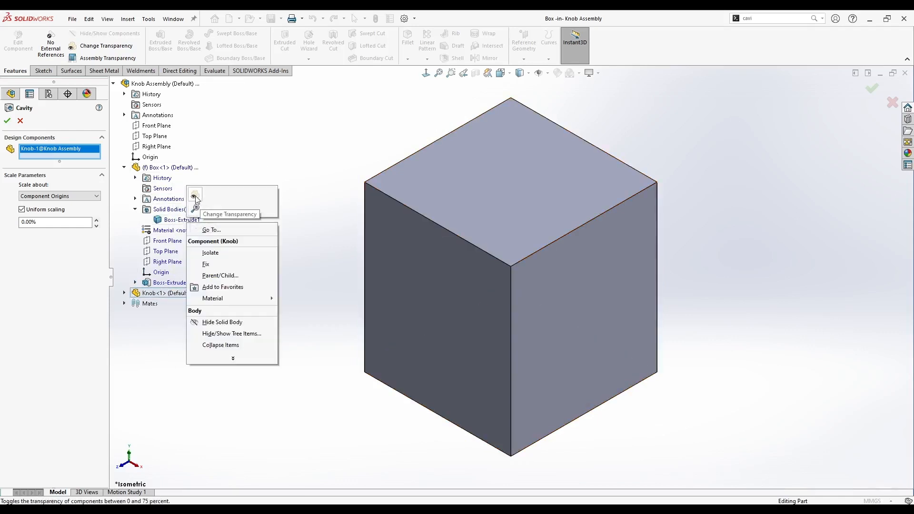
pyautogui.click(196, 199)
pyautogui.click(125, 168)
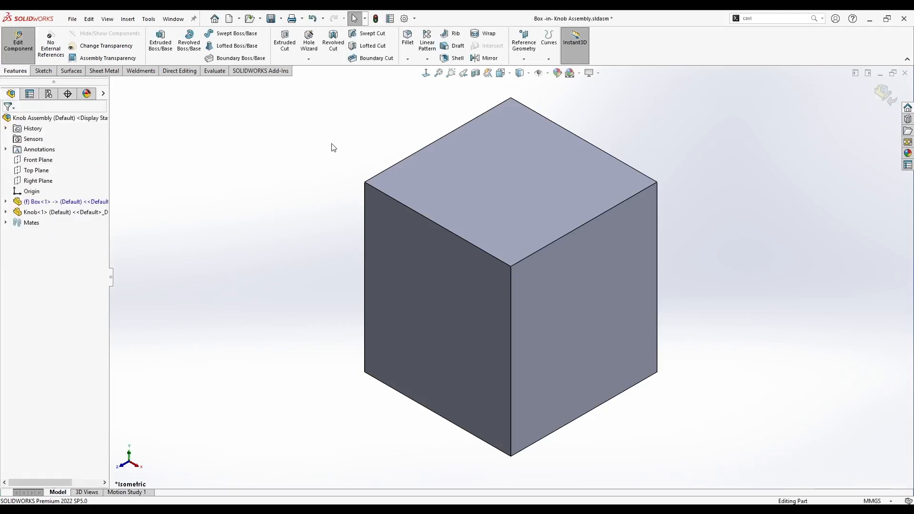
# Step: Make the Box's Cavity1 solid body transparent and return to the isometric view
pyautogui.click(6, 201)
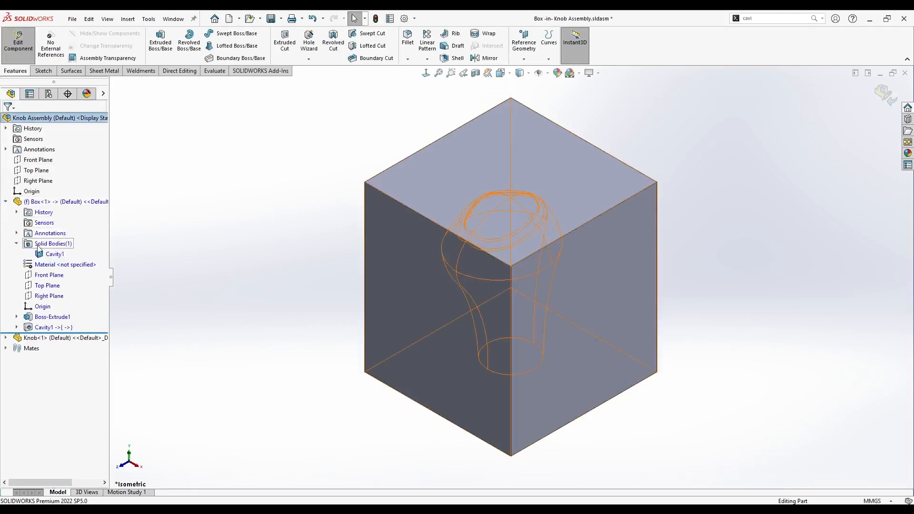
pyautogui.rightClick(50, 254)
pyautogui.click(90, 352)
pyautogui.moveTo(366, 272)
pyautogui.mouseDown(button='middle')
pyautogui.moveTo(366, 235)
pyautogui.moveTo(358, 260)
pyautogui.mouseUp(button='middle')
pyautogui.press('space')
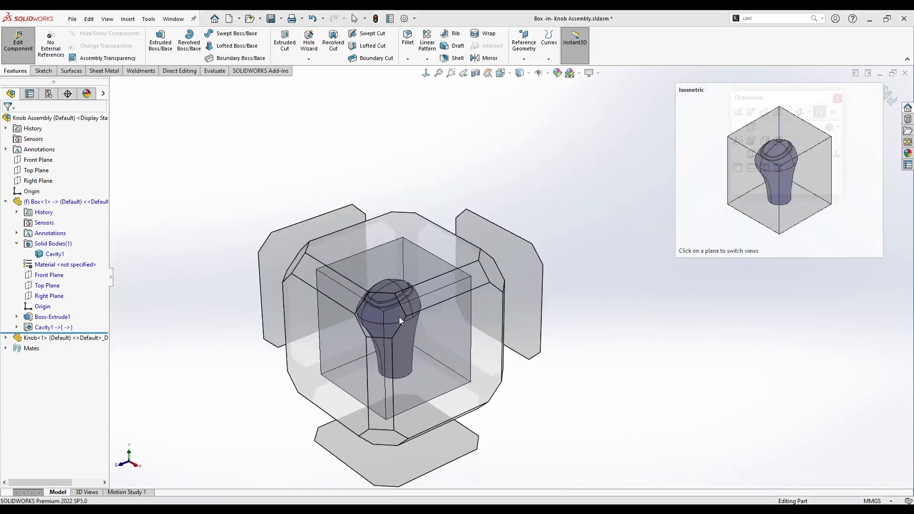
pyautogui.click(399, 316)
# Step: Hide the Knob component and inspect the cavity inside the transparent box
pyautogui.rightClick(43, 341)
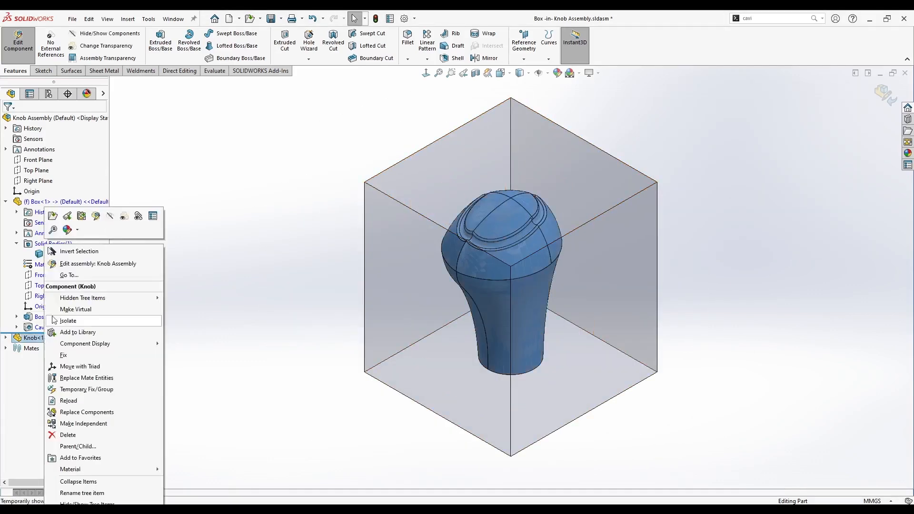
pyautogui.click(109, 214)
pyautogui.moveTo(470, 274); pyautogui.dragTo(454, 253, button='middle')
pyautogui.press('space')
pyautogui.click(455, 256)
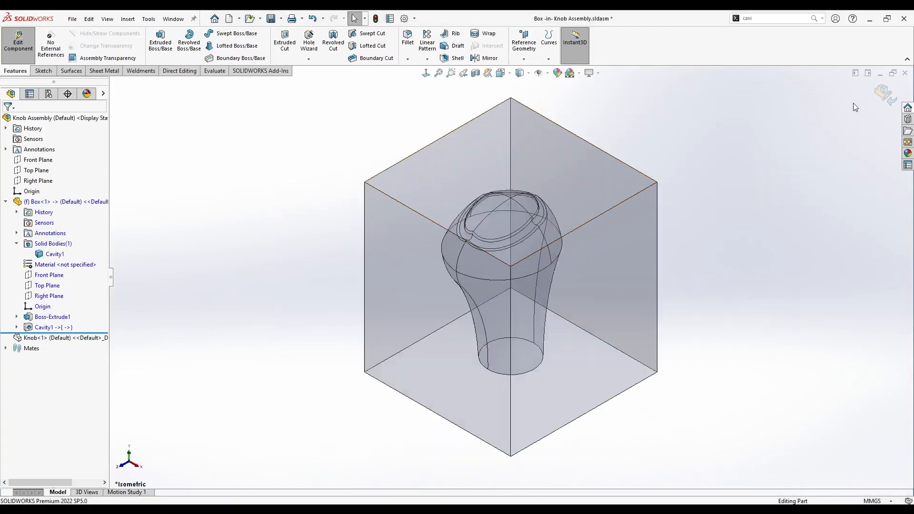
# Step: Finish editing the Box in context and show the Knob component again
pyautogui.click(885, 98)
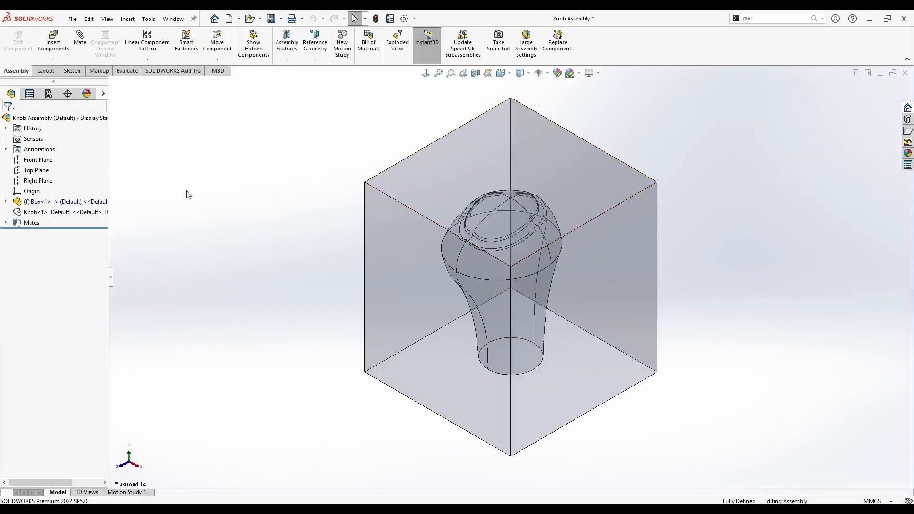
pyautogui.rightClick(42, 212)
pyautogui.click(92, 185)
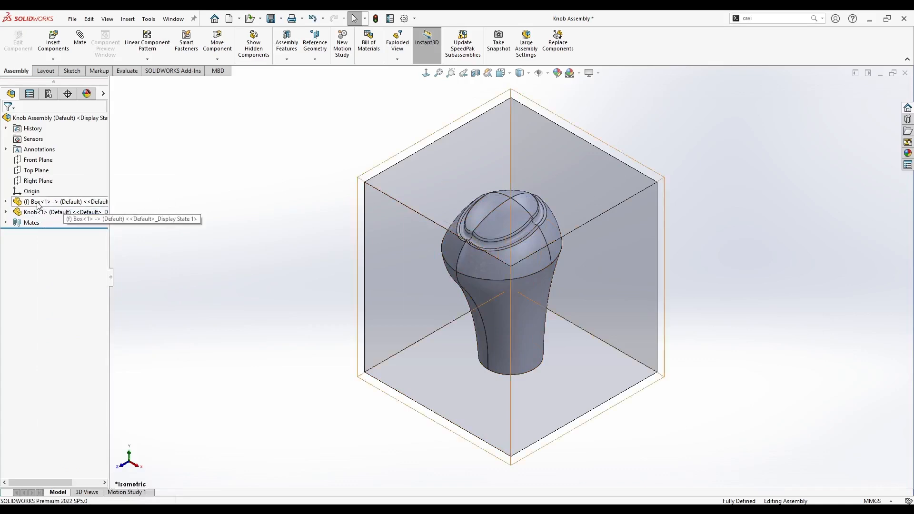
# Step: Open the Box part in its own window and turn off the transparency of its Cavity1 body
pyautogui.rightClick(42, 201)
pyautogui.click(45, 174)
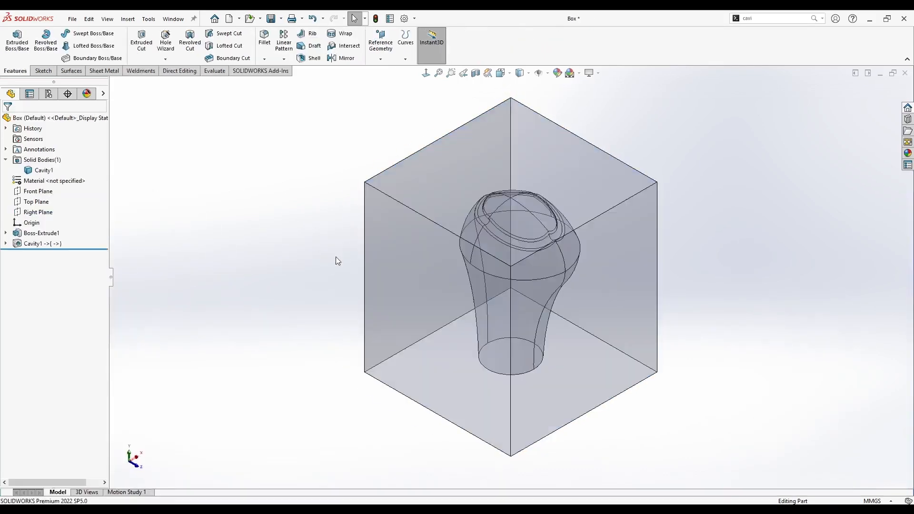
pyautogui.rightClick(38, 170)
pyautogui.click(66, 270)
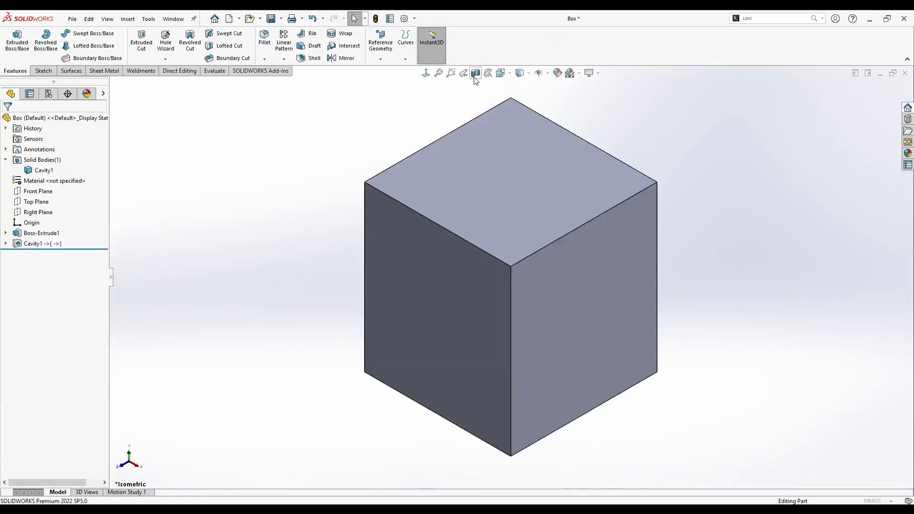
# Step: Examine the knob-shaped cavity with a temporary section view through the Right Plane, then discard the section
pyautogui.click(475, 73)
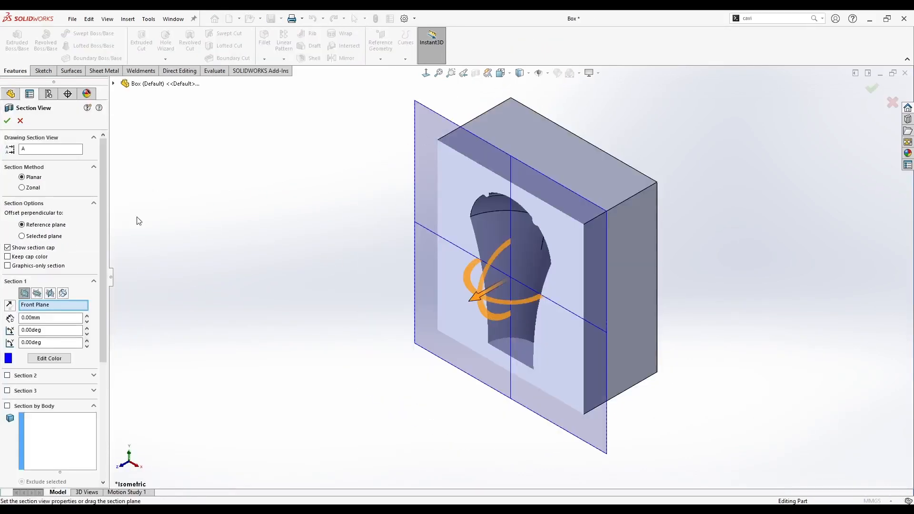
pyautogui.click(50, 294)
pyautogui.moveTo(312, 281); pyautogui.dragTo(271, 224, button='middle')
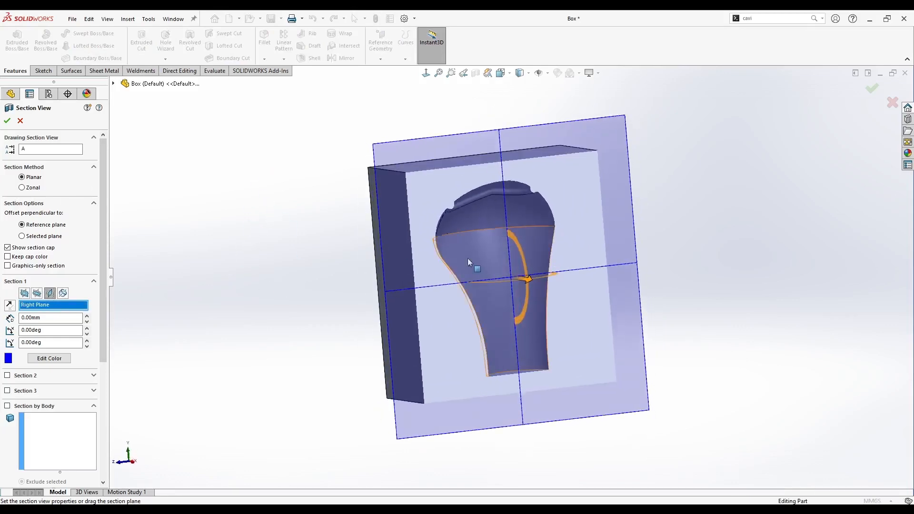
pyautogui.scroll(-2, 468, 258)
pyautogui.moveTo(467, 258); pyautogui.dragTo(482, 242, button='middle')
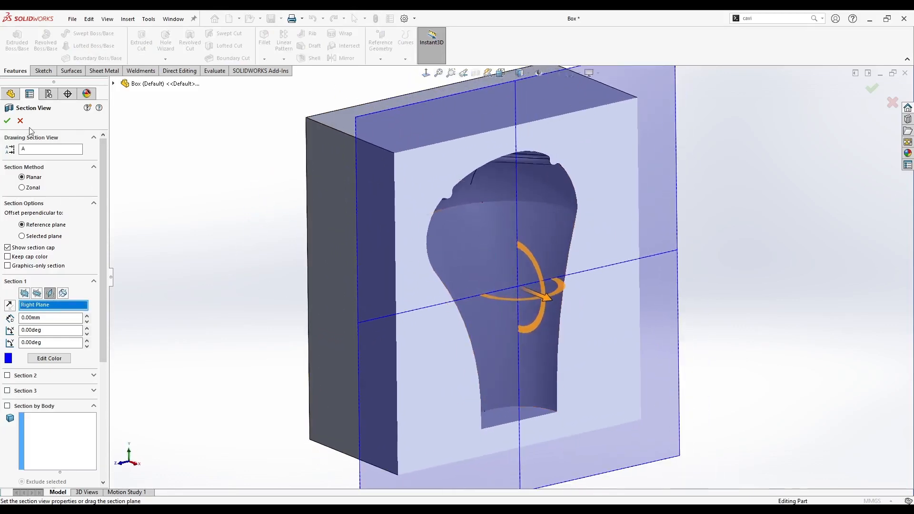
pyautogui.click(20, 121)
pyautogui.press('space')
pyautogui.click(380, 287)
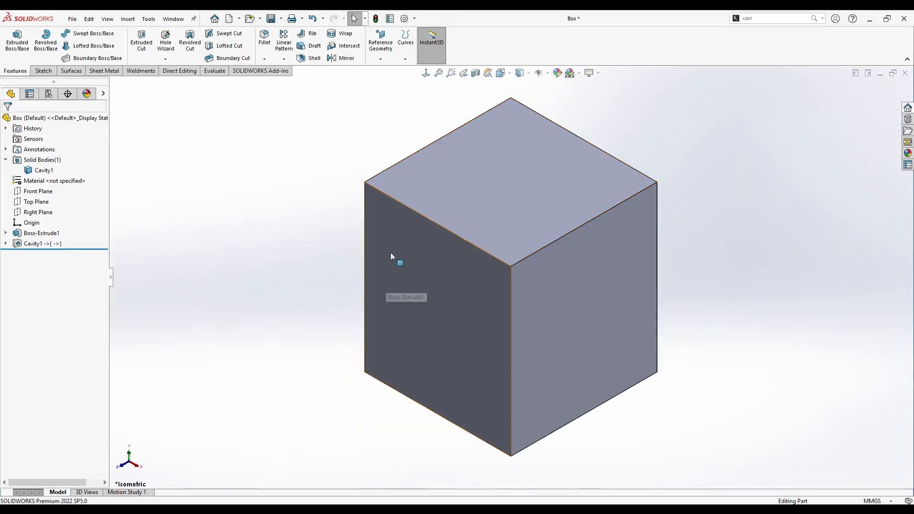
# Step: Start a Split of the Box with the Right Plane as trim tool and cut the part into two bodies
pyautogui.hotkey('shift', 'c')
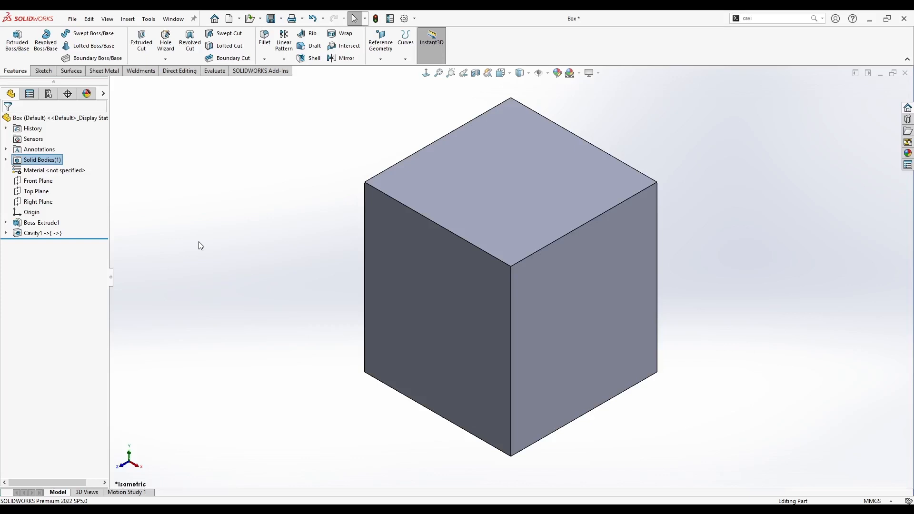
pyautogui.click(179, 71)
pyautogui.click(186, 41)
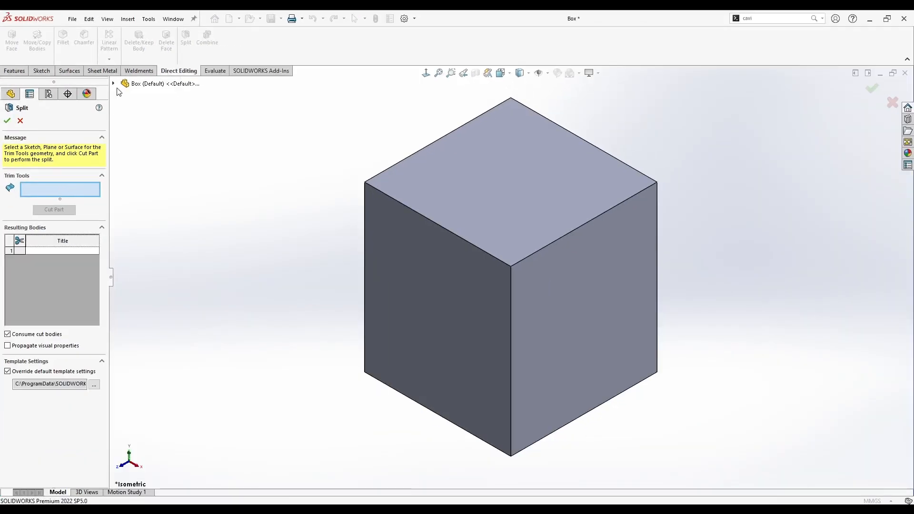
pyautogui.click(142, 92)
pyautogui.click(156, 168)
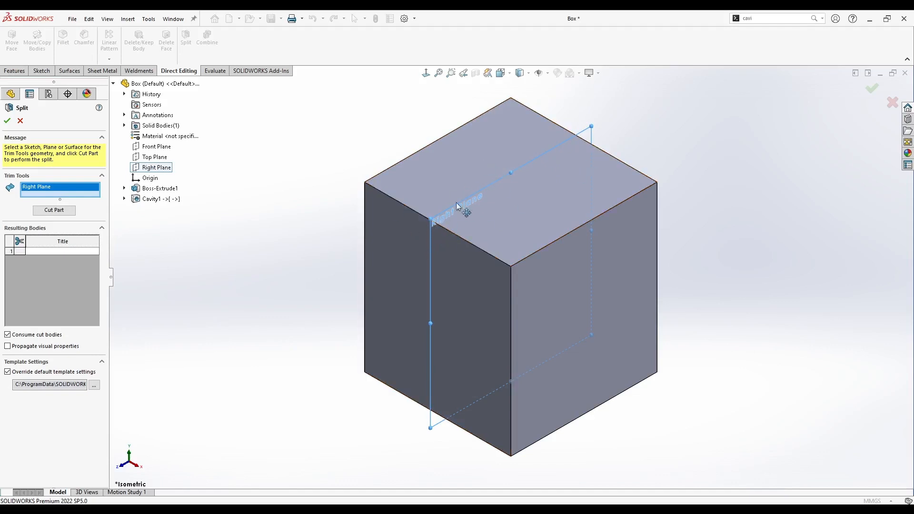
pyautogui.click(54, 211)
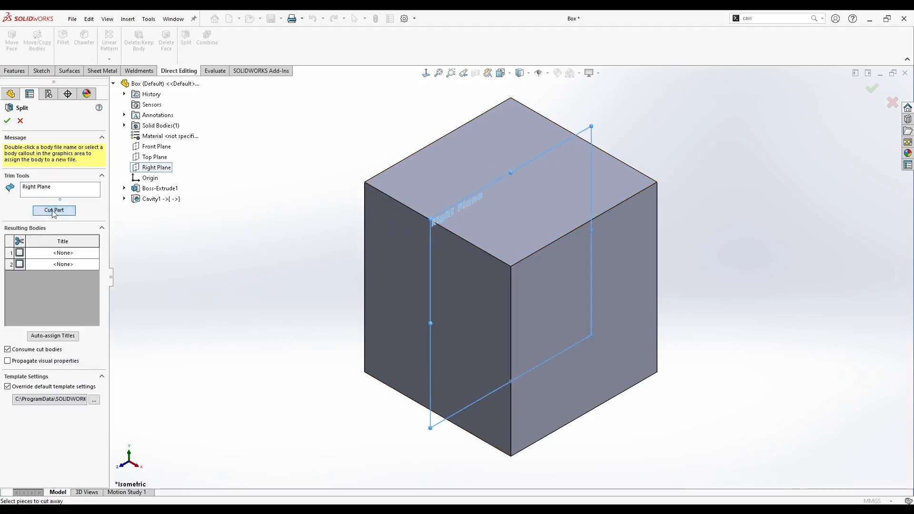
# Step: Compare the two resulting bodies, mark Body 2 to be cut away with Consume cut bodies enabled, and complete the Split
pyautogui.click(51, 257)
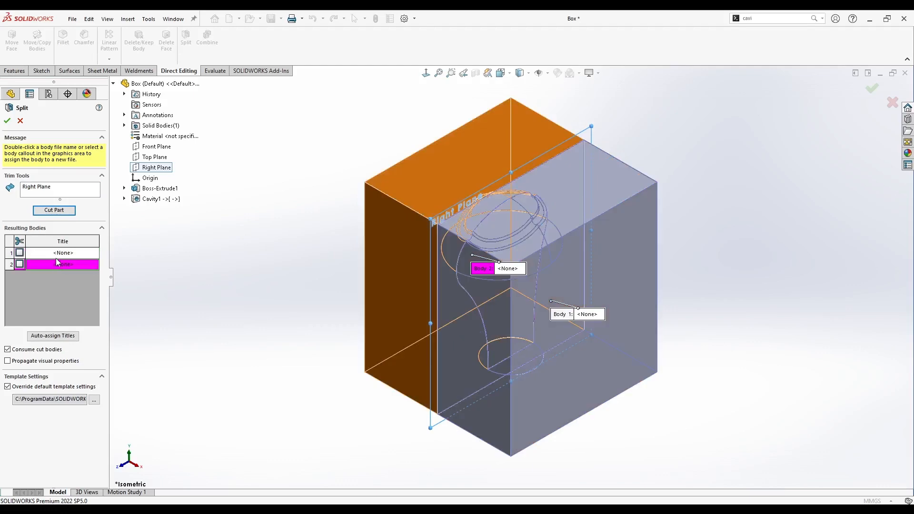
pyautogui.click(56, 256)
pyautogui.click(57, 264)
pyautogui.click(56, 256)
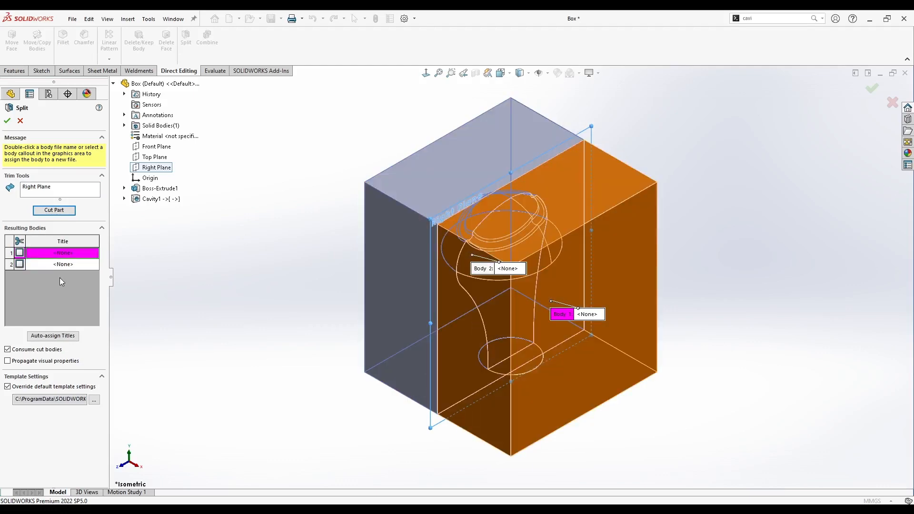
pyautogui.click(60, 264)
pyautogui.click(66, 256)
pyautogui.click(57, 265)
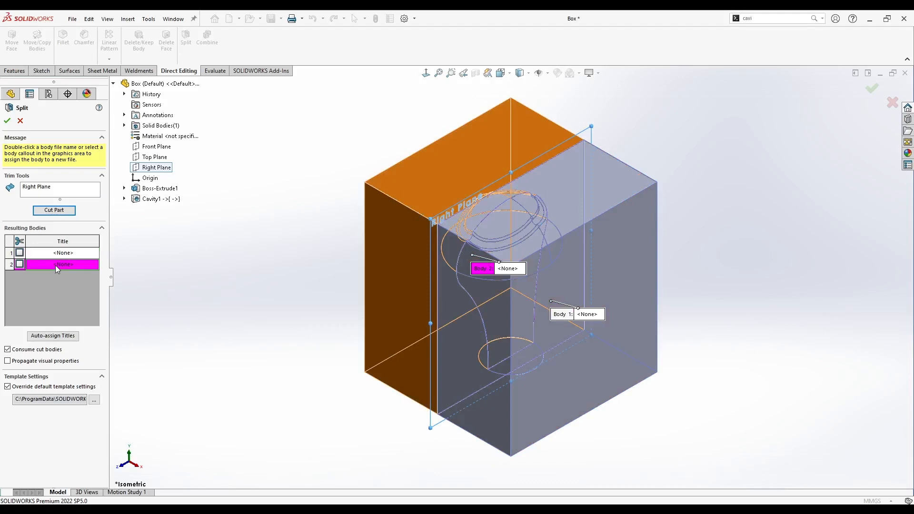
pyautogui.click(20, 265)
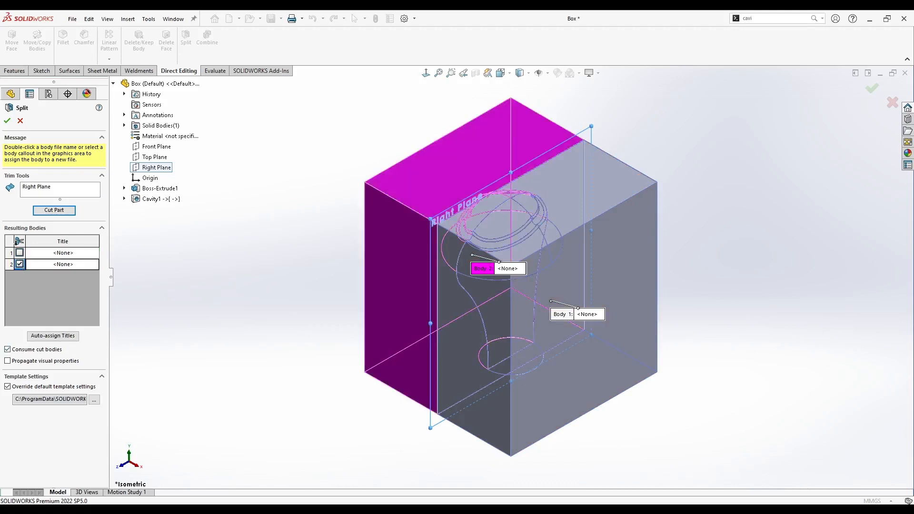
pyautogui.click(7, 121)
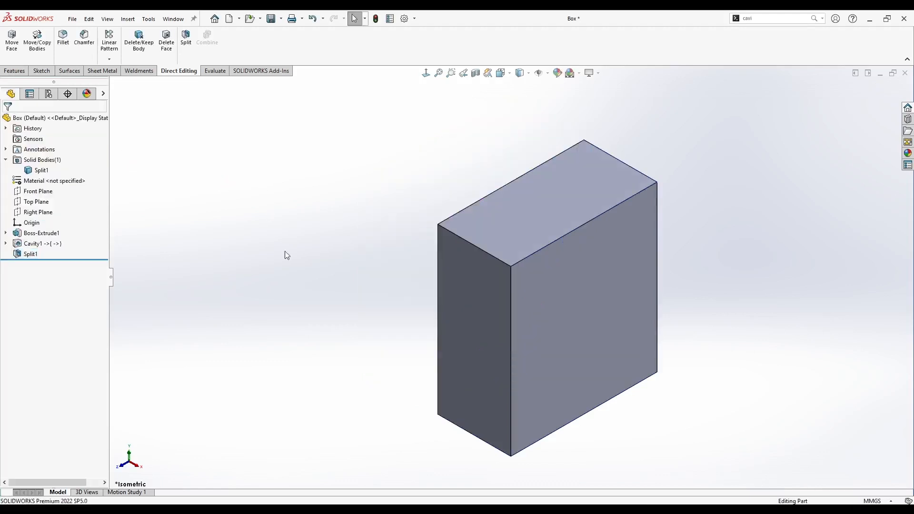
# Step: Orient the halved Box to an isometric-style view facing its open cavity and save the part
pyautogui.moveTo(286, 255)
pyautogui.mouseDown(button='middle')
pyautogui.moveTo(387, 173)
pyautogui.moveTo(473, 202)
pyautogui.moveTo(382, 270)
pyautogui.moveTo(342, 278)
pyautogui.moveTo(359, 326)
pyautogui.moveTo(281, 261)
pyautogui.mouseUp(button='middle')
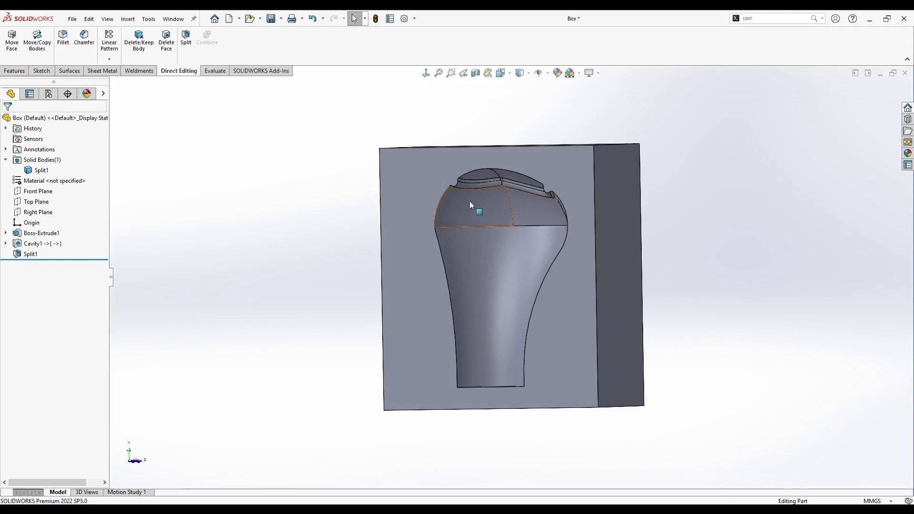
pyautogui.moveTo(472, 204); pyautogui.dragTo(444, 285, button='middle')
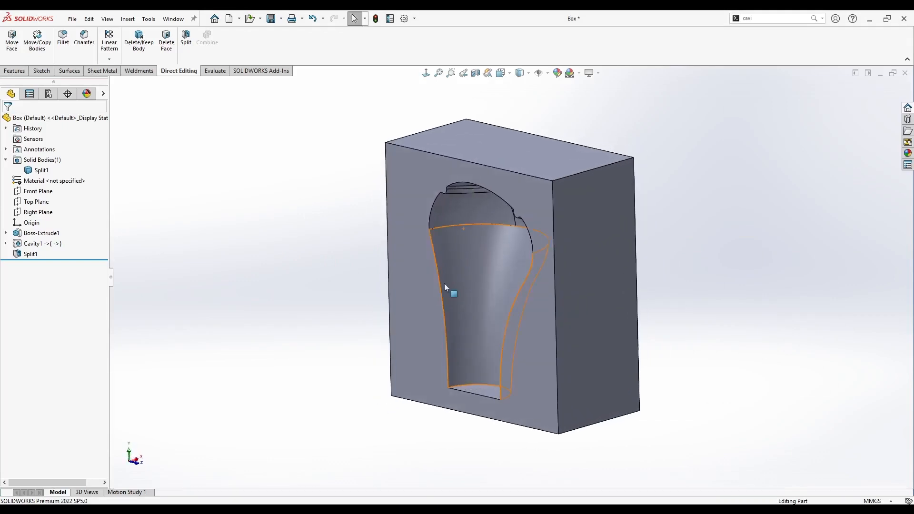
pyautogui.hotkey('ctrl', 'space')
pyautogui.click(390, 290)
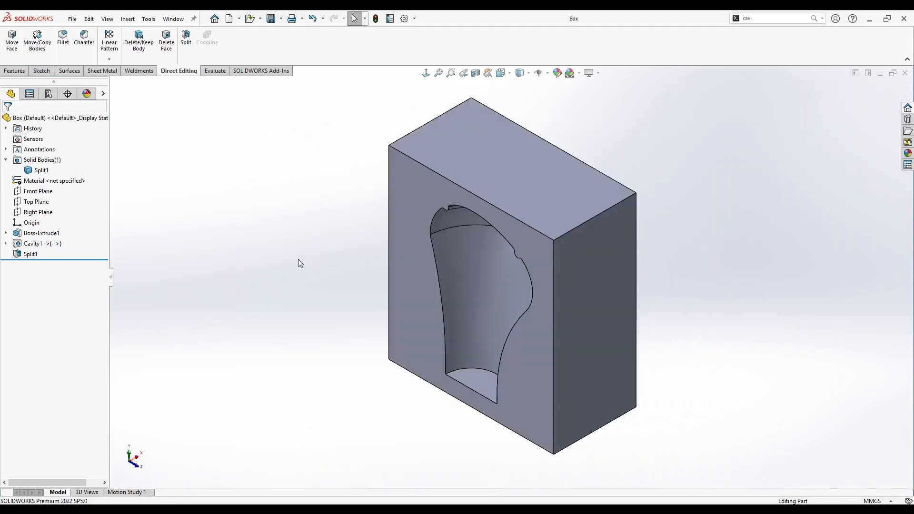
# Step: Return to the Knob Assembly, turn off the Box component's transparency, and orient the view toward the box's cut face
pyautogui.hotkey('ctrl', 'Tab')
pyautogui.moveTo(308, 282); pyautogui.dragTo(462, 199, button='middle')
pyautogui.rightClick(461, 199)
pyautogui.press('Escape')
pyautogui.rightClick(469, 203)
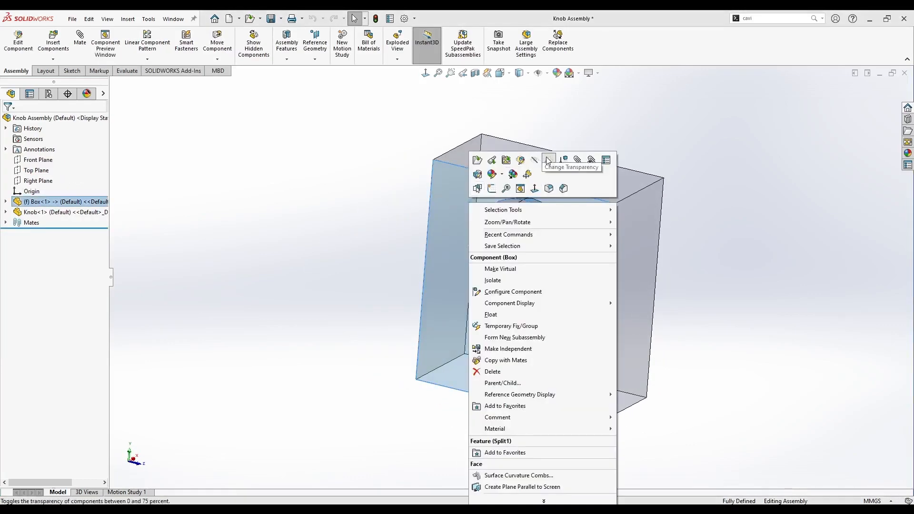
pyautogui.click(547, 159)
pyautogui.press('space')
pyautogui.click(421, 286)
# Step: Make the Knob component transparent in the assembly
pyautogui.rightClick(67, 231)
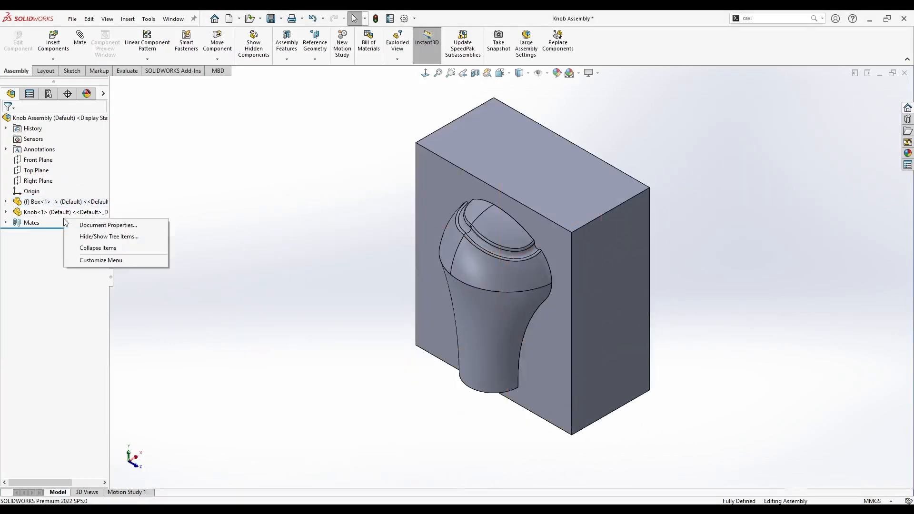
pyautogui.click(65, 213)
pyautogui.rightClick(64, 212)
pyautogui.click(138, 194)
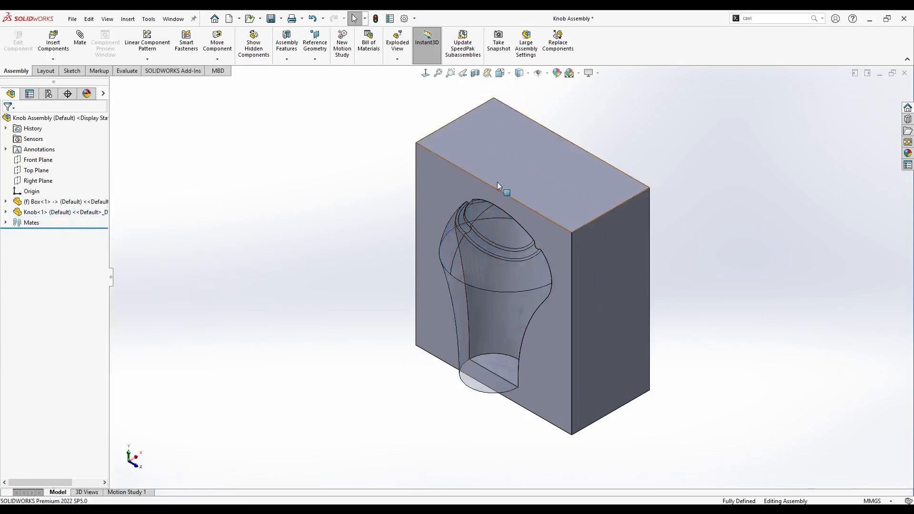